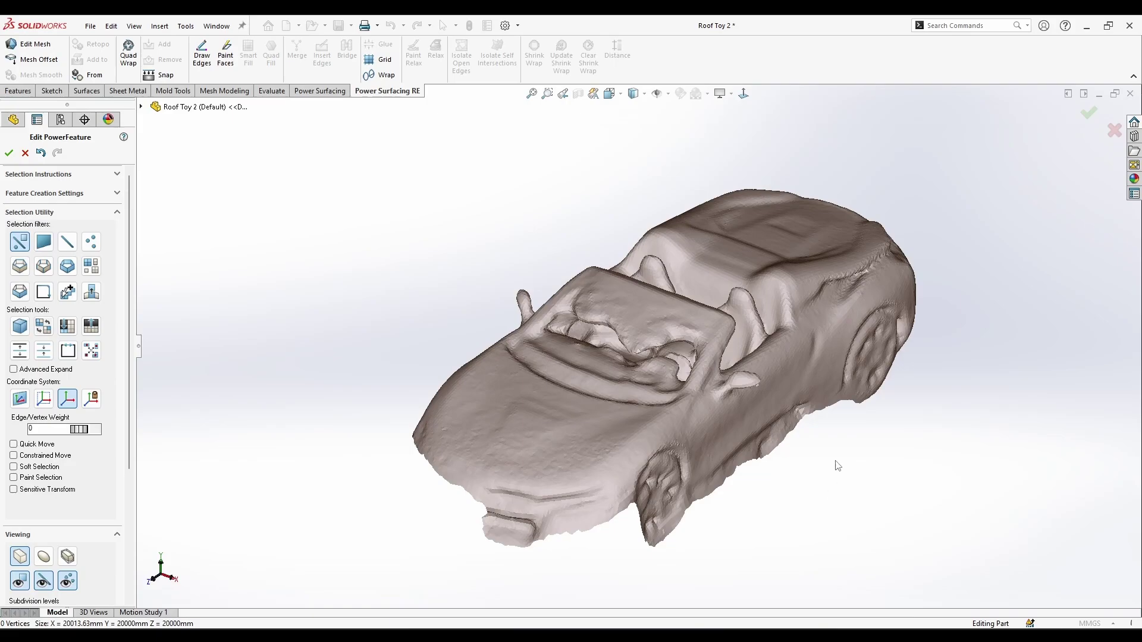
- Examine the scanned car mesh from the side, from above and around the windshield and seats
{"action": "middle_click_drag", "start_coordinate": [838, 466], "coordinate": [818, 248]}
{"action": "scroll", "coordinate": [774, 262], "scroll_direction": "down", "scroll_amount": 2}
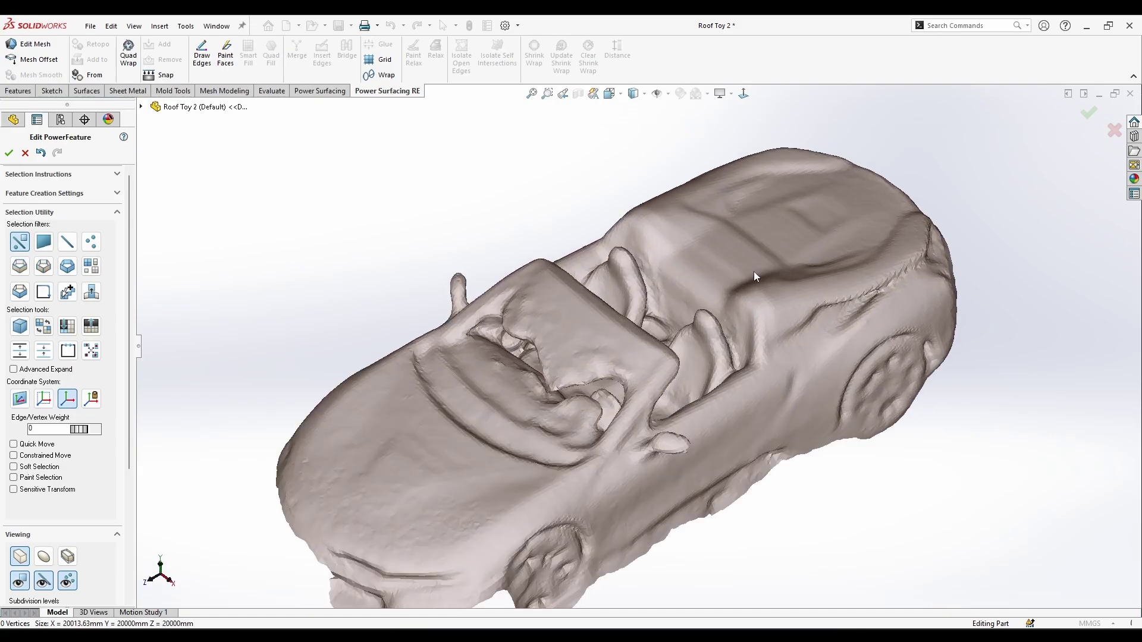
{"action": "middle_click_drag", "start_coordinate": [754, 271], "coordinate": [600, 186]}
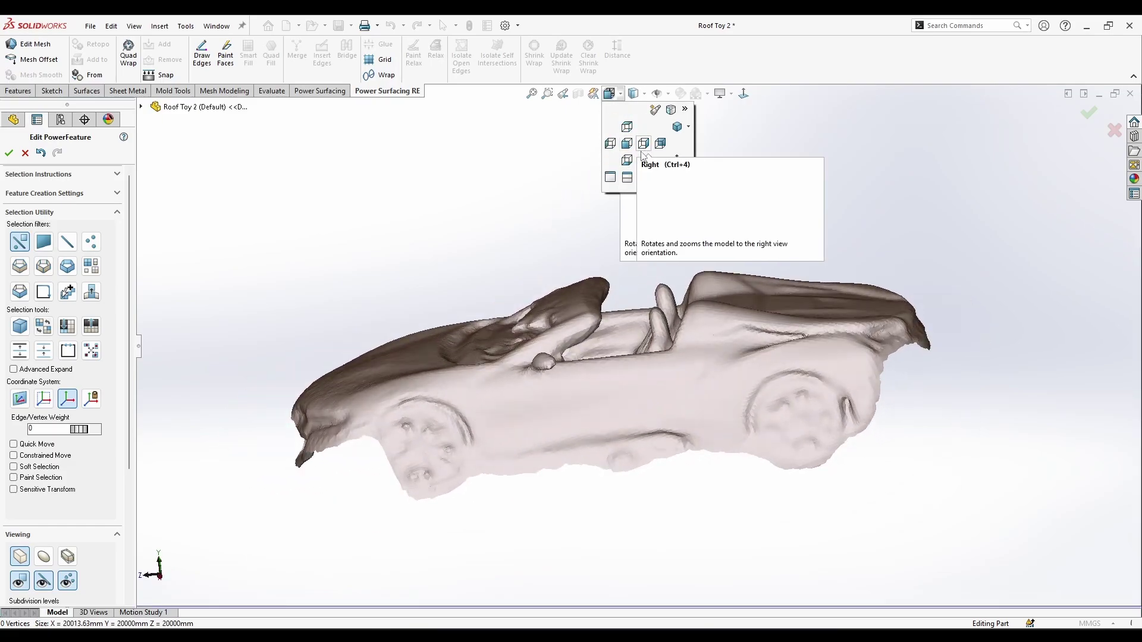
{"action": "left_click", "coordinate": [643, 154]}
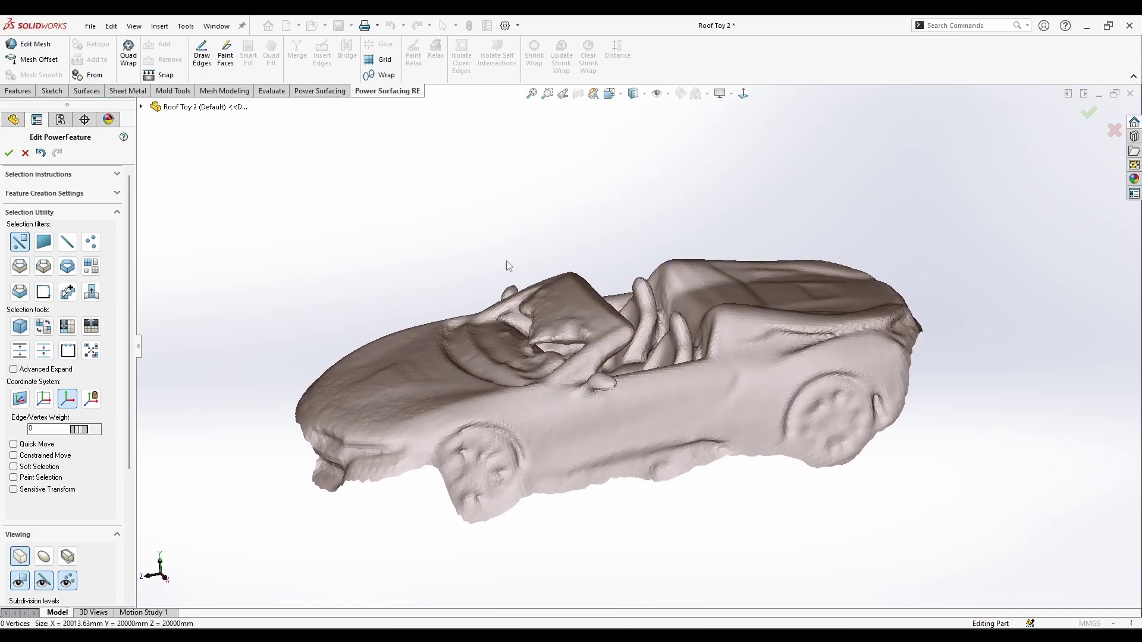
{"action": "left_click", "coordinate": [609, 94]}
{"action": "left_click", "coordinate": [629, 140]}
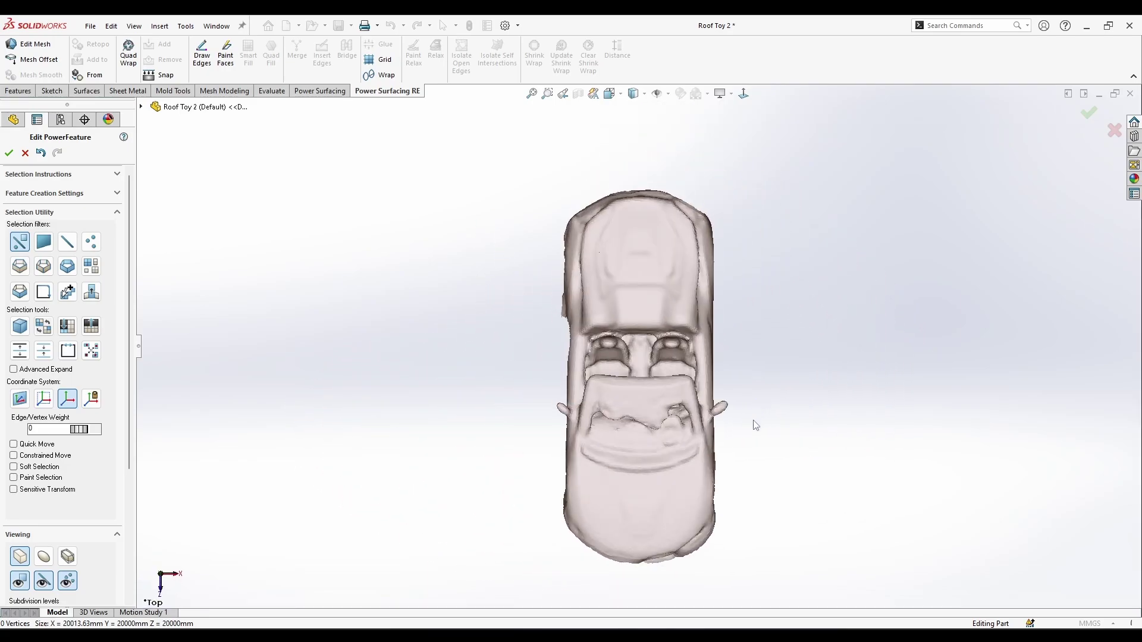
{"action": "left_click_drag", "start_coordinate": [762, 176], "coordinate": [735, 455]}
{"action": "scroll", "coordinate": [738, 389], "scroll_direction": "down", "scroll_amount": 1}
{"action": "scroll", "coordinate": [738, 389], "scroll_direction": "down", "scroll_amount": 3}
{"action": "middle_click_drag", "start_coordinate": [679, 420], "coordinate": [553, 357]}
{"action": "scroll", "coordinate": [550, 359], "scroll_direction": "down", "scroll_amount": 2}
{"action": "middle_click_drag", "start_coordinate": [605, 239], "coordinate": [510, 377]}
{"action": "scroll", "coordinate": [557, 182], "scroll_direction": "down", "scroll_amount": 4}
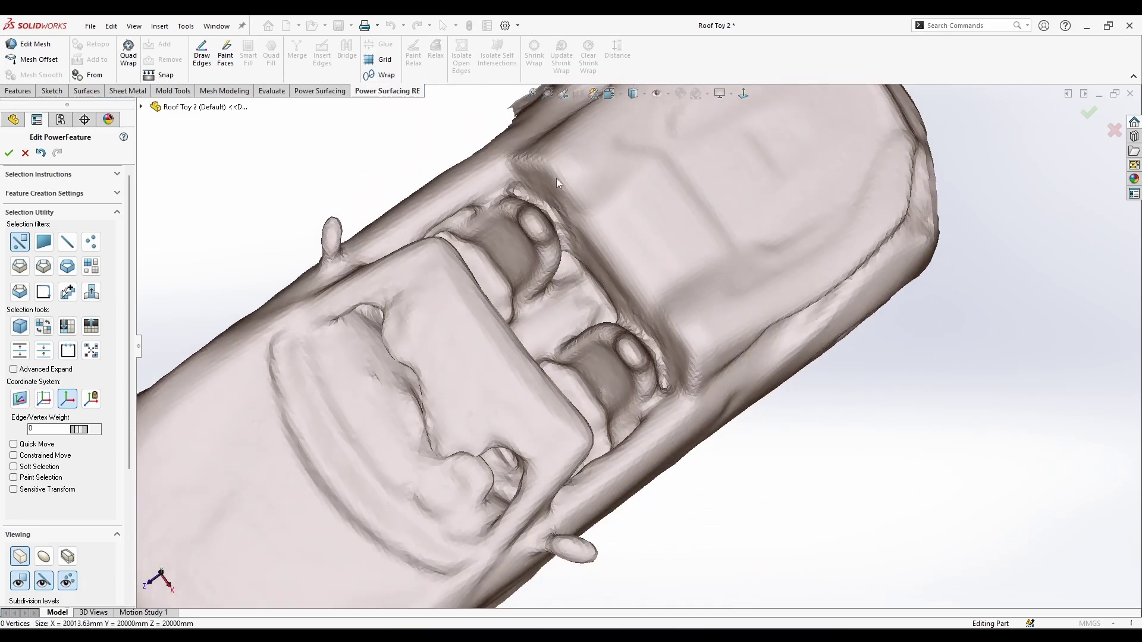
{"action": "middle_click_drag", "start_coordinate": [548, 453], "coordinate": [584, 142]}
- Create a 100 × 100 mm planar surface with one segment each way and reopen the power feature for editing
{"action": "left_click", "coordinate": [321, 92]}
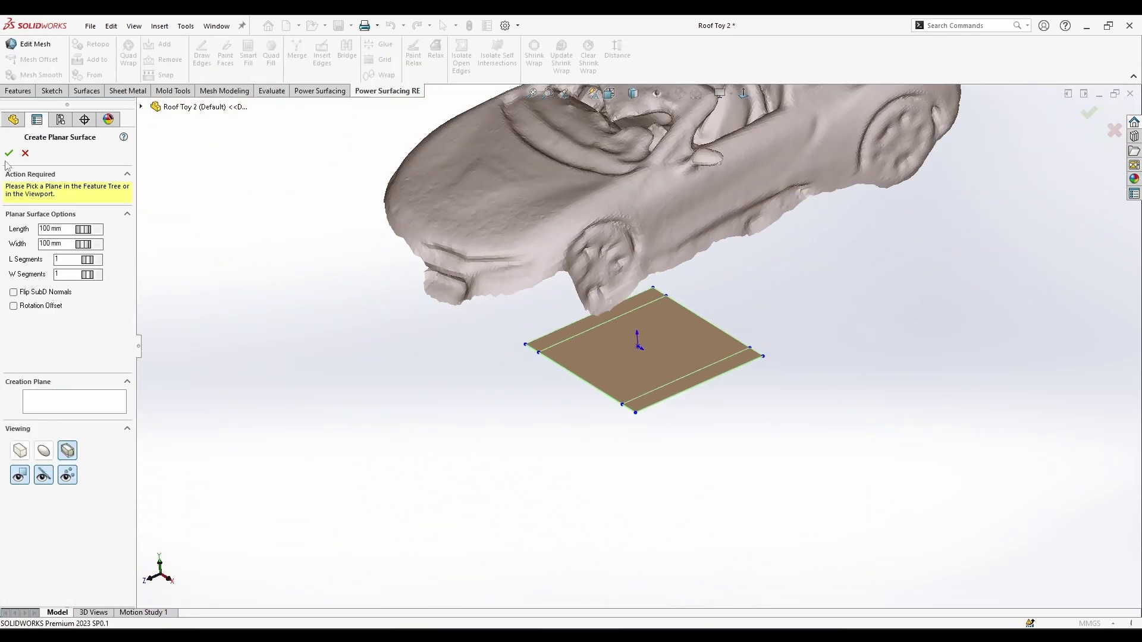
{"action": "key", "text": "Return"}
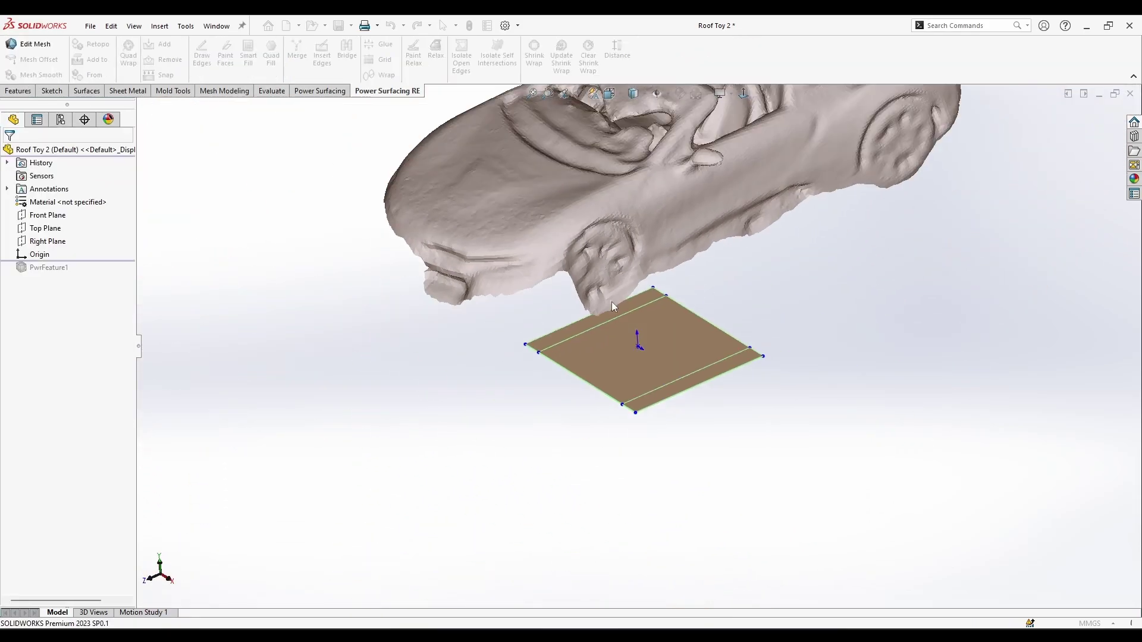
{"action": "double_click", "coordinate": [613, 306]}
- In the top view, move the mirrored planar face outward along X until it clears the side of the car
{"action": "left_click", "coordinate": [609, 94]}
{"action": "left_click", "coordinate": [632, 134]}
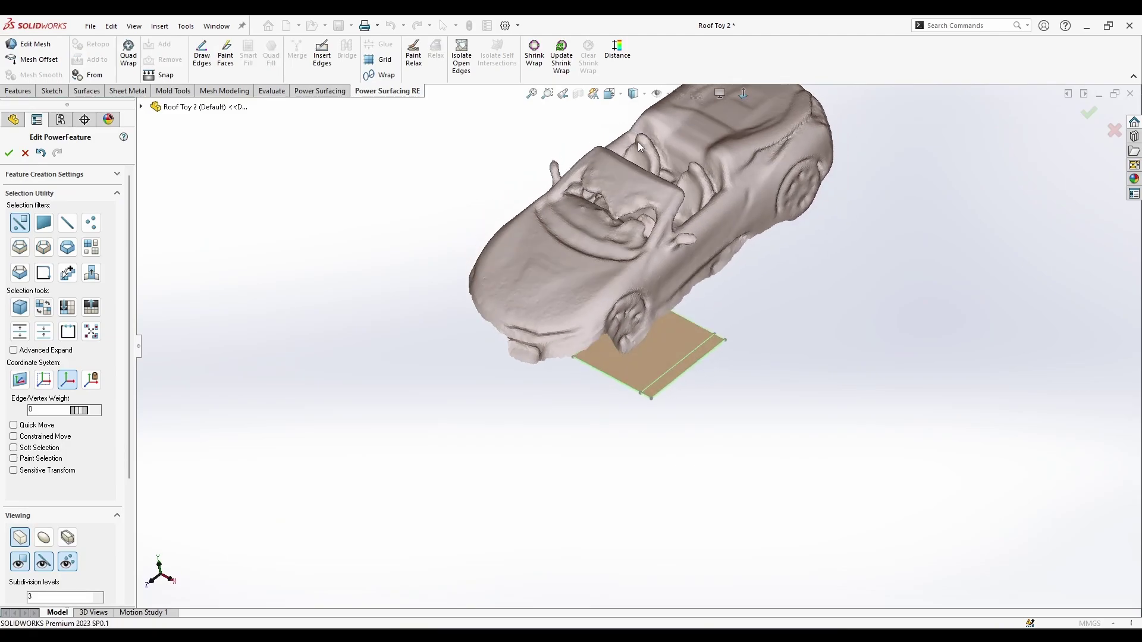
{"action": "left_click_drag", "start_coordinate": [461, 464], "coordinate": [455, 467]}
{"action": "left_click_drag", "start_coordinate": [667, 375], "coordinate": [849, 370]}
{"action": "left_click", "coordinate": [829, 486]}
- Unify the mirrored faces and delete the copy beside the car on the negative X side
{"action": "left_click", "coordinate": [816, 361]}
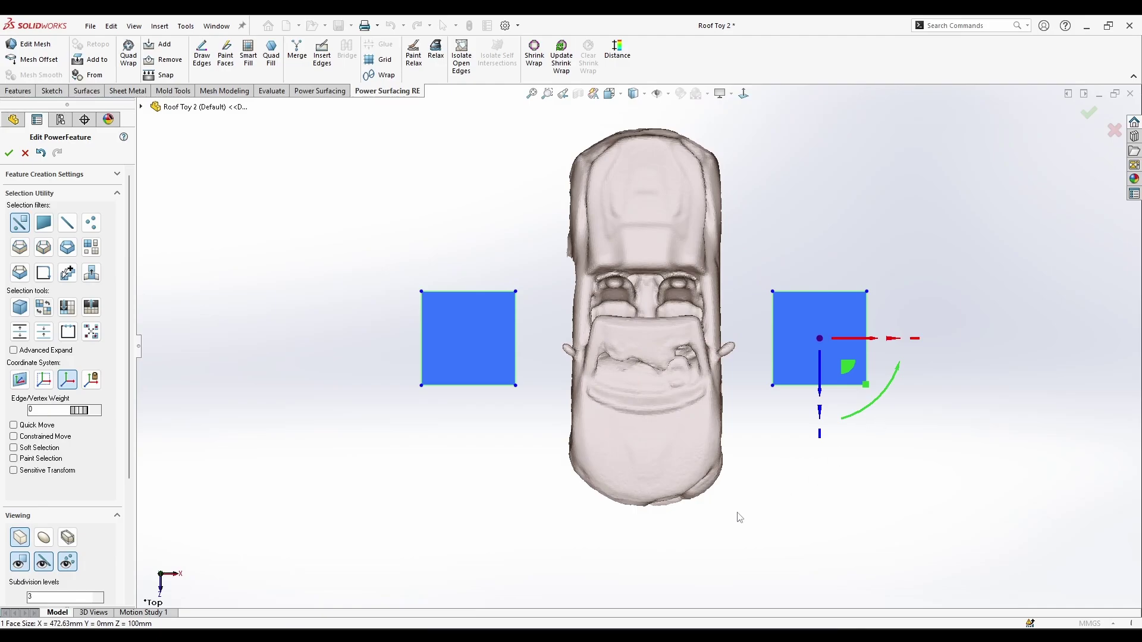
{"action": "left_click", "coordinate": [320, 91]}
{"action": "left_click", "coordinate": [351, 59]}
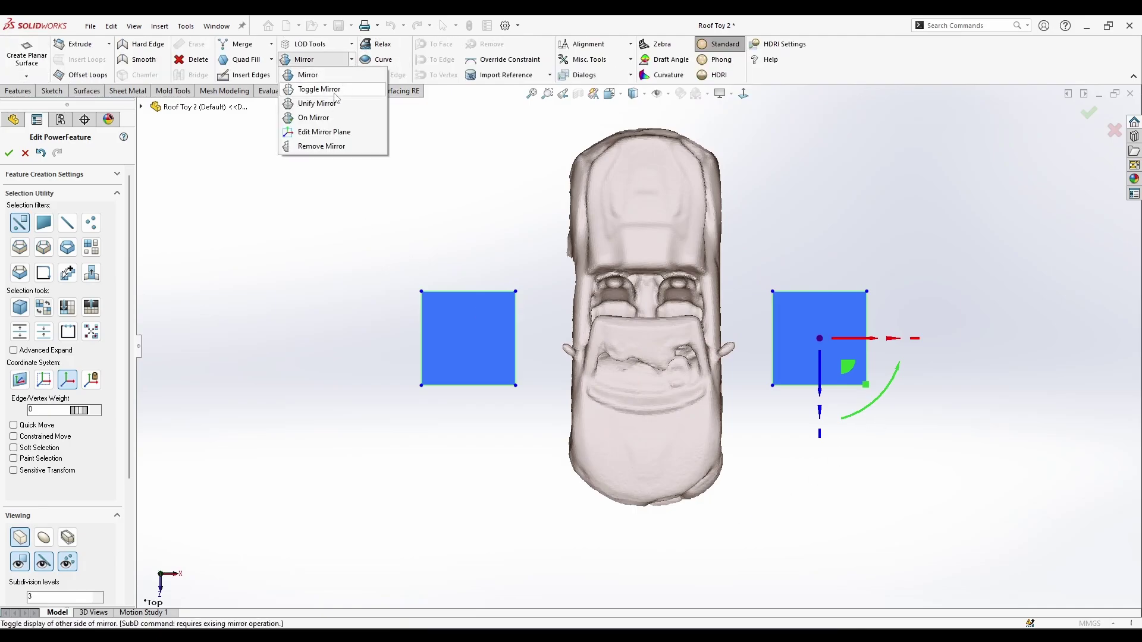
{"action": "left_click", "coordinate": [343, 103]}
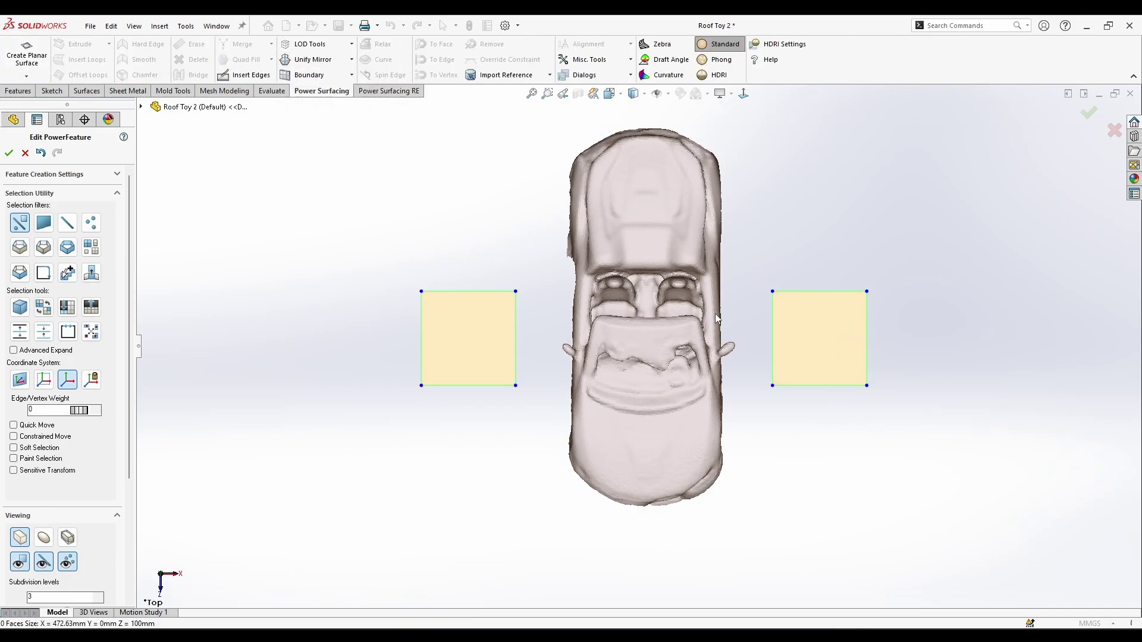
{"action": "left_click", "coordinate": [492, 349]}
{"action": "key", "text": "Delete"}
- Raise the remaining square face from below the car to the level of its upper body
{"action": "left_click", "coordinate": [828, 352]}
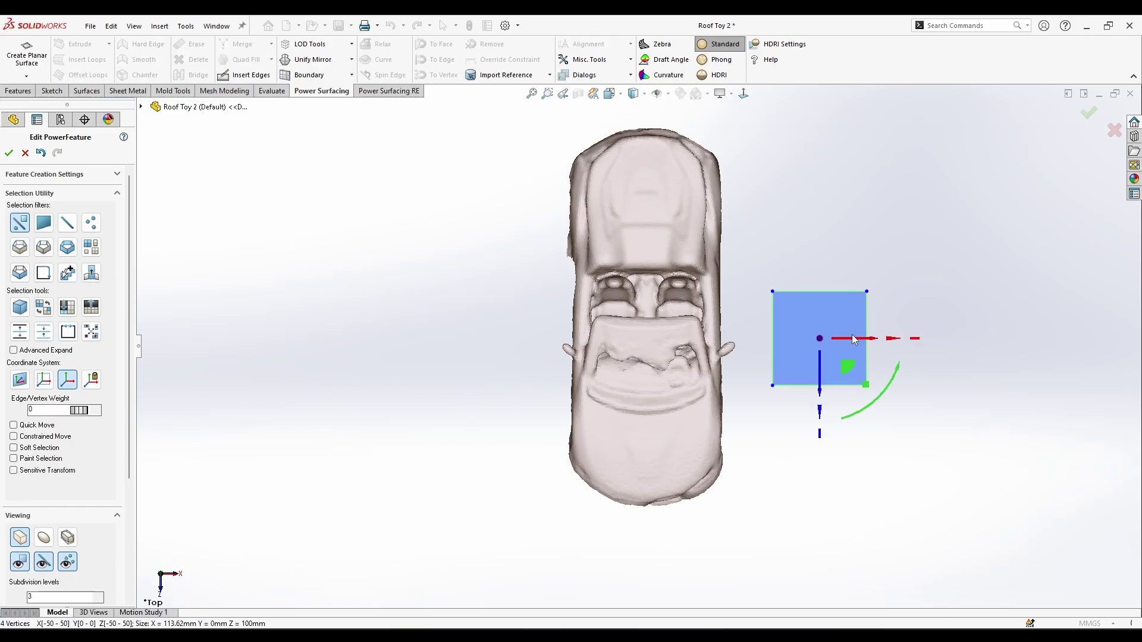
{"action": "left_click_drag", "start_coordinate": [847, 366], "coordinate": [819, 355]}
{"action": "middle_click_drag", "start_coordinate": [801, 385], "coordinate": [793, 330]}
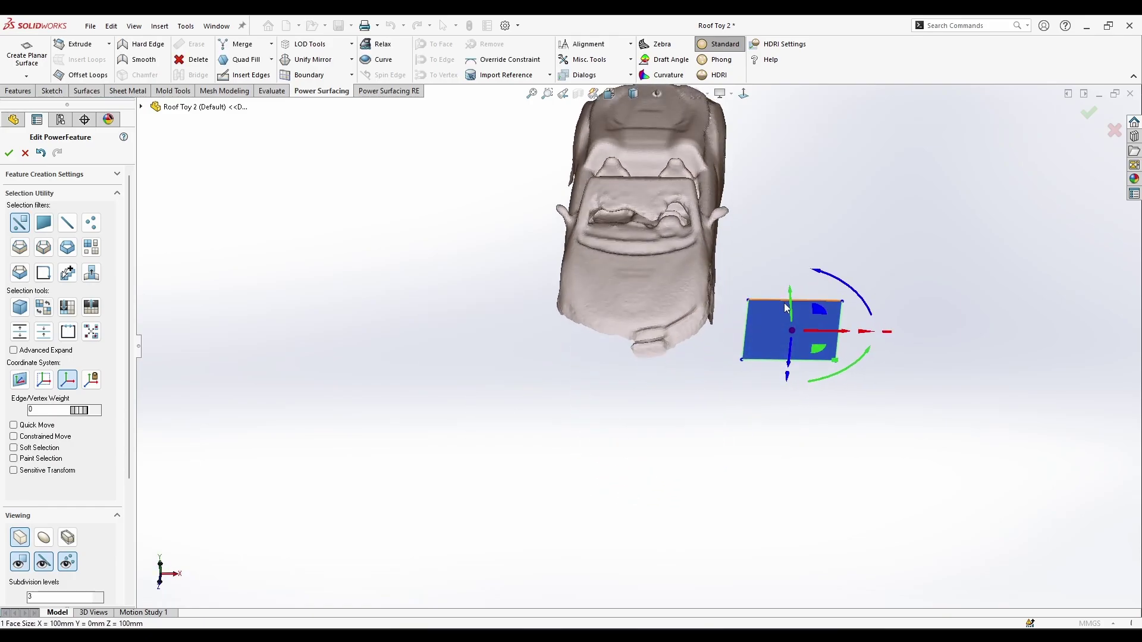
{"action": "left_click_drag", "start_coordinate": [787, 308], "coordinate": [785, 116]}
{"action": "middle_click_drag", "start_coordinate": [778, 270], "coordinate": [712, 287]}
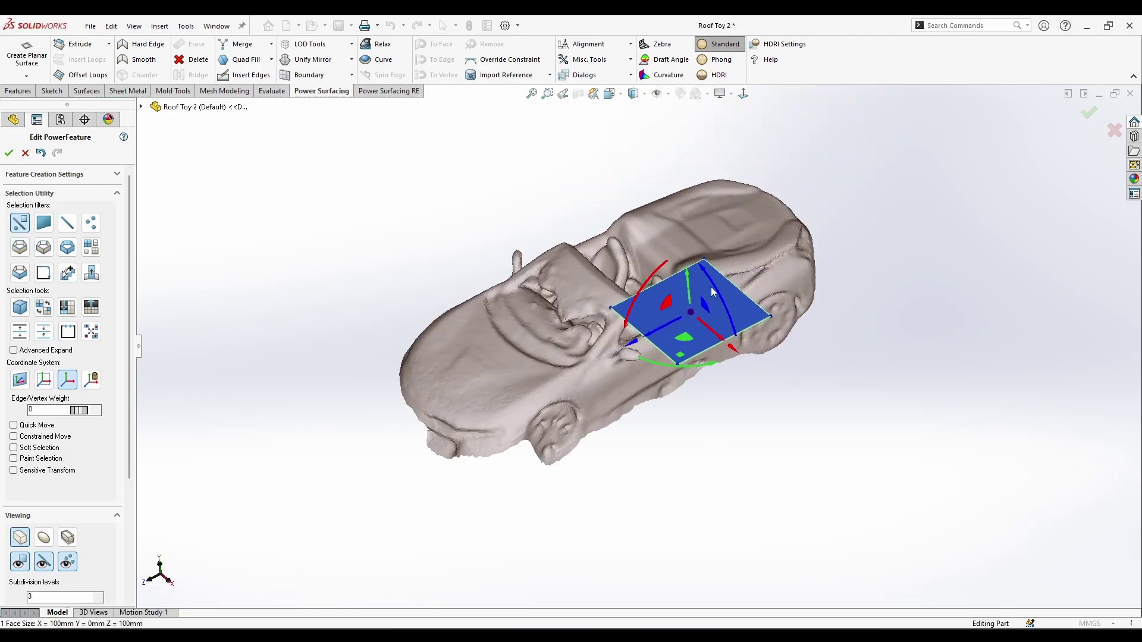
{"action": "left_click", "coordinate": [698, 427]}
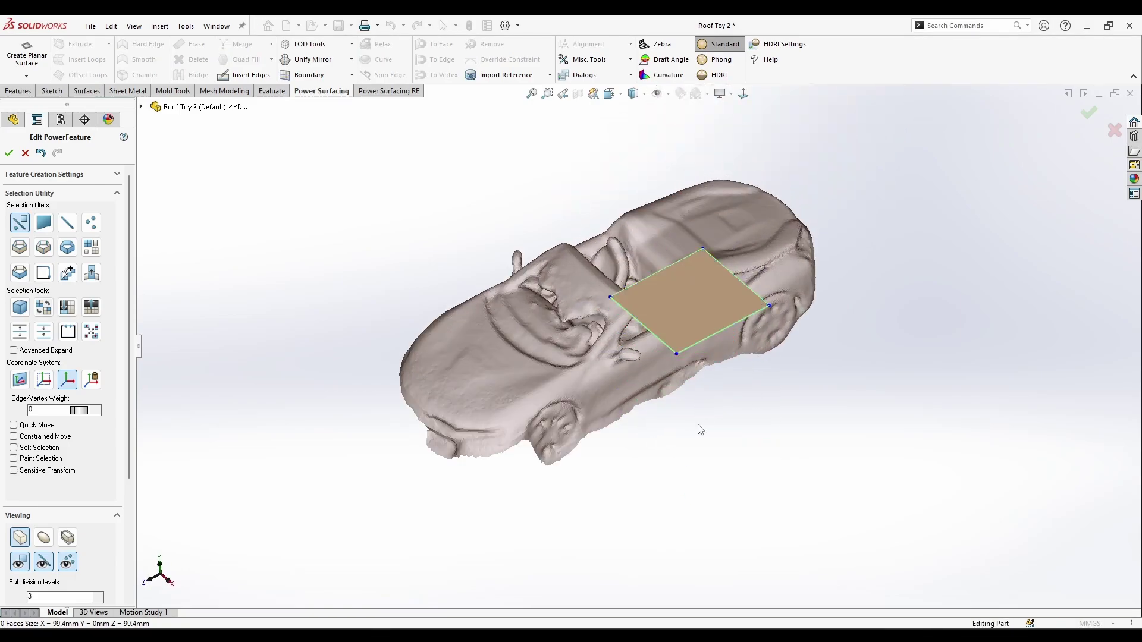
- Scale the square face down uniformly to about 24 mm per side
{"action": "left_click", "coordinate": [697, 323]}
{"action": "left_click_drag", "start_coordinate": [690, 302], "coordinate": [635, 530]}
{"action": "left_click", "coordinate": [620, 135]}
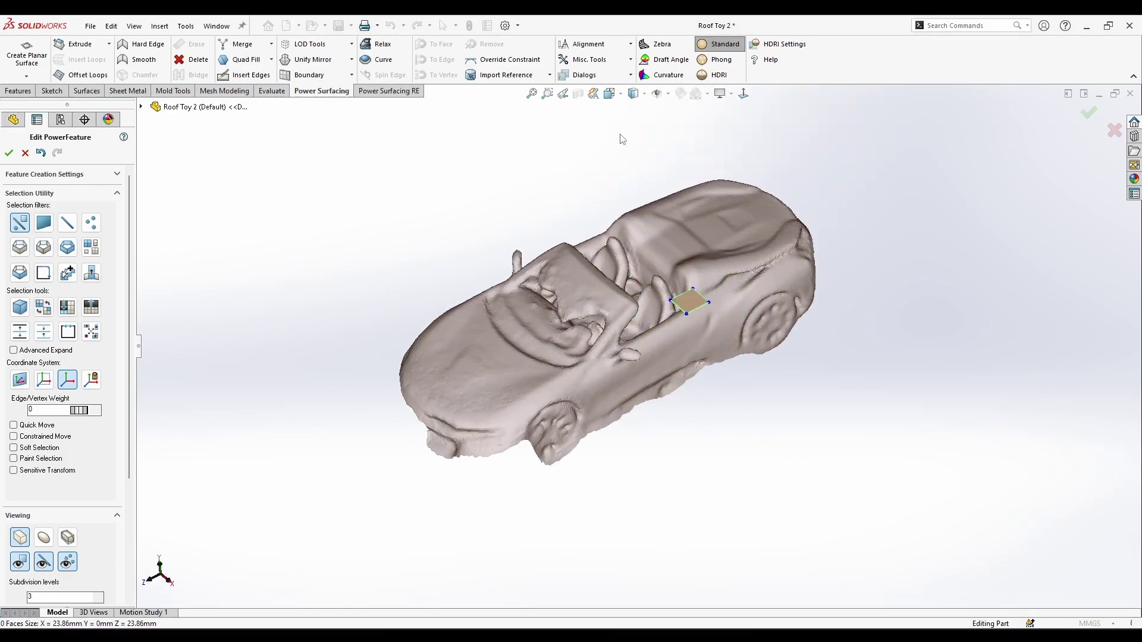
- In the top view, move the small face over the seat on the positive X side, near the windshield's upper edge
{"action": "left_click", "coordinate": [626, 113]}
{"action": "scroll", "coordinate": [659, 368], "scroll_direction": "down", "scroll_amount": 5}
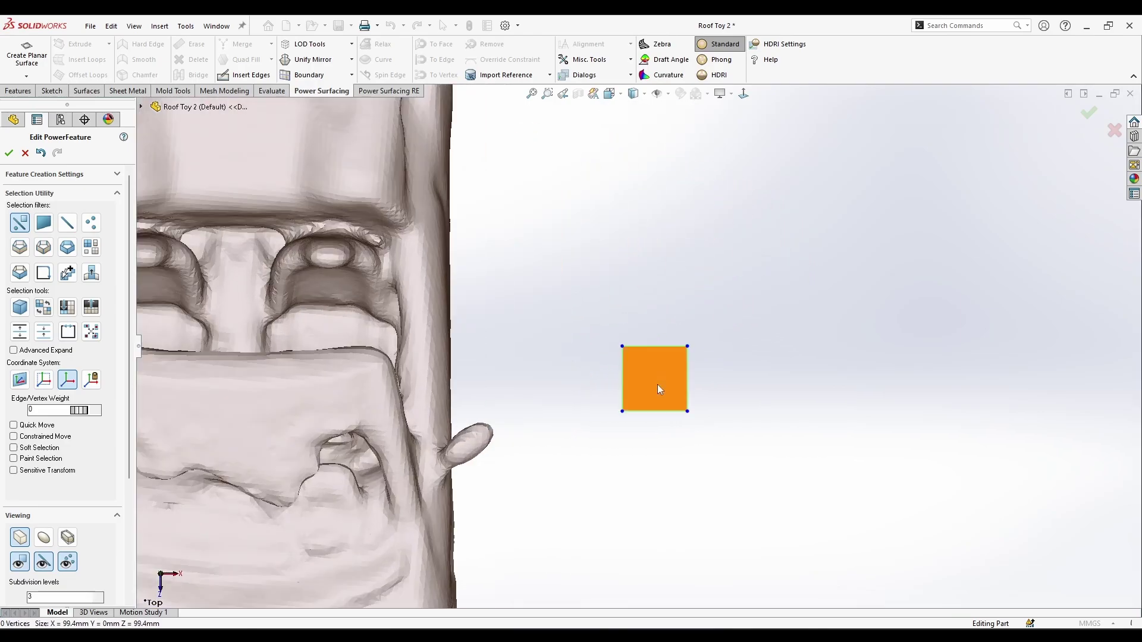
{"action": "left_click", "coordinate": [658, 386]}
{"action": "scroll", "coordinate": [543, 337], "scroll_direction": "up", "scroll_amount": 1}
{"action": "left_click_drag", "start_coordinate": [730, 407], "coordinate": [465, 368]}
{"action": "scroll", "coordinate": [465, 371], "scroll_direction": "down", "scroll_amount": 2}
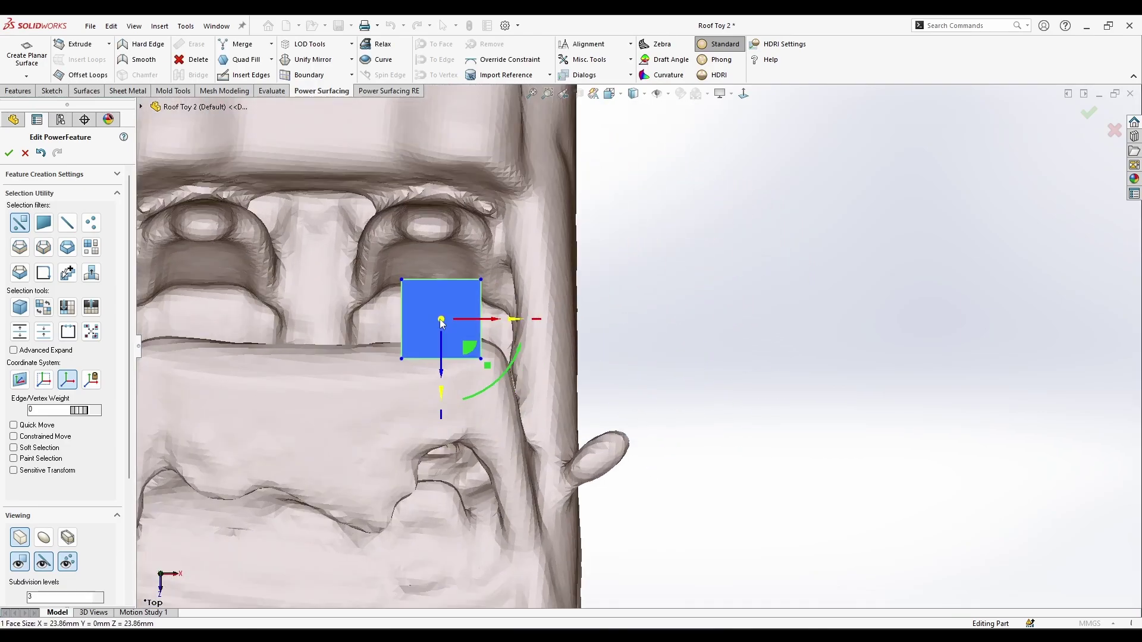
- Shrink the face to about 9 mm wide at the windshield's upper corner and stretch its inner front corner forward
{"action": "left_click_drag", "start_coordinate": [440, 320], "coordinate": [439, 444]}
{"action": "left_click_drag", "start_coordinate": [472, 343], "coordinate": [496, 357]}
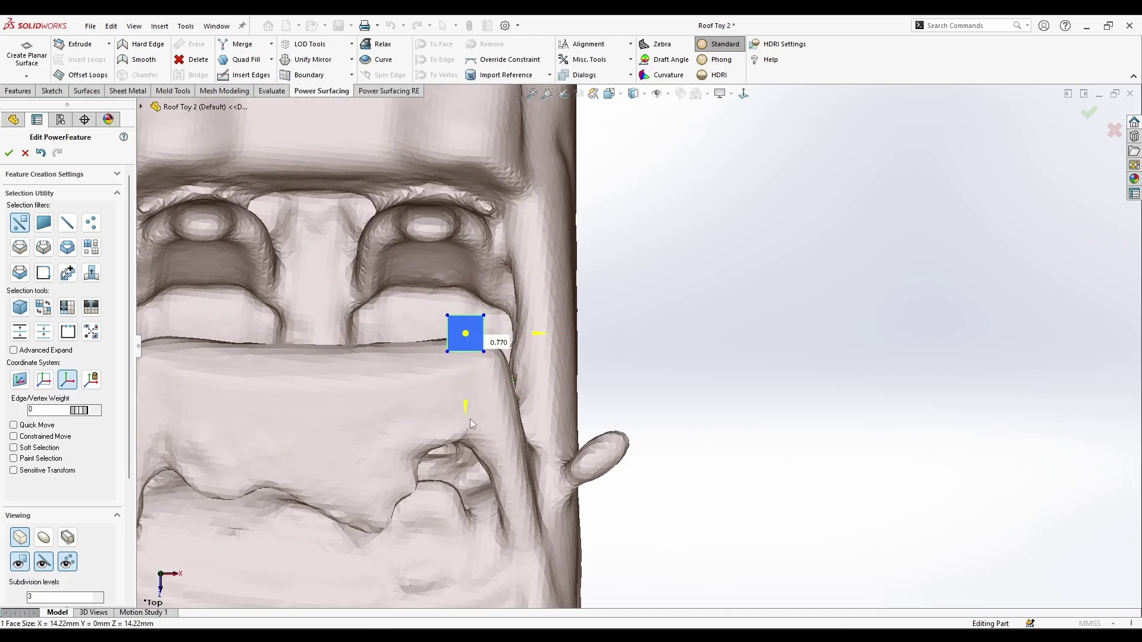
{"action": "left_click_drag", "start_coordinate": [470, 420], "coordinate": [479, 405]}
{"action": "left_click_drag", "start_coordinate": [486, 349], "coordinate": [478, 397]}
{"action": "left_click", "coordinate": [473, 397]}
{"action": "left_click", "coordinate": [501, 398]}
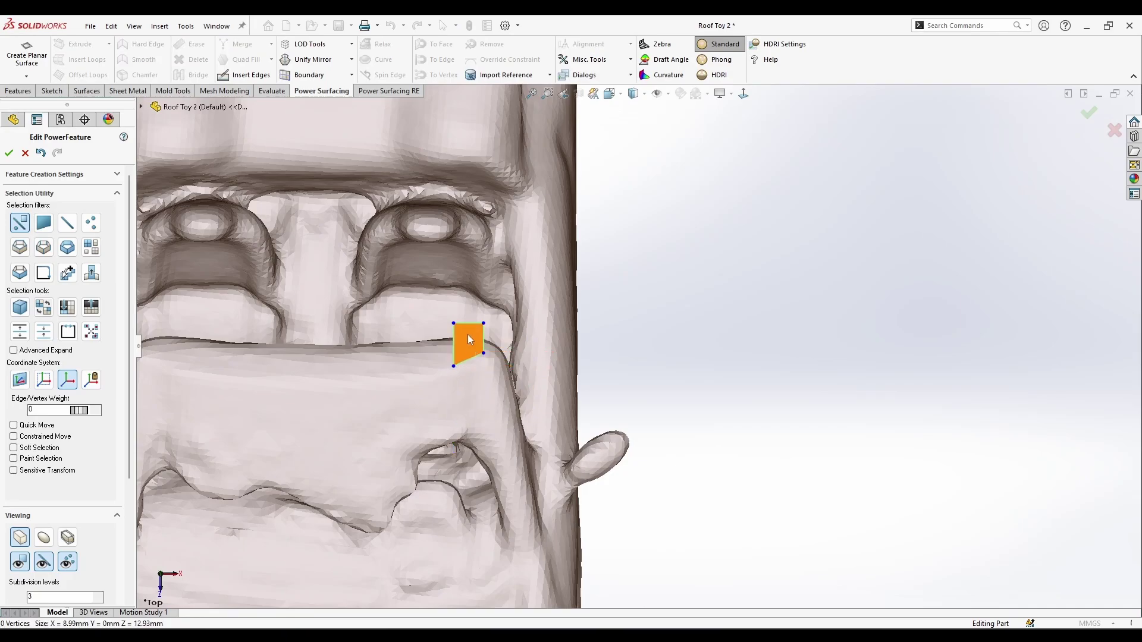
- Extend the face's inner edge in two segments along the windshield's upper edge to the car's centreline and mirror the strip
{"action": "left_click", "coordinate": [456, 357]}
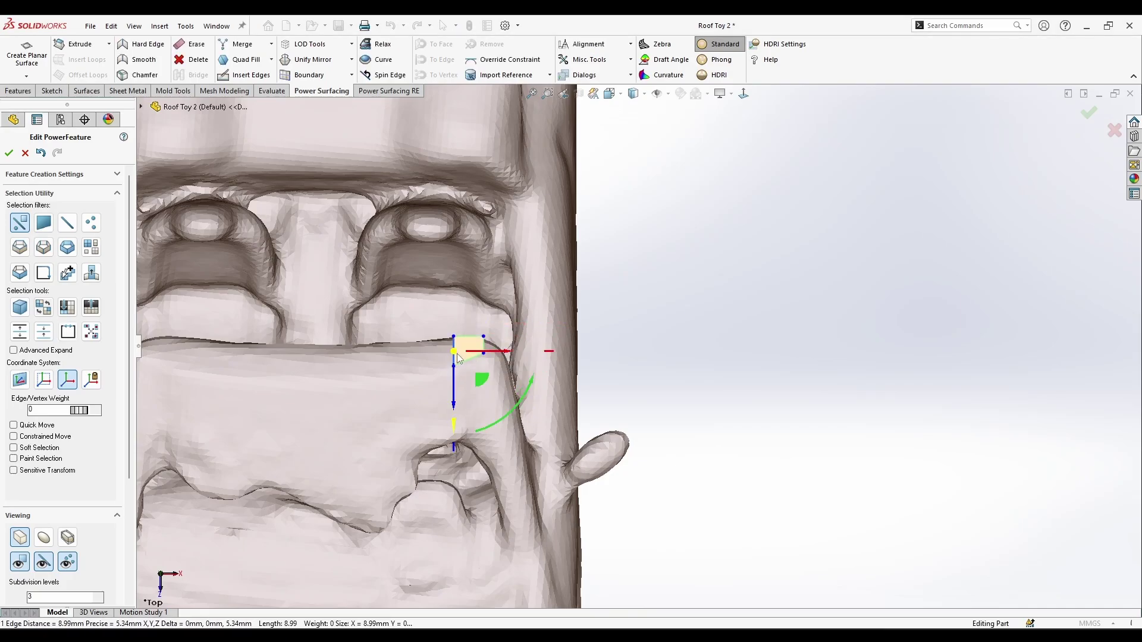
{"action": "scroll", "coordinate": [457, 354], "scroll_direction": "up", "scroll_amount": 3}
{"action": "scroll", "coordinate": [495, 349], "scroll_direction": "down", "scroll_amount": 2}
{"action": "left_click_drag", "start_coordinate": [504, 385], "coordinate": [444, 386], "text": "ctrl"}
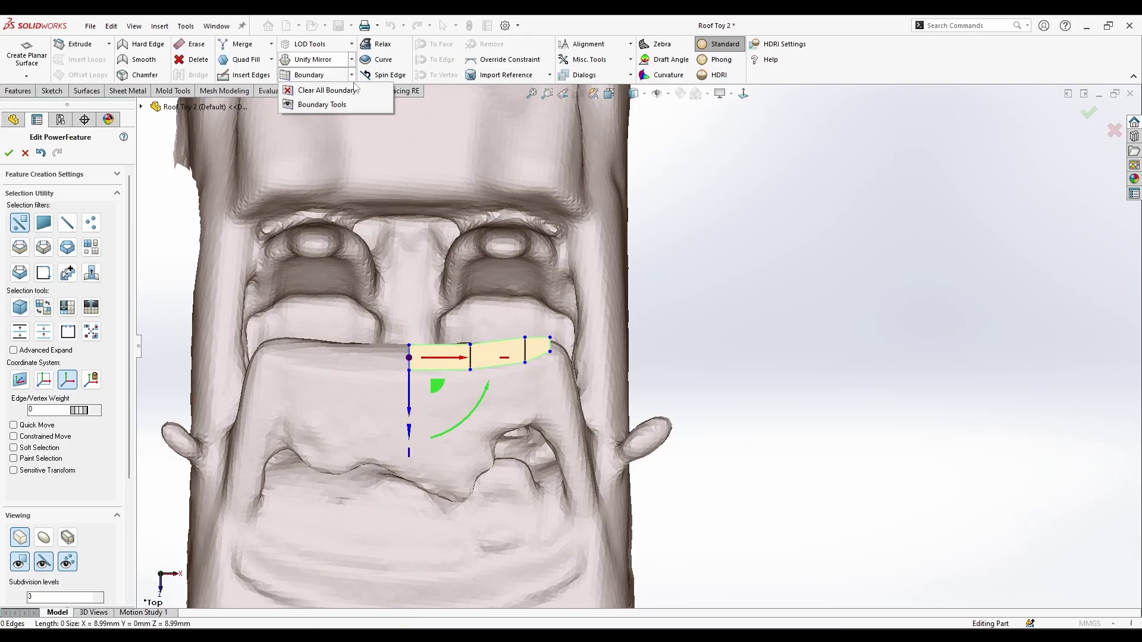
{"action": "left_click", "coordinate": [333, 76]}
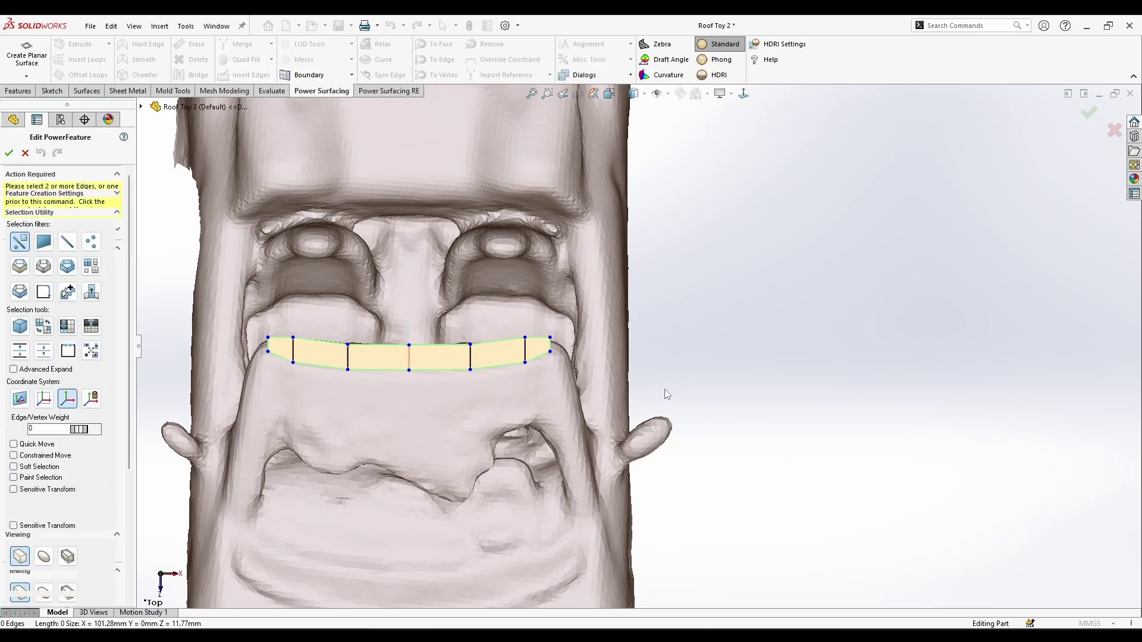
- Adjust the strip's outer vertices and end edges to follow the windshield's upper rim, widening the strip to about 112 mm
{"action": "scroll", "coordinate": [428, 339], "scroll_direction": "down", "scroll_amount": 2}
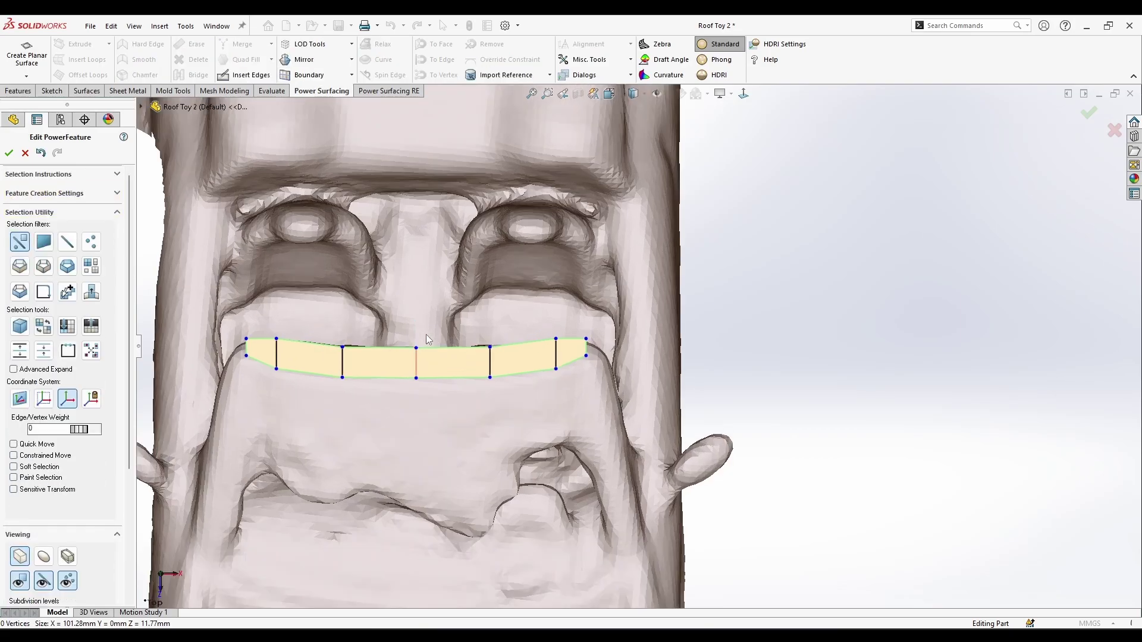
{"action": "left_click", "coordinate": [555, 340]}
{"action": "left_click_drag", "start_coordinate": [556, 353], "coordinate": [562, 357]}
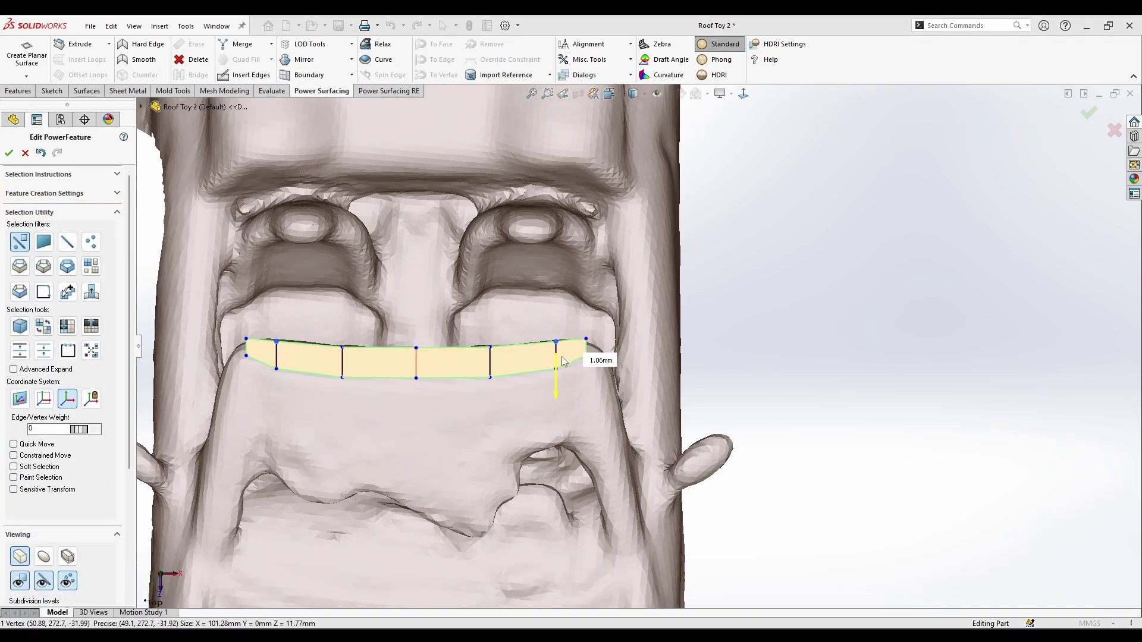
{"action": "left_click", "coordinate": [586, 339]}
{"action": "left_click", "coordinate": [596, 348]}
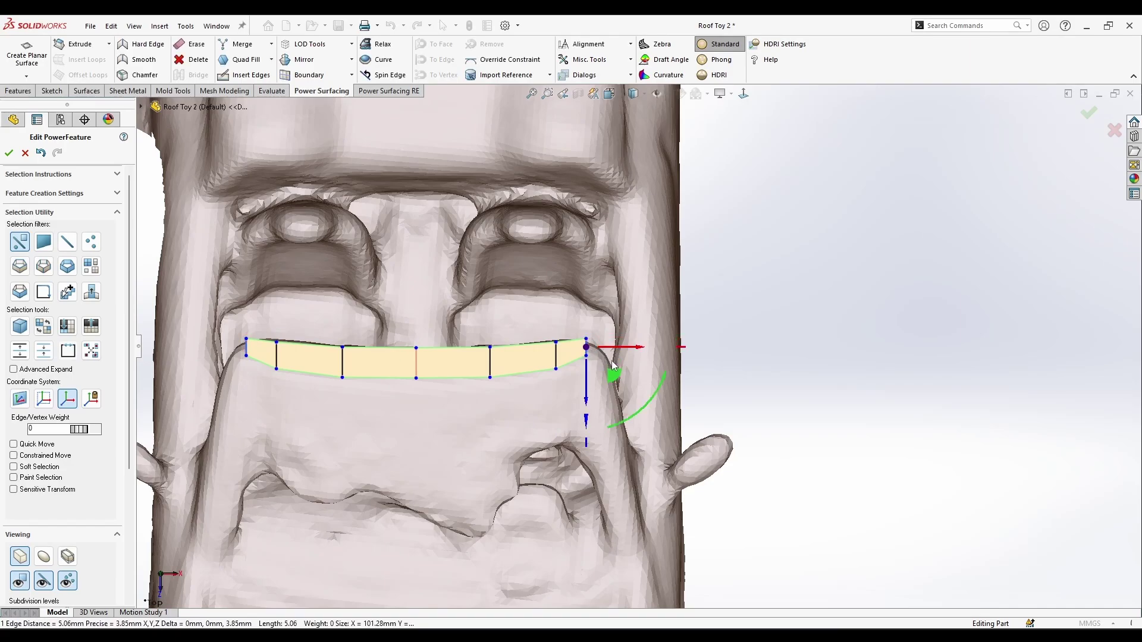
{"action": "left_click", "coordinate": [560, 342]}
{"action": "left_click_drag", "start_coordinate": [561, 360], "coordinate": [562, 362]}
{"action": "left_click", "coordinate": [562, 313]}
- Select the whole strip and raise it about 4 mm along Y above the windshield's upper rim
{"action": "middle_click_drag", "start_coordinate": [530, 381], "coordinate": [478, 290]}
{"action": "left_click", "coordinate": [467, 353]}
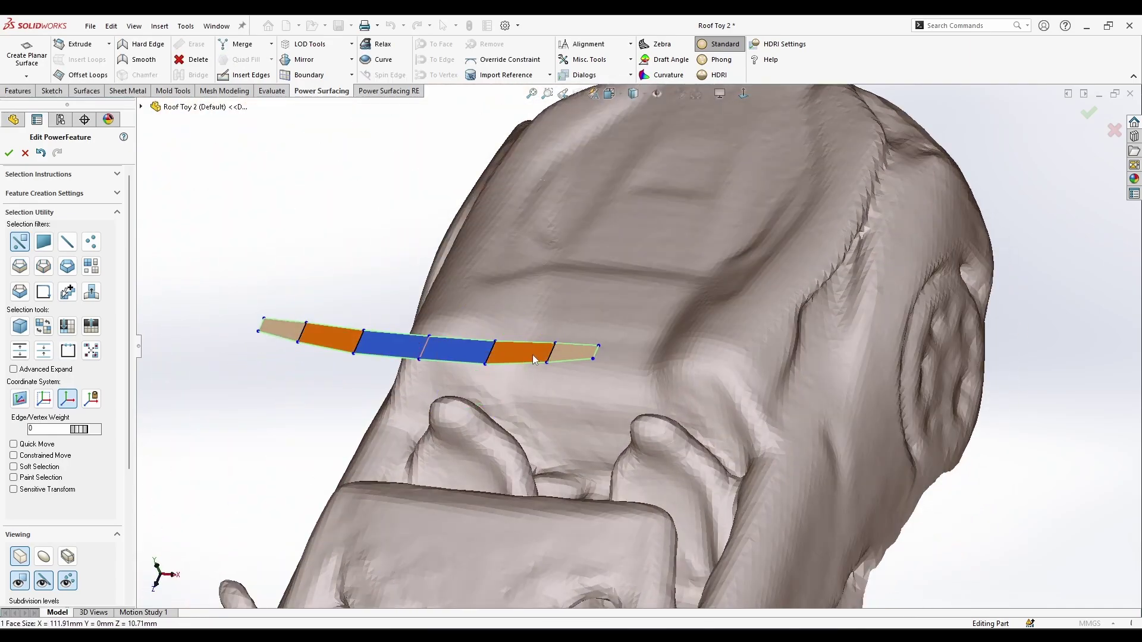
{"action": "middle_click_drag", "start_coordinate": [539, 411], "coordinate": [545, 386]}
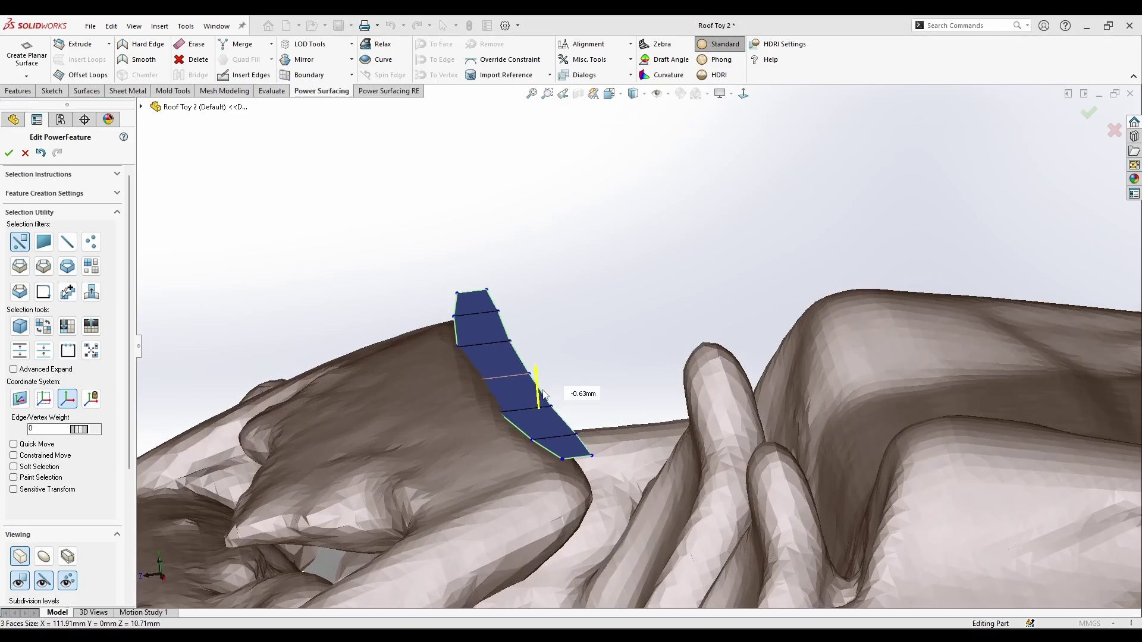
{"action": "left_click", "coordinate": [544, 381]}
{"action": "left_click_drag", "start_coordinate": [614, 244], "coordinate": [419, 514]}
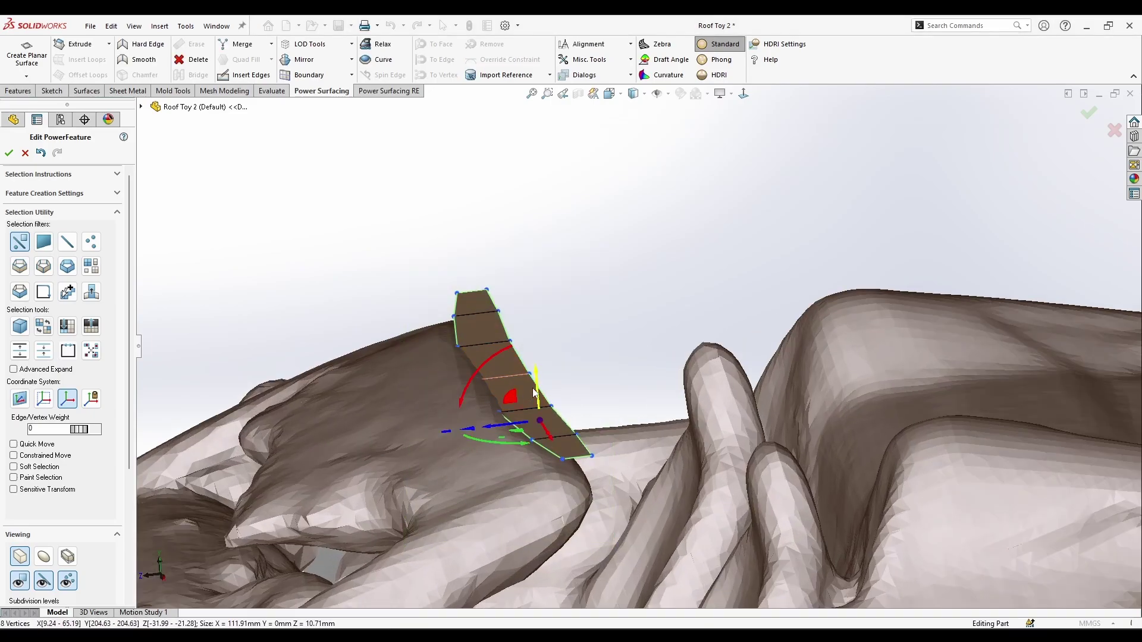
{"action": "mouse_move", "coordinate": [538, 382]}
{"action": "left_mouse_down"}
{"action": "mouse_move", "coordinate": [541, 351]}
{"action": "mouse_move", "coordinate": [543, 364]}
{"action": "left_mouse_up"}
- Add a reference mesh constraint to the strip's selected vertices and restrict selection to faces
{"action": "right_click", "coordinate": [681, 446]}
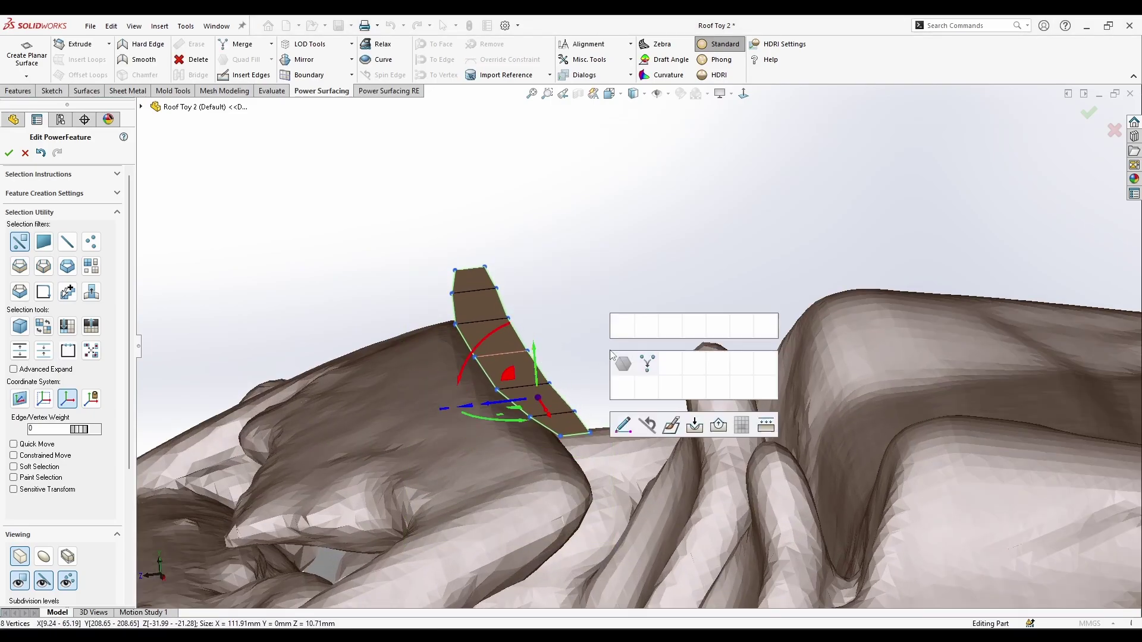
{"action": "left_click", "coordinate": [694, 426]}
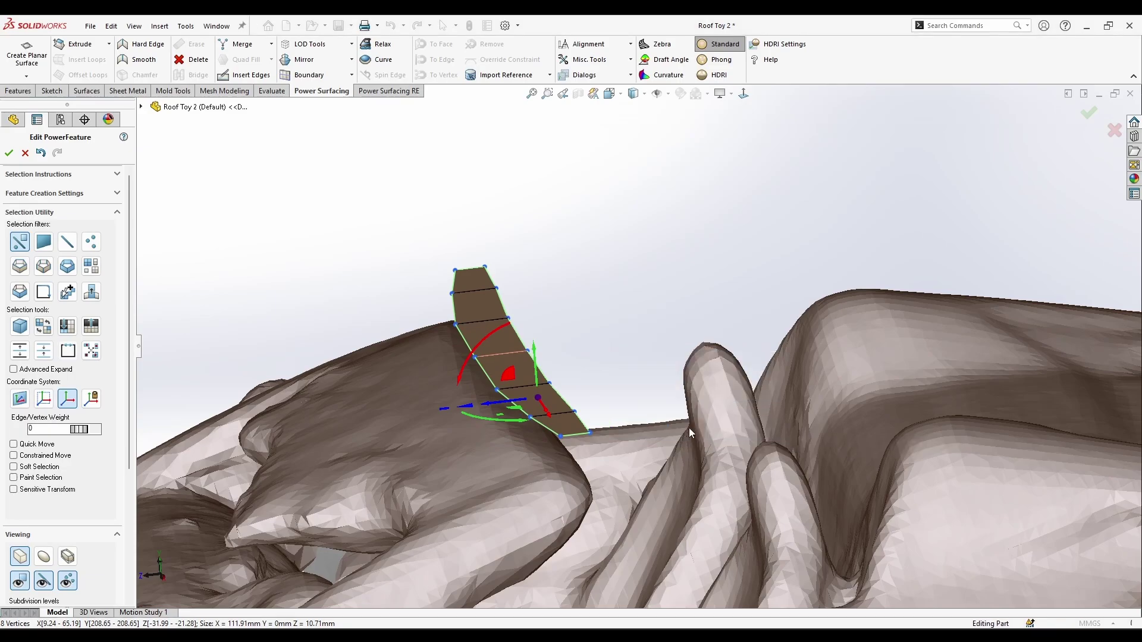
{"action": "left_click", "coordinate": [610, 389]}
{"action": "right_click", "coordinate": [582, 340]}
{"action": "left_click", "coordinate": [616, 311]}
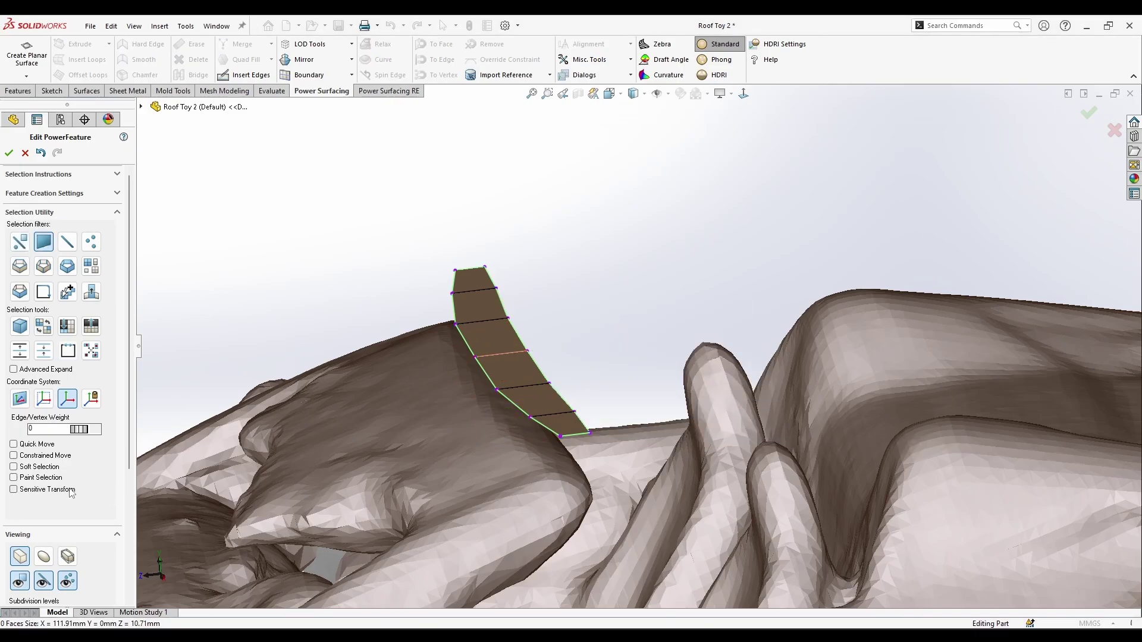
- Turn on Constrained to Mesh and constrain all of the strip's faces to the scanned windshield rim
{"action": "scroll", "coordinate": [71, 491], "scroll_direction": "down", "scroll_amount": 3}
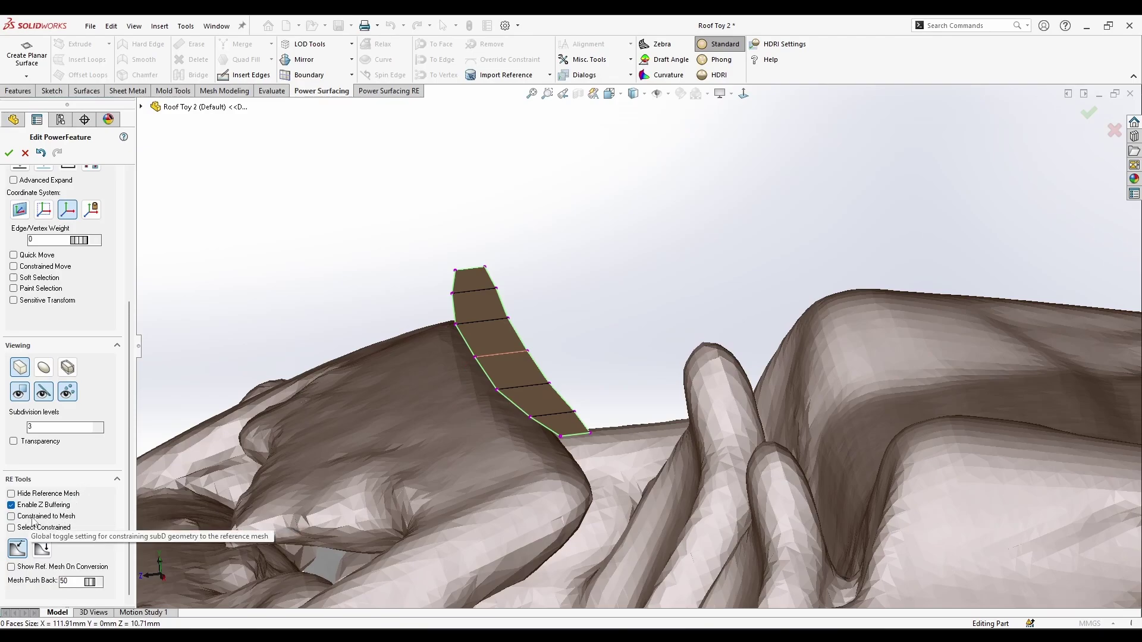
{"action": "left_click_drag", "start_coordinate": [584, 291], "coordinate": [381, 544]}
{"action": "right_click", "coordinate": [550, 416]}
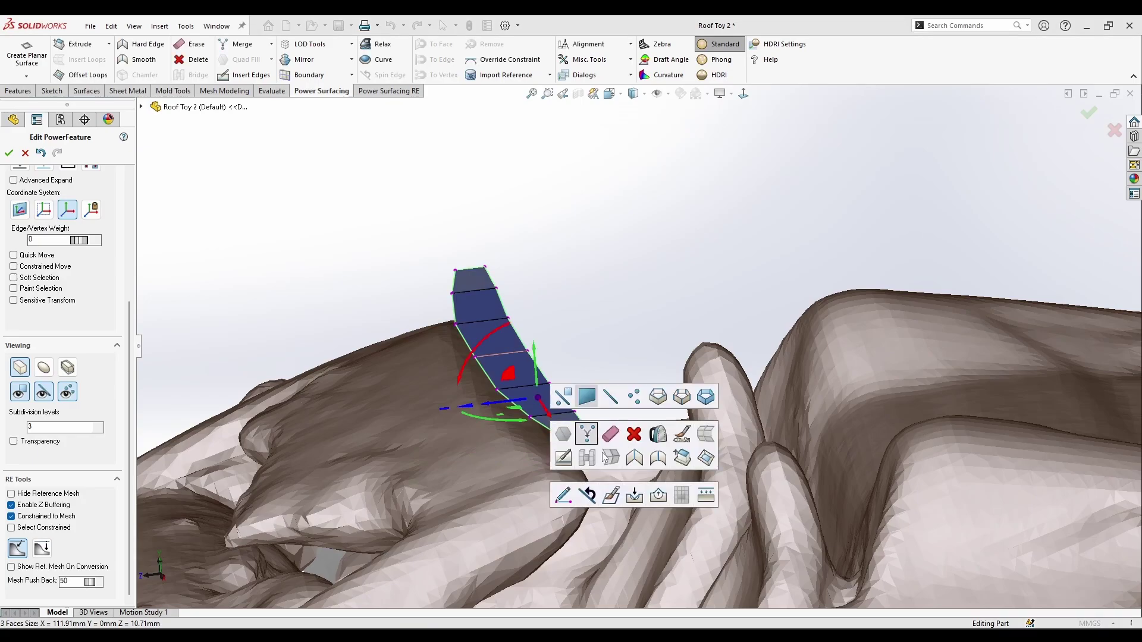
{"action": "left_click", "coordinate": [636, 493]}
{"action": "left_click", "coordinate": [645, 426]}
{"action": "middle_click_drag", "start_coordinate": [644, 427], "coordinate": [604, 428]}
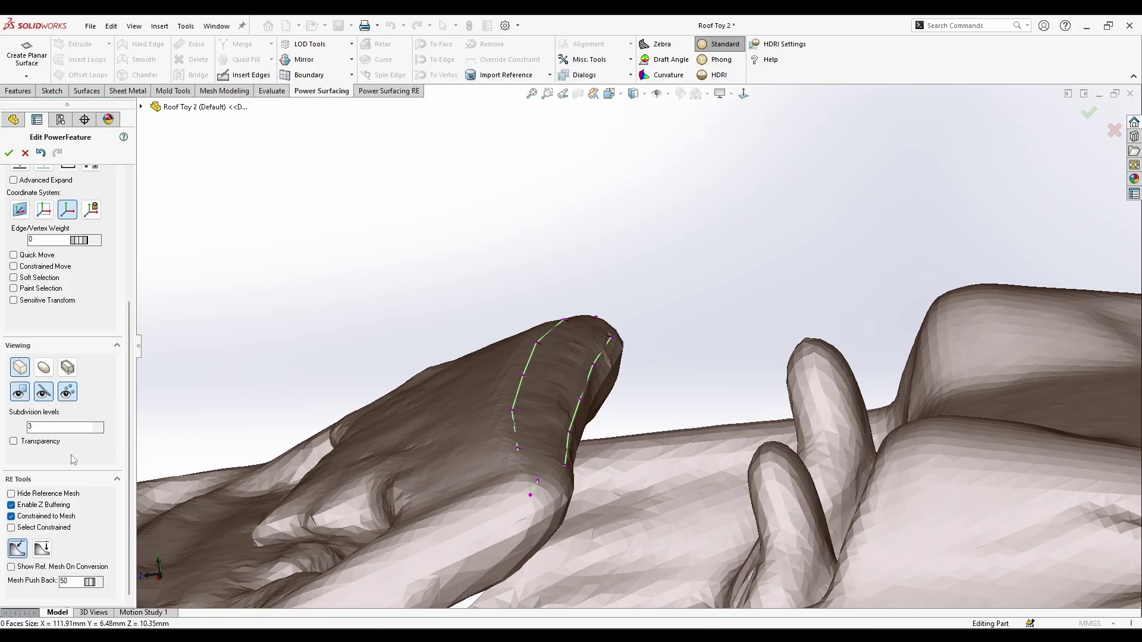
- Turn off Enable Z Buffering so the SubD strip shows over the scanned windshield rim
{"action": "middle_click_drag", "start_coordinate": [671, 471], "coordinate": [343, 511]}
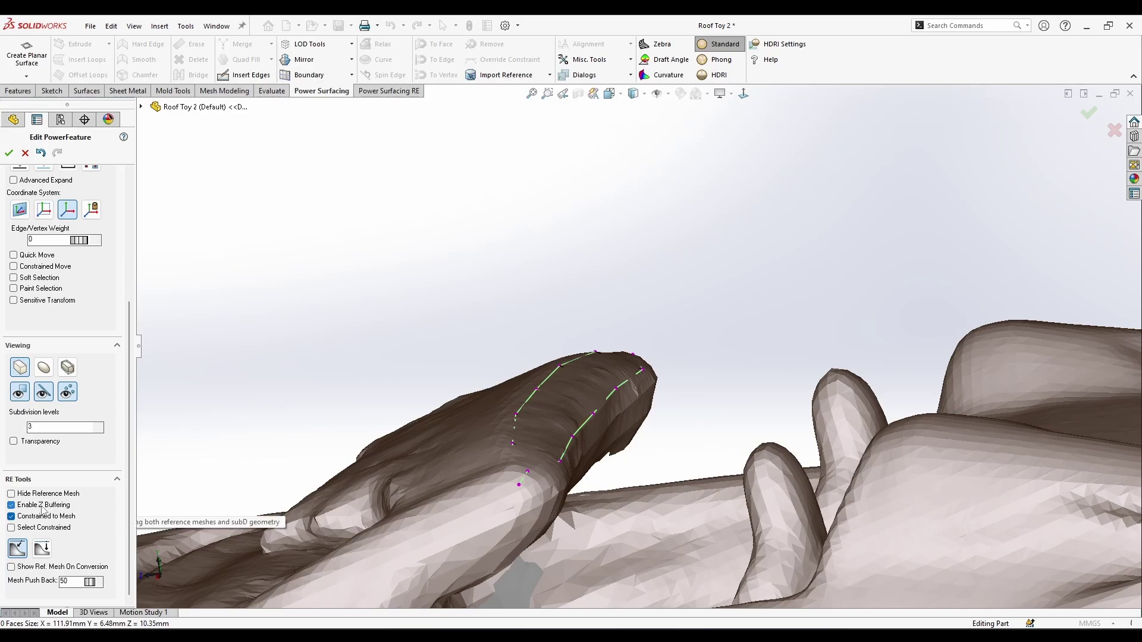
{"action": "middle_click_drag", "start_coordinate": [344, 493], "coordinate": [579, 582]}
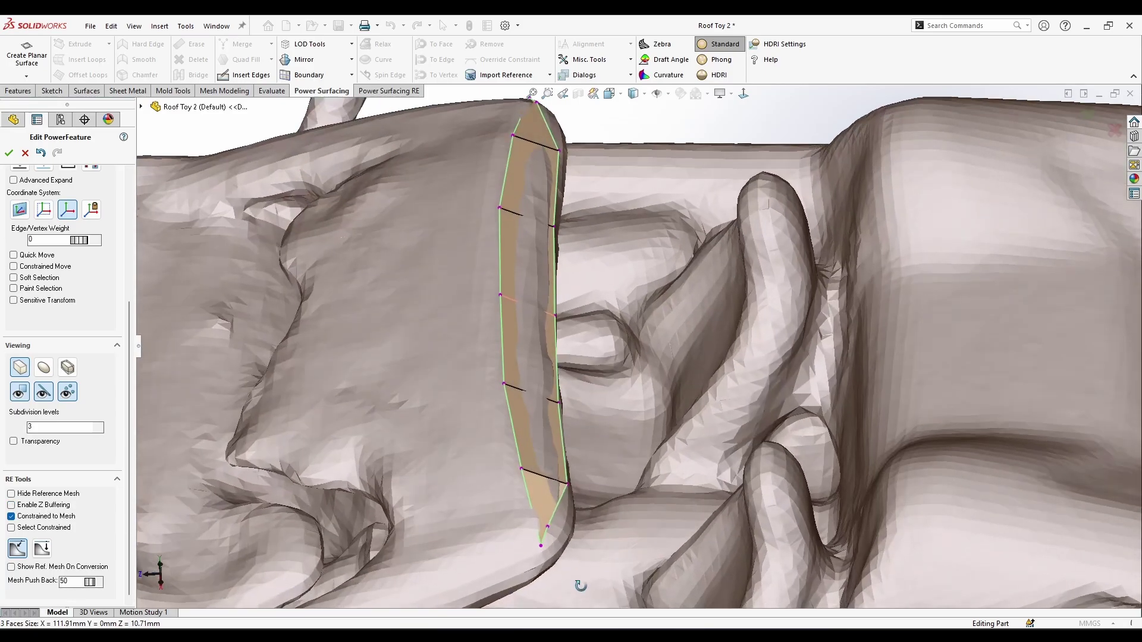
{"action": "scroll", "coordinate": [597, 443], "scroll_direction": "up", "scroll_amount": 2}
{"action": "scroll", "coordinate": [597, 443], "scroll_direction": "down", "scroll_amount": 3}
- Restrict selection to vertices and reposition the strip's outer rear corner vertex on the windshield rim
{"action": "right_click", "coordinate": [594, 436]}
{"action": "left_click", "coordinate": [606, 413]}
{"action": "left_click", "coordinate": [570, 480]}
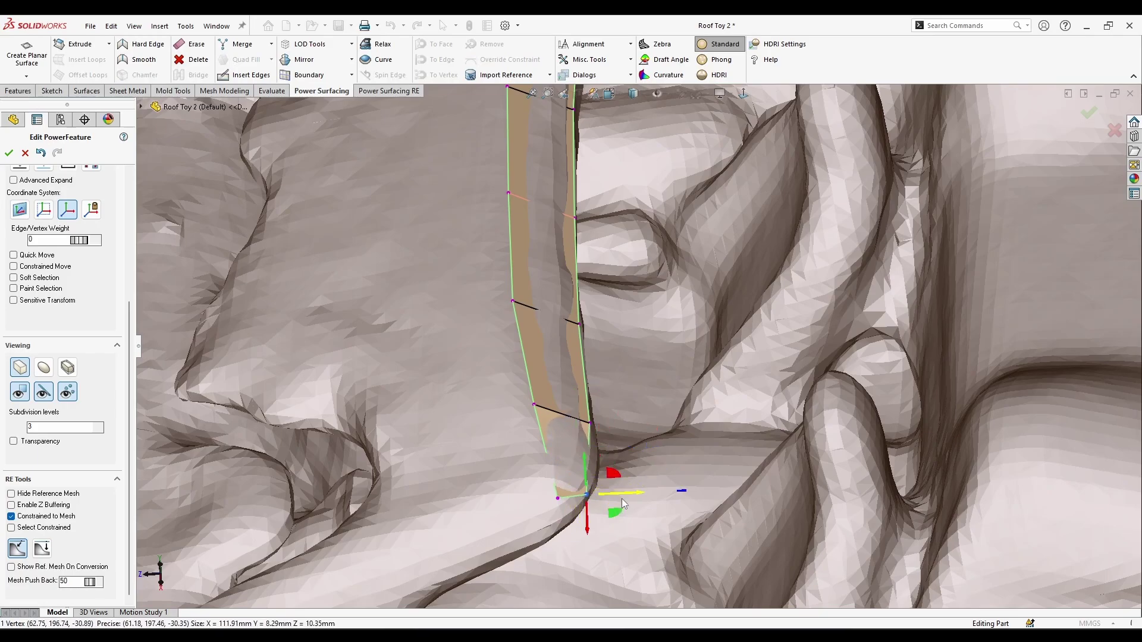
{"action": "middle_click_drag", "start_coordinate": [623, 504], "coordinate": [616, 406]}
- Select the strip's rear boundary edges and remove their reference mesh constraint
{"action": "left_click", "coordinate": [650, 326]}
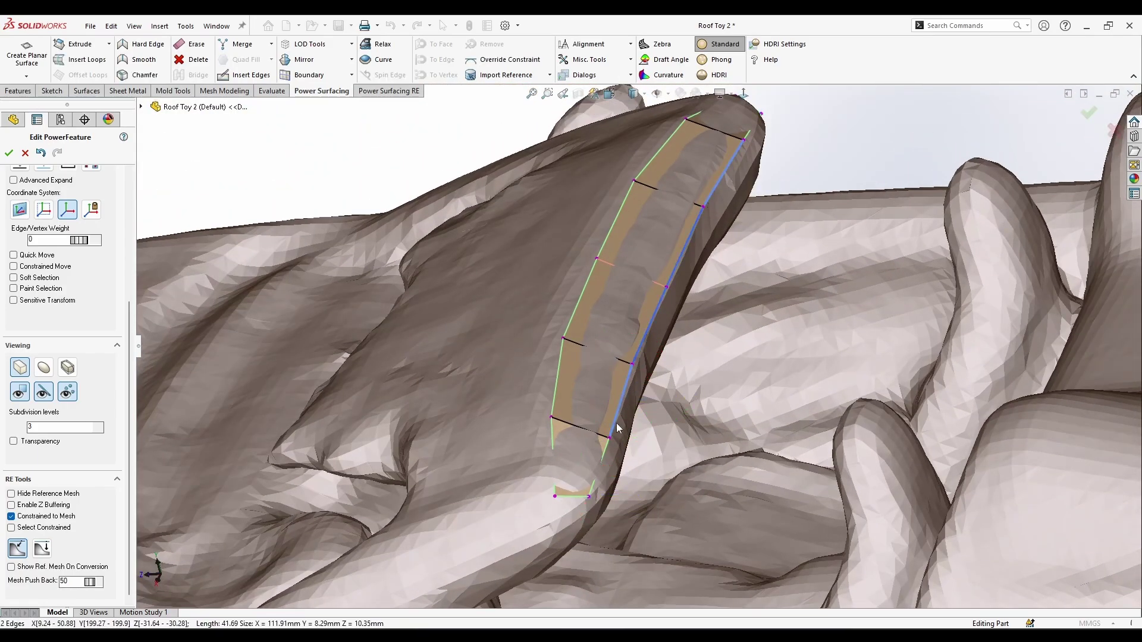
{"action": "middle_click_drag", "start_coordinate": [761, 220], "coordinate": [529, 476]}
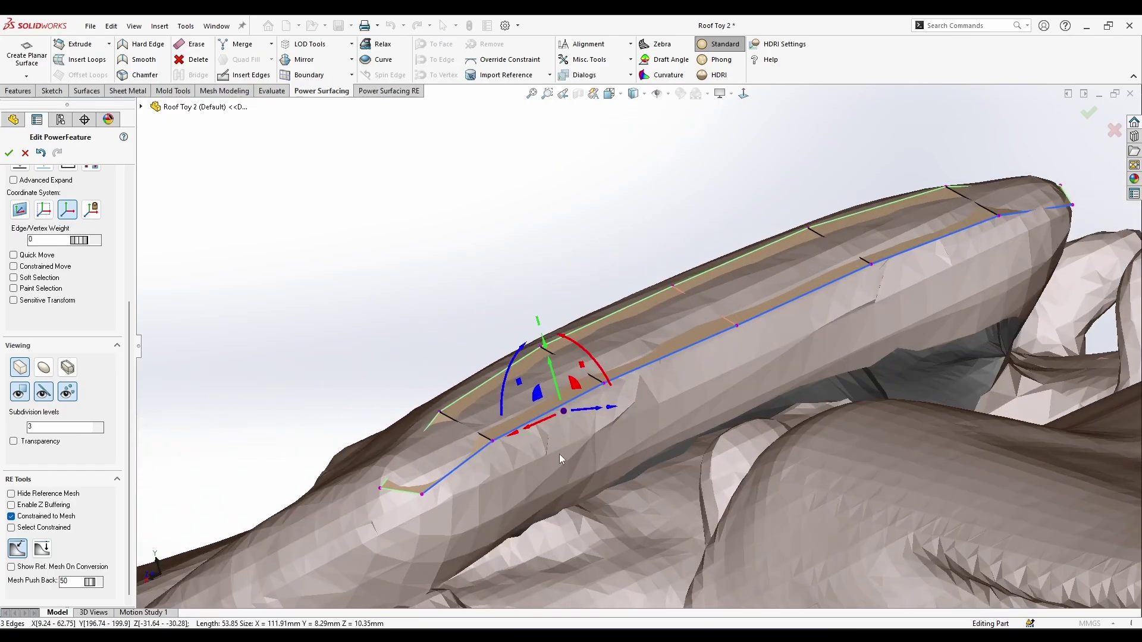
{"action": "key", "text": "s"}
{"action": "left_click", "coordinate": [669, 530]}
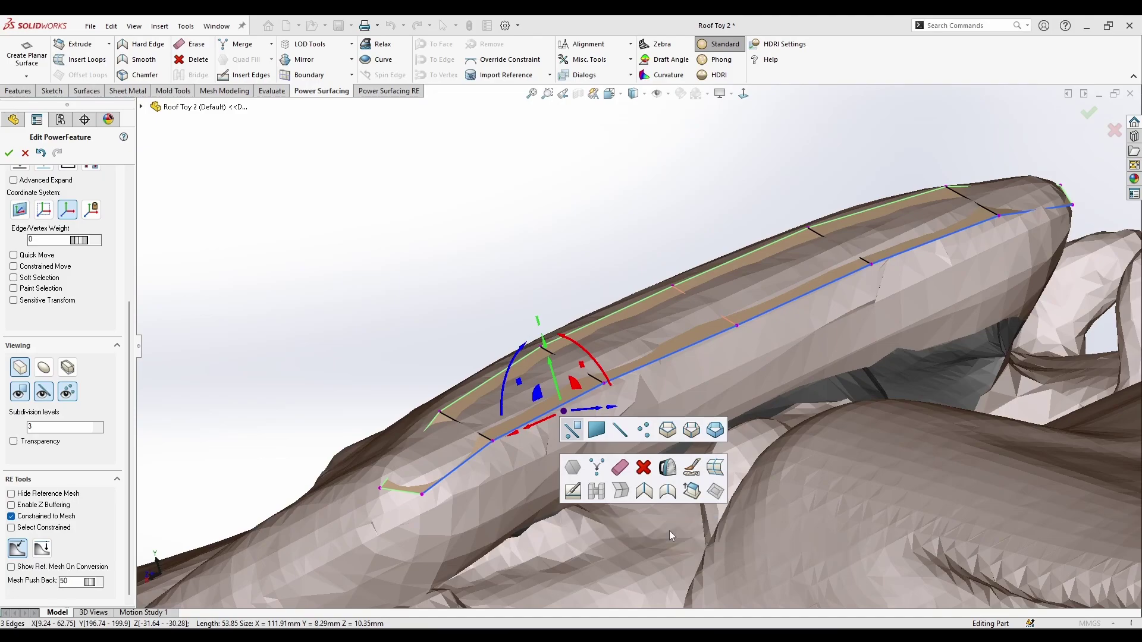
{"action": "middle_click_drag", "start_coordinate": [669, 530], "coordinate": [671, 462]}
{"action": "middle_click_drag", "start_coordinate": [598, 356], "coordinate": [706, 476]}
- In the Top view, select all mirrored rear edges and move them about 4 mm rearward along Z
{"action": "left_click", "coordinate": [609, 94]}
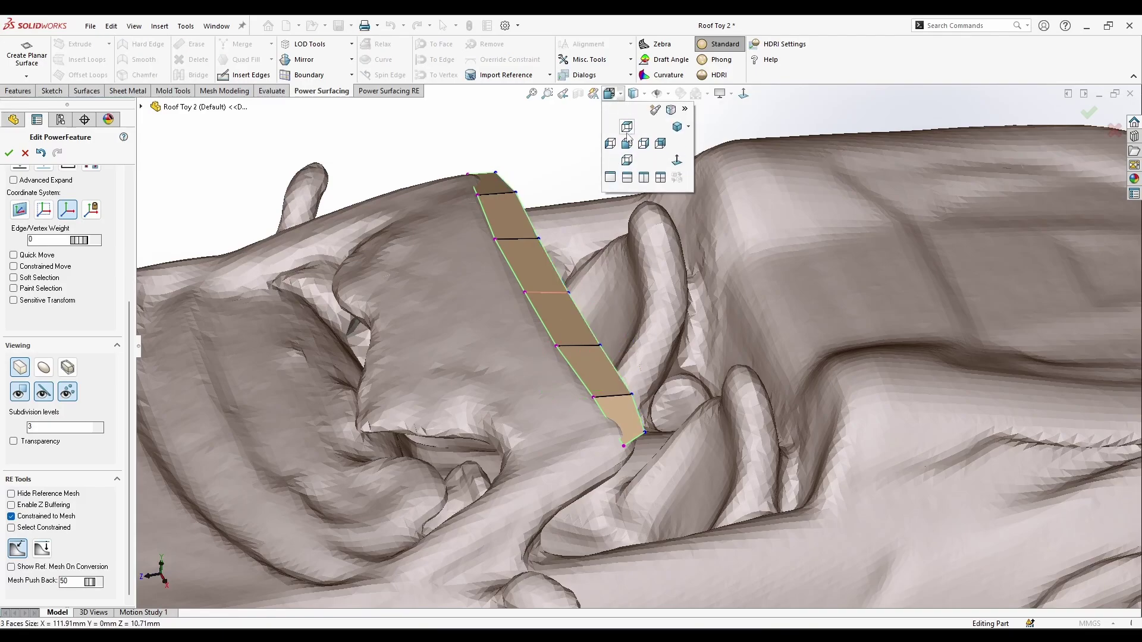
{"action": "left_click", "coordinate": [630, 138]}
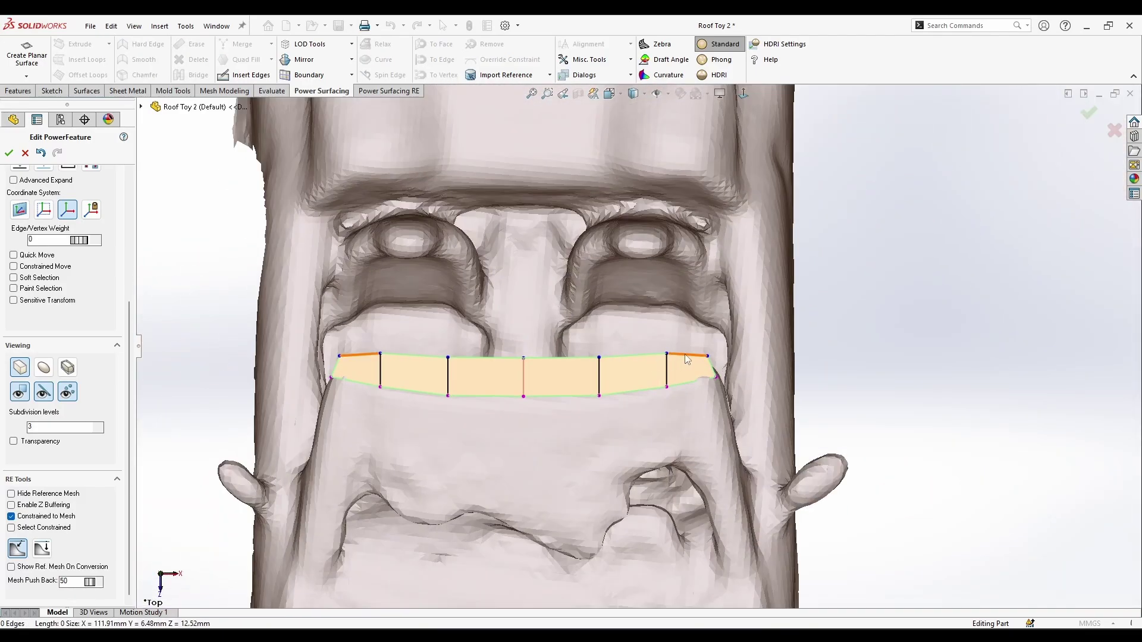
{"action": "left_click", "coordinate": [685, 356]}
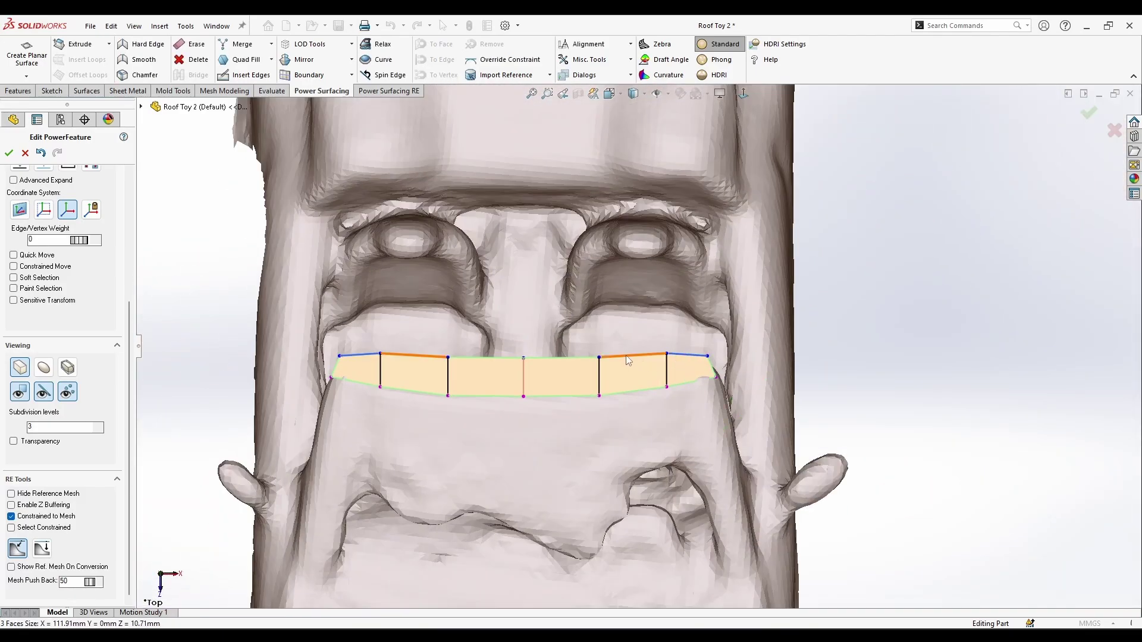
{"action": "left_click", "coordinate": [626, 355], "text": "shift"}
{"action": "left_click", "coordinate": [572, 358], "text": "shift"}
{"action": "left_click_drag", "start_coordinate": [624, 409], "coordinate": [625, 396]}
- Move the strip's outer rear corner vertices slightly outward and rearward, making the strip about 17.7 mm long in Z
{"action": "left_click", "coordinate": [708, 341]}
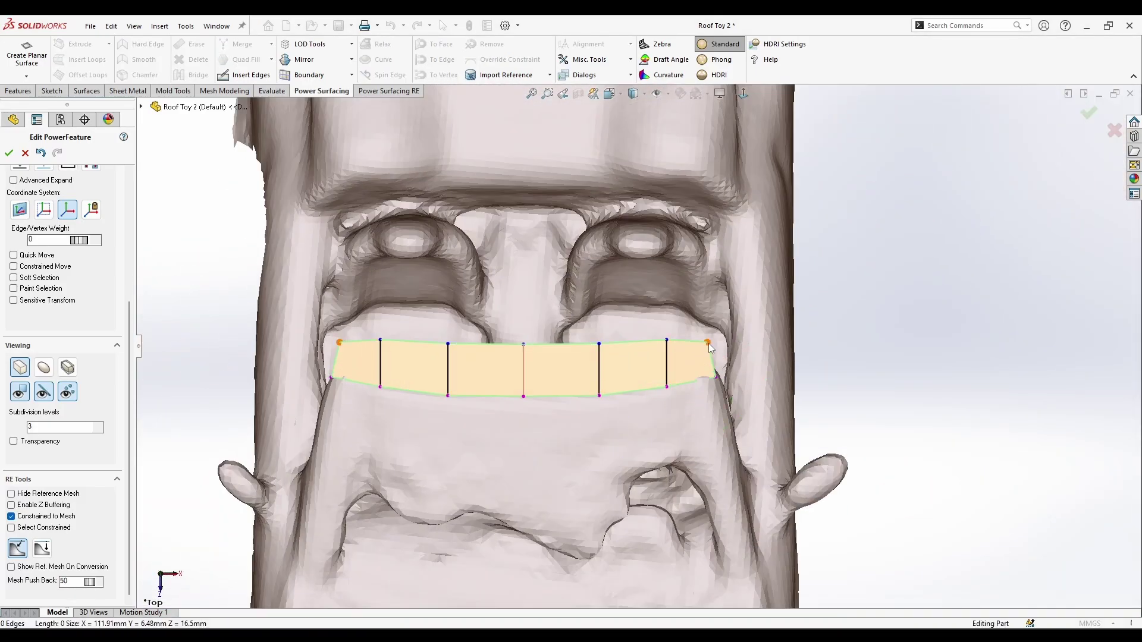
{"action": "left_click", "coordinate": [661, 342]}
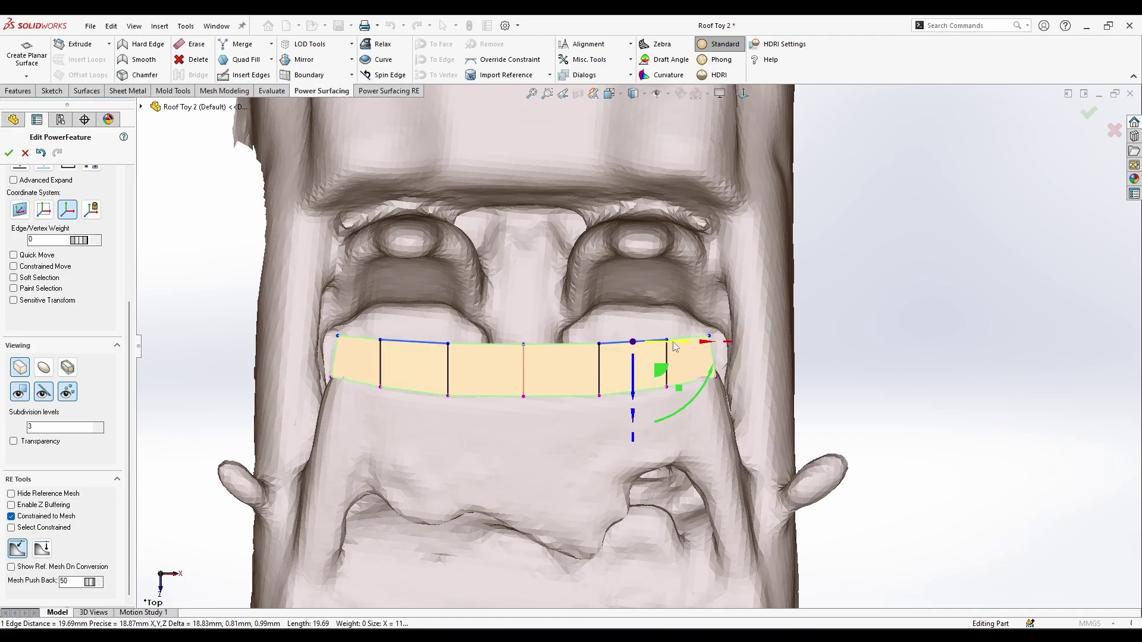
{"action": "left_click", "coordinate": [572, 343], "text": "shift"}
{"action": "left_click", "coordinate": [684, 339], "text": "shift"}
- Adjust the height of the strip's rear center vertex and the adjacent inner rear edges along Y
{"action": "middle_click_drag", "start_coordinate": [663, 360], "coordinate": [507, 110]}
{"action": "left_click", "coordinate": [518, 113]}
{"action": "left_click", "coordinate": [744, 94]}
{"action": "scroll", "coordinate": [629, 350], "scroll_direction": "down", "scroll_amount": 4}
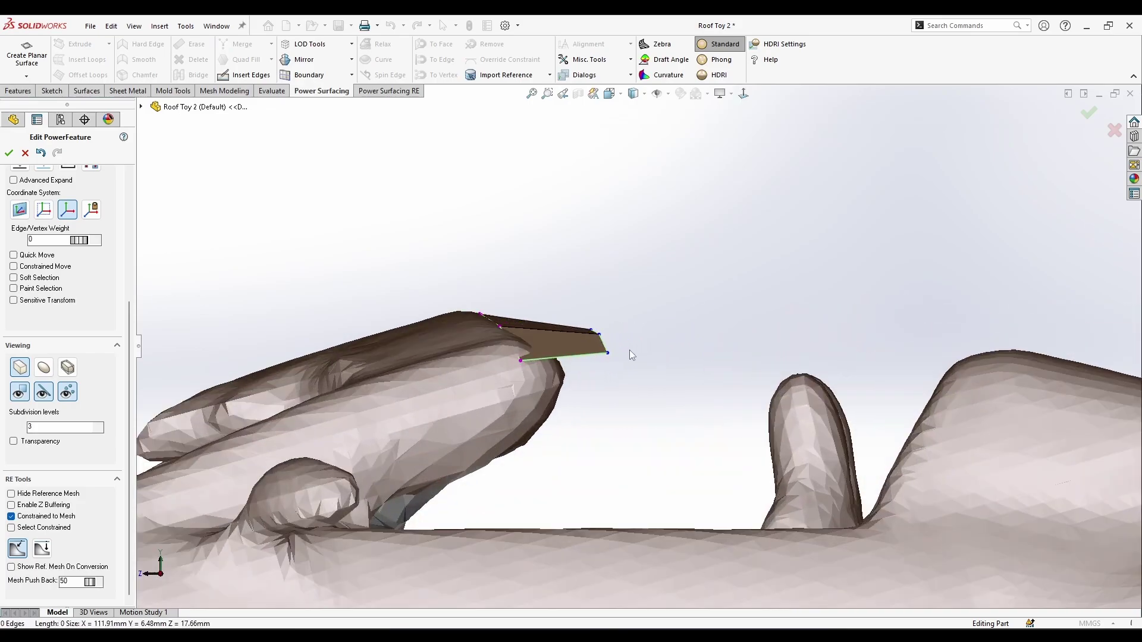
{"action": "mouse_move", "coordinate": [630, 350]}
{"action": "middle_mouse_down"}
{"action": "mouse_move", "coordinate": [608, 351]}
{"action": "mouse_move", "coordinate": [617, 329]}
{"action": "mouse_move", "coordinate": [670, 349]}
{"action": "mouse_move", "coordinate": [635, 336]}
{"action": "middle_mouse_up"}
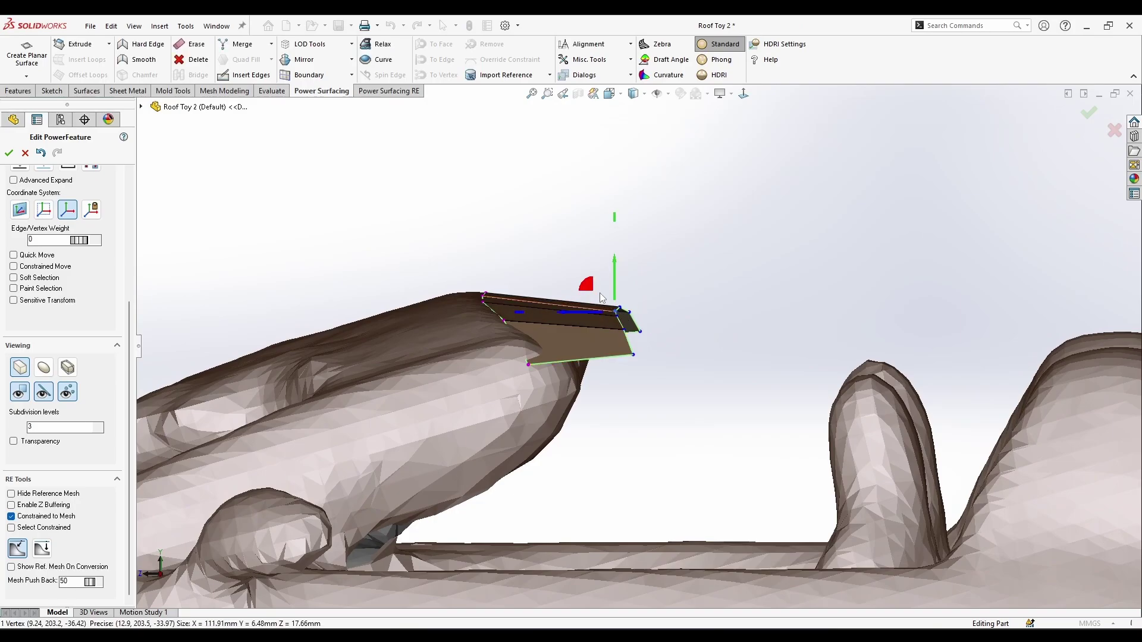
{"action": "left_click", "coordinate": [684, 342]}
{"action": "middle_click_drag", "start_coordinate": [684, 343], "coordinate": [674, 319]}
{"action": "left_click", "coordinate": [671, 308]}
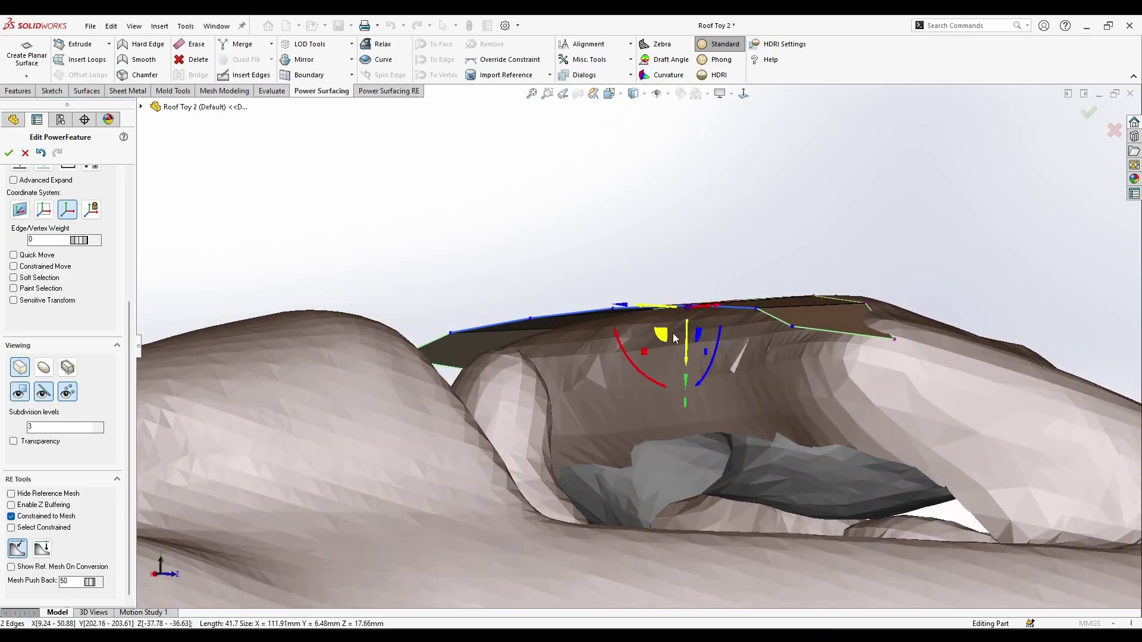
{"action": "left_click_drag", "start_coordinate": [686, 343], "coordinate": [690, 336]}
{"action": "left_click", "coordinate": [593, 382]}
{"action": "middle_click_drag", "start_coordinate": [593, 382], "coordinate": [704, 425]}
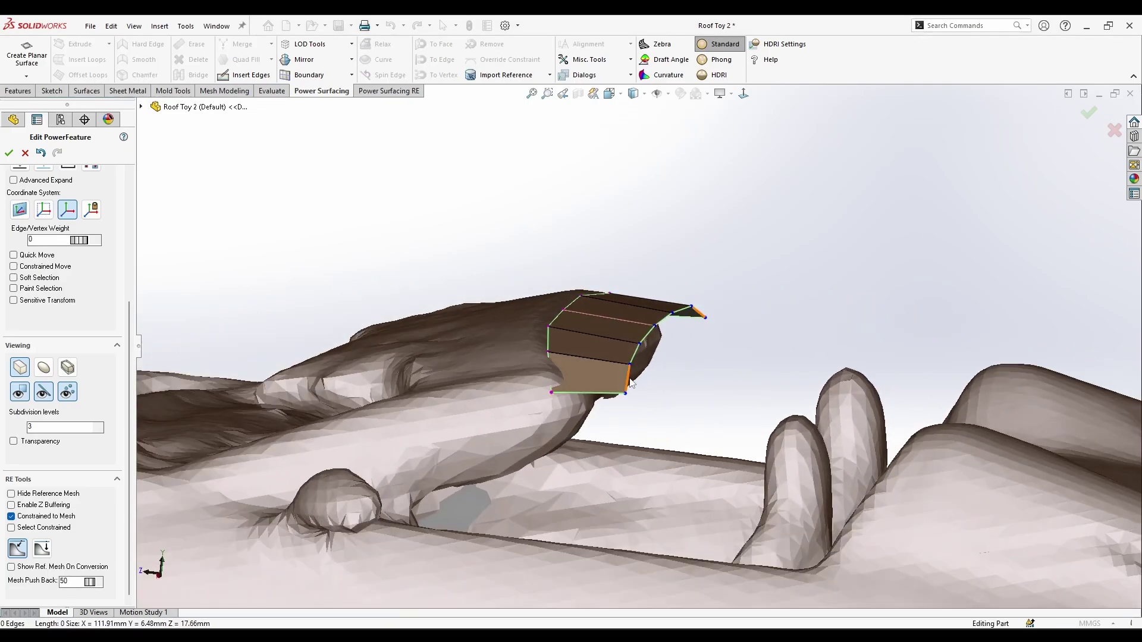
- In the Right view, select all rear edges and move them rearward and up, lengthening the strip to about 21.4 mm in Z
{"action": "left_click", "coordinate": [648, 360]}
{"action": "left_click", "coordinate": [635, 353], "text": "ctrl"}
{"action": "middle_click_drag", "start_coordinate": [636, 356], "coordinate": [601, 363]}
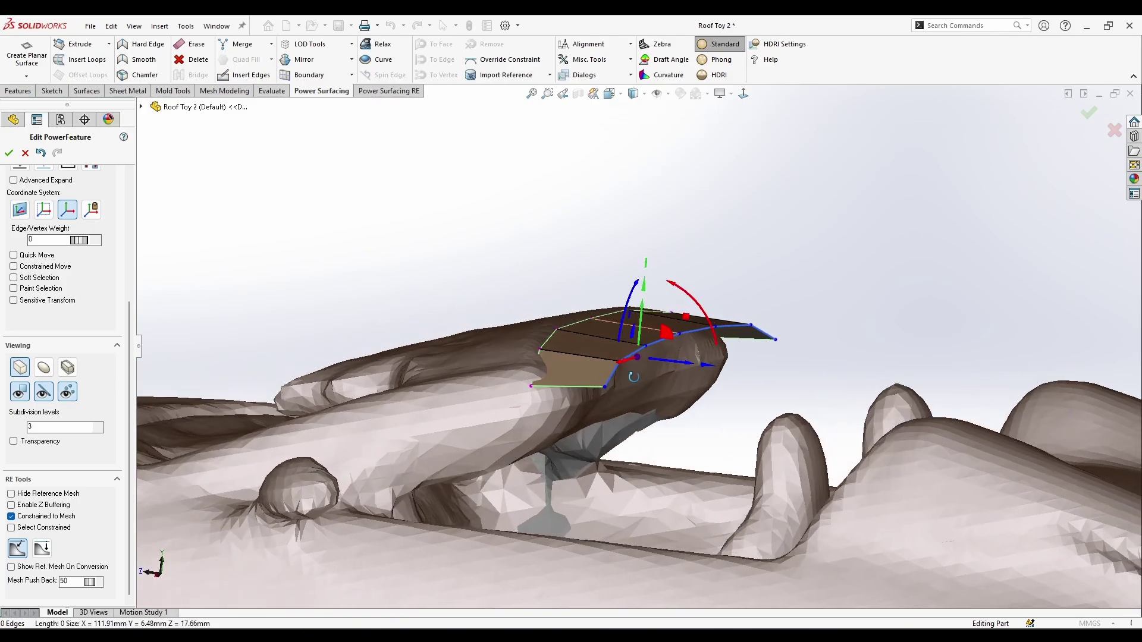
{"action": "scroll", "coordinate": [601, 357], "scroll_direction": "up", "scroll_amount": 3}
{"action": "left_click", "coordinate": [611, 94]}
{"action": "left_click", "coordinate": [644, 143]}
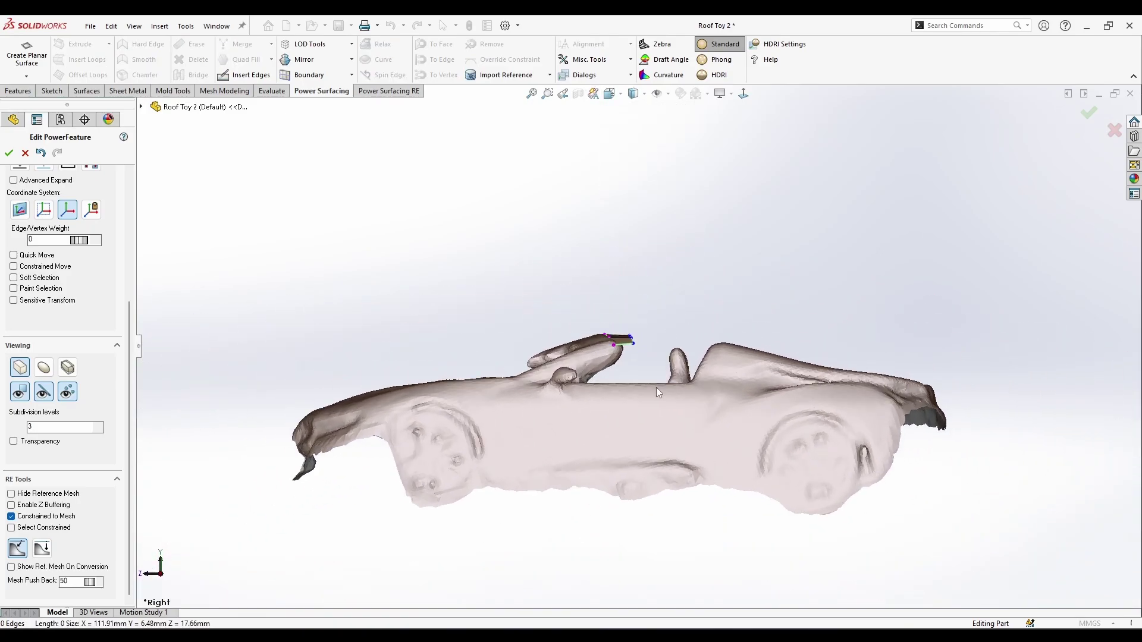
{"action": "scroll", "coordinate": [662, 359], "scroll_direction": "down", "scroll_amount": 7}
{"action": "left_click_drag", "start_coordinate": [649, 267], "coordinate": [532, 330]}
{"action": "scroll", "coordinate": [556, 316], "scroll_direction": "up", "scroll_amount": 2}
{"action": "left_click_drag", "start_coordinate": [549, 277], "coordinate": [623, 275]}
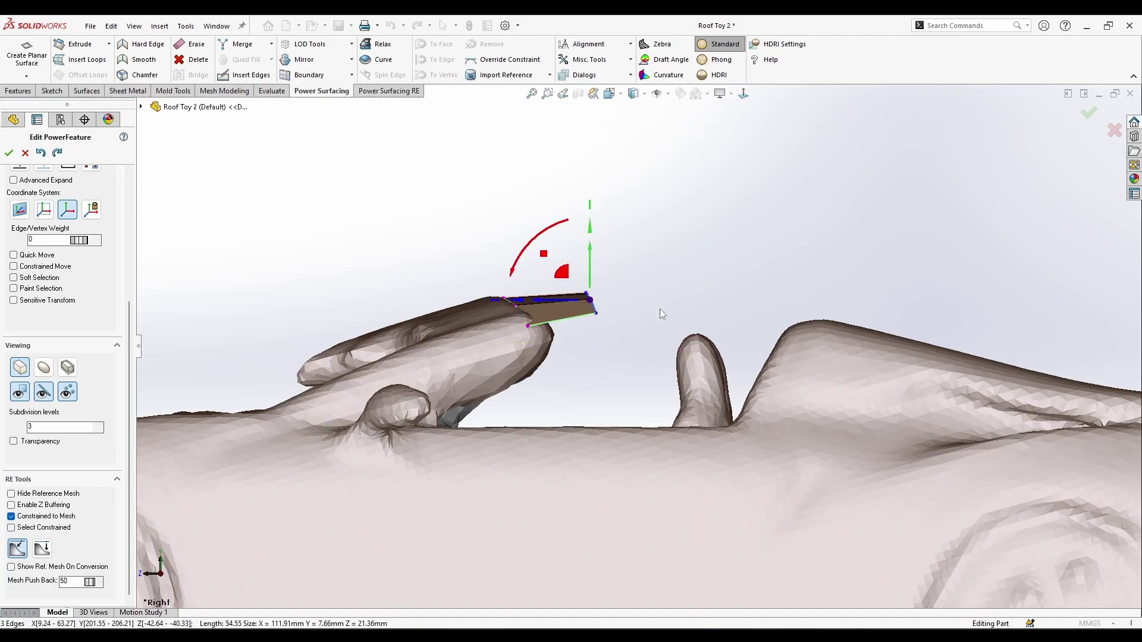
- Turn off Constrained to Mesh and extrude the rear edges rearward over the cabin twice, about 22 mm and about 28 mm
{"action": "scroll", "coordinate": [662, 305], "scroll_direction": "down", "scroll_amount": 1}
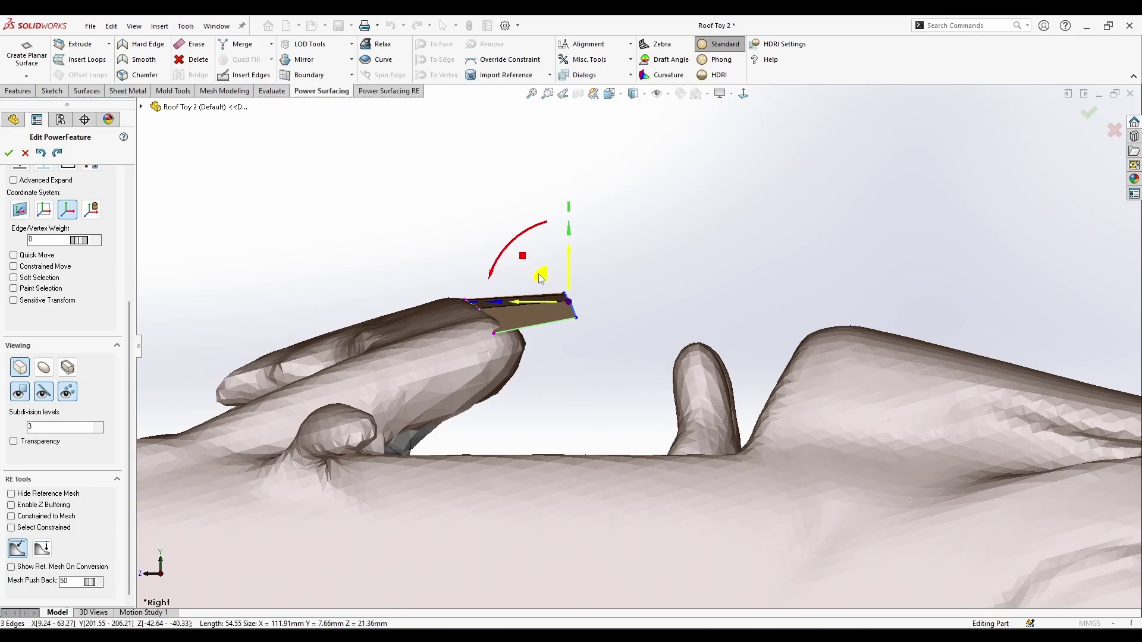
{"action": "left_click_drag", "start_coordinate": [540, 276], "coordinate": [663, 272]}
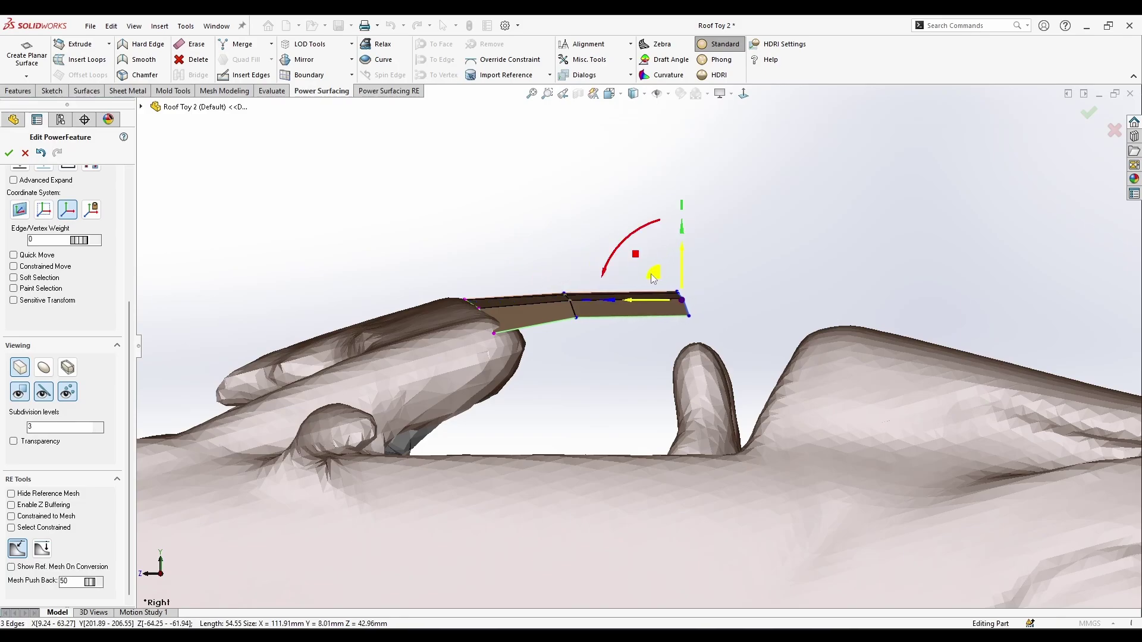
{"action": "left_click_drag", "start_coordinate": [657, 273], "coordinate": [785, 290]}
- Adjust the rearmost edges against the scanned rear deck, making the roof about 72.5 mm long in Z
{"action": "middle_click_drag", "start_coordinate": [799, 291], "coordinate": [800, 327]}
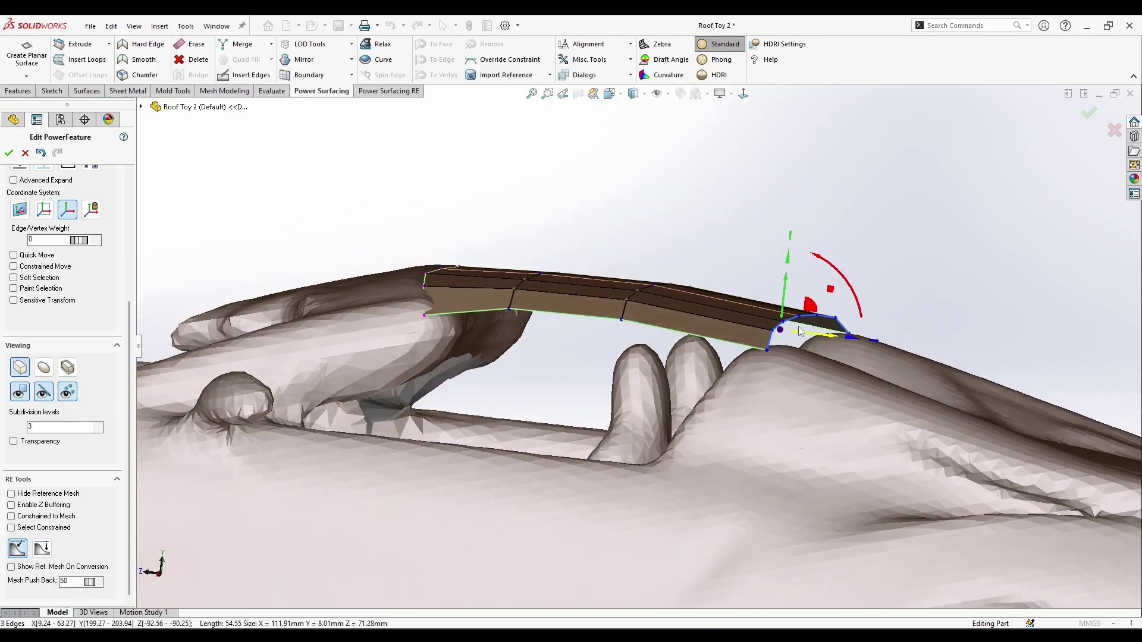
{"action": "left_click_drag", "start_coordinate": [814, 310], "coordinate": [822, 332]}
{"action": "middle_click_drag", "start_coordinate": [822, 331], "coordinate": [752, 356]}
{"action": "left_click", "coordinate": [830, 450]}
{"action": "middle_click_drag", "start_coordinate": [830, 450], "coordinate": [746, 444]}
{"action": "scroll", "coordinate": [701, 384], "scroll_direction": "up", "scroll_amount": 3}
{"action": "middle_click_drag", "start_coordinate": [701, 383], "coordinate": [827, 375]}
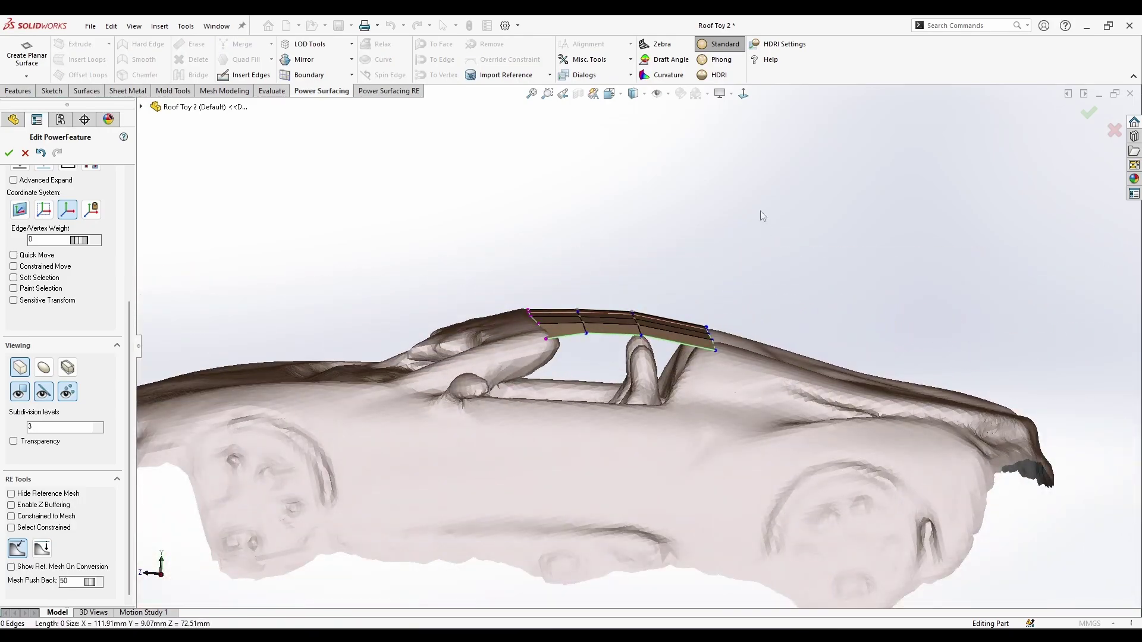
- In the Right view, raise the first crossing row behind the windshield slightly, giving the roof a height of about 9.2 mm in Y
{"action": "left_click", "coordinate": [743, 94]}
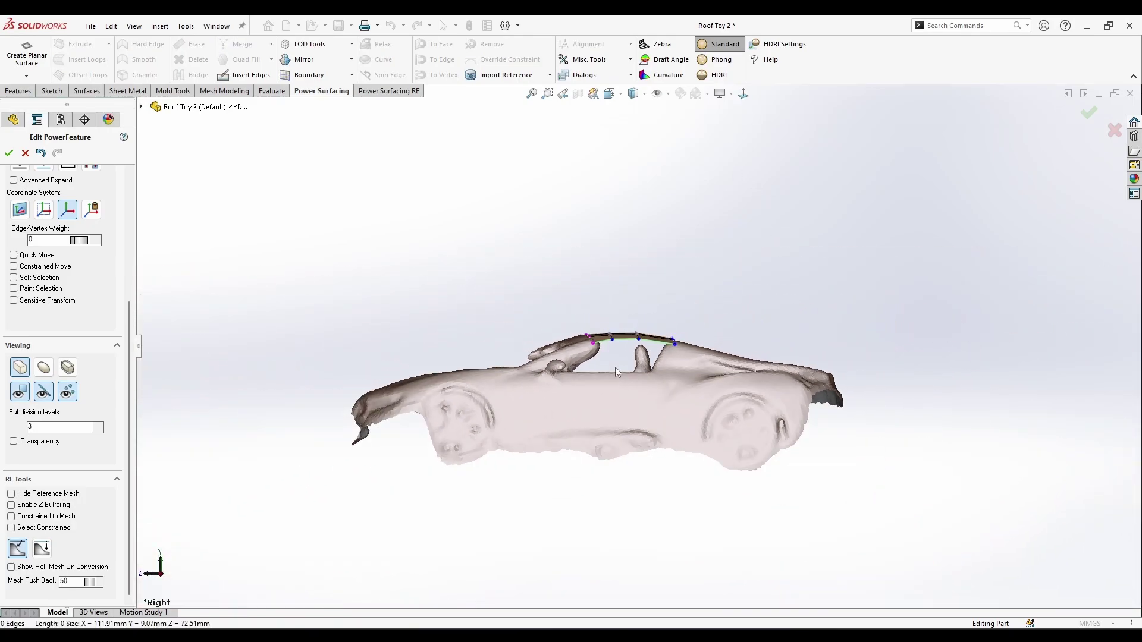
{"action": "scroll", "coordinate": [616, 344], "scroll_direction": "down", "scroll_amount": 9}
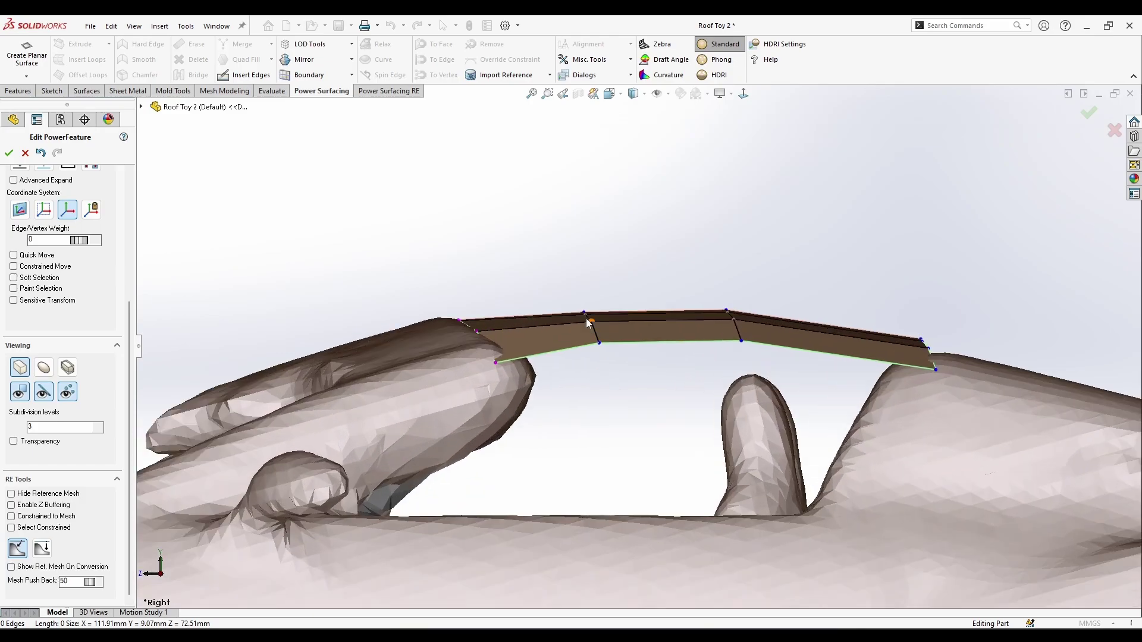
{"action": "left_click", "coordinate": [698, 273]}
{"action": "scroll", "coordinate": [699, 276], "scroll_direction": "up", "scroll_amount": 8}
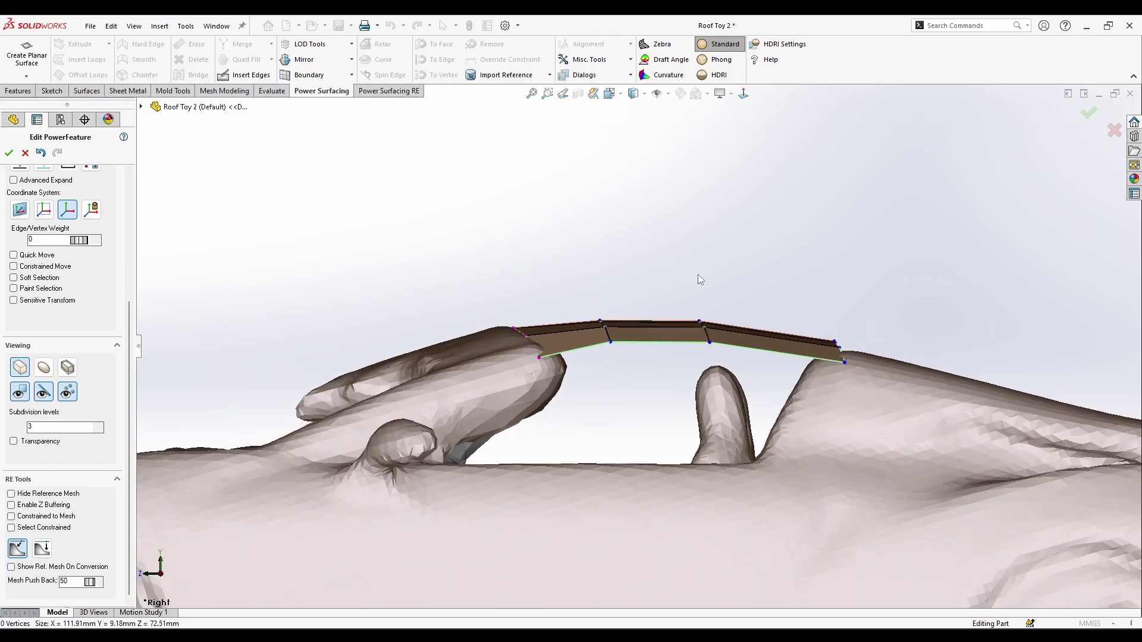
{"action": "scroll", "coordinate": [686, 368], "scroll_direction": "down", "scroll_amount": 4}
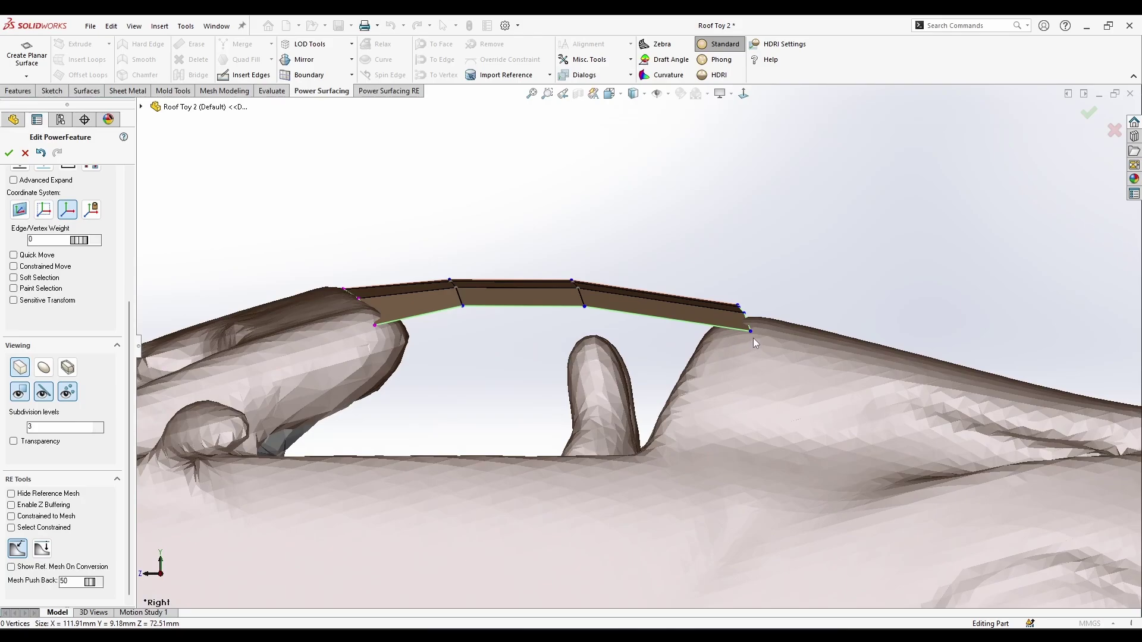
- Move the roof's lower rear corner vertex about 2 mm forward, shortening the roof to about 70.6 mm in Z
{"action": "left_click_drag", "start_coordinate": [751, 333], "coordinate": [727, 315]}
{"action": "left_click", "coordinate": [721, 333]}
{"action": "left_click", "coordinate": [746, 314]}
{"action": "left_click", "coordinate": [750, 359]}
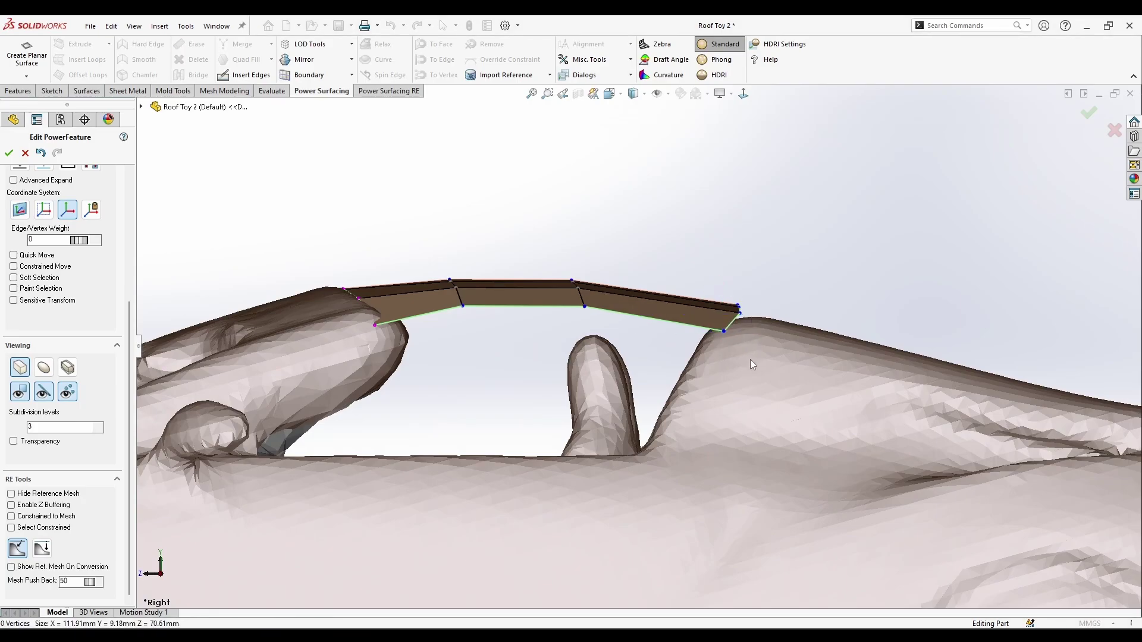
- Insert a mirrored edge loop running front to back through the roof's outermost face columns
{"action": "middle_click_drag", "start_coordinate": [751, 360], "coordinate": [748, 426]}
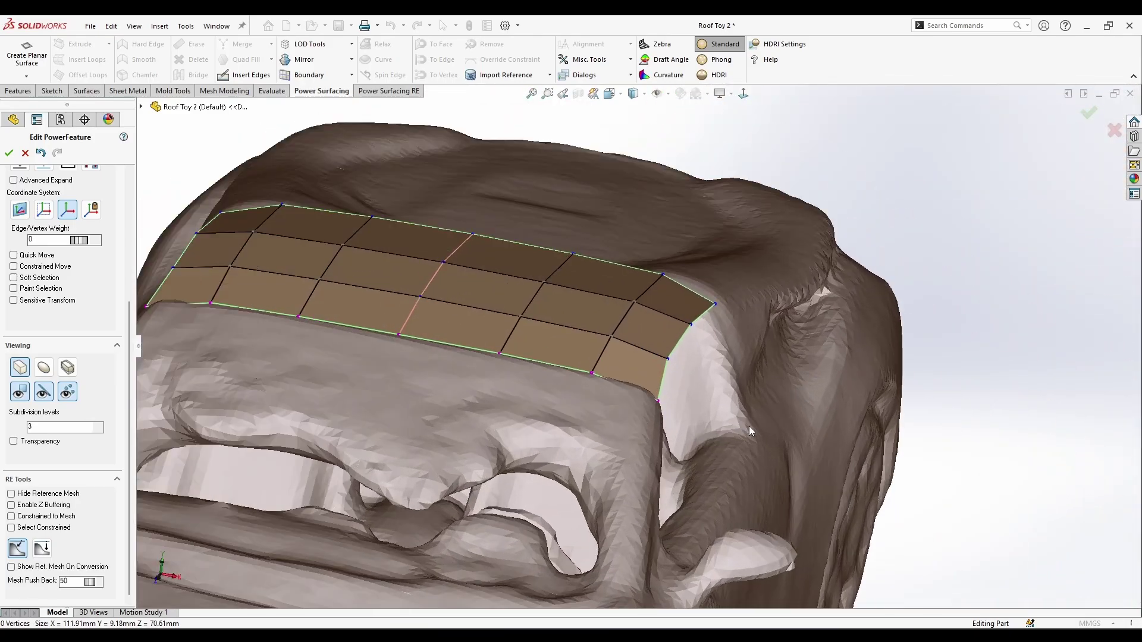
{"action": "left_click", "coordinate": [632, 390]}
{"action": "middle_click_drag", "start_coordinate": [634, 390], "coordinate": [697, 511]}
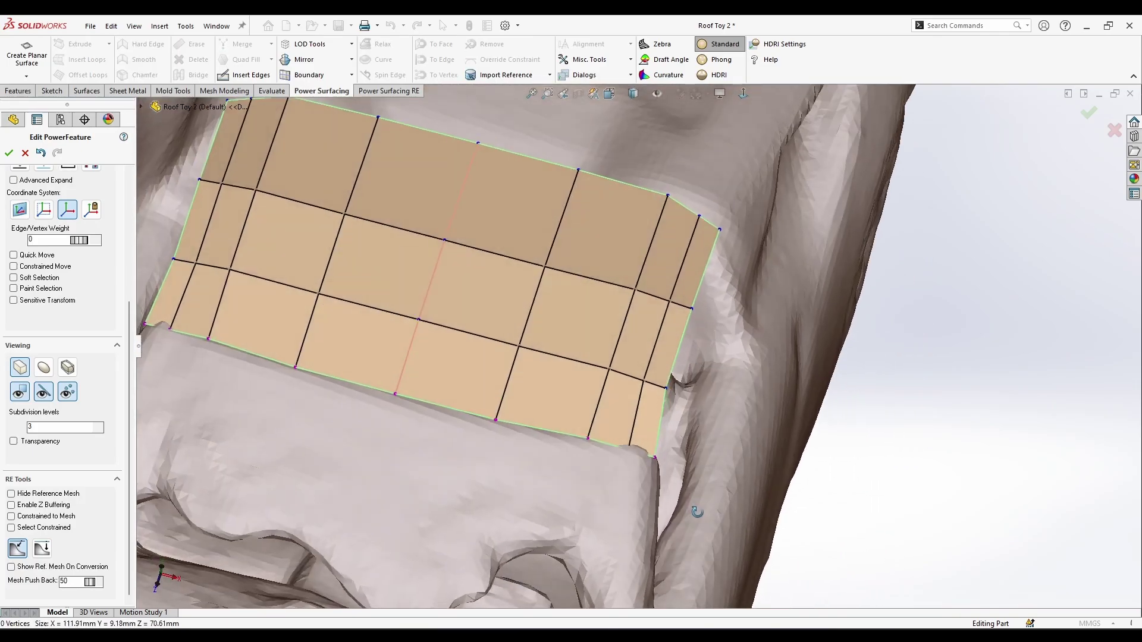
{"action": "scroll", "coordinate": [724, 442], "scroll_direction": "up", "scroll_amount": 3}
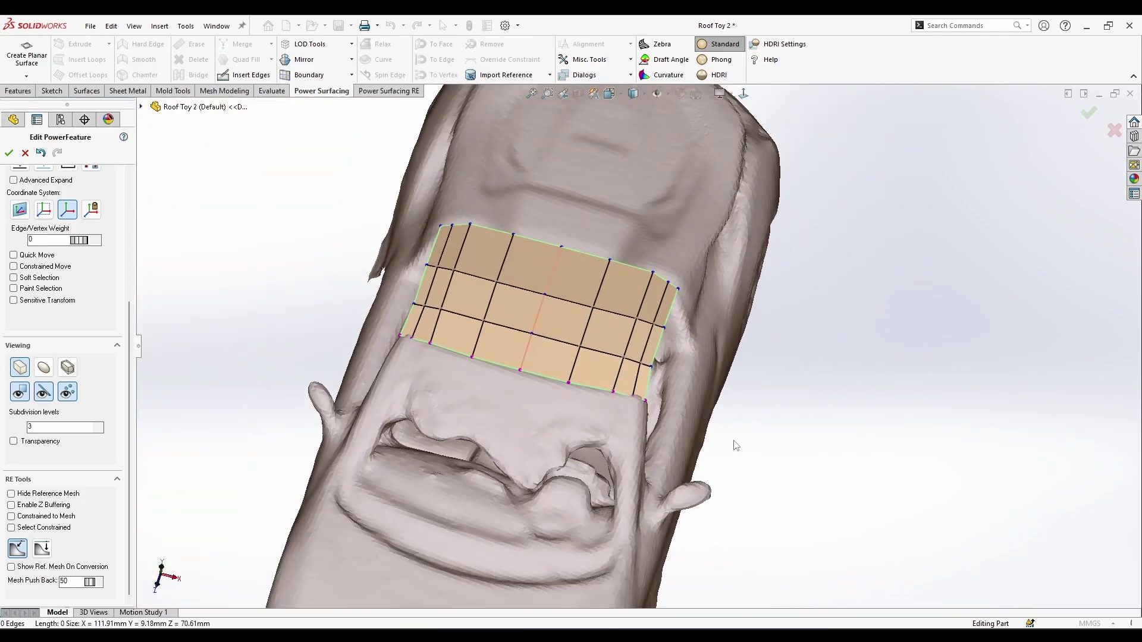
- Select the inserted side edge loop and move it about 1.5 mm up along Y and slightly outward to round the roof's sides
{"action": "middle_click_drag", "start_coordinate": [736, 446], "coordinate": [722, 372]}
{"action": "scroll", "coordinate": [643, 348], "scroll_direction": "down", "scroll_amount": 3}
{"action": "right_click", "coordinate": [633, 335]}
{"action": "left_click", "coordinate": [751, 308]}
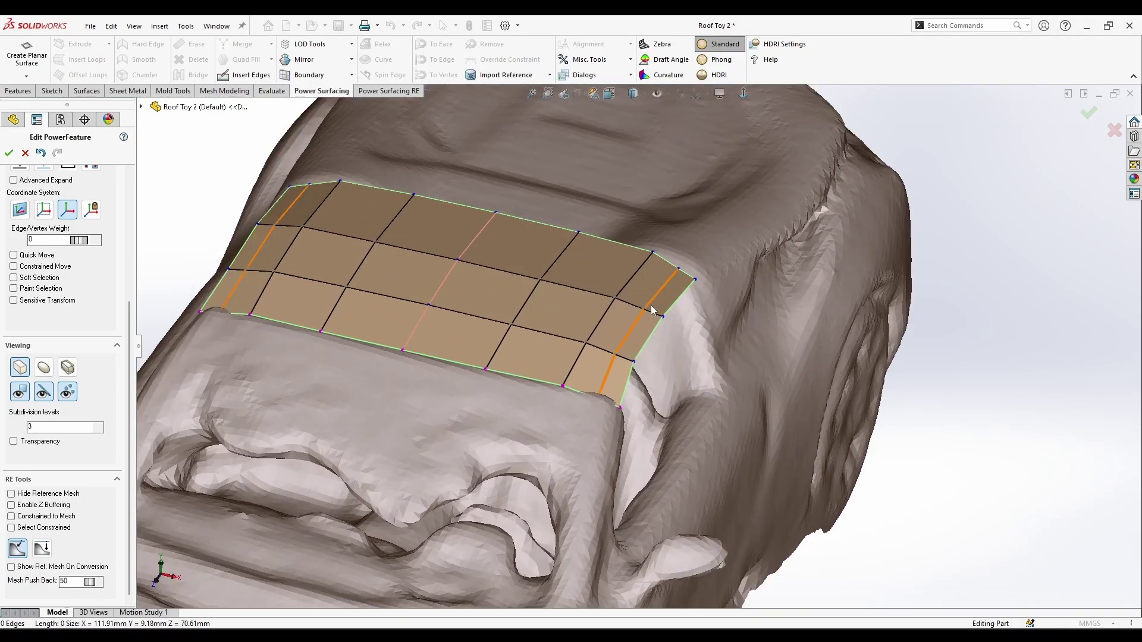
{"action": "left_click", "coordinate": [652, 305]}
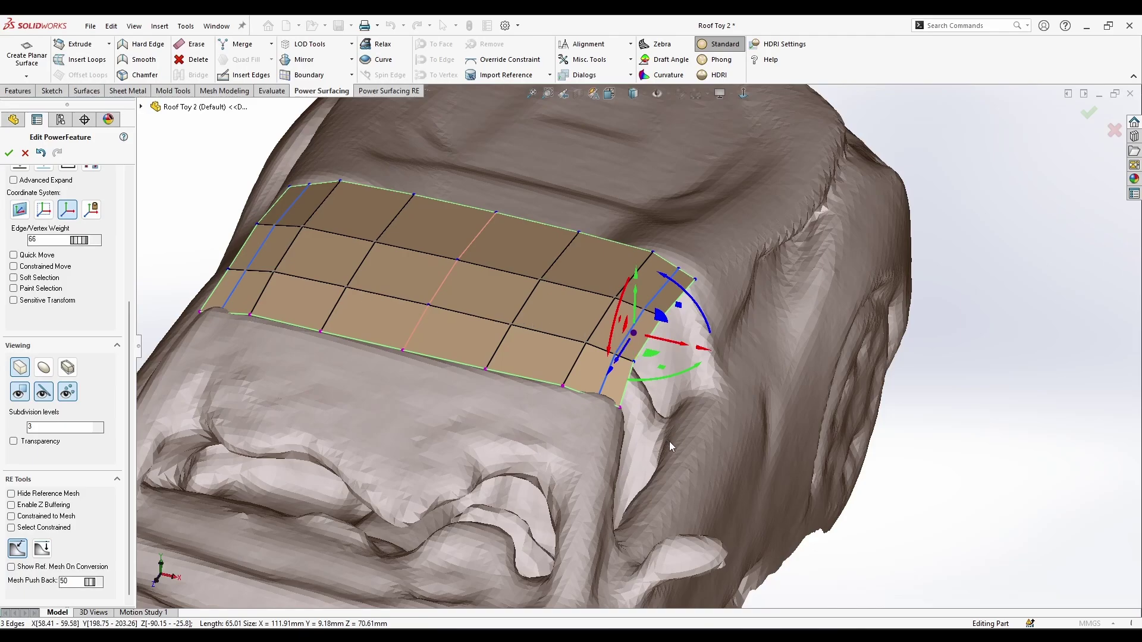
{"action": "middle_click_drag", "start_coordinate": [670, 442], "coordinate": [647, 396]}
{"action": "scroll", "coordinate": [643, 344], "scroll_direction": "down", "scroll_amount": 2}
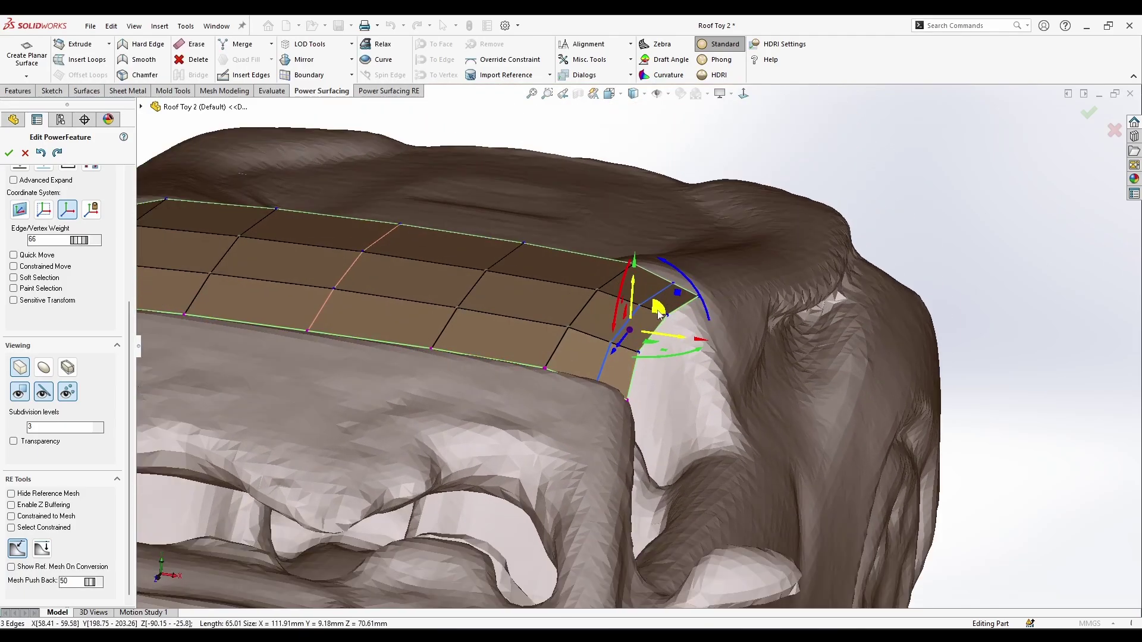
{"action": "middle_click_drag", "start_coordinate": [665, 339], "coordinate": [690, 310]}
{"action": "scroll", "coordinate": [648, 324], "scroll_direction": "down", "scroll_amount": 2}
{"action": "left_click_drag", "start_coordinate": [666, 308], "coordinate": [667, 306]}
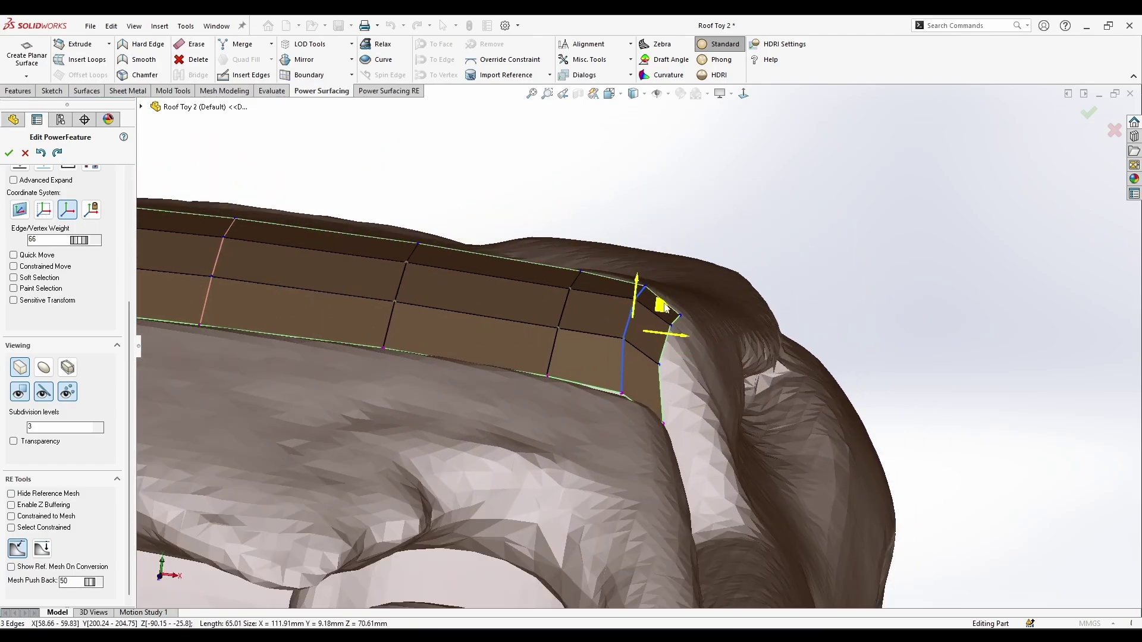
{"action": "left_click", "coordinate": [718, 426]}
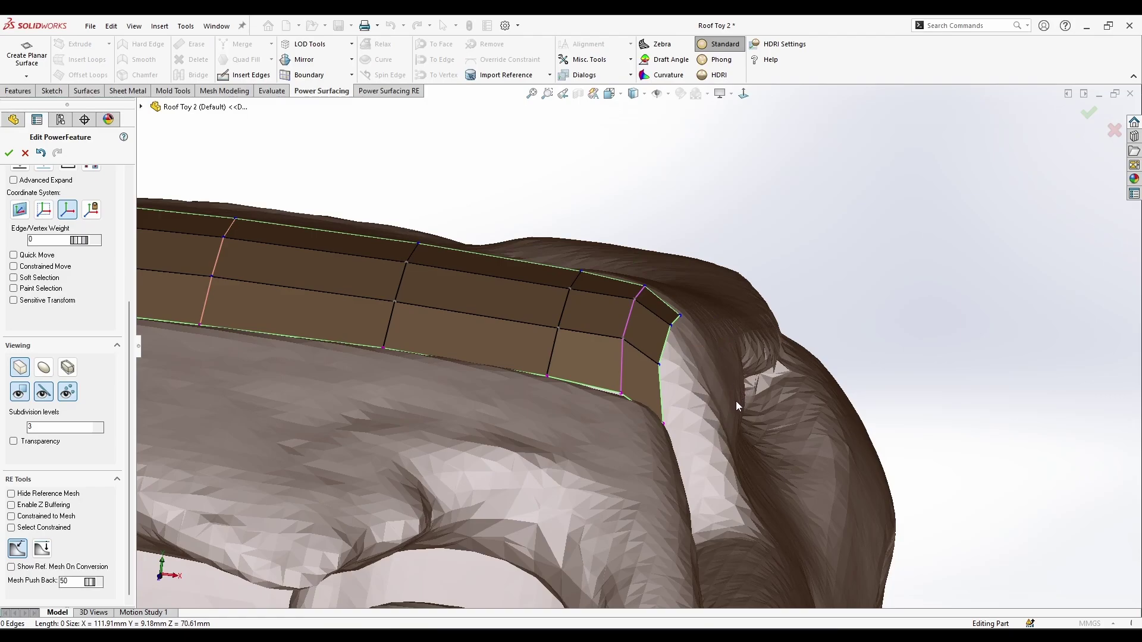
- Insert a second mirrored front-to-back edge loop close to the roof's outer side edges and shift it slightly outward
{"action": "middle_click_drag", "start_coordinate": [718, 391], "coordinate": [672, 432]}
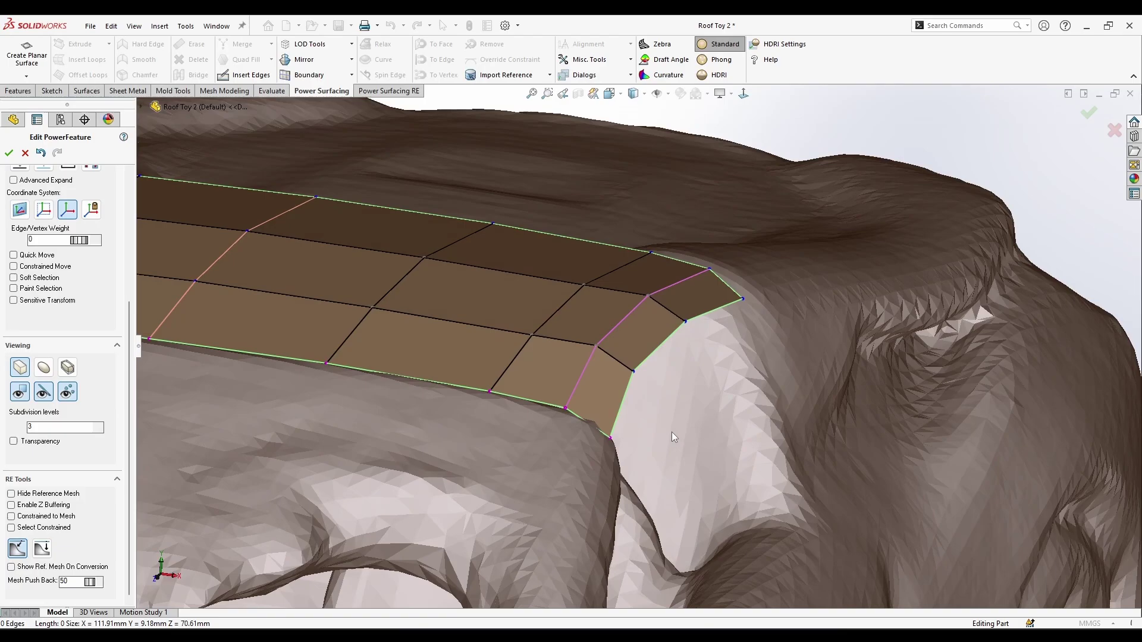
{"action": "double_click", "coordinate": [607, 405]}
{"action": "left_click_drag", "start_coordinate": [325, 288], "coordinate": [558, 330]}
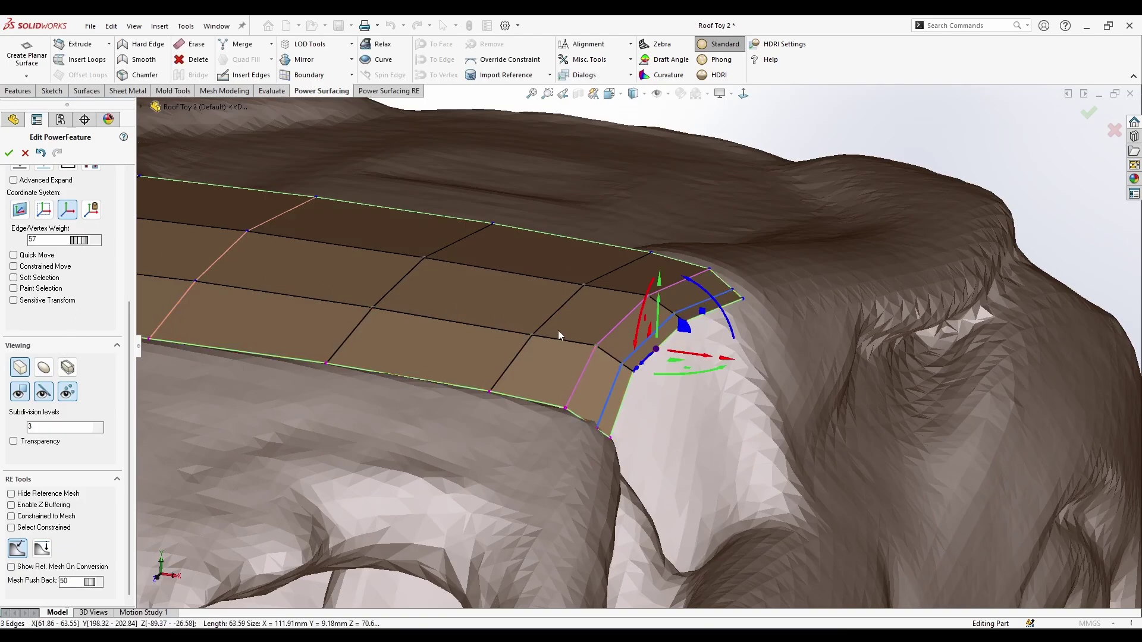
{"action": "middle_click_drag", "start_coordinate": [690, 410], "coordinate": [747, 416]}
{"action": "left_click_drag", "start_coordinate": [687, 329], "coordinate": [693, 328]}
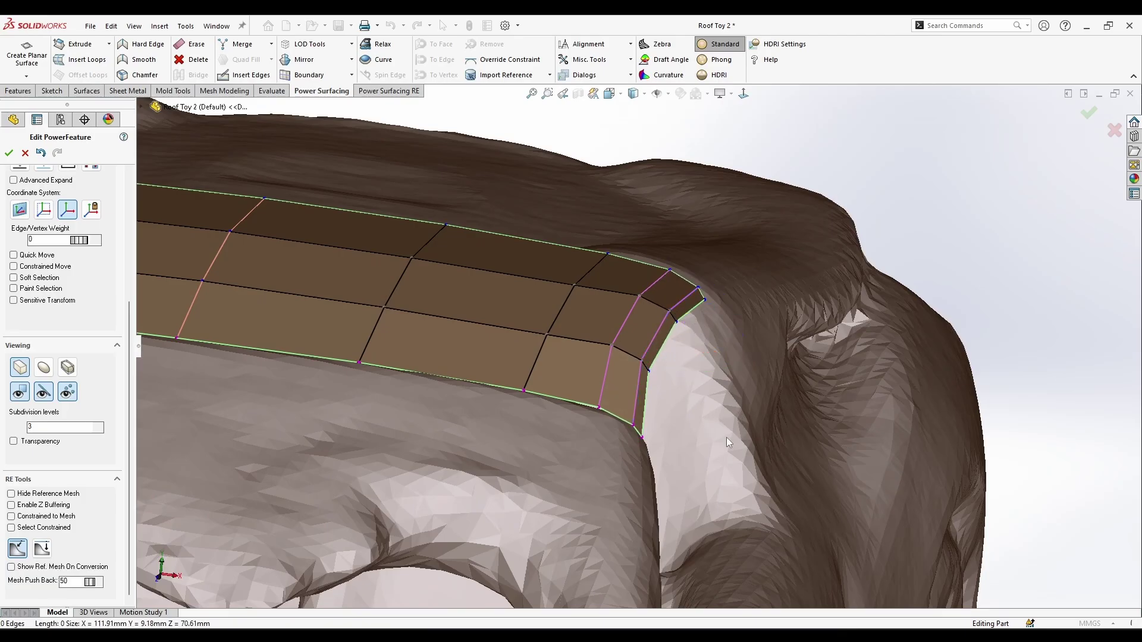
{"action": "middle_click_drag", "start_coordinate": [727, 439], "coordinate": [598, 195]}
- In the Top view, move the rear edge's mirrored vertex near the side loops slightly forward, smoothing the rear edge's curve
{"action": "left_click", "coordinate": [609, 94]}
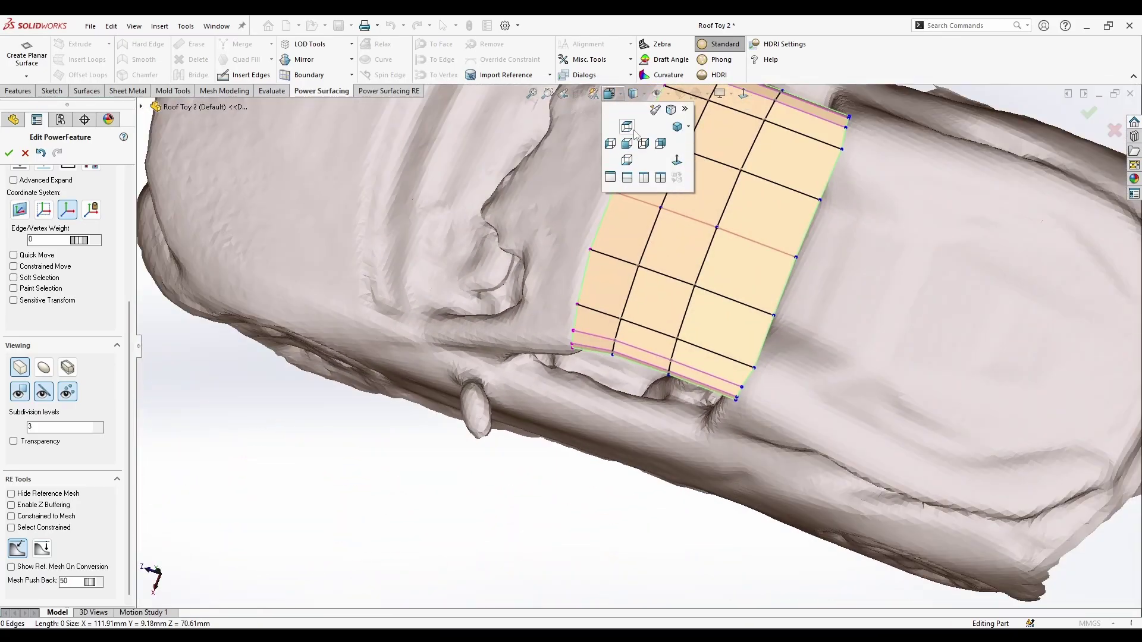
{"action": "left_click", "coordinate": [627, 126]}
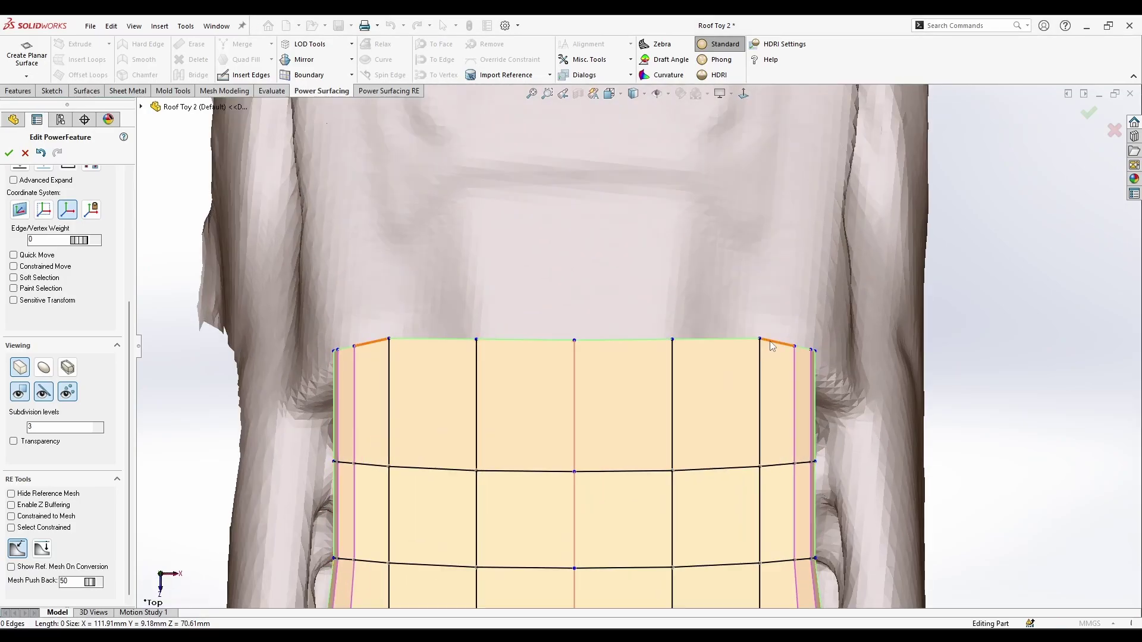
{"action": "left_click", "coordinate": [761, 339]}
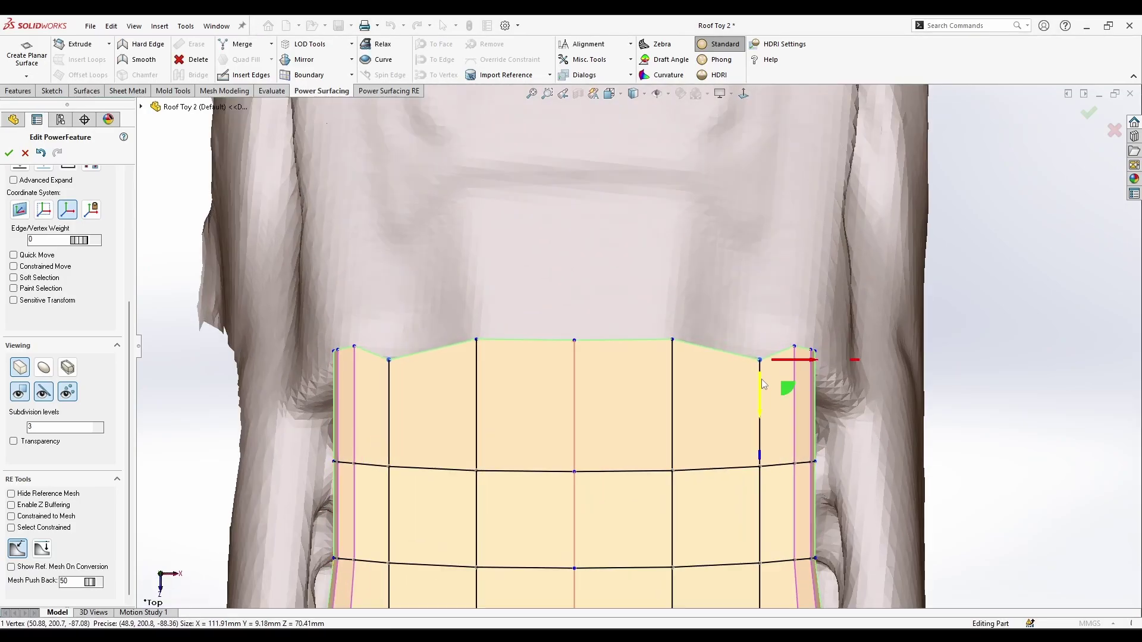
{"action": "left_click", "coordinate": [830, 316]}
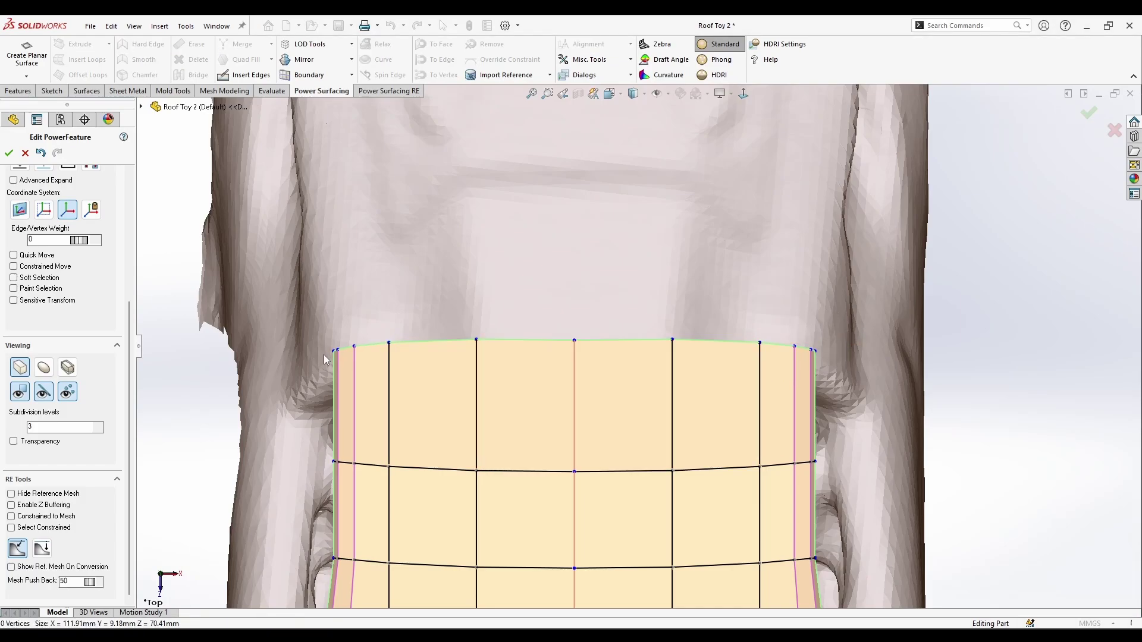
- Hide the cage faces and edges, lower one side's six rear-edge vertices about 0.5 mm in Y, and show the edges and faces again
{"action": "left_click", "coordinate": [42, 393]}
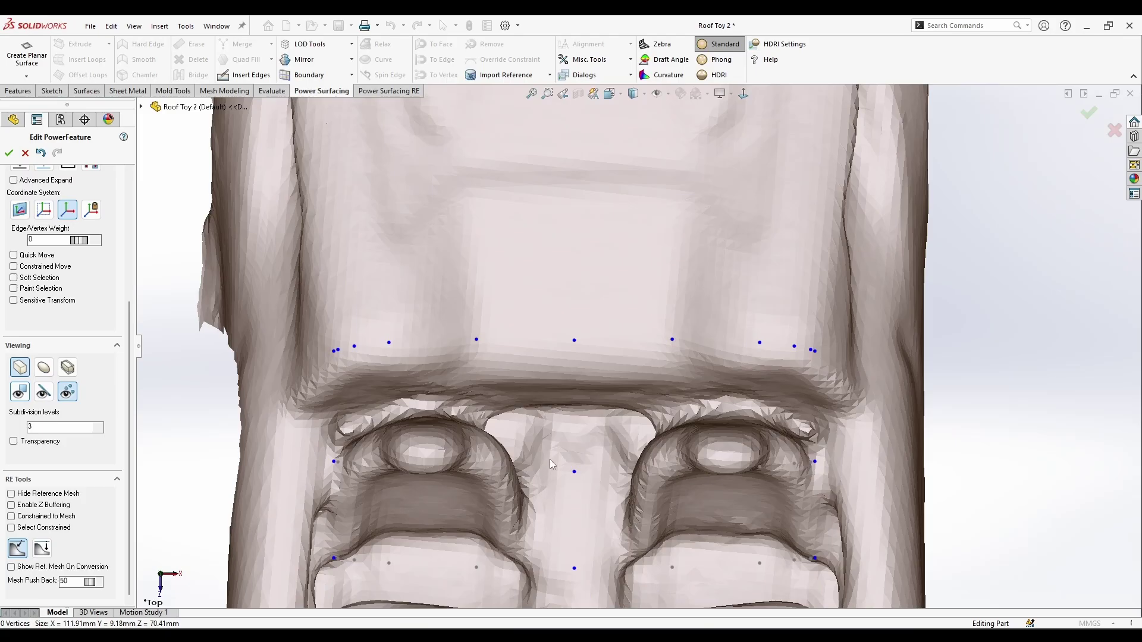
{"action": "middle_click_drag", "start_coordinate": [551, 460], "coordinate": [682, 272]}
{"action": "left_click_drag", "start_coordinate": [716, 229], "coordinate": [605, 383]}
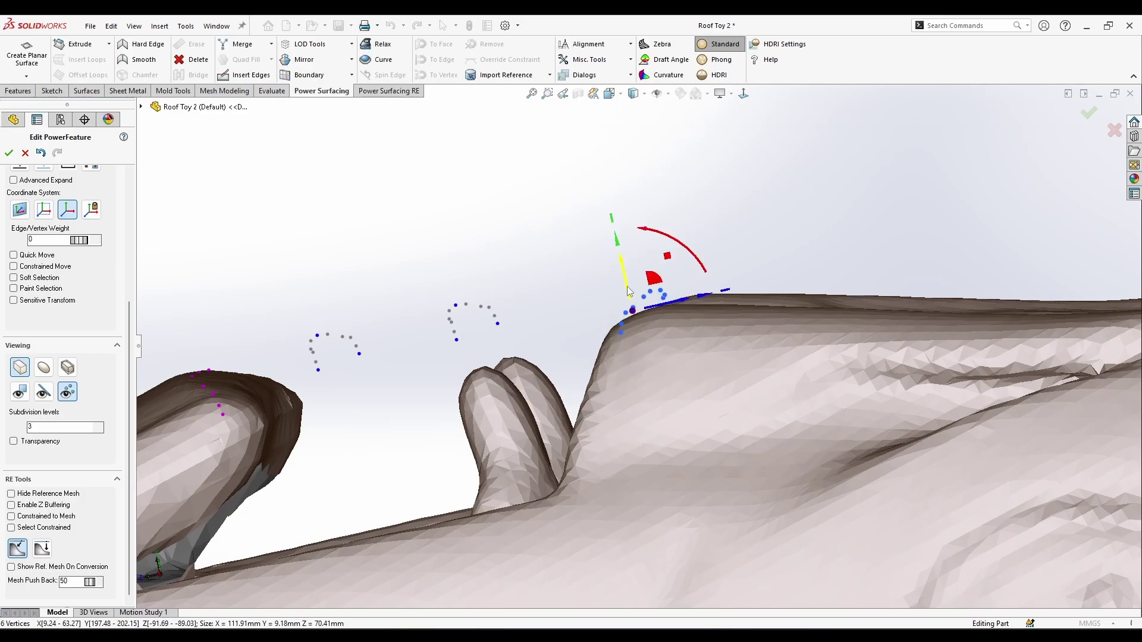
{"action": "left_click_drag", "start_coordinate": [653, 275], "coordinate": [656, 281]}
{"action": "middle_click_drag", "start_coordinate": [657, 332], "coordinate": [828, 393]}
{"action": "left_click", "coordinate": [42, 392]}
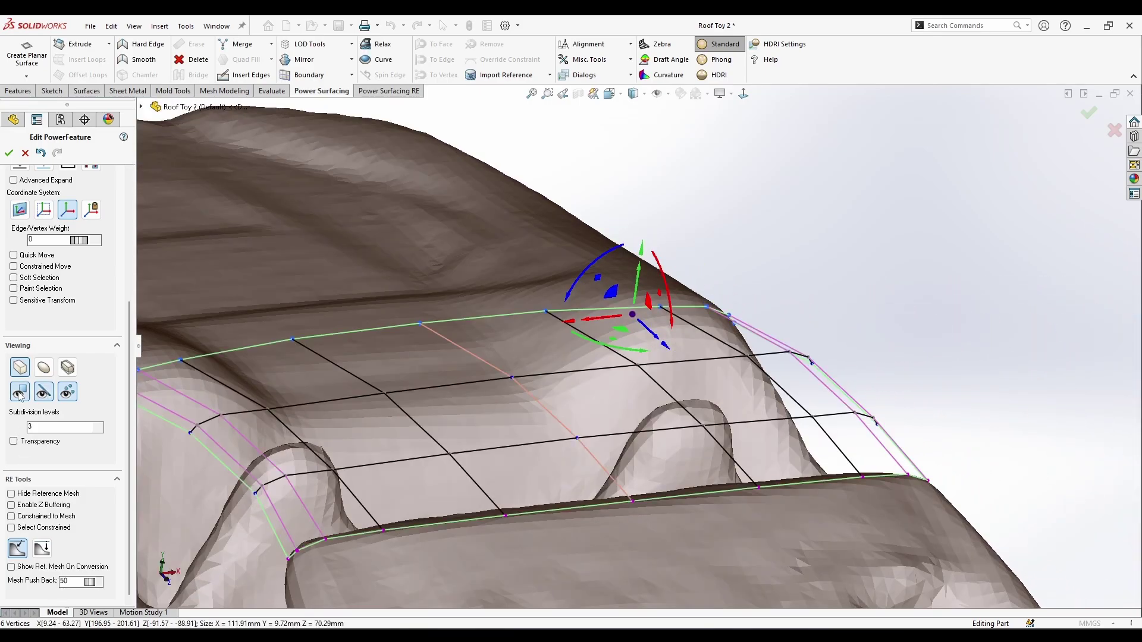
{"action": "left_click", "coordinate": [19, 392]}
- Select the two outermost edges at the roof's rear corner and lower them about 0.7 mm in Y
{"action": "middle_click_drag", "start_coordinate": [824, 333], "coordinate": [605, 336]}
{"action": "left_click", "coordinate": [558, 363]}
{"action": "scroll", "coordinate": [558, 364], "scroll_direction": "down", "scroll_amount": 2}
{"action": "middle_click_drag", "start_coordinate": [559, 365], "coordinate": [531, 288]}
{"action": "scroll", "coordinate": [537, 327], "scroll_direction": "down", "scroll_amount": 2}
{"action": "left_click", "coordinate": [539, 313]}
{"action": "left_click", "coordinate": [569, 293], "text": "shift"}
{"action": "left_click_drag", "start_coordinate": [531, 288], "coordinate": [540, 291]}
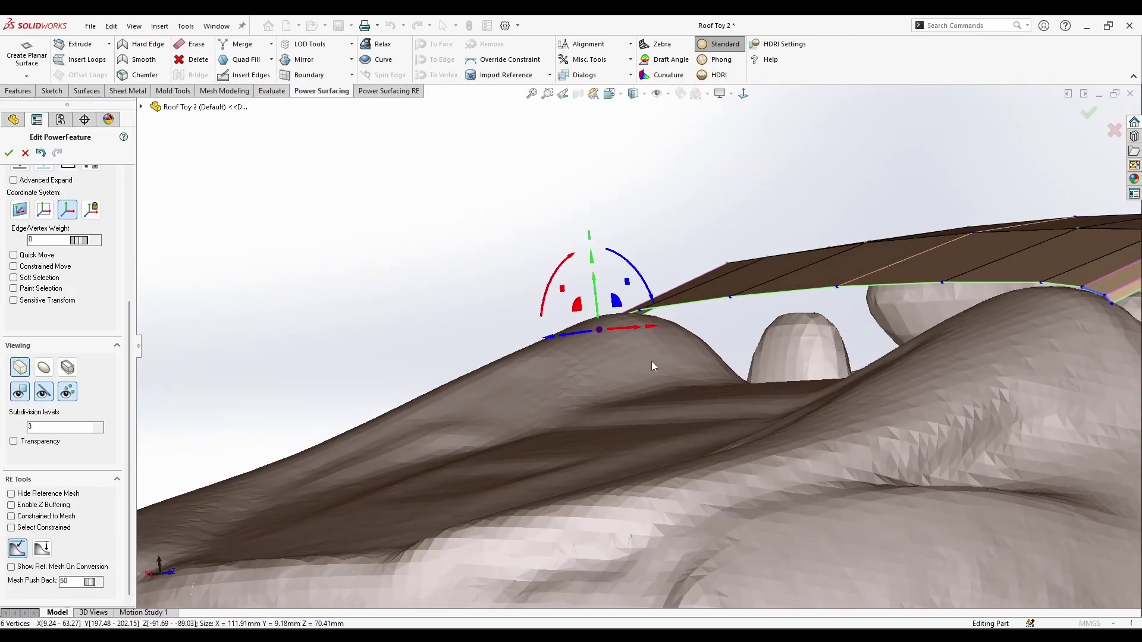
- Enable Z Buffering and move the two rear corner edges slightly rearward along Z
{"action": "middle_click_drag", "start_coordinate": [651, 365], "coordinate": [698, 413]}
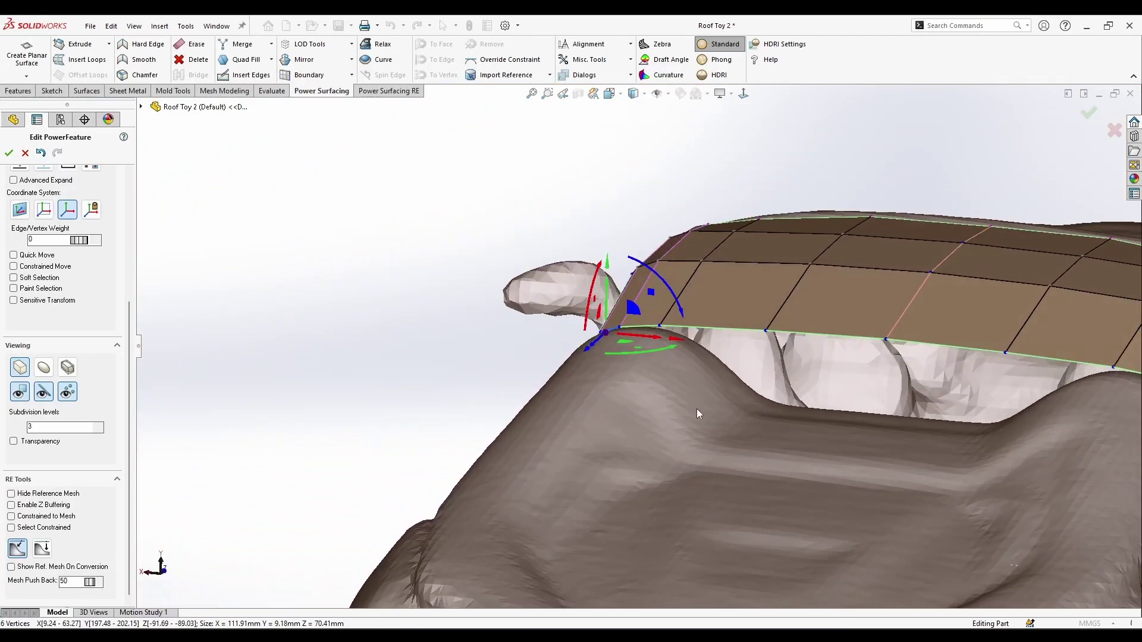
{"action": "left_click", "coordinate": [52, 510]}
{"action": "middle_click_drag", "start_coordinate": [523, 452], "coordinate": [459, 436]}
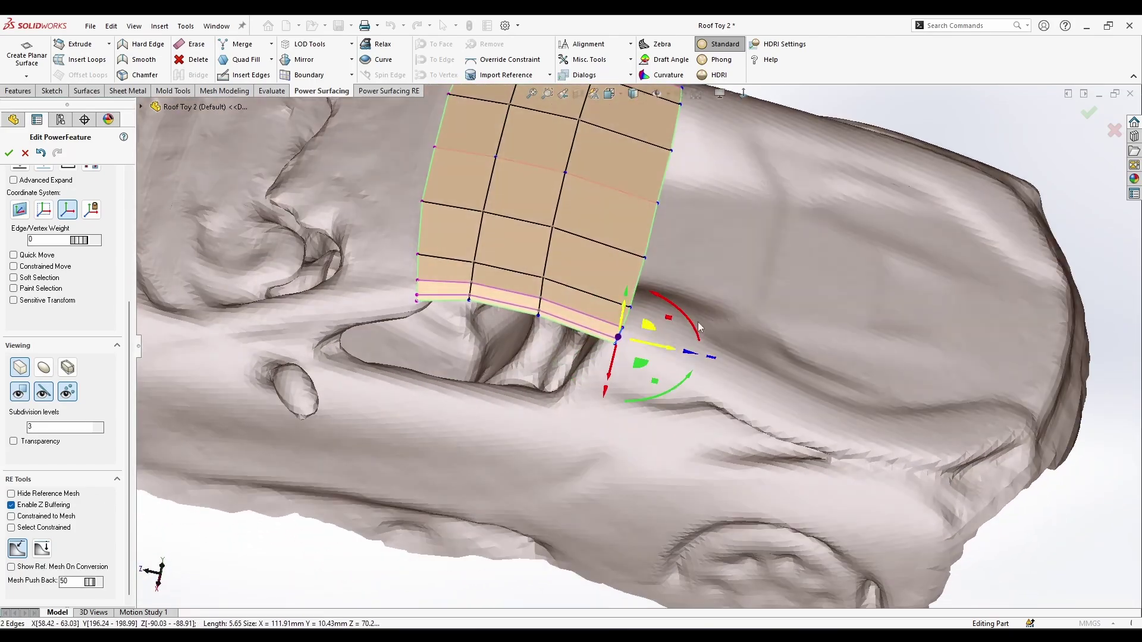
{"action": "middle_click_drag", "start_coordinate": [651, 328], "coordinate": [646, 291]}
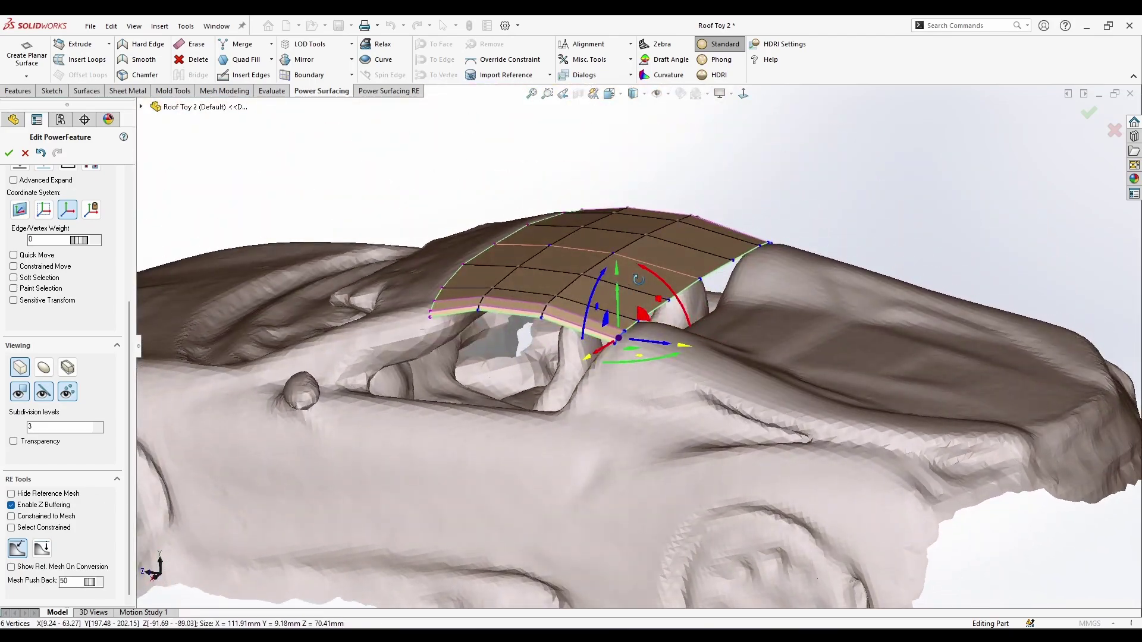
{"action": "scroll", "coordinate": [647, 292], "scroll_direction": "down", "scroll_amount": 5}
{"action": "left_click_drag", "start_coordinate": [609, 380], "coordinate": [626, 385]}
{"action": "middle_click_drag", "start_coordinate": [660, 402], "coordinate": [641, 360]}
{"action": "key", "text": "ctrl+z"}
{"action": "scroll", "coordinate": [662, 386], "scroll_direction": "up", "scroll_amount": 3}
{"action": "scroll", "coordinate": [642, 359], "scroll_direction": "down", "scroll_amount": 5}
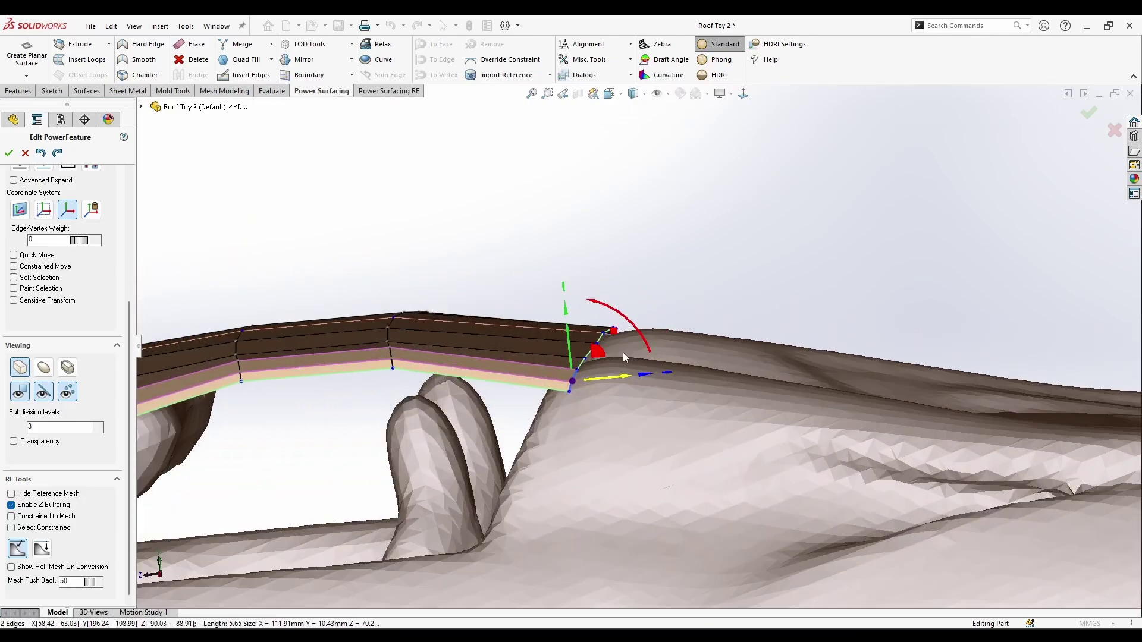
{"action": "left_click_drag", "start_coordinate": [613, 377], "coordinate": [618, 377]}
{"action": "middle_click_drag", "start_coordinate": [654, 357], "coordinate": [691, 351]}
{"action": "left_click", "coordinate": [691, 351]}
- Move the rear edge's centre vertex slightly rearward, bringing the roof's Z size to about 70.6 mm
{"action": "middle_click_drag", "start_coordinate": [578, 351], "coordinate": [575, 339]}
{"action": "scroll", "coordinate": [578, 336], "scroll_direction": "down", "scroll_amount": 2}
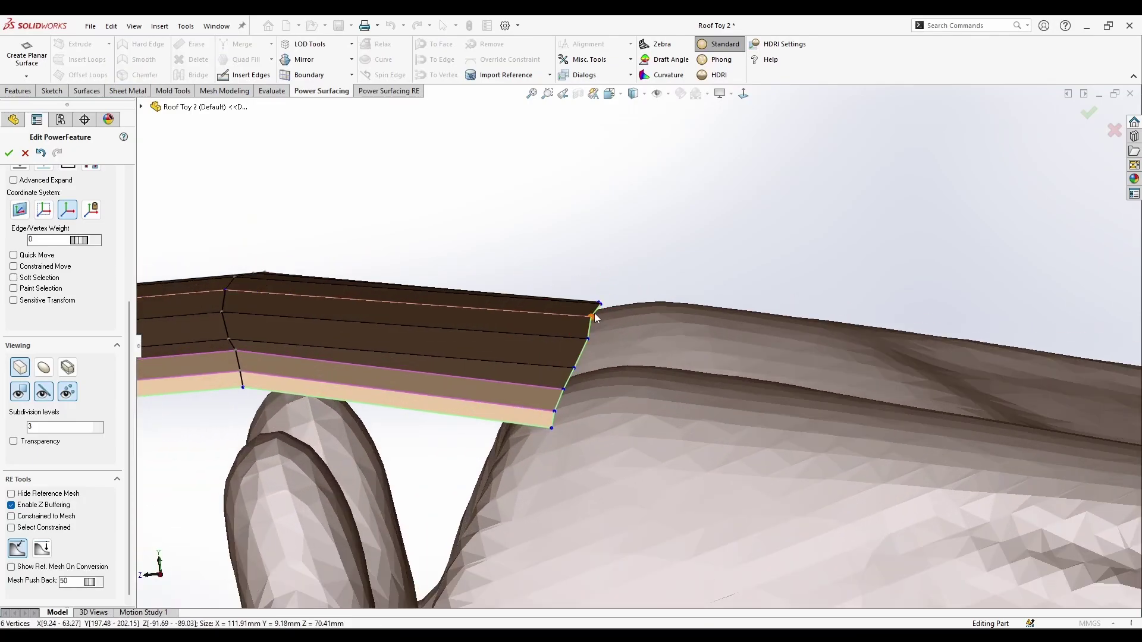
{"action": "left_click", "coordinate": [594, 316]}
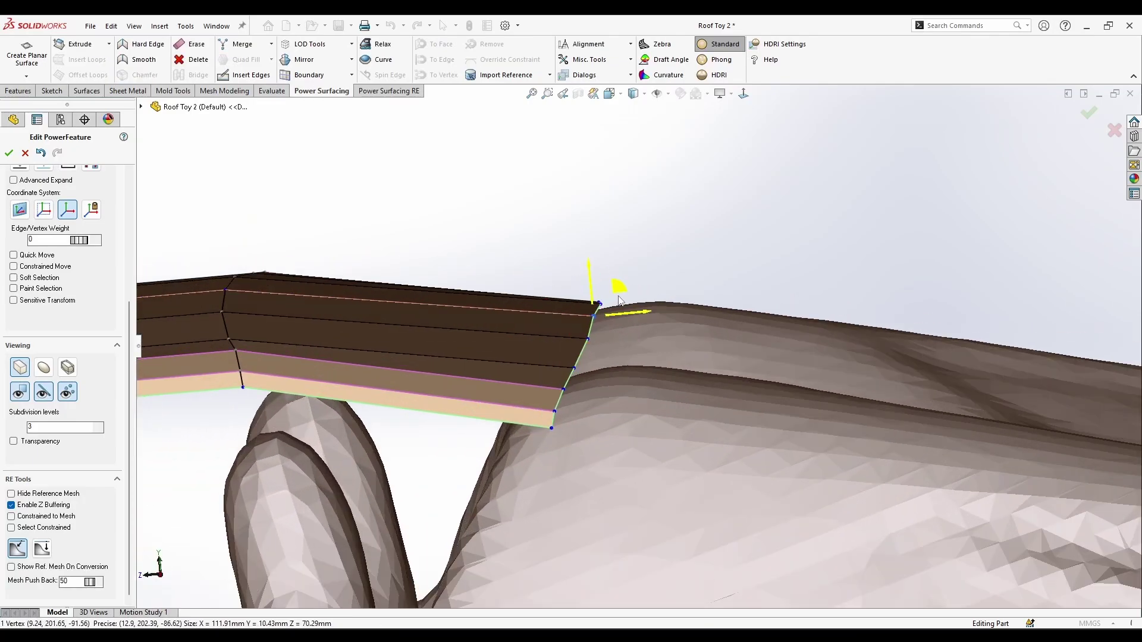
{"action": "left_click", "coordinate": [625, 360]}
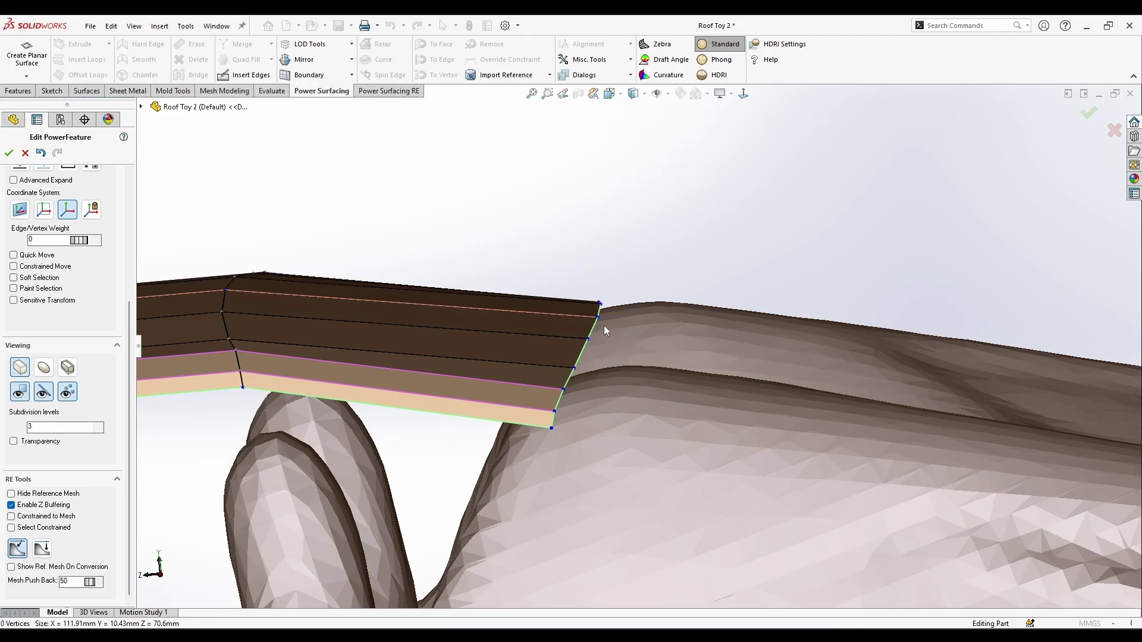
- With Constrained Move enabled, adjust the position of the inner edges of the roof's rear crossing row in side view
{"action": "scroll", "coordinate": [606, 333], "scroll_direction": "up", "scroll_amount": 3}
{"action": "middle_click_drag", "start_coordinate": [616, 377], "coordinate": [610, 384]}
{"action": "scroll", "coordinate": [416, 326], "scroll_direction": "down", "scroll_amount": 3}
{"action": "left_click", "coordinate": [423, 334]}
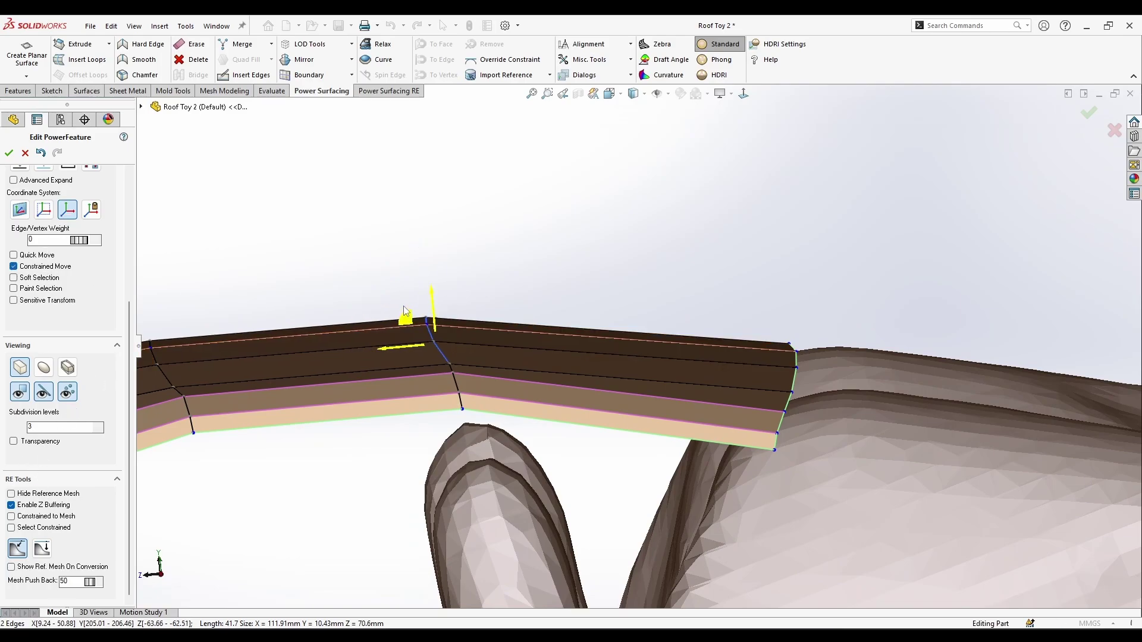
{"action": "left_click_drag", "start_coordinate": [404, 306], "coordinate": [401, 316]}
{"action": "left_click", "coordinate": [426, 329]}
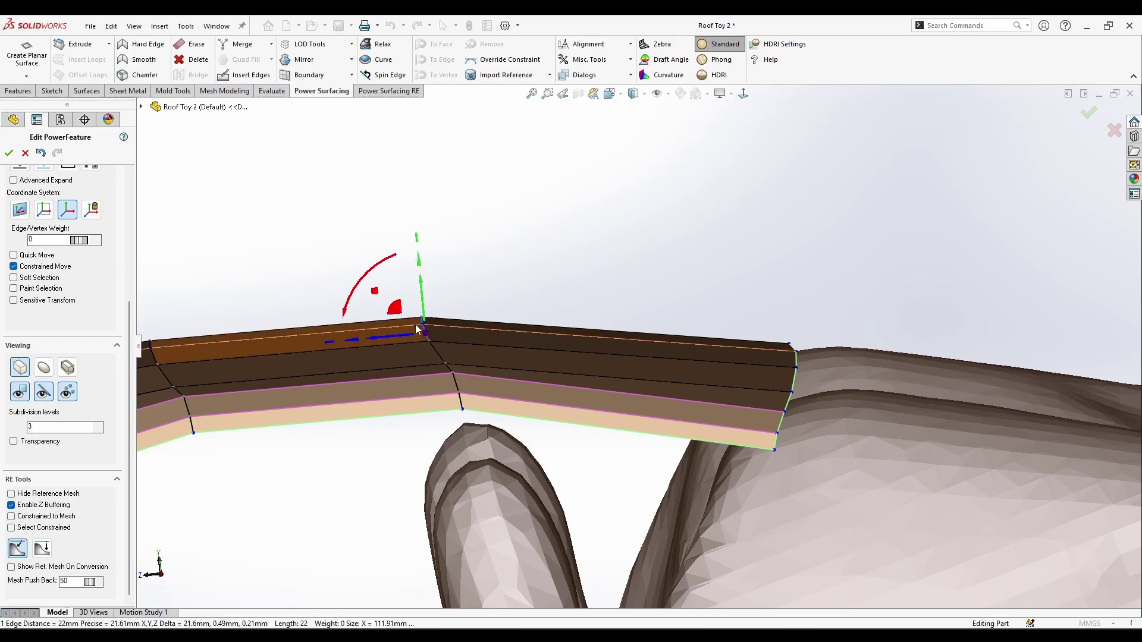
{"action": "left_click", "coordinate": [470, 284]}
- Nudge the rear crossing row's second edge and its outer vertex along Z to smooth the row's curve
{"action": "left_click", "coordinate": [448, 346]}
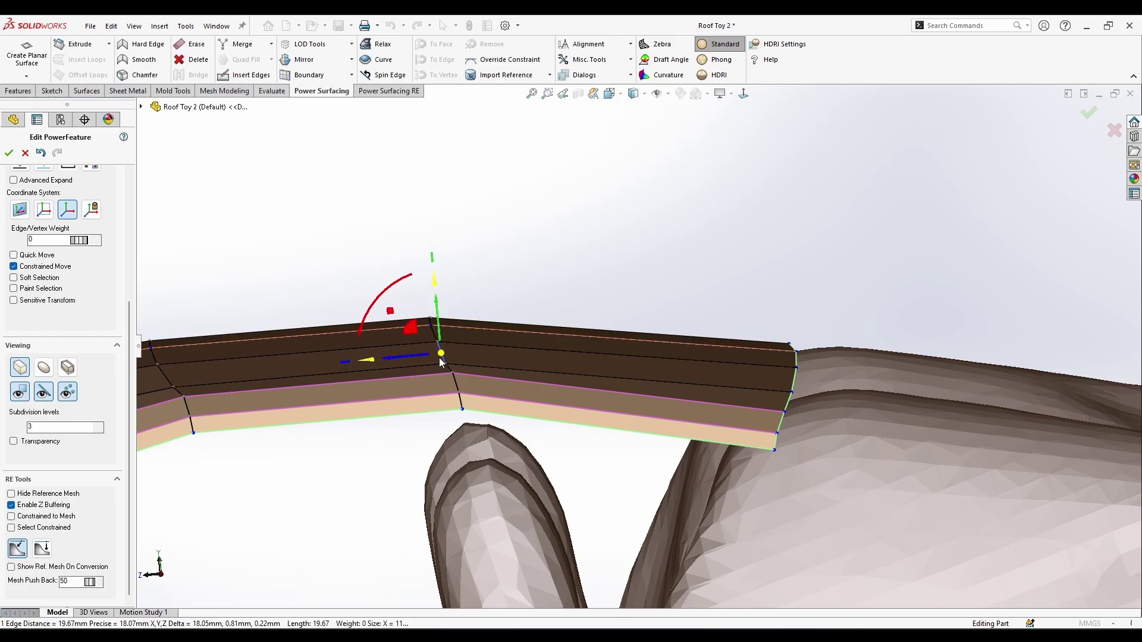
{"action": "left_click", "coordinate": [453, 366]}
{"action": "left_click", "coordinate": [445, 363]}
{"action": "left_click_drag", "start_coordinate": [420, 336], "coordinate": [424, 336]}
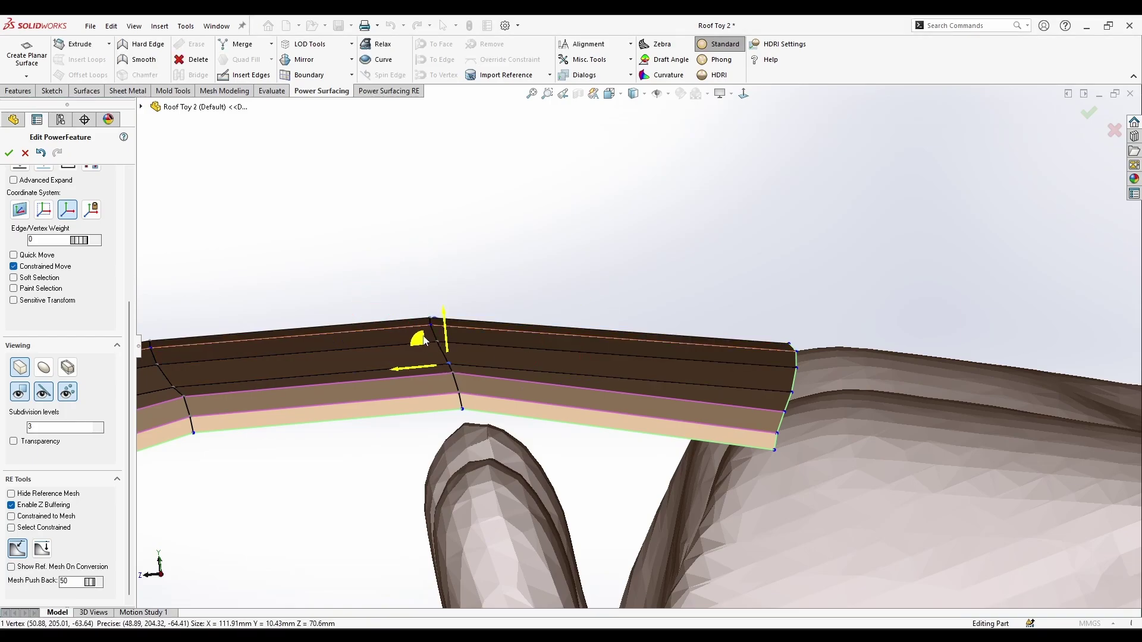
{"action": "left_click", "coordinate": [447, 240]}
- Examine the gap between the roof's rear edge and the hollow in the middle of the rear deck
{"action": "middle_click_drag", "start_coordinate": [447, 238], "coordinate": [509, 348]}
{"action": "scroll", "coordinate": [509, 348], "scroll_direction": "up", "scroll_amount": 8}
{"action": "mouse_move", "coordinate": [571, 366]}
{"action": "middle_mouse_down"}
{"action": "mouse_move", "coordinate": [759, 468]}
{"action": "mouse_move", "coordinate": [747, 416]}
{"action": "mouse_move", "coordinate": [573, 362]}
{"action": "middle_mouse_up"}
{"action": "left_click", "coordinate": [573, 363]}
{"action": "middle_click_drag", "start_coordinate": [648, 373], "coordinate": [654, 517]}
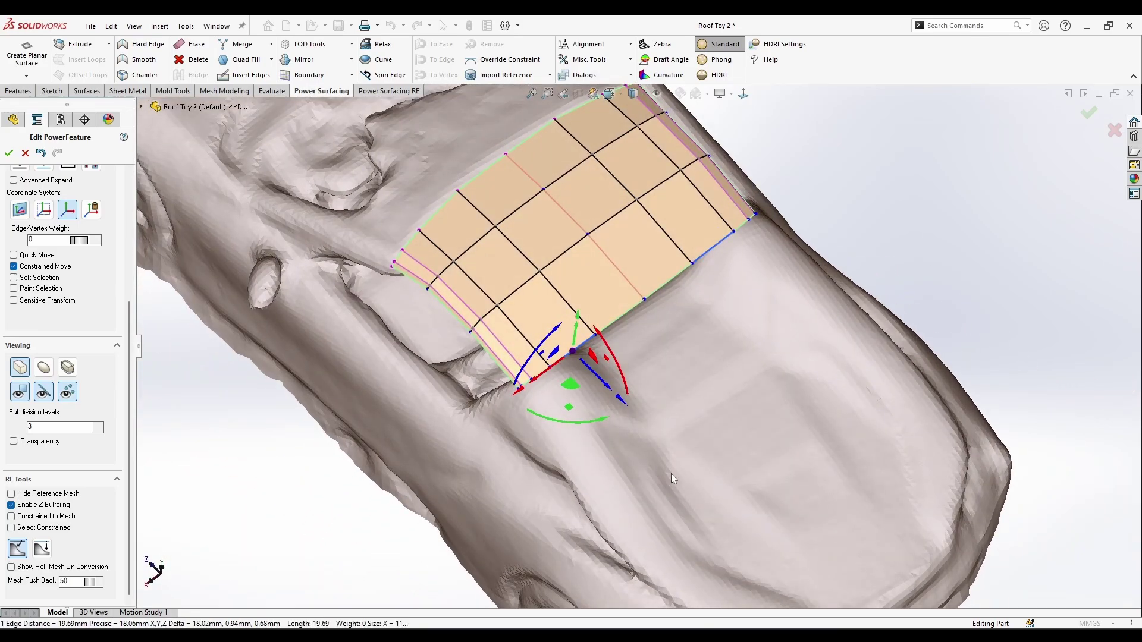
{"action": "middle_click_drag", "start_coordinate": [671, 473], "coordinate": [529, 315]}
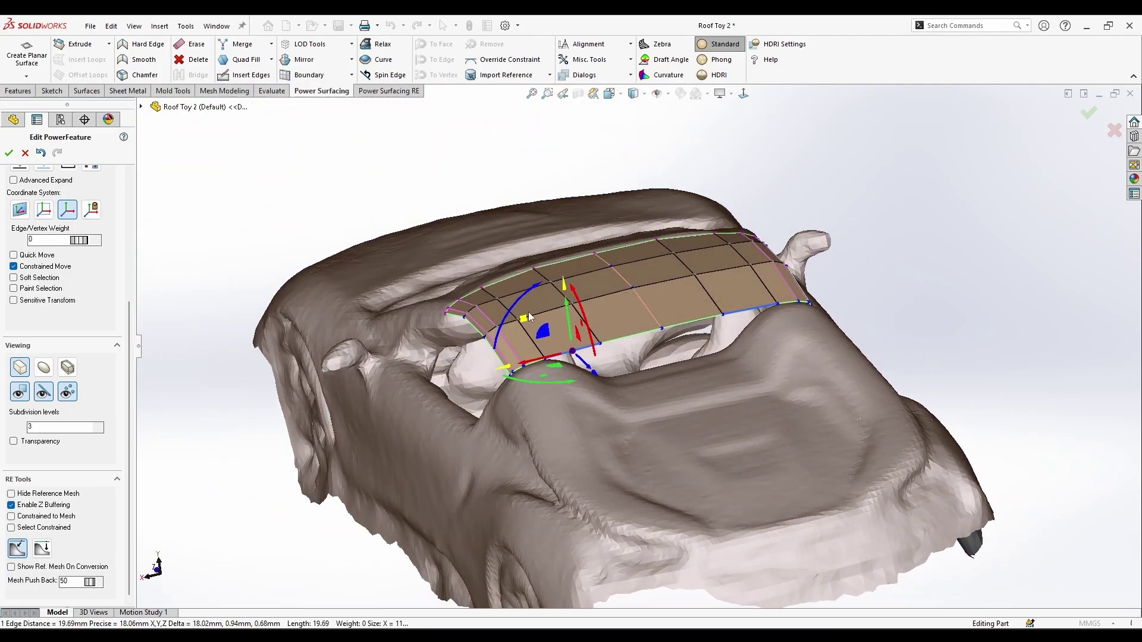
{"action": "scroll", "coordinate": [503, 320], "scroll_direction": "down", "scroll_amount": 4}
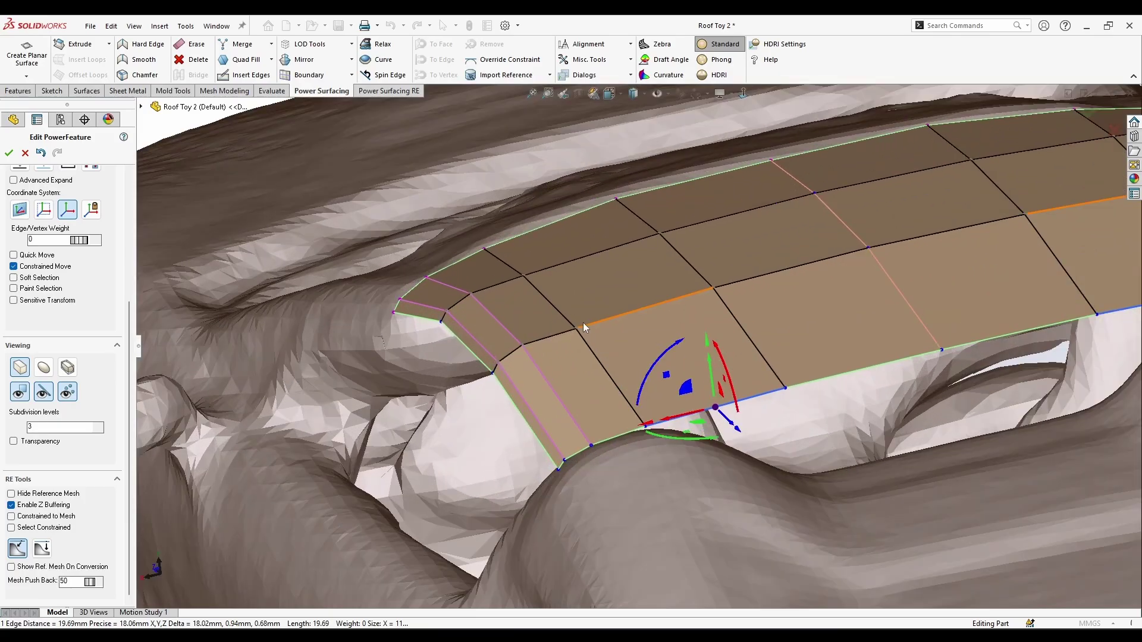
{"action": "scroll", "coordinate": [654, 352], "scroll_direction": "up", "scroll_amount": 2}
{"action": "middle_click_drag", "start_coordinate": [779, 443], "coordinate": [484, 326]}
- Insert a mirrored front-to-back edge loop about 4 mm inboard of the existing loop above the rear deck's humps
{"action": "left_click", "coordinate": [728, 435]}
{"action": "scroll", "coordinate": [808, 423], "scroll_direction": "up", "scroll_amount": 1}
{"action": "scroll", "coordinate": [795, 378], "scroll_direction": "down", "scroll_amount": 1}
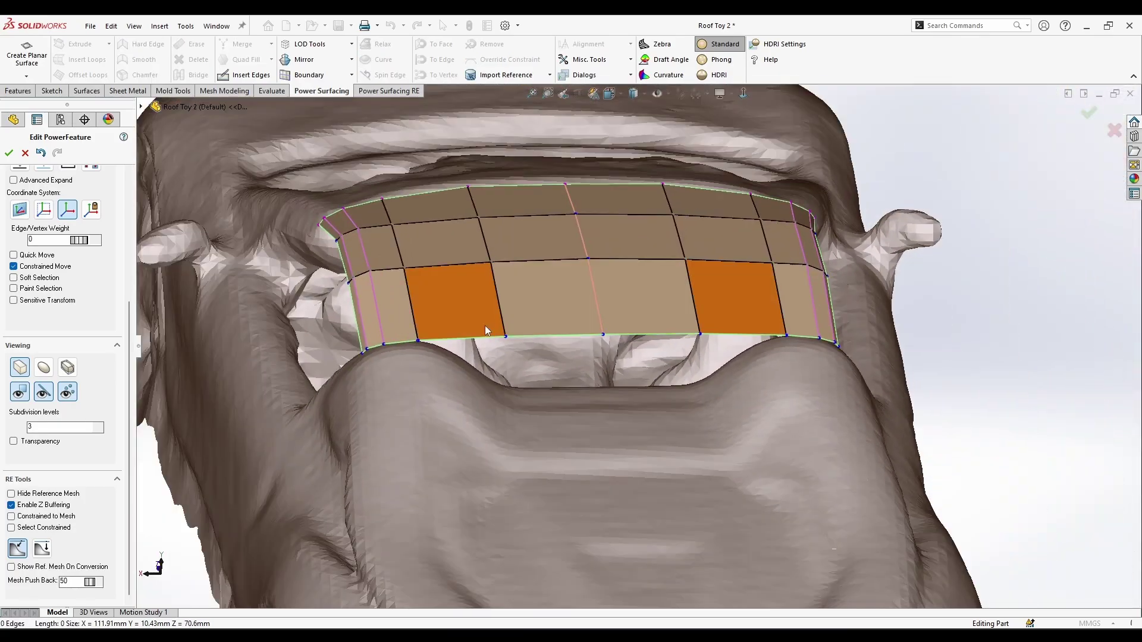
{"action": "left_click", "coordinate": [442, 341]}
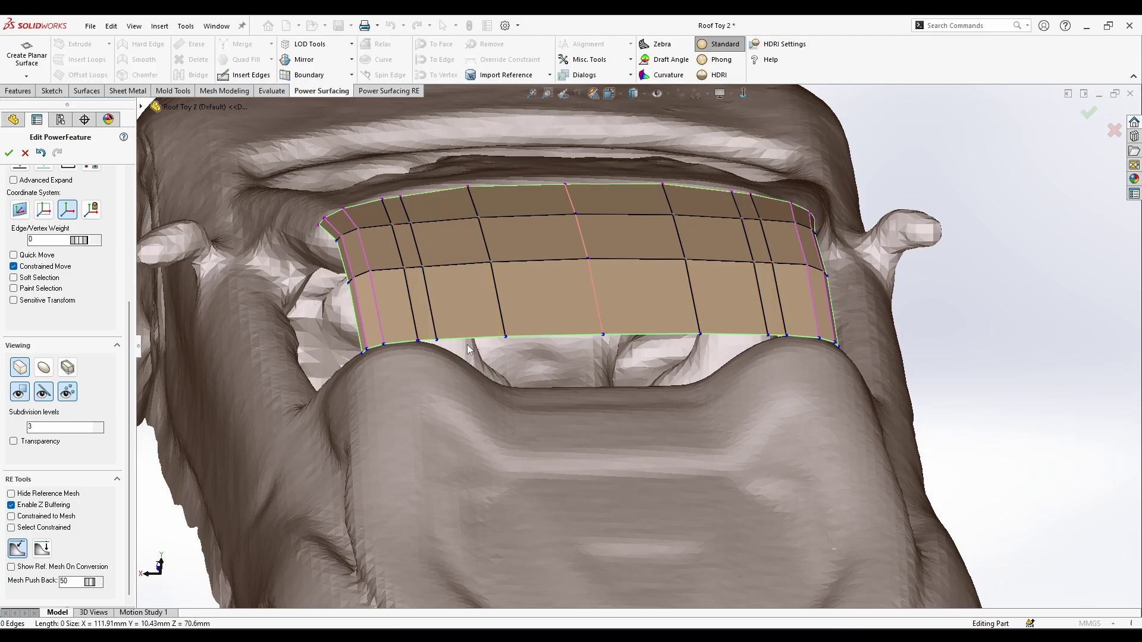
- Extrude the roof's central rear edges down in two rows towards the deck hollow, narrowing each row, to about 193 mm in Y
{"action": "middle_click_drag", "start_coordinate": [467, 345], "coordinate": [457, 329]}
{"action": "scroll", "coordinate": [455, 322], "scroll_direction": "down", "scroll_amount": 2}
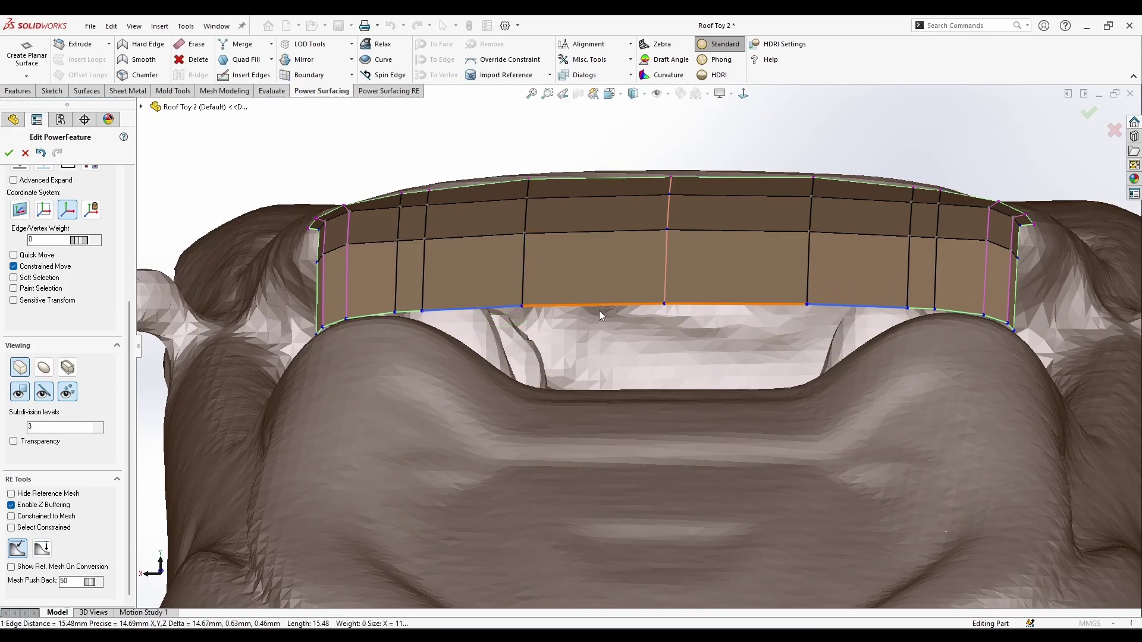
{"action": "middle_click_drag", "start_coordinate": [586, 369], "coordinate": [498, 309]}
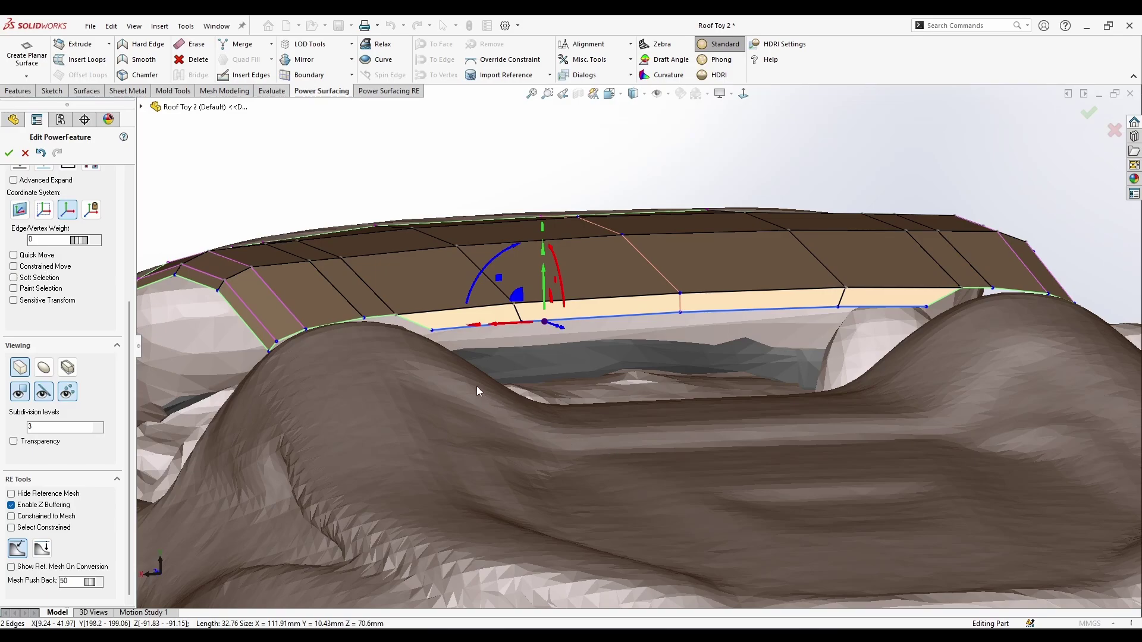
{"action": "middle_click_drag", "start_coordinate": [477, 387], "coordinate": [471, 387]}
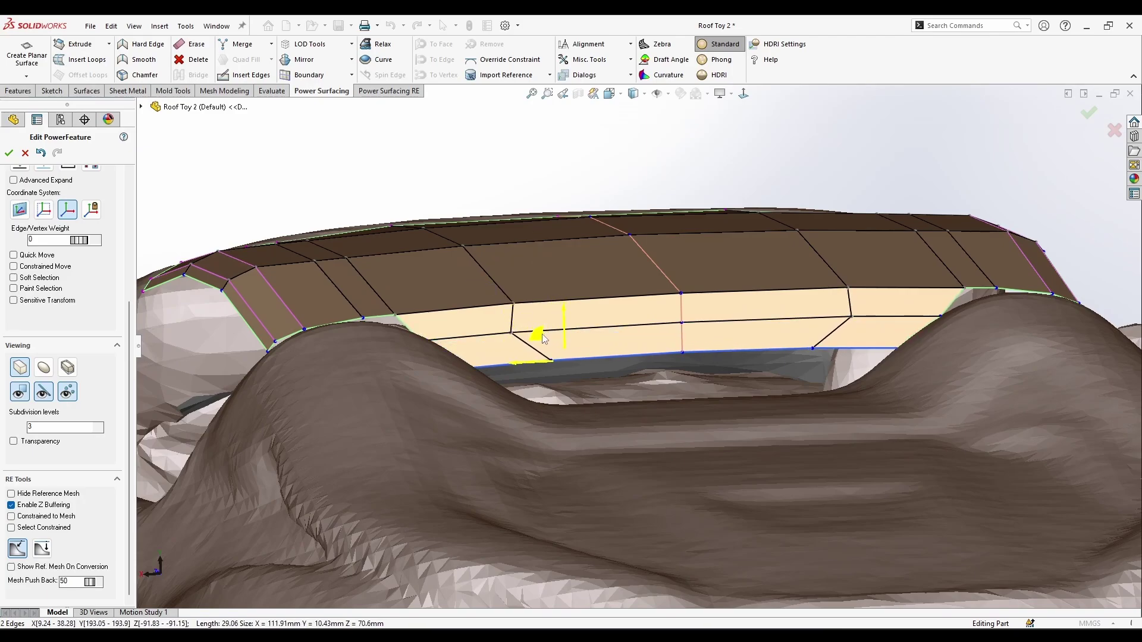
{"action": "middle_click_drag", "start_coordinate": [555, 359], "coordinate": [565, 459]}
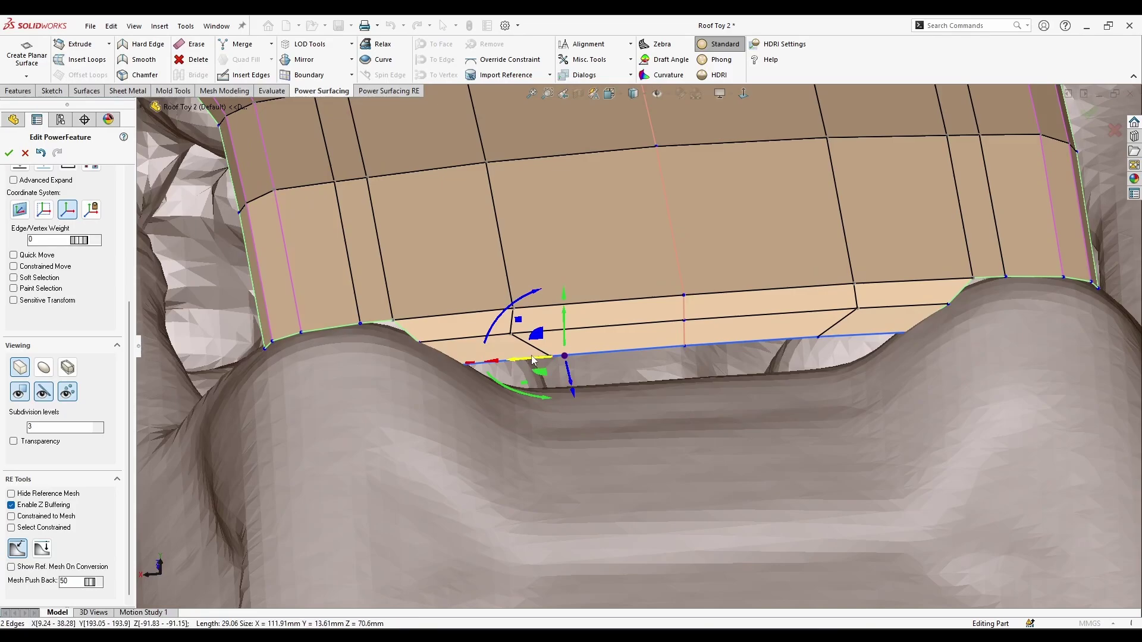
- Extrude a third row about 5 mm farther down to the rear deck and narrow it, giving a total Y size of 18.8 mm
{"action": "left_click_drag", "start_coordinate": [532, 357], "coordinate": [554, 377]}
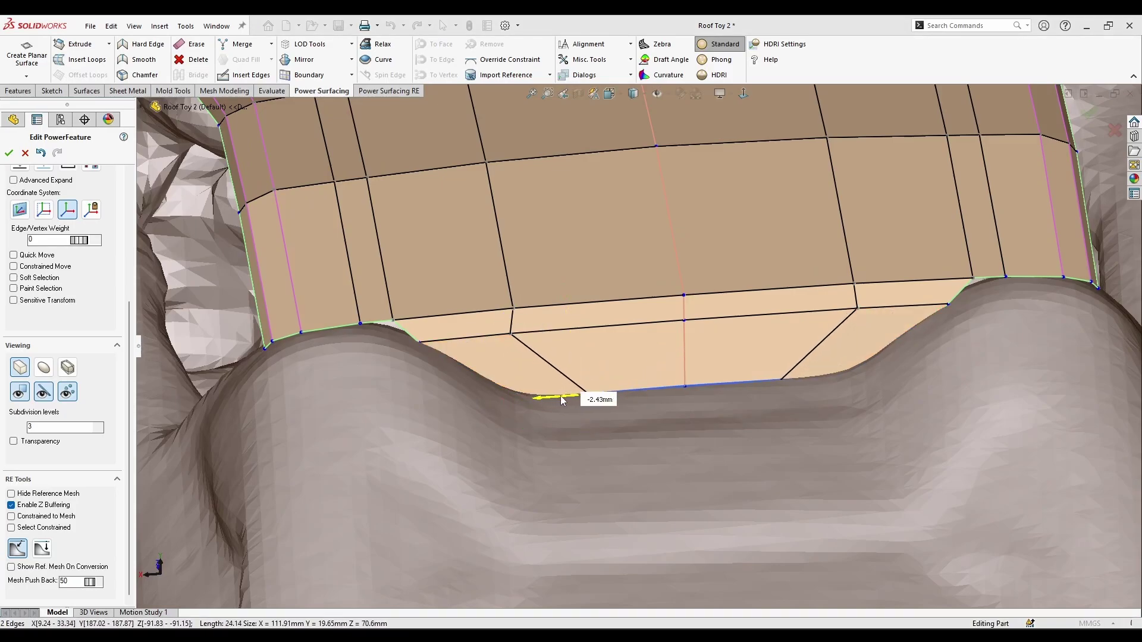
{"action": "left_click_drag", "start_coordinate": [536, 357], "coordinate": [542, 357]}
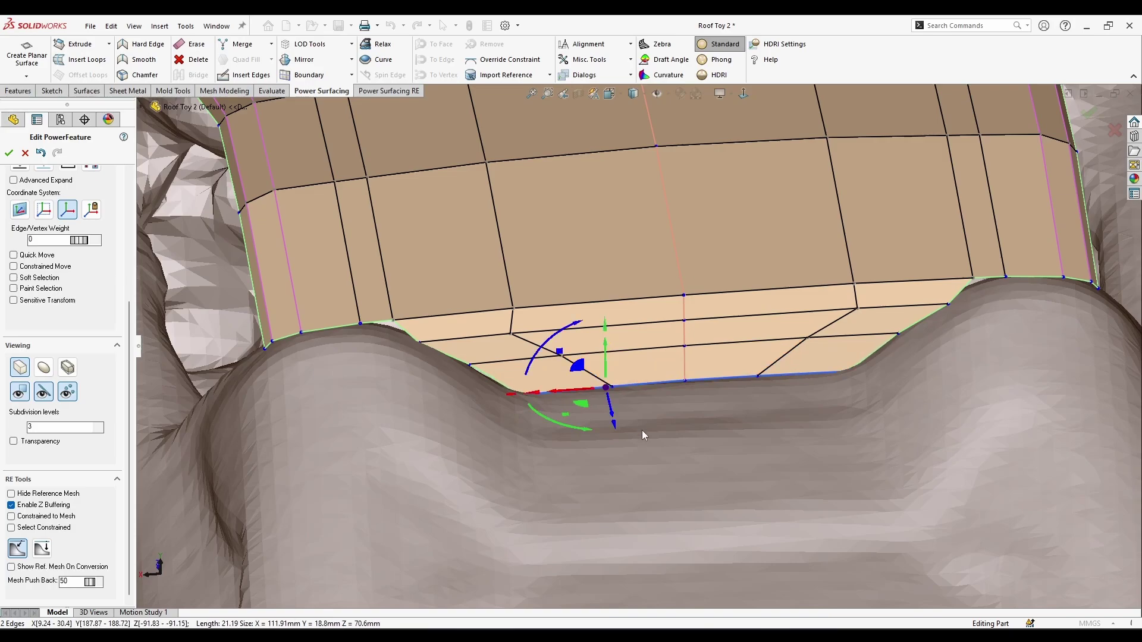
- Turn on Constrained Move and adjust the side vertices of the extruded rear rows to follow the deck hollow and humps
{"action": "middle_click_drag", "start_coordinate": [641, 430], "coordinate": [441, 359]}
{"action": "scroll", "coordinate": [637, 401], "scroll_direction": "up", "scroll_amount": 6}
{"action": "scroll", "coordinate": [657, 345], "scroll_direction": "down", "scroll_amount": 6}
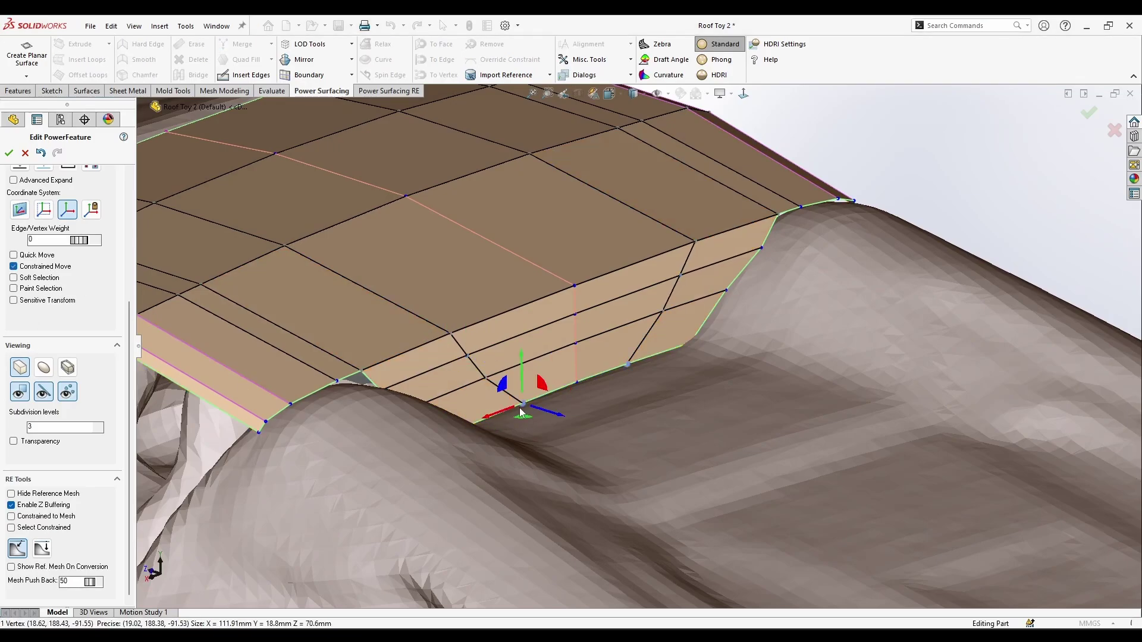
{"action": "middle_click_drag", "start_coordinate": [521, 405], "coordinate": [482, 382]}
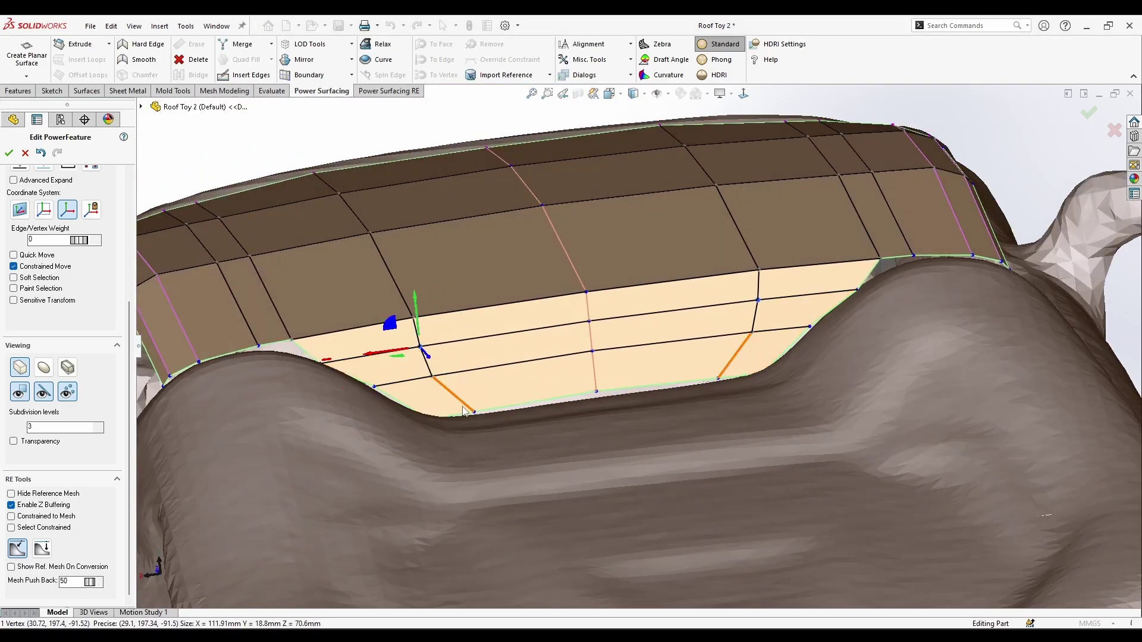
{"action": "middle_click_drag", "start_coordinate": [515, 443], "coordinate": [555, 287]}
{"action": "scroll", "coordinate": [519, 285], "scroll_direction": "down", "scroll_amount": 2}
{"action": "left_click", "coordinate": [531, 273]}
{"action": "scroll", "coordinate": [531, 274], "scroll_direction": "up", "scroll_amount": 3}
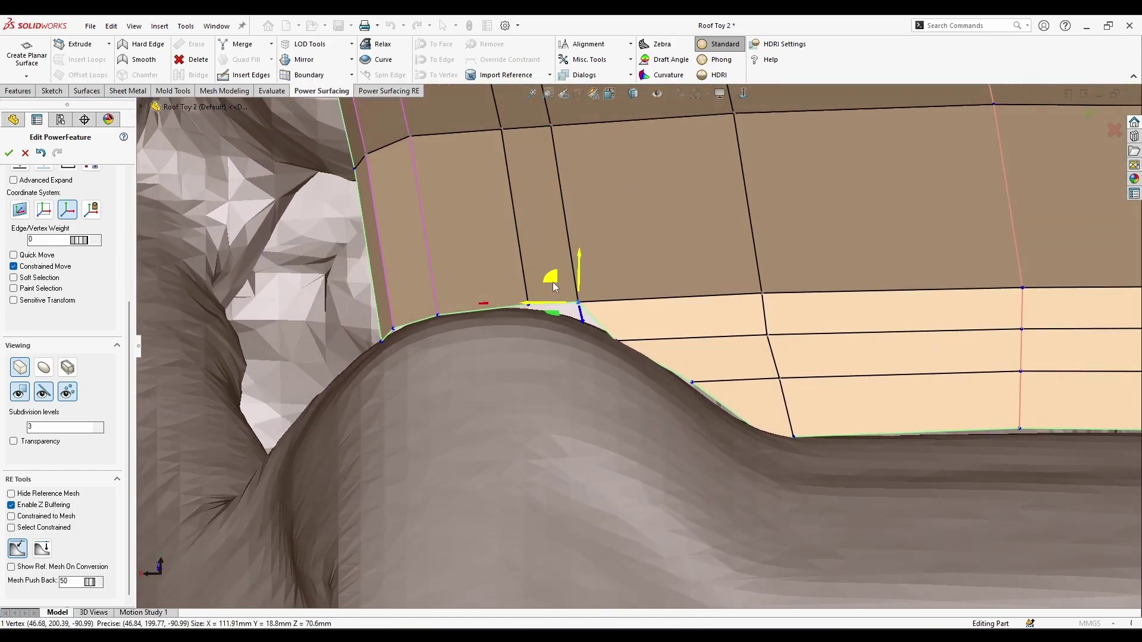
- Insert a side-to-side edge loop just ahead of the roof's rear edge, at about Z -83 mm
{"action": "left_click", "coordinate": [668, 481]}
{"action": "middle_click_drag", "start_coordinate": [667, 481], "coordinate": [590, 344]}
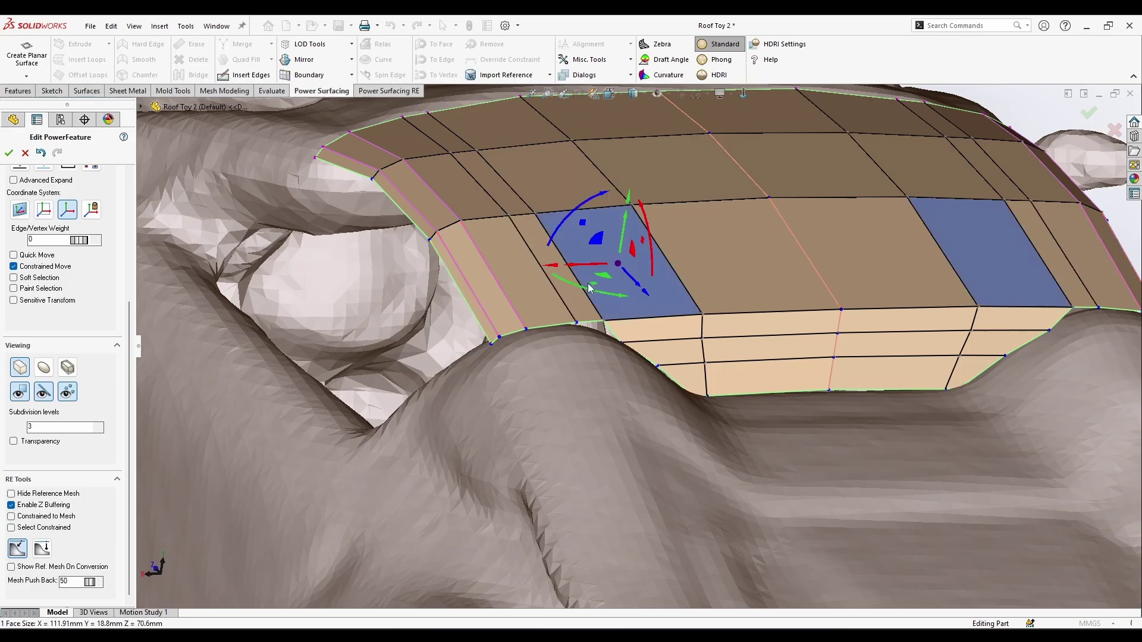
{"action": "left_click", "coordinate": [585, 297]}
{"action": "scroll", "coordinate": [605, 325], "scroll_direction": "down", "scroll_amount": 3}
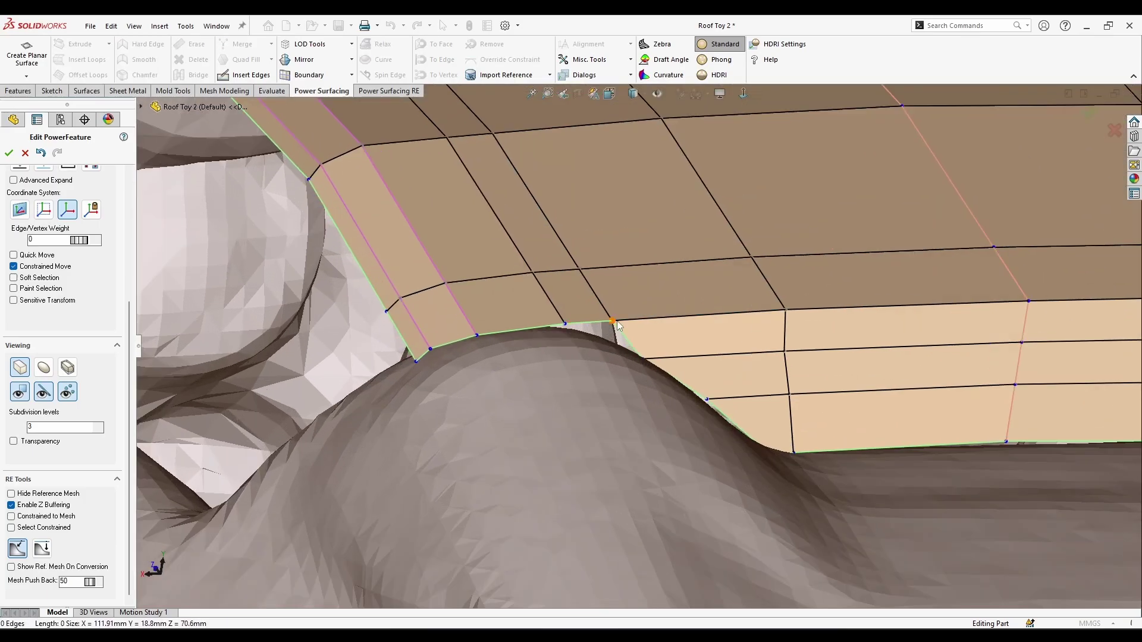
{"action": "left_click", "coordinate": [612, 324]}
{"action": "middle_click_drag", "start_coordinate": [613, 324], "coordinate": [584, 300]}
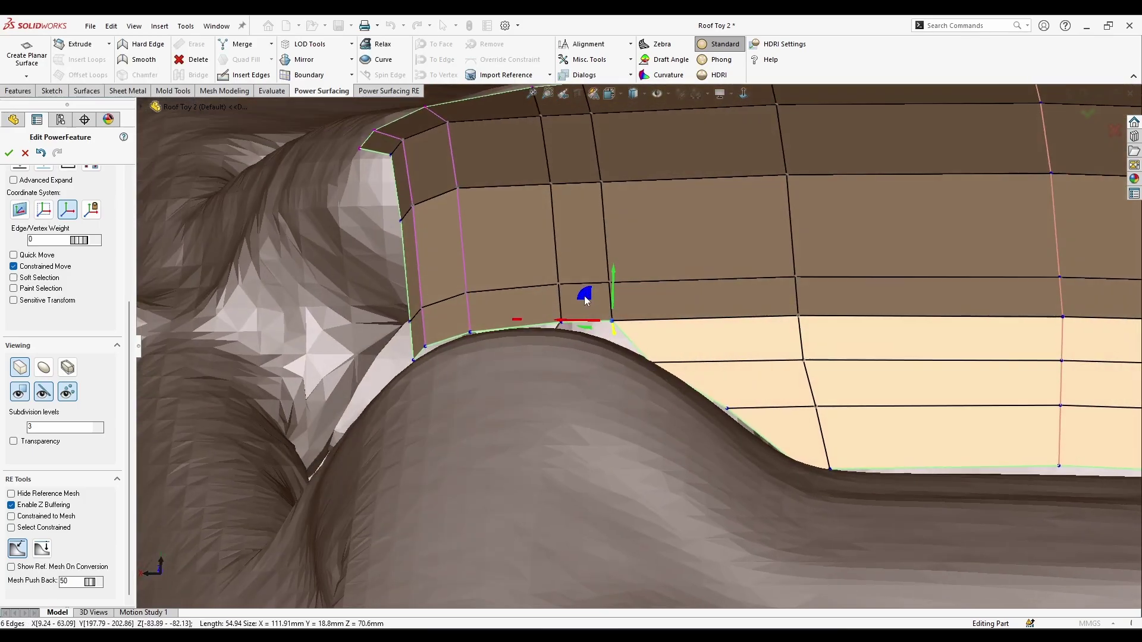
- Turn off Constrained Move and lower the rear-edge vertex beside the hump's inner slope to about Y 199 mm, showing the smoothed surface
{"action": "left_click", "coordinate": [38, 268]}
{"action": "scroll", "coordinate": [582, 302], "scroll_direction": "up", "scroll_amount": 3}
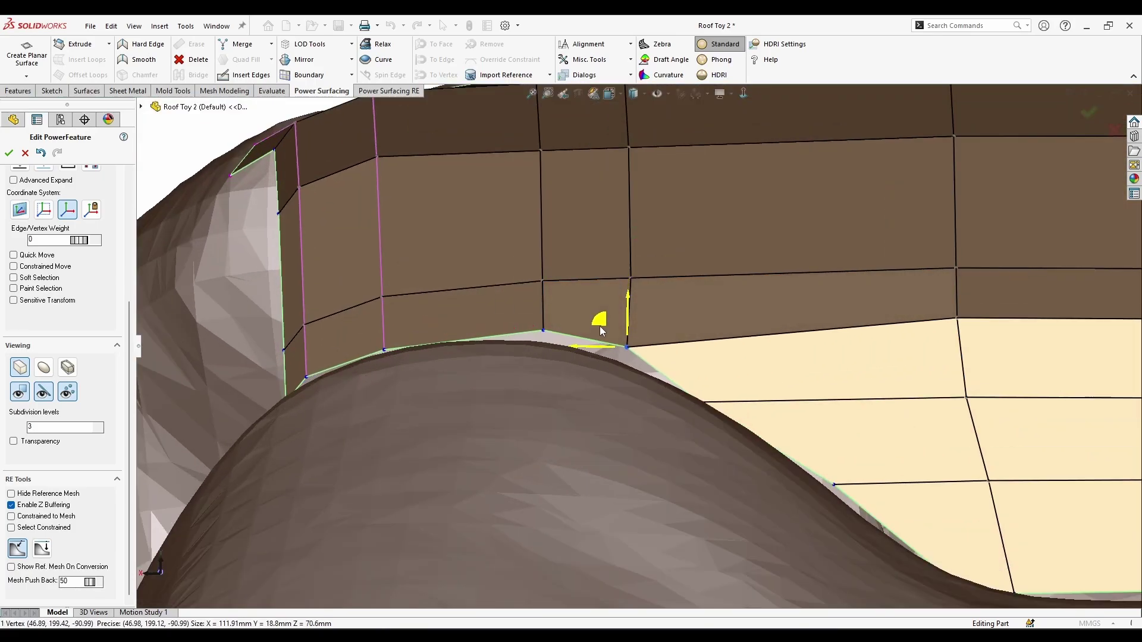
{"action": "middle_click_drag", "start_coordinate": [515, 320], "coordinate": [449, 382]}
{"action": "left_click", "coordinate": [44, 368]}
- Bow the centre of the roof's front edge forward along the windshield rim, giving a total Z size of 71.15 mm
{"action": "scroll", "coordinate": [618, 313], "scroll_direction": "down", "scroll_amount": 4}
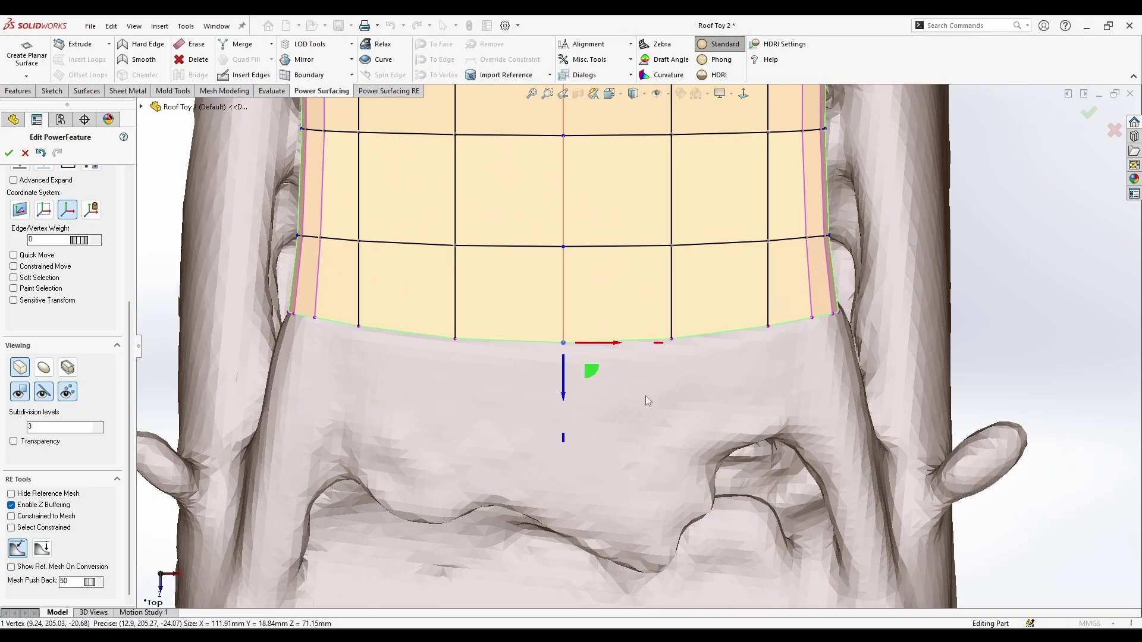
{"action": "scroll", "coordinate": [695, 412], "scroll_direction": "up", "scroll_amount": 5}
{"action": "left_click", "coordinate": [623, 324]}
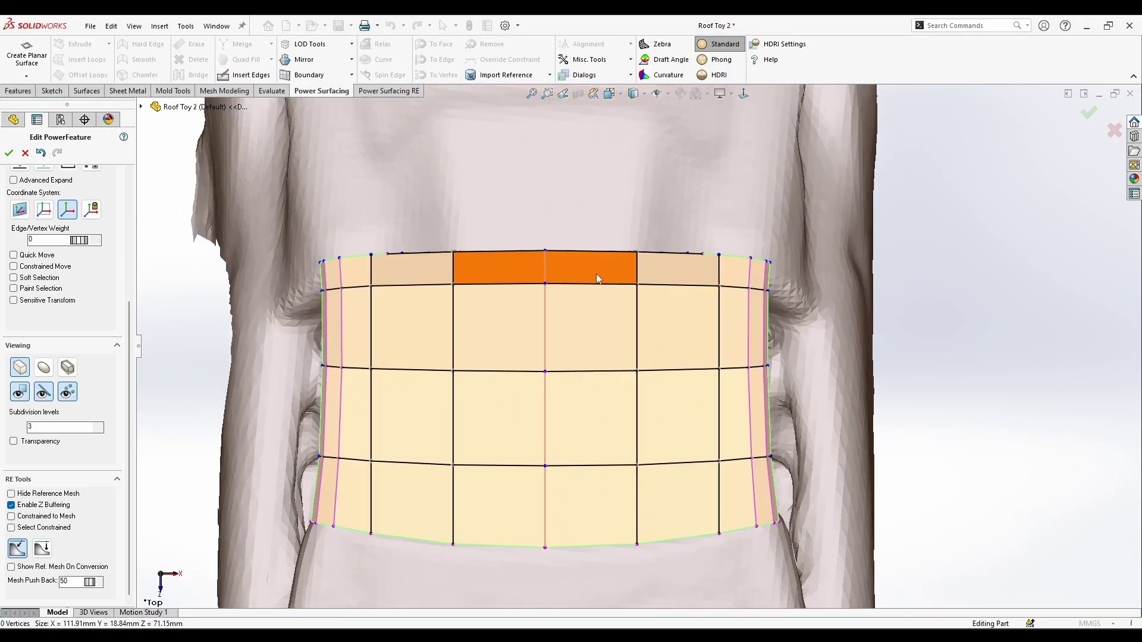
{"action": "middle_click_drag", "start_coordinate": [596, 273], "coordinate": [542, 156]}
{"action": "left_click", "coordinate": [676, 309]}
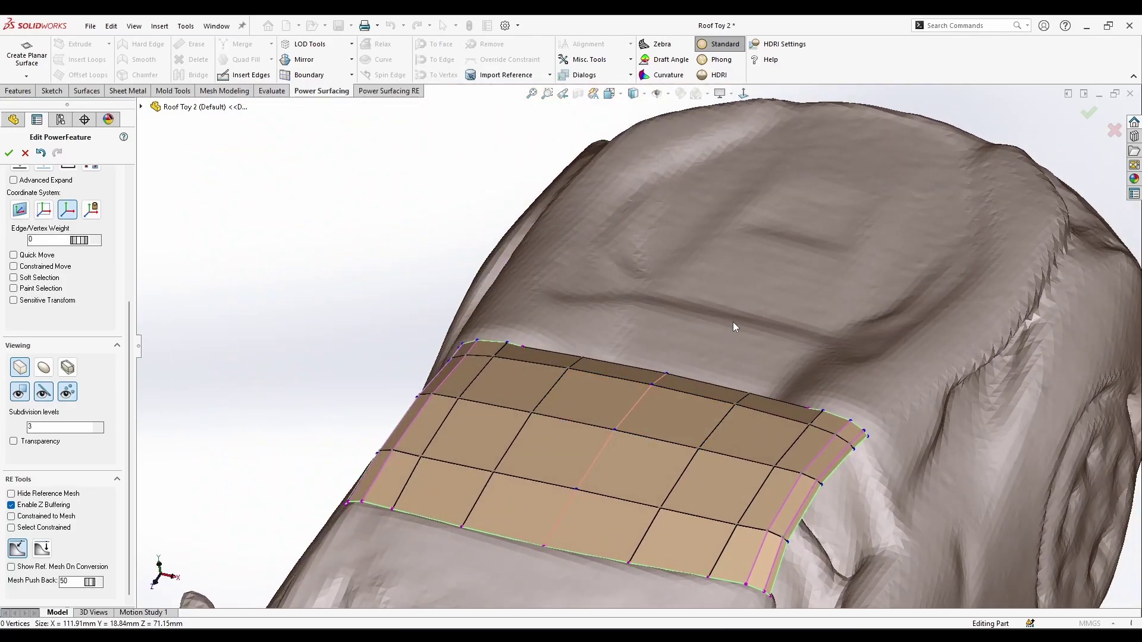
{"action": "middle_click_drag", "start_coordinate": [839, 487], "coordinate": [790, 494]}
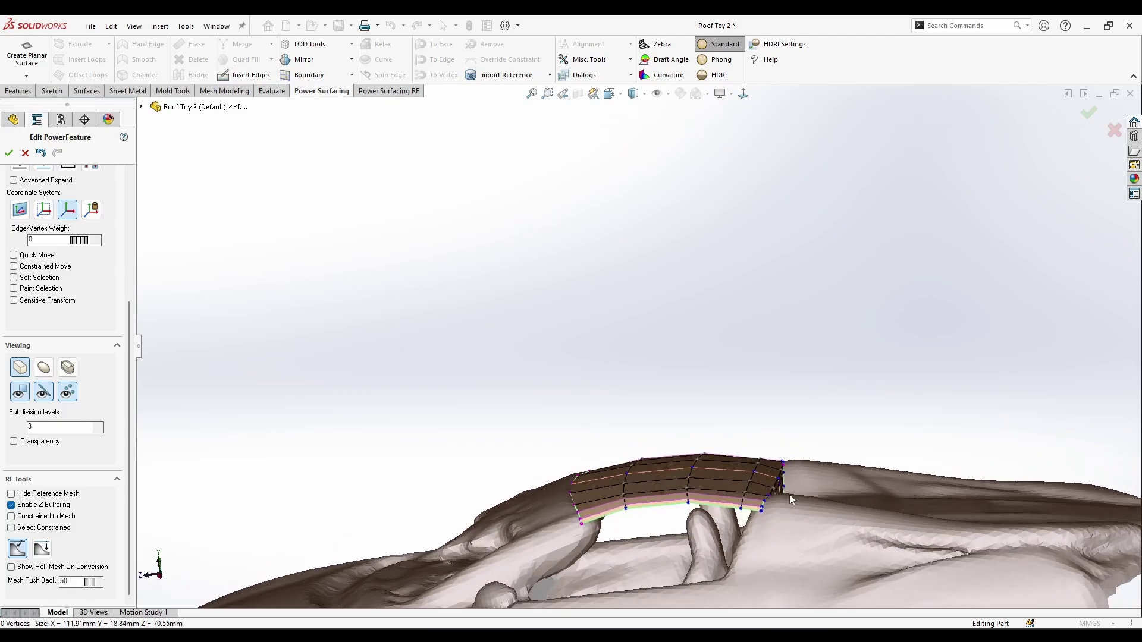
- Raise the central edges of the roof's cross row at about Z -41 mm, giving a total Y size of 18.94 mm
{"action": "middle_click_drag", "start_coordinate": [733, 374], "coordinate": [522, 398]}
{"action": "scroll", "coordinate": [532, 416], "scroll_direction": "down", "scroll_amount": 5}
{"action": "left_click", "coordinate": [540, 402], "text": "ctrl"}
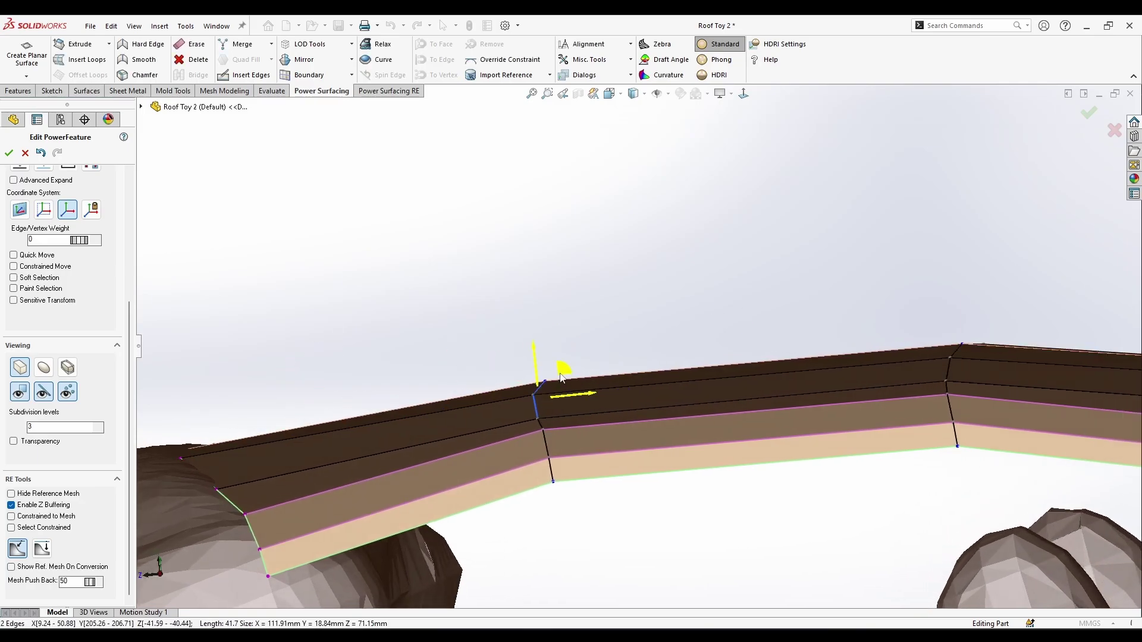
{"action": "left_click", "coordinate": [606, 496]}
{"action": "mouse_move", "coordinate": [606, 496]}
{"action": "middle_mouse_down"}
{"action": "mouse_move", "coordinate": [591, 484]}
{"action": "mouse_move", "coordinate": [592, 498]}
{"action": "middle_mouse_up"}
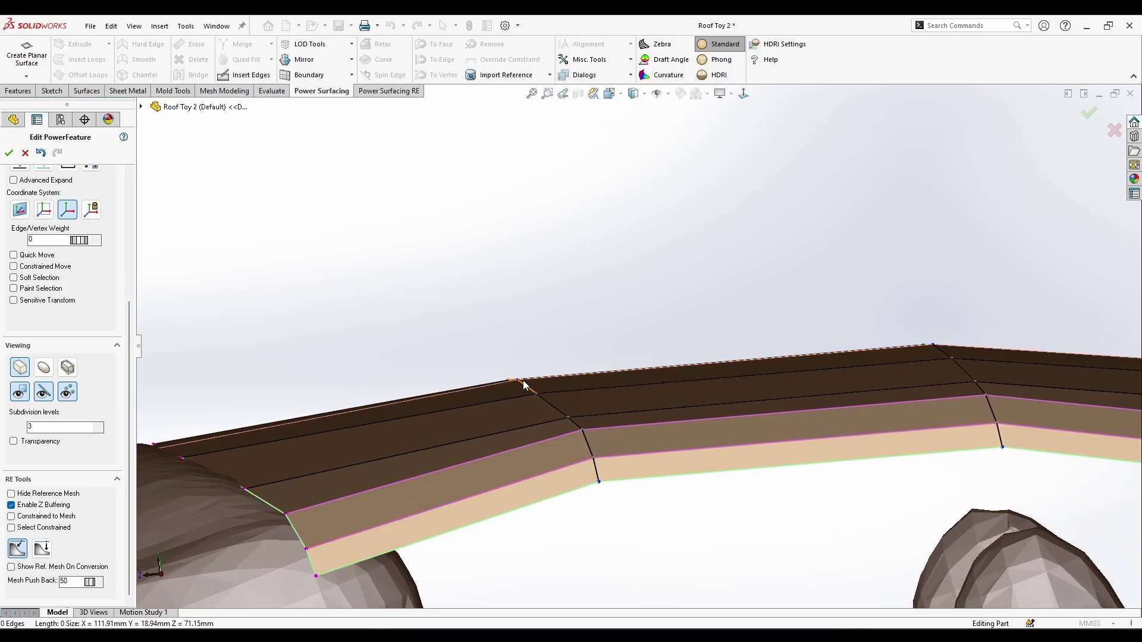
{"action": "left_click", "coordinate": [493, 363]}
{"action": "middle_click_drag", "start_coordinate": [559, 313], "coordinate": [942, 417]}
{"action": "left_click", "coordinate": [928, 397]}
{"action": "left_click", "coordinate": [945, 397]}
{"action": "left_click", "coordinate": [925, 421], "text": "ctrl"}
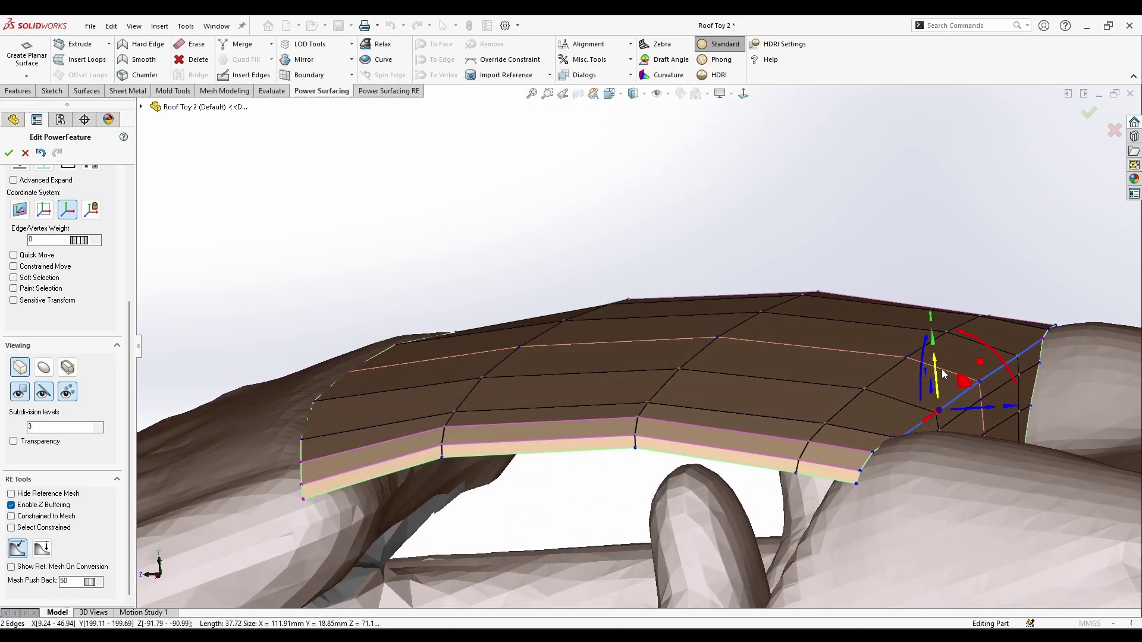
{"action": "left_click_drag", "start_coordinate": [941, 369], "coordinate": [942, 361]}
{"action": "key", "text": "ctrl+z"}
- Show the smoothed surface and set the weight of the rear-edge vertex beside the hump to 27
{"action": "scroll", "coordinate": [947, 404], "scroll_direction": "down", "scroll_amount": 2}
{"action": "middle_click_drag", "start_coordinate": [890, 412], "coordinate": [275, 506]}
{"action": "left_click", "coordinate": [53, 367]}
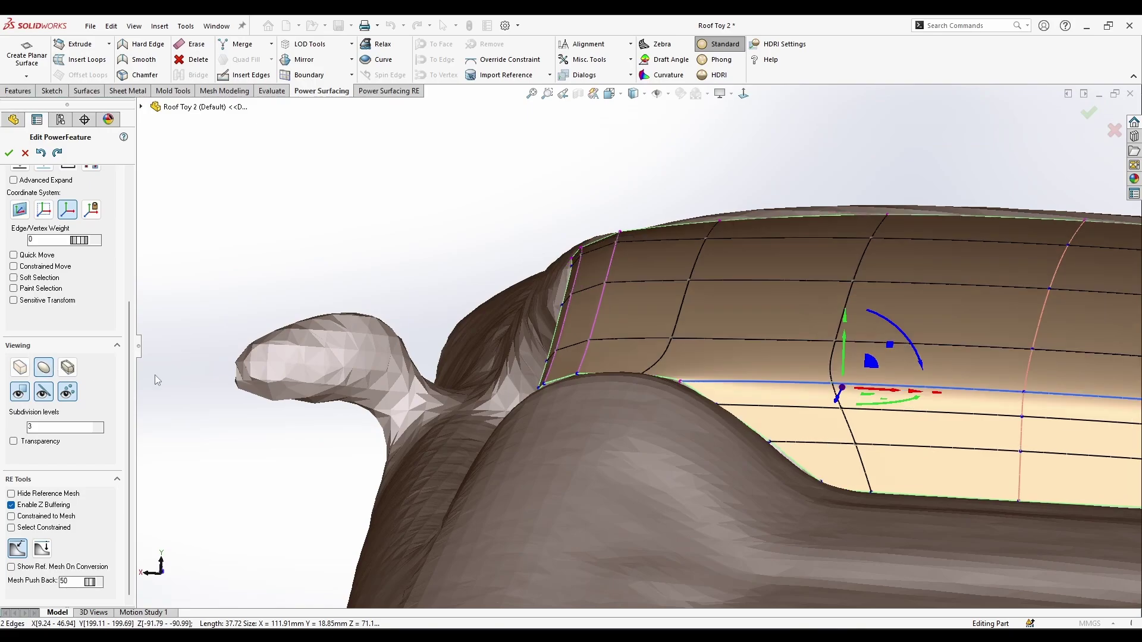
{"action": "scroll", "coordinate": [706, 374], "scroll_direction": "down", "scroll_amount": 1}
{"action": "right_click", "coordinate": [677, 386]}
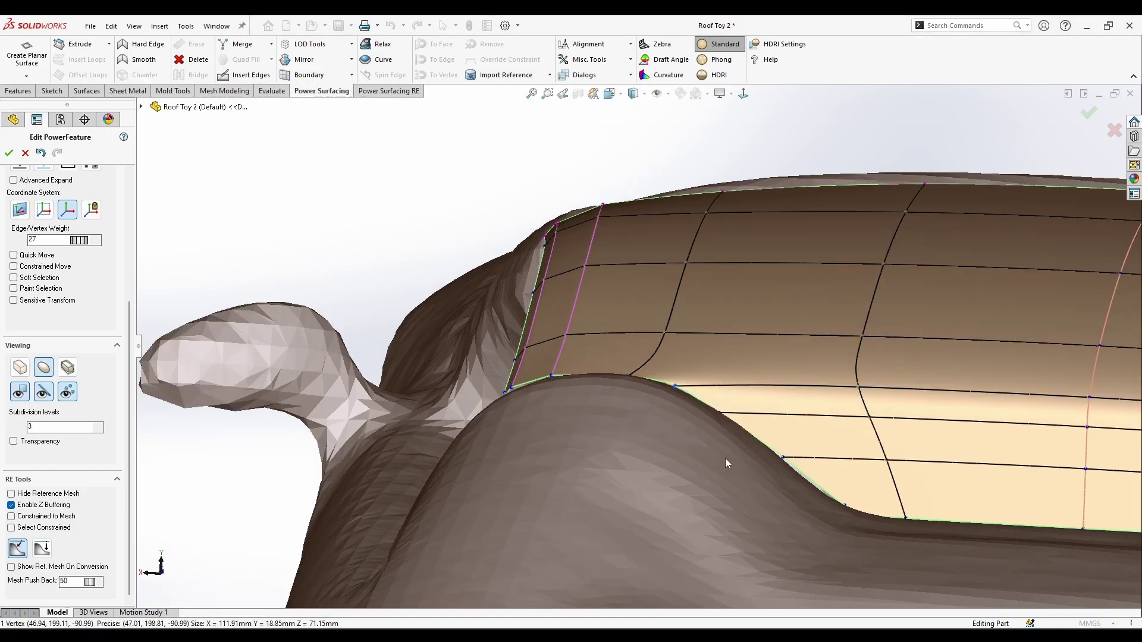
{"action": "middle_click_drag", "start_coordinate": [726, 460], "coordinate": [649, 476]}
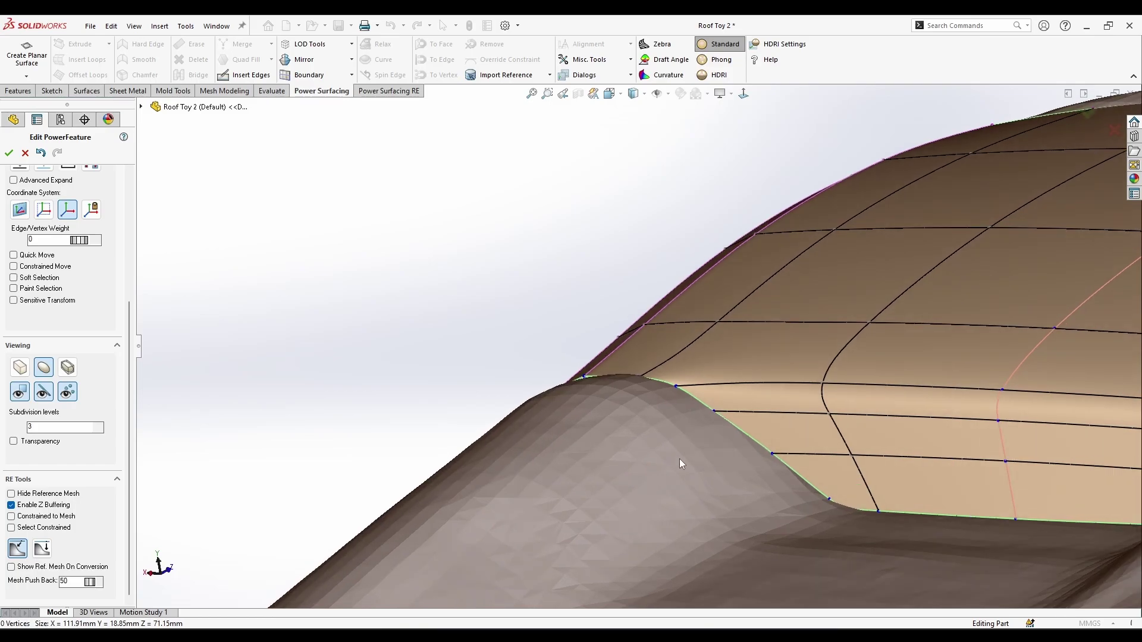
- Pull the central bottom edges in the deck hollow rearward, giving a total Z size of 85.1 mm
{"action": "middle_click_drag", "start_coordinate": [815, 485], "coordinate": [861, 457]}
{"action": "left_click", "coordinate": [799, 456]}
{"action": "left_click", "coordinate": [783, 452], "text": "ctrl"}
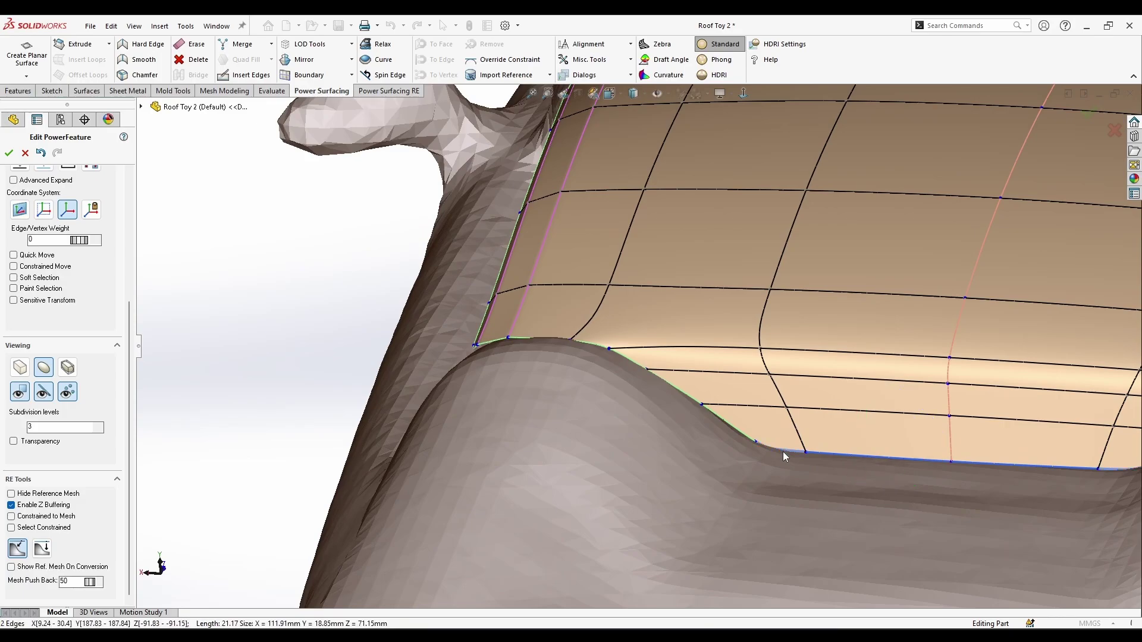
{"action": "middle_click_drag", "start_coordinate": [782, 452], "coordinate": [757, 446]}
{"action": "left_click_drag", "start_coordinate": [732, 436], "coordinate": [725, 446]}
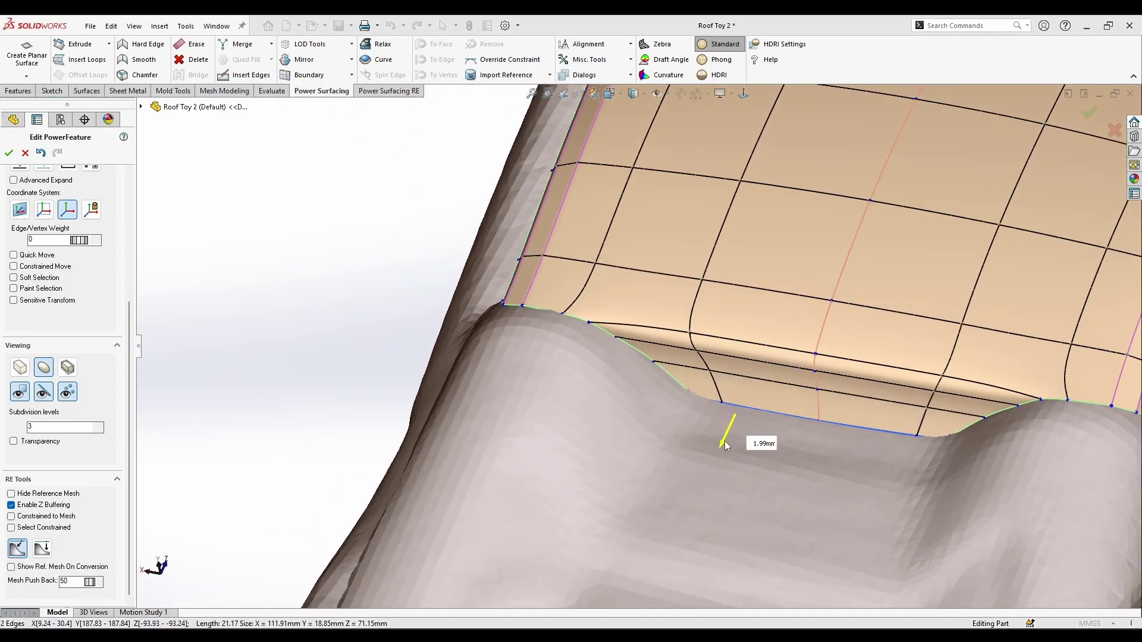
{"action": "left_click_drag", "start_coordinate": [699, 492], "coordinate": [697, 496]}
{"action": "scroll", "coordinate": [697, 495], "scroll_direction": "up", "scroll_amount": 2}
- Flatten the four faces of the two lowest rear rows, giving a total Y size of 19.06 mm
{"action": "middle_click_drag", "start_coordinate": [482, 489], "coordinate": [700, 363]}
{"action": "scroll", "coordinate": [616, 364], "scroll_direction": "up", "scroll_amount": 3}
{"action": "scroll", "coordinate": [722, 356], "scroll_direction": "down", "scroll_amount": 4}
{"action": "scroll", "coordinate": [699, 363], "scroll_direction": "up", "scroll_amount": 1}
{"action": "left_click", "coordinate": [698, 363]}
{"action": "scroll", "coordinate": [617, 367], "scroll_direction": "down", "scroll_amount": 2}
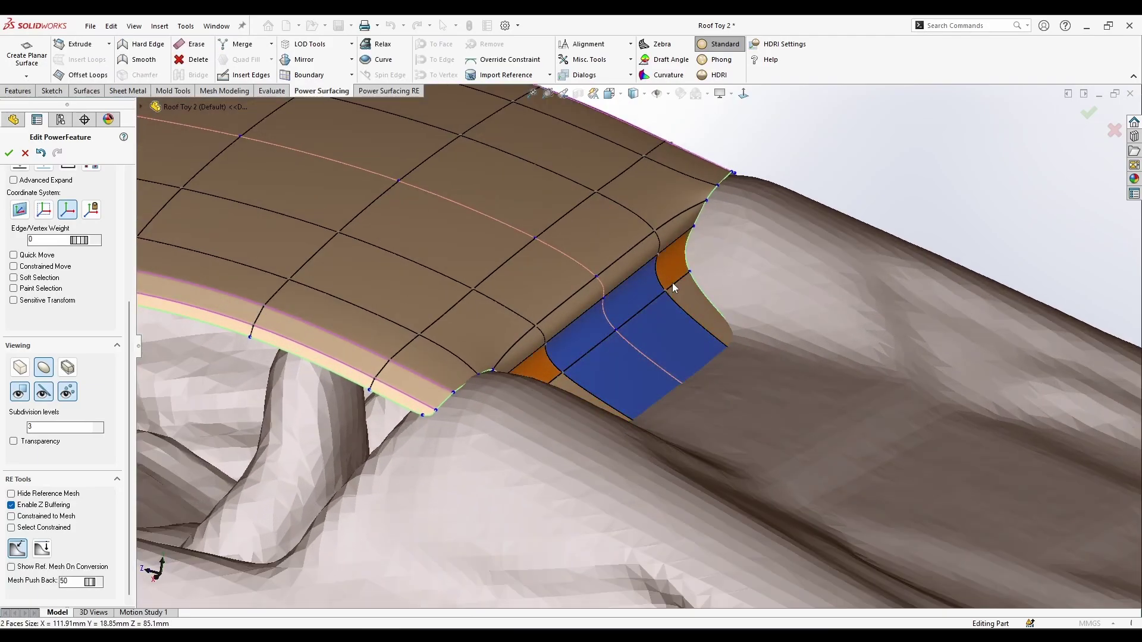
{"action": "middle_click_drag", "start_coordinate": [674, 323], "coordinate": [661, 331]}
{"action": "right_click", "coordinate": [626, 410]}
{"action": "left_click", "coordinate": [720, 429]}
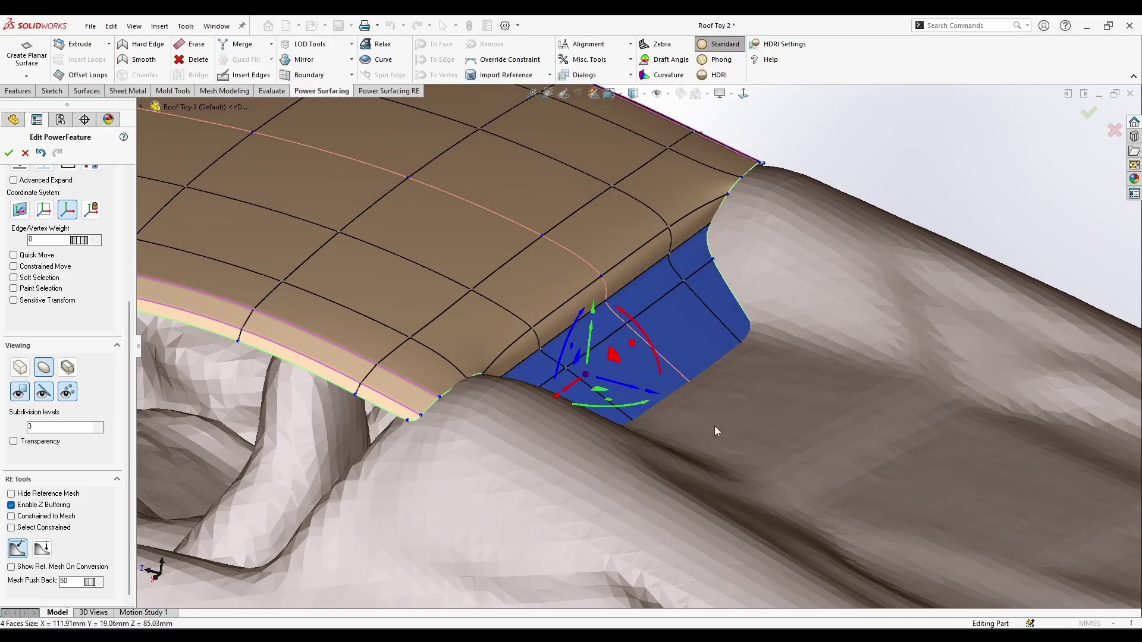
{"action": "left_click", "coordinate": [713, 434]}
- Move the side vertex of the lower rear rows about 2 mm rearward along the hump's inner slope
{"action": "middle_click_drag", "start_coordinate": [713, 439], "coordinate": [520, 422]}
{"action": "left_click_drag", "start_coordinate": [520, 422], "coordinate": [518, 452]}
{"action": "scroll", "coordinate": [518, 452], "scroll_direction": "up", "scroll_amount": 5}
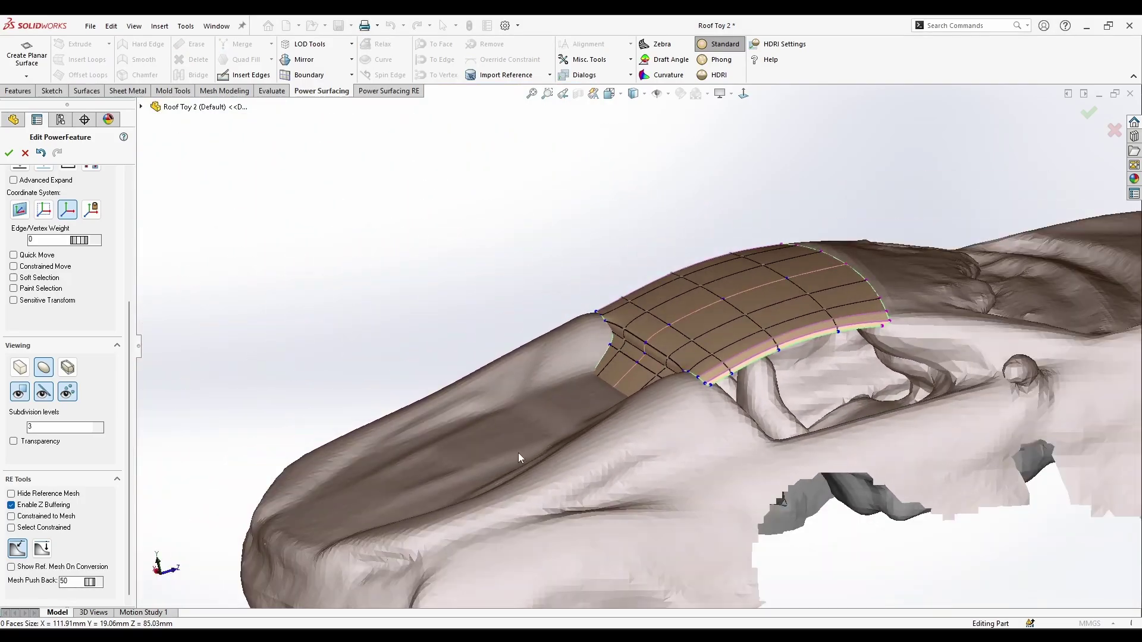
{"action": "middle_click_drag", "start_coordinate": [519, 452], "coordinate": [654, 437]}
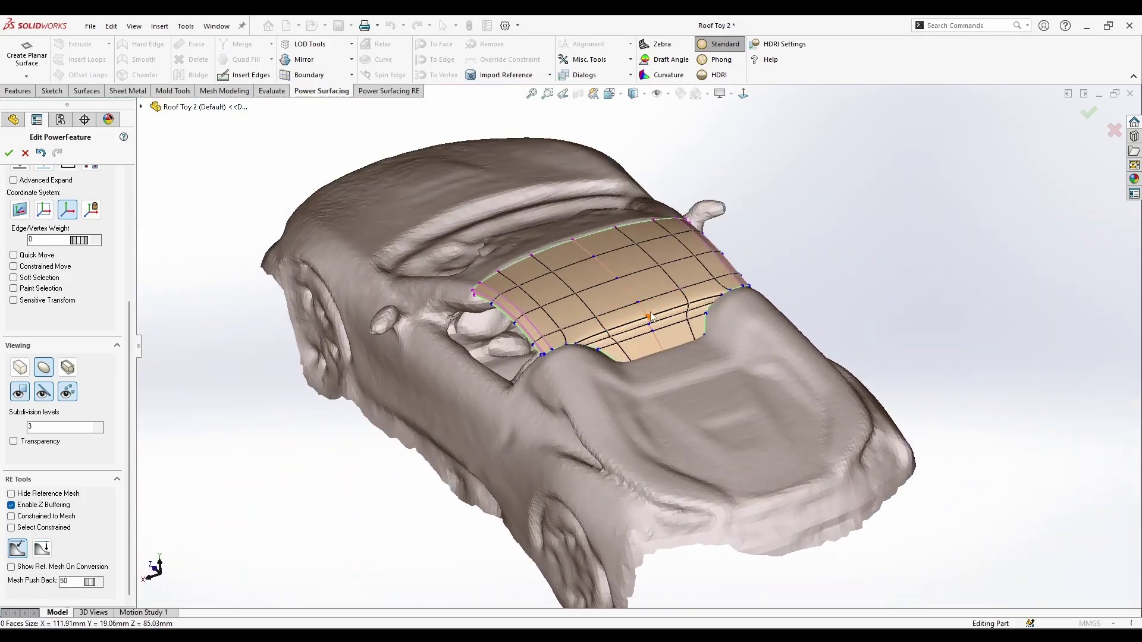
{"action": "scroll", "coordinate": [653, 302], "scroll_direction": "down", "scroll_amount": 5}
{"action": "left_click", "coordinate": [585, 354]}
{"action": "left_click", "coordinate": [527, 395], "text": "ctrl"}
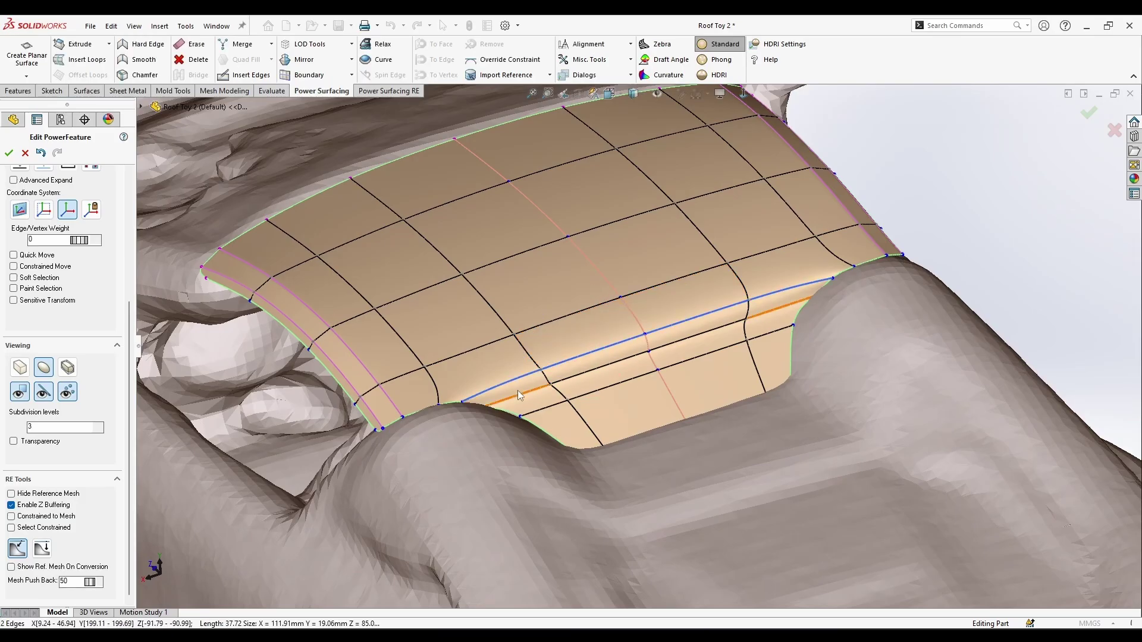
{"action": "mouse_move", "coordinate": [518, 390]}
{"action": "middle_mouse_down"}
{"action": "mouse_move", "coordinate": [597, 478]}
{"action": "mouse_move", "coordinate": [527, 464]}
{"action": "mouse_move", "coordinate": [492, 510]}
{"action": "mouse_move", "coordinate": [527, 438]}
{"action": "mouse_move", "coordinate": [492, 414]}
{"action": "mouse_move", "coordinate": [534, 390]}
{"action": "middle_mouse_up"}
{"action": "left_click", "coordinate": [514, 476]}
{"action": "scroll", "coordinate": [515, 403], "scroll_direction": "down", "scroll_amount": 3}
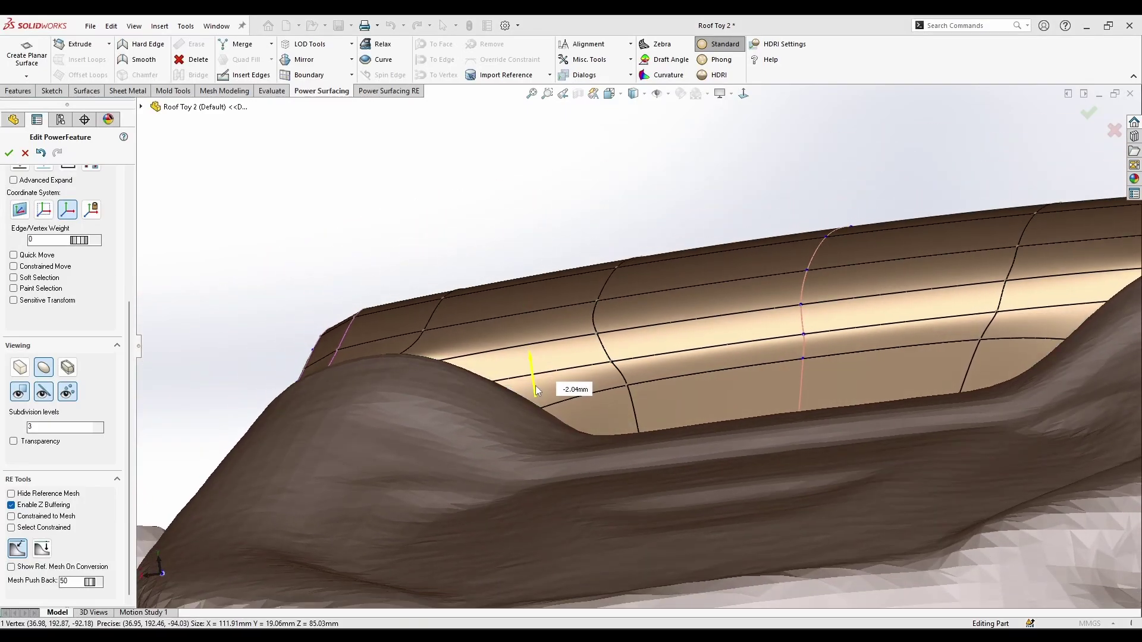
{"action": "left_click_drag", "start_coordinate": [536, 379], "coordinate": [537, 385]}
{"action": "middle_click_drag", "start_coordinate": [538, 388], "coordinate": [573, 415]}
{"action": "left_click_drag", "start_coordinate": [569, 412], "coordinate": [562, 411]}
- Reposition further vertices of the rear rows to shape the transition between the humps
{"action": "middle_click_drag", "start_coordinate": [564, 412], "coordinate": [655, 357]}
{"action": "scroll", "coordinate": [654, 333], "scroll_direction": "down", "scroll_amount": 3}
{"action": "left_click", "coordinate": [654, 326]}
{"action": "middle_click_drag", "start_coordinate": [502, 334], "coordinate": [625, 452]}
{"action": "scroll", "coordinate": [523, 373], "scroll_direction": "up", "scroll_amount": 4}
{"action": "scroll", "coordinate": [594, 357], "scroll_direction": "down", "scroll_amount": 5}
{"action": "left_click", "coordinate": [569, 382]}
{"action": "scroll", "coordinate": [569, 383], "scroll_direction": "up", "scroll_amount": 5}
{"action": "middle_click_drag", "start_coordinate": [568, 382], "coordinate": [779, 535]}
{"action": "scroll", "coordinate": [589, 354], "scroll_direction": "down", "scroll_amount": 5}
{"action": "left_click", "coordinate": [620, 304]}
{"action": "scroll", "coordinate": [614, 357], "scroll_direction": "up", "scroll_amount": 4}
{"action": "left_click_drag", "start_coordinate": [613, 334], "coordinate": [598, 375]}
- Move the three centre-line edges of the rear rows about 6.9 mm rearward, giving a total Z size of 91.85 mm
{"action": "middle_click_drag", "start_coordinate": [599, 375], "coordinate": [738, 285]}
{"action": "scroll", "coordinate": [601, 351], "scroll_direction": "down", "scroll_amount": 5}
{"action": "scroll", "coordinate": [631, 325], "scroll_direction": "up", "scroll_amount": 5}
{"action": "scroll", "coordinate": [713, 357], "scroll_direction": "down", "scroll_amount": 4}
{"action": "scroll", "coordinate": [919, 377], "scroll_direction": "up", "scroll_amount": 3}
{"action": "scroll", "coordinate": [720, 335], "scroll_direction": "down", "scroll_amount": 3}
{"action": "scroll", "coordinate": [738, 286], "scroll_direction": "down", "scroll_amount": 3}
{"action": "left_click", "coordinate": [737, 264]}
{"action": "scroll", "coordinate": [714, 286], "scroll_direction": "down", "scroll_amount": 3}
{"action": "scroll", "coordinate": [672, 333], "scroll_direction": "up", "scroll_amount": 4}
{"action": "left_click_drag", "start_coordinate": [667, 363], "coordinate": [676, 398]}
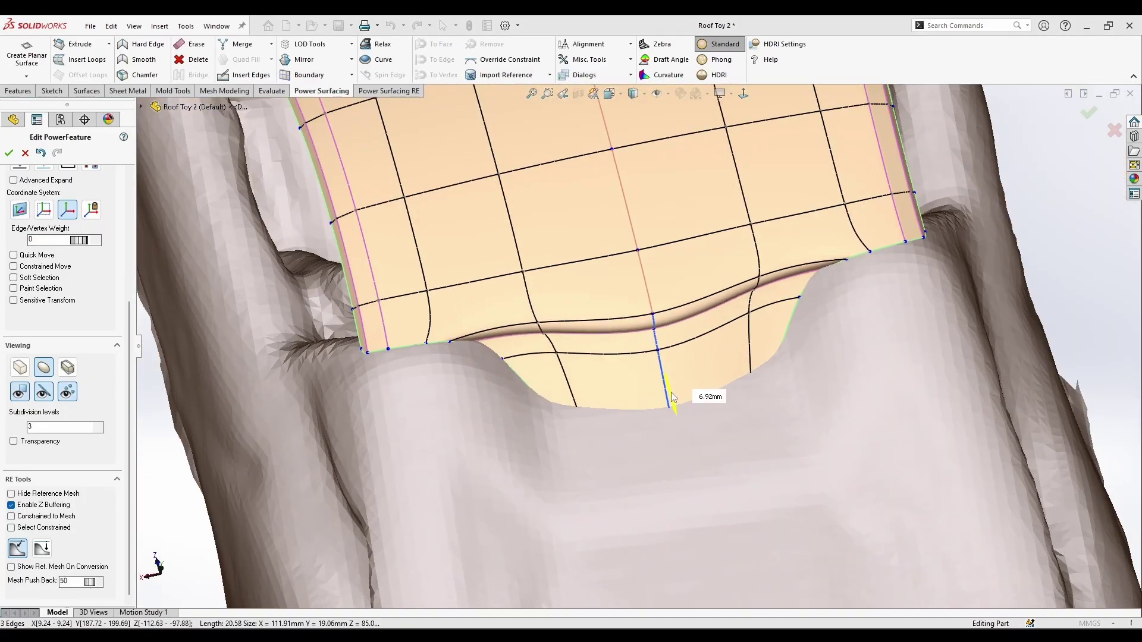
{"action": "left_click", "coordinate": [574, 357]}
- Move the bottom-edge vertices beside the centre line to follow the surface of the deck hollow from below
{"action": "scroll", "coordinate": [570, 382], "scroll_direction": "down", "scroll_amount": 3}
{"action": "scroll", "coordinate": [570, 382], "scroll_direction": "up", "scroll_amount": 5}
{"action": "middle_click_drag", "start_coordinate": [629, 520], "coordinate": [524, 357]}
{"action": "scroll", "coordinate": [511, 333], "scroll_direction": "down", "scroll_amount": 5}
{"action": "left_click_drag", "start_coordinate": [475, 340], "coordinate": [485, 349]}
{"action": "scroll", "coordinate": [663, 280], "scroll_direction": "up", "scroll_amount": 3}
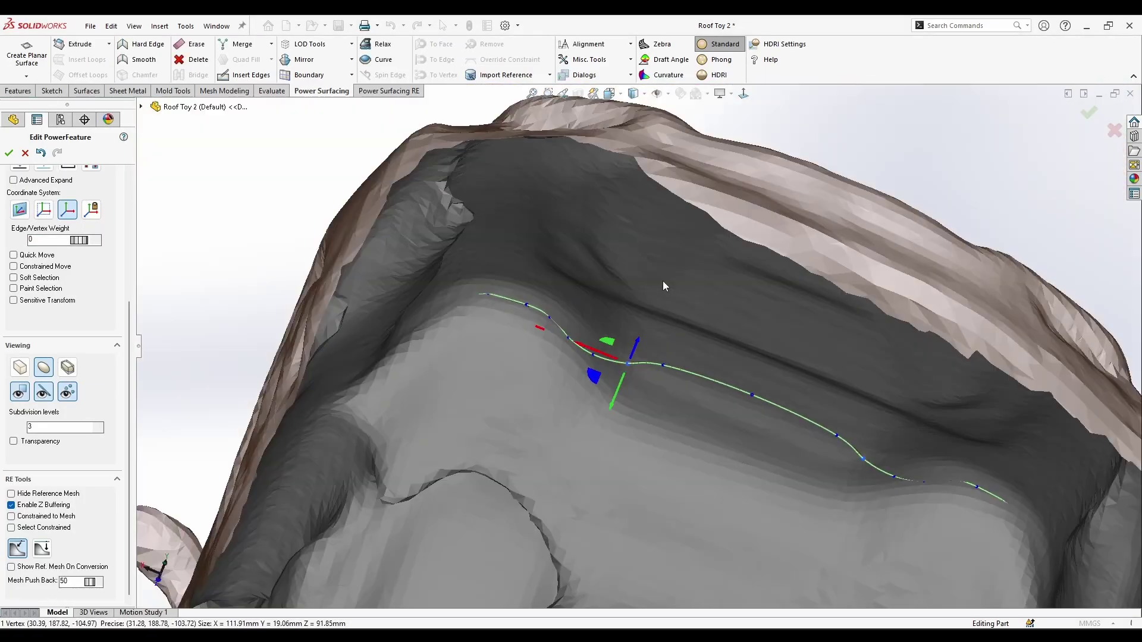
{"action": "scroll", "coordinate": [646, 333], "scroll_direction": "down", "scroll_amount": 4}
{"action": "left_click", "coordinate": [642, 321]}
{"action": "middle_click_drag", "start_coordinate": [663, 281], "coordinate": [523, 286]}
{"action": "scroll", "coordinate": [809, 336], "scroll_direction": "up", "scroll_amount": 5}
{"action": "scroll", "coordinate": [548, 362], "scroll_direction": "down", "scroll_amount": 5}
{"action": "left_click", "coordinate": [448, 338]}
{"action": "left_click_drag", "start_coordinate": [475, 364], "coordinate": [479, 368]}
- Adjust the vertices at the roof's rear side corner using the control cage and return to the smoothed surface
{"action": "middle_click_drag", "start_coordinate": [480, 368], "coordinate": [372, 438]}
{"action": "scroll", "coordinate": [372, 438], "scroll_direction": "up", "scroll_amount": 4}
{"action": "left_click_drag", "start_coordinate": [1005, 315], "coordinate": [1050, 345]}
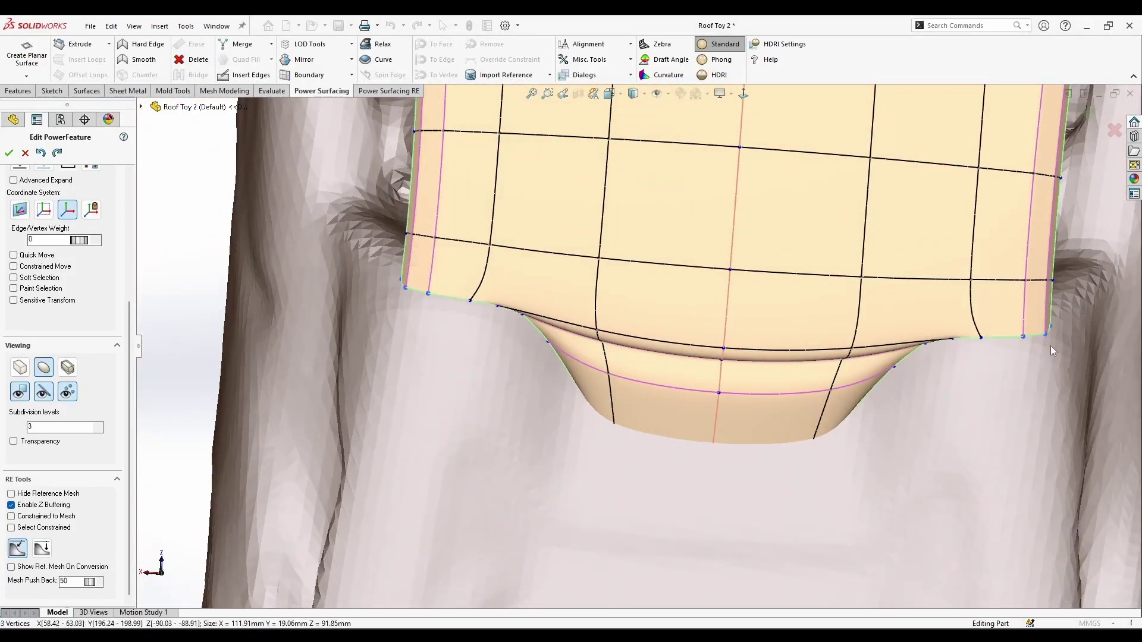
{"action": "middle_click_drag", "start_coordinate": [1051, 345], "coordinate": [951, 380]}
{"action": "left_click", "coordinate": [41, 152]}
{"action": "left_click", "coordinate": [20, 367]}
{"action": "middle_click_drag", "start_coordinate": [880, 476], "coordinate": [916, 309]}
{"action": "left_click_drag", "start_coordinate": [892, 390], "coordinate": [901, 388]}
{"action": "scroll", "coordinate": [833, 405], "scroll_direction": "up", "scroll_amount": 5}
{"action": "middle_click_drag", "start_coordinate": [416, 416], "coordinate": [704, 341]}
{"action": "left_click", "coordinate": [44, 367]}
- Select the edges along the rear lip above the deck hollow and apply Hard Edge to them
{"action": "scroll", "coordinate": [558, 333], "scroll_direction": "up", "scroll_amount": 5}
{"action": "scroll", "coordinate": [561, 388], "scroll_direction": "down", "scroll_amount": 7}
{"action": "left_click", "coordinate": [609, 363]}
{"action": "scroll", "coordinate": [604, 387], "scroll_direction": "up", "scroll_amount": 5}
{"action": "scroll", "coordinate": [604, 387], "scroll_direction": "down", "scroll_amount": 8}
{"action": "left_click", "coordinate": [604, 329]}
{"action": "middle_click_drag", "start_coordinate": [605, 329], "coordinate": [770, 333]}
{"action": "scroll", "coordinate": [737, 295], "scroll_direction": "up", "scroll_amount": 5}
{"action": "left_click", "coordinate": [672, 381]}
{"action": "left_click", "coordinate": [141, 44]}
- Shift an edge of the rear lip slightly to refine its overhang above the deck hollow
{"action": "scroll", "coordinate": [769, 333], "scroll_direction": "up", "scroll_amount": 6}
{"action": "scroll", "coordinate": [715, 420], "scroll_direction": "down", "scroll_amount": 5}
{"action": "middle_click_drag", "start_coordinate": [715, 420], "coordinate": [797, 357]}
{"action": "left_click", "coordinate": [802, 349]}
{"action": "left_click_drag", "start_coordinate": [803, 371], "coordinate": [805, 381]}
{"action": "scroll", "coordinate": [805, 381], "scroll_direction": "up", "scroll_amount": 6}
- Set the weight of the rear lip's centre edge to 69 and reposition the edge slightly in the smoothed view
{"action": "middle_click_drag", "start_coordinate": [806, 381], "coordinate": [595, 487]}
{"action": "left_click", "coordinate": [19, 368]}
{"action": "left_click", "coordinate": [735, 520]}
{"action": "right_click", "coordinate": [735, 520]}
{"action": "left_click", "coordinate": [821, 562]}
{"action": "left_click", "coordinate": [44, 557]}
{"action": "scroll", "coordinate": [634, 416], "scroll_direction": "up", "scroll_amount": 5}
{"action": "left_click", "coordinate": [490, 462]}
{"action": "middle_click_drag", "start_coordinate": [634, 526], "coordinate": [690, 369]}
{"action": "left_click_drag", "start_coordinate": [688, 334], "coordinate": [689, 326]}
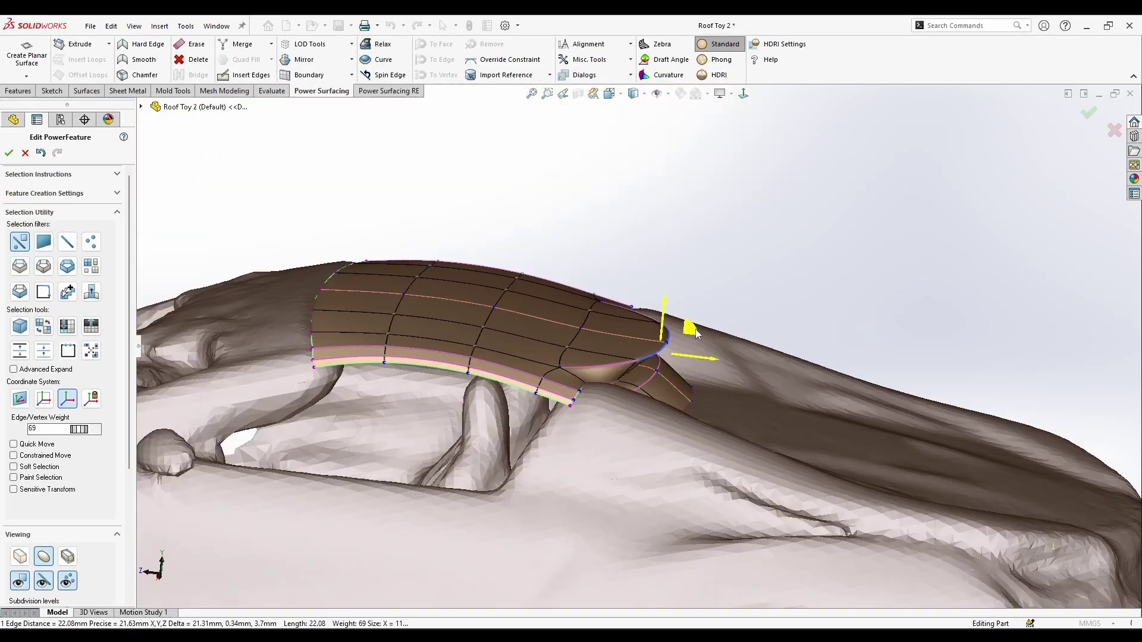
- Fine-tune the shape of the roof's rear lip once more and review the roof from behind
{"action": "middle_click_drag", "start_coordinate": [689, 327], "coordinate": [607, 392]}
{"action": "scroll", "coordinate": [664, 329], "scroll_direction": "up", "scroll_amount": 5}
{"action": "scroll", "coordinate": [607, 357], "scroll_direction": "down", "scroll_amount": 4}
{"action": "left_click_drag", "start_coordinate": [667, 324], "coordinate": [660, 336]}
{"action": "scroll", "coordinate": [660, 336], "scroll_direction": "up", "scroll_amount": 4}
{"action": "middle_click_drag", "start_coordinate": [702, 381], "coordinate": [900, 462]}
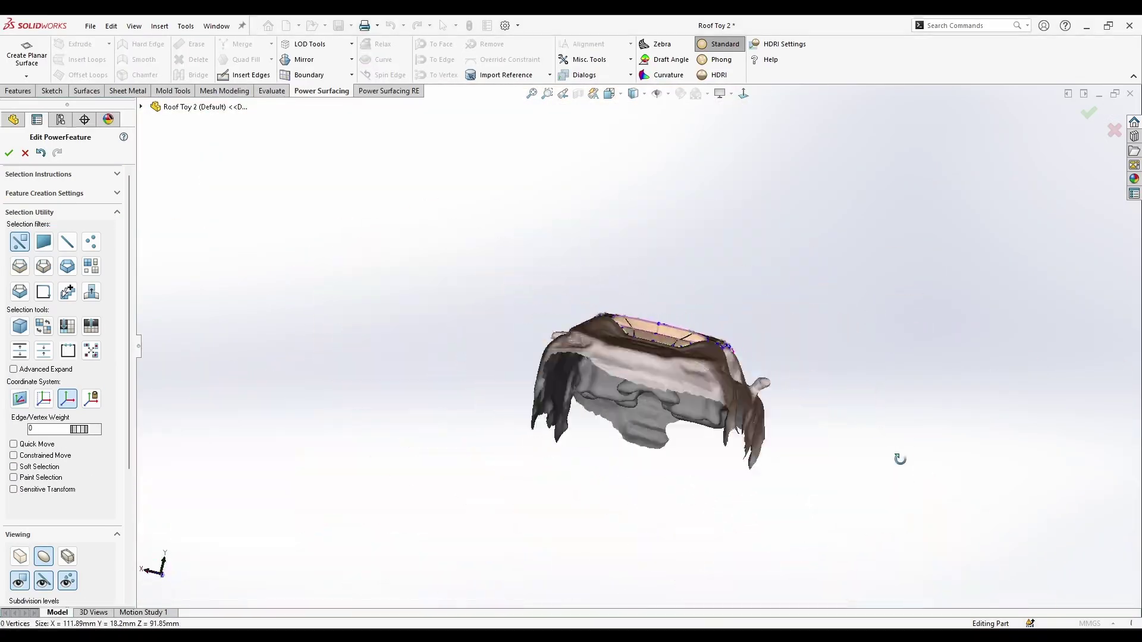
- Insert an edge loop along the narrow strip of faces on the roof's rear lip in the unsmoothed control-mesh display
{"action": "scroll", "coordinate": [684, 333], "scroll_direction": "down", "scroll_amount": 6}
{"action": "middle_click_drag", "start_coordinate": [744, 405], "coordinate": [692, 366]}
{"action": "scroll", "coordinate": [693, 366], "scroll_direction": "up", "scroll_amount": 8}
{"action": "middle_click_drag", "start_coordinate": [654, 405], "coordinate": [515, 512]}
{"action": "scroll", "coordinate": [607, 345], "scroll_direction": "down", "scroll_amount": 6}
{"action": "mouse_move", "coordinate": [607, 345]}
{"action": "middle_mouse_down"}
{"action": "mouse_move", "coordinate": [655, 395]}
{"action": "mouse_move", "coordinate": [625, 357]}
{"action": "middle_mouse_up"}
{"action": "left_click", "coordinate": [19, 556]}
{"action": "left_click", "coordinate": [244, 75]}
{"action": "scroll", "coordinate": [618, 380], "scroll_direction": "down", "scroll_amount": 3}
{"action": "left_click", "coordinate": [616, 409]}
{"action": "scroll", "coordinate": [595, 452], "scroll_direction": "up", "scroll_amount": 4}
{"action": "scroll", "coordinate": [591, 466], "scroll_direction": "down", "scroll_amount": 5}
{"action": "left_click", "coordinate": [562, 533]}
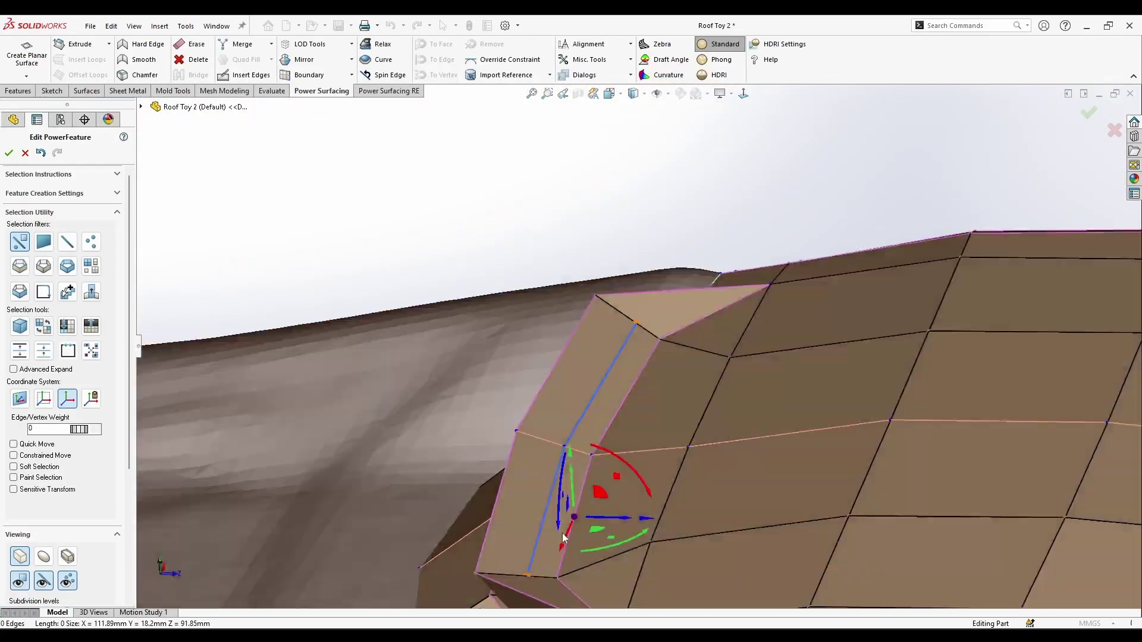
{"action": "scroll", "coordinate": [595, 475], "scroll_direction": "up", "scroll_amount": 2}
{"action": "left_click", "coordinate": [297, 351]}
- Examine the smoothed roof from the side and above for its curvature and its fit against the car body
{"action": "middle_click_drag", "start_coordinate": [297, 351], "coordinate": [404, 311]}
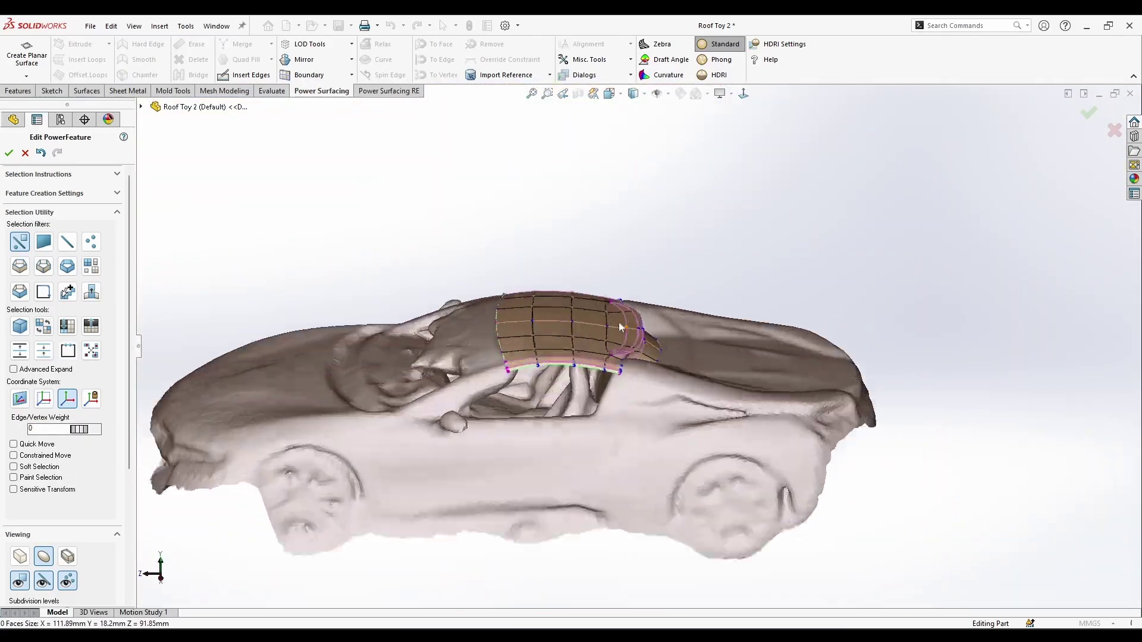
{"action": "scroll", "coordinate": [619, 322], "scroll_direction": "down", "scroll_amount": 5}
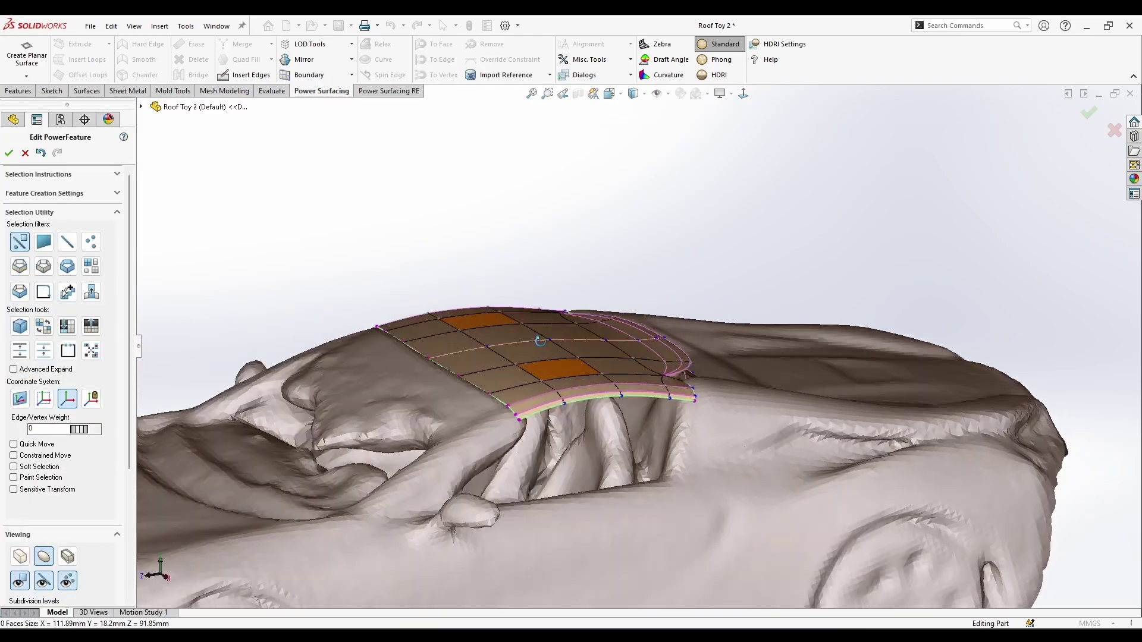
{"action": "middle_click_drag", "start_coordinate": [540, 341], "coordinate": [601, 427]}
{"action": "scroll", "coordinate": [601, 427], "scroll_direction": "down", "scroll_amount": 3}
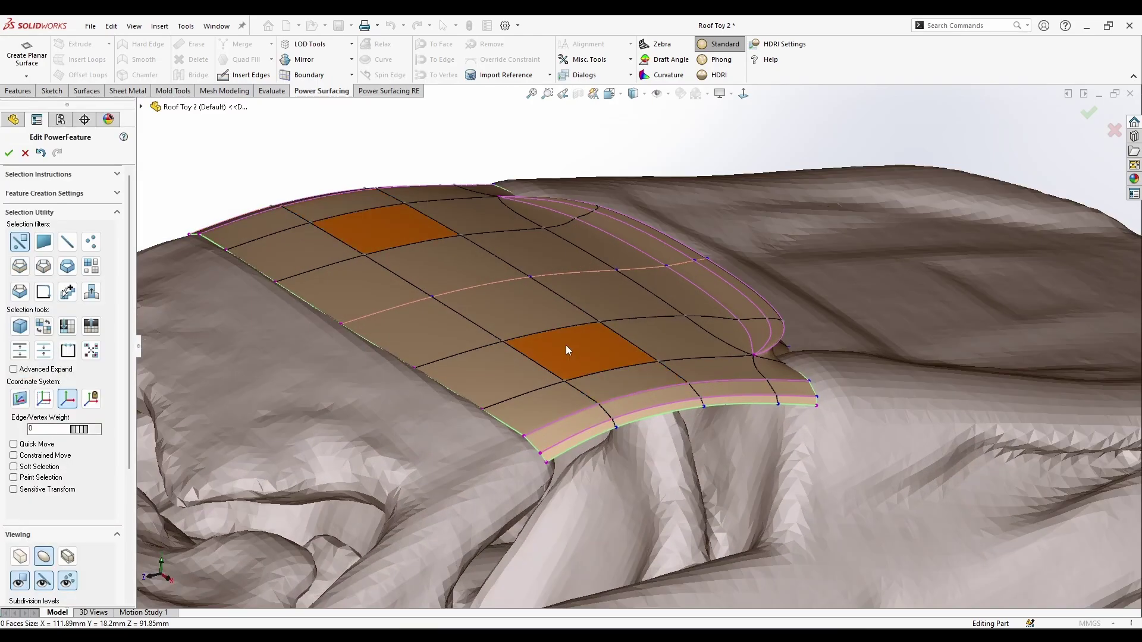
{"action": "middle_click_drag", "start_coordinate": [565, 345], "coordinate": [511, 431]}
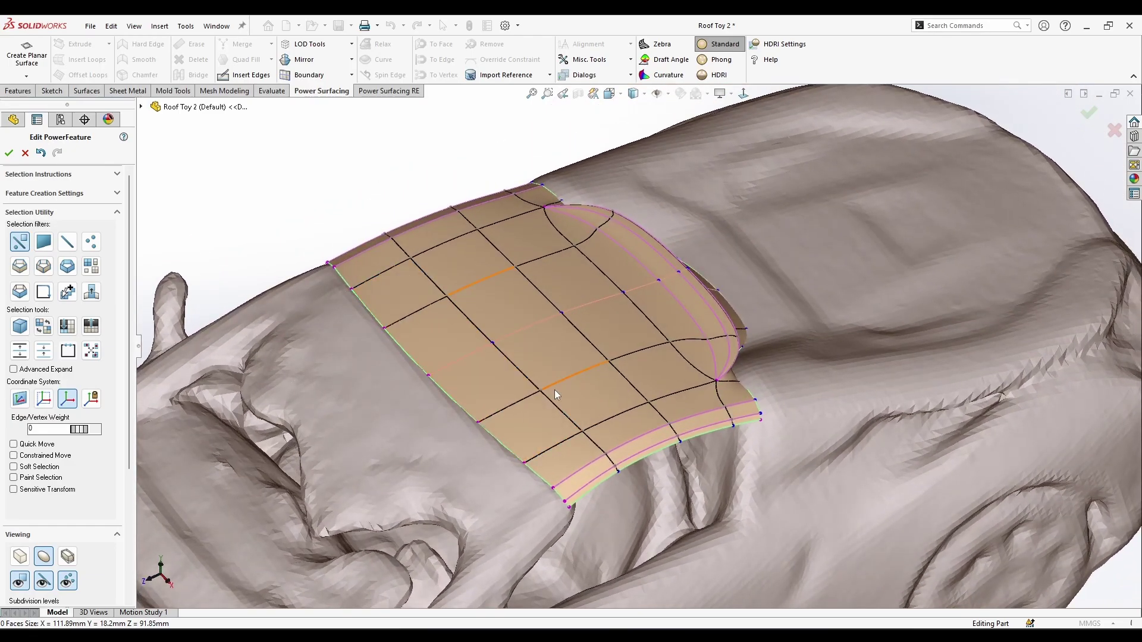
{"action": "middle_click_drag", "start_coordinate": [554, 392], "coordinate": [507, 329]}
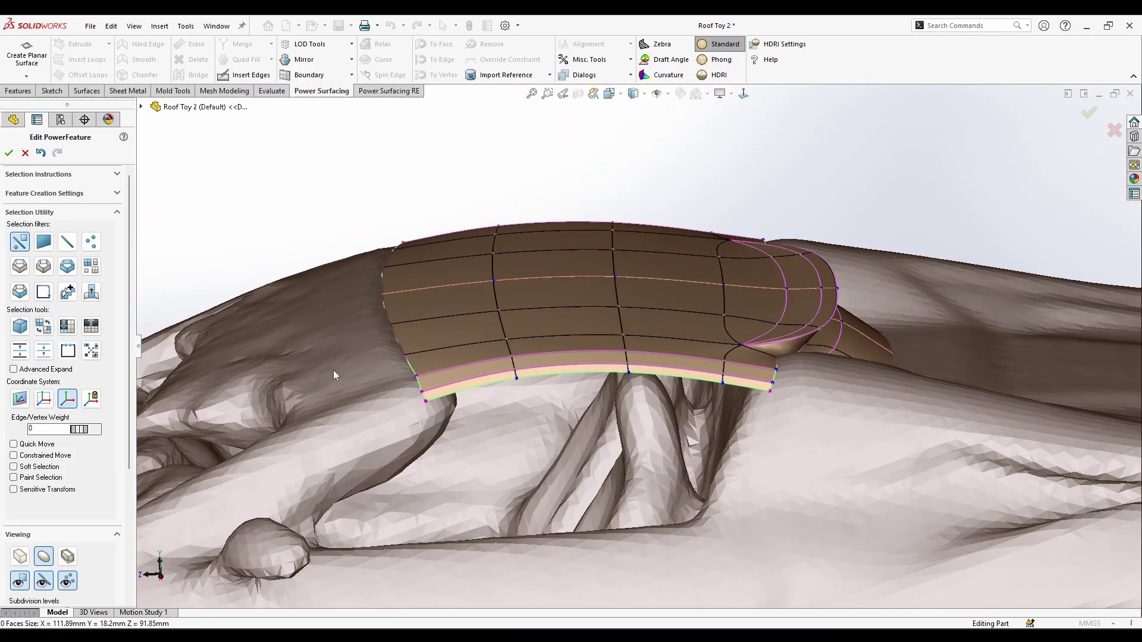
{"action": "middle_click_drag", "start_coordinate": [446, 381], "coordinate": [336, 360]}
{"action": "mouse_move", "coordinate": [646, 362]}
{"action": "middle_mouse_down"}
{"action": "mouse_move", "coordinate": [668, 395]}
{"action": "mouse_move", "coordinate": [678, 470]}
{"action": "mouse_move", "coordinate": [691, 365]}
{"action": "mouse_move", "coordinate": [663, 362]}
{"action": "middle_mouse_up"}
- Move the boundary vertex at the rear end of the roof's side rail so it follows the fender bulge
{"action": "scroll", "coordinate": [537, 315], "scroll_direction": "down", "scroll_amount": 4}
{"action": "left_click", "coordinate": [560, 311]}
{"action": "middle_click_drag", "start_coordinate": [560, 312], "coordinate": [590, 365]}
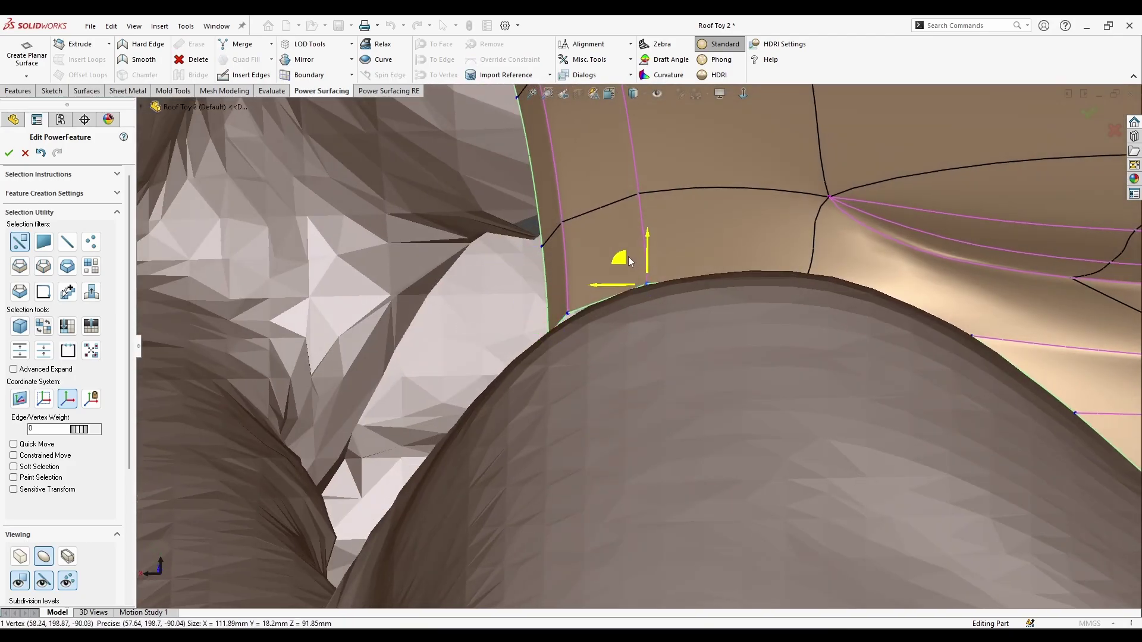
{"action": "scroll", "coordinate": [637, 297], "scroll_direction": "up", "scroll_amount": 4}
{"action": "middle_click_drag", "start_coordinate": [639, 309], "coordinate": [657, 392]}
{"action": "left_click", "coordinate": [667, 457]}
- Set the subdivision levels to 2 and hide the reference mesh to isolate the roof surface
{"action": "scroll", "coordinate": [663, 449], "scroll_direction": "up", "scroll_amount": 2}
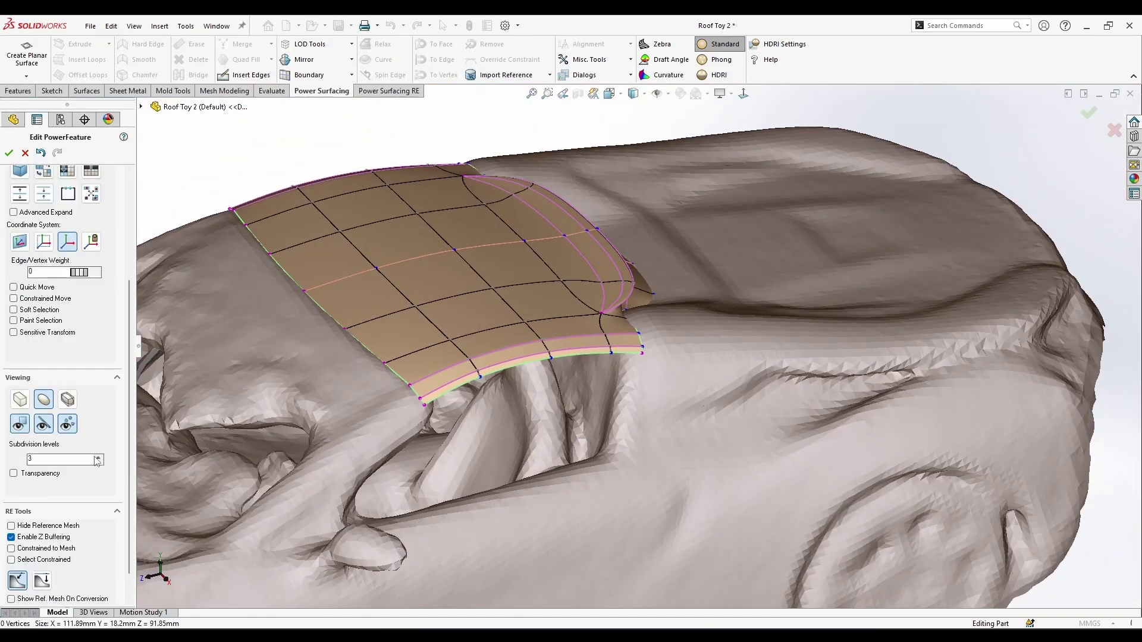
{"action": "left_click", "coordinate": [56, 495]}
{"action": "middle_click_drag", "start_coordinate": [308, 489], "coordinate": [456, 404]}
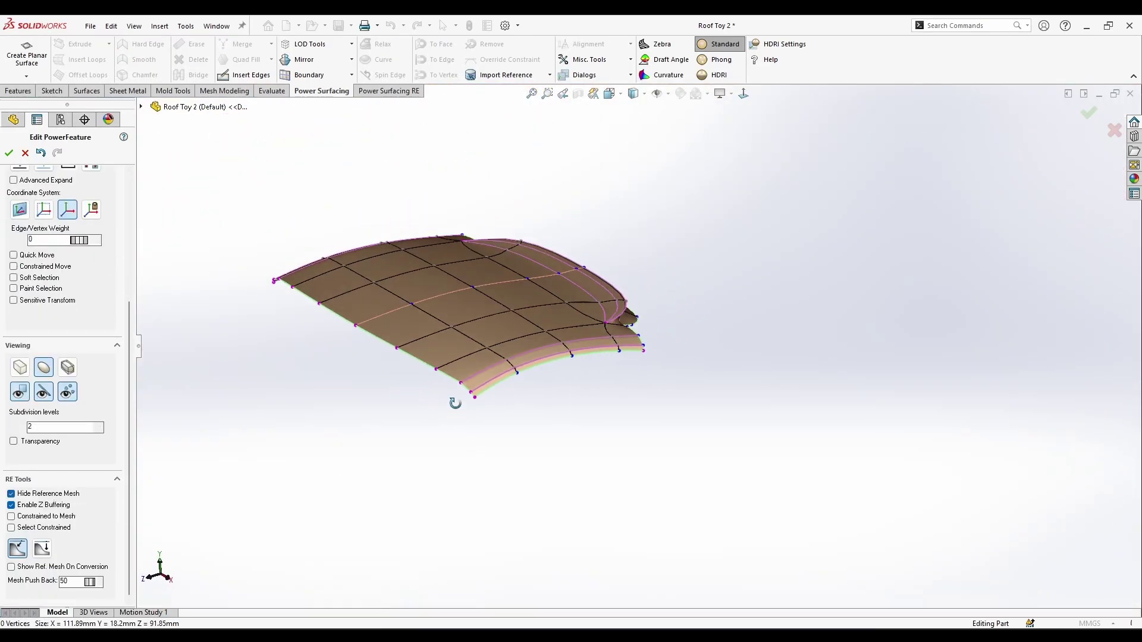
{"action": "middle_click_drag", "start_coordinate": [308, 375], "coordinate": [310, 411]}
{"action": "scroll", "coordinate": [791, 284], "scroll_direction": "down", "scroll_amount": 4}
{"action": "middle_click_drag", "start_coordinate": [791, 285], "coordinate": [893, 227]}
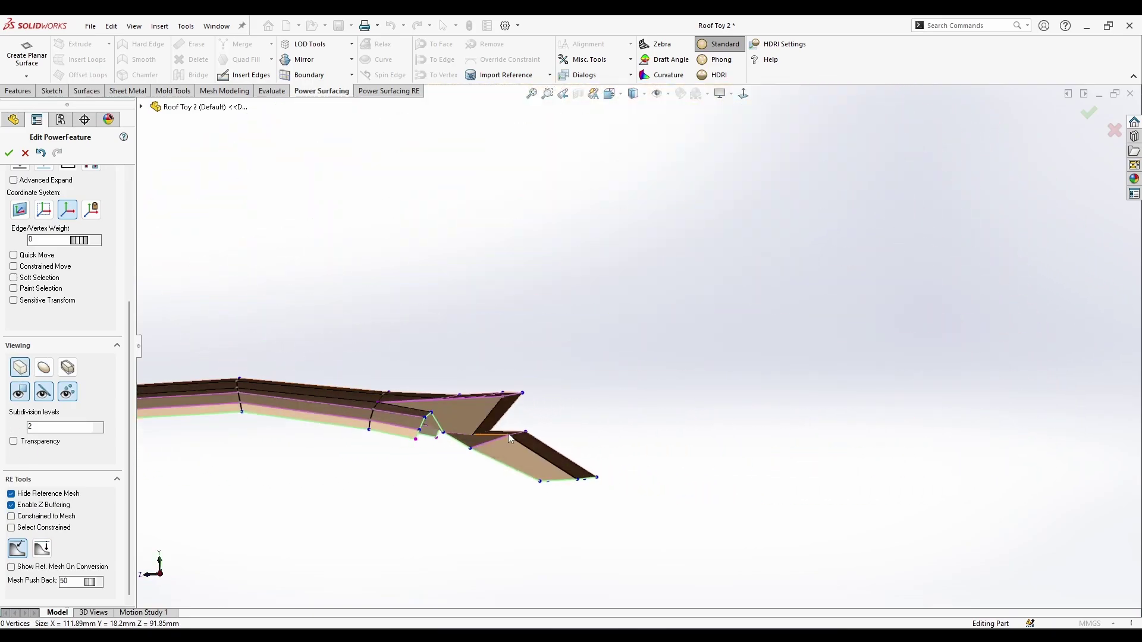
- Show the reference mesh and raise the boundary vertex in the notch between the side rail and rear lip
{"action": "middle_click_drag", "start_coordinate": [510, 437], "coordinate": [465, 445]}
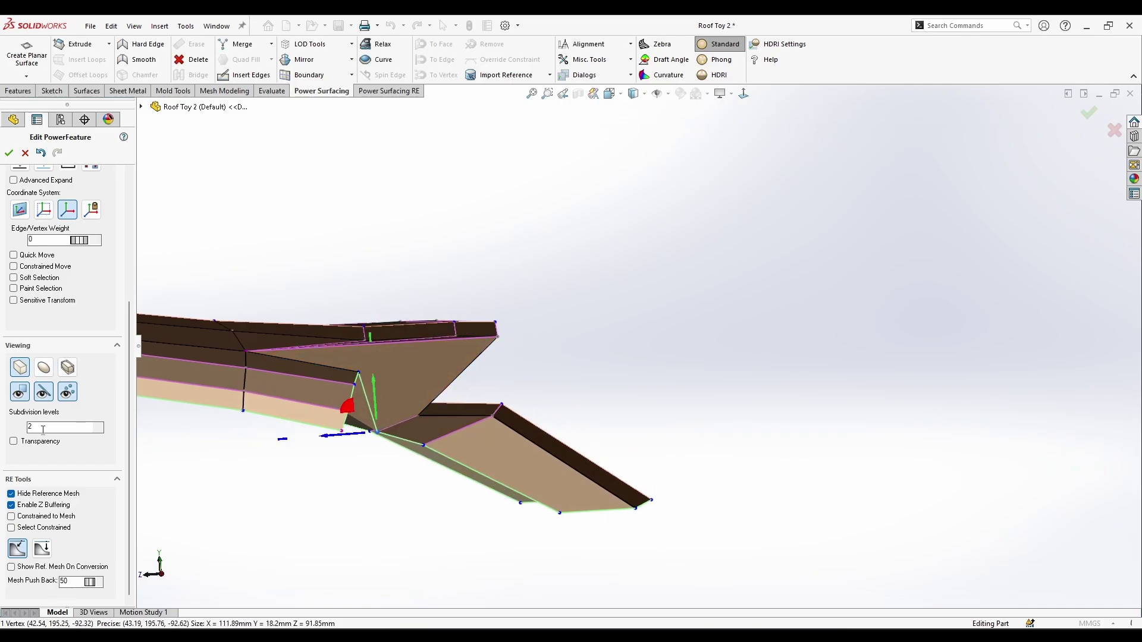
{"action": "left_click", "coordinate": [33, 494]}
{"action": "left_click_drag", "start_coordinate": [348, 407], "coordinate": [345, 393]}
{"action": "middle_click_drag", "start_coordinate": [395, 469], "coordinate": [294, 452]}
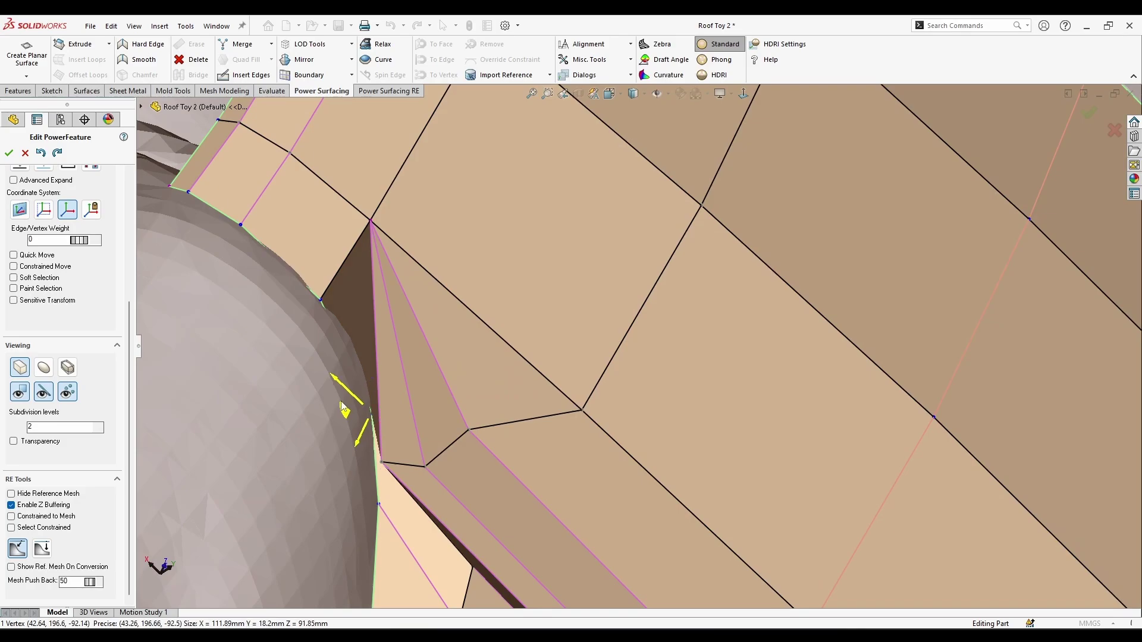
{"action": "middle_click_drag", "start_coordinate": [344, 409], "coordinate": [400, 417]}
- Fine-tune the notch vertex's position along the fender bulge beside the rear lip
{"action": "middle_click_drag", "start_coordinate": [459, 480], "coordinate": [305, 403]}
{"action": "middle_click_drag", "start_coordinate": [381, 452], "coordinate": [498, 462]}
{"action": "scroll", "coordinate": [549, 380], "scroll_direction": "down", "scroll_amount": 4}
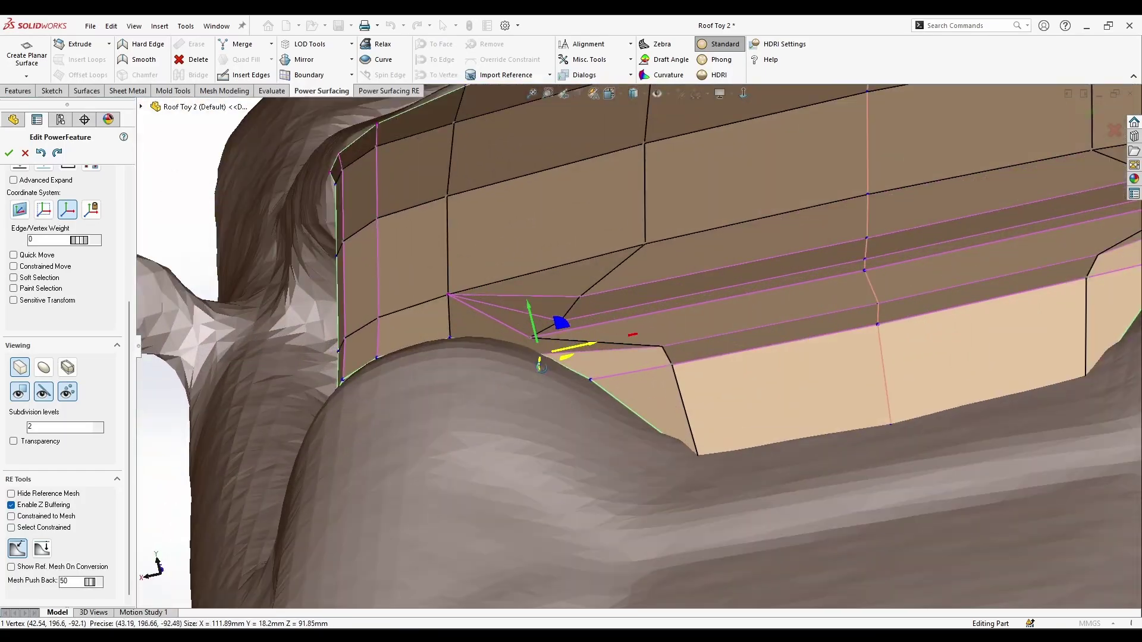
{"action": "left_click_drag", "start_coordinate": [542, 361], "coordinate": [538, 366]}
{"action": "middle_click_drag", "start_coordinate": [553, 381], "coordinate": [656, 373]}
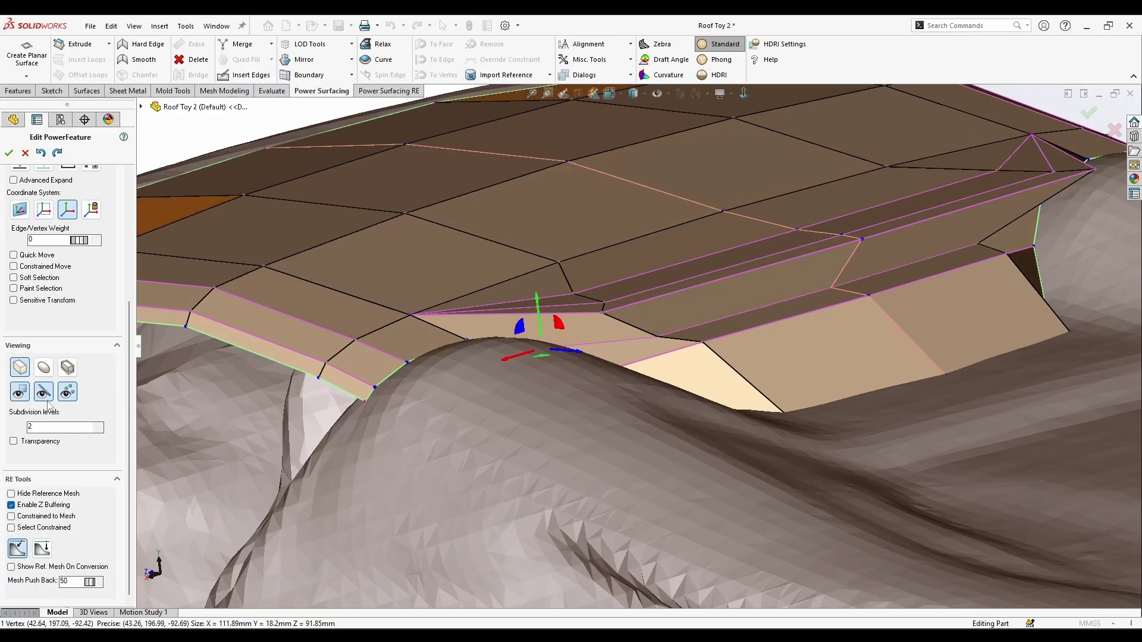
{"action": "middle_click_drag", "start_coordinate": [447, 410], "coordinate": [410, 463]}
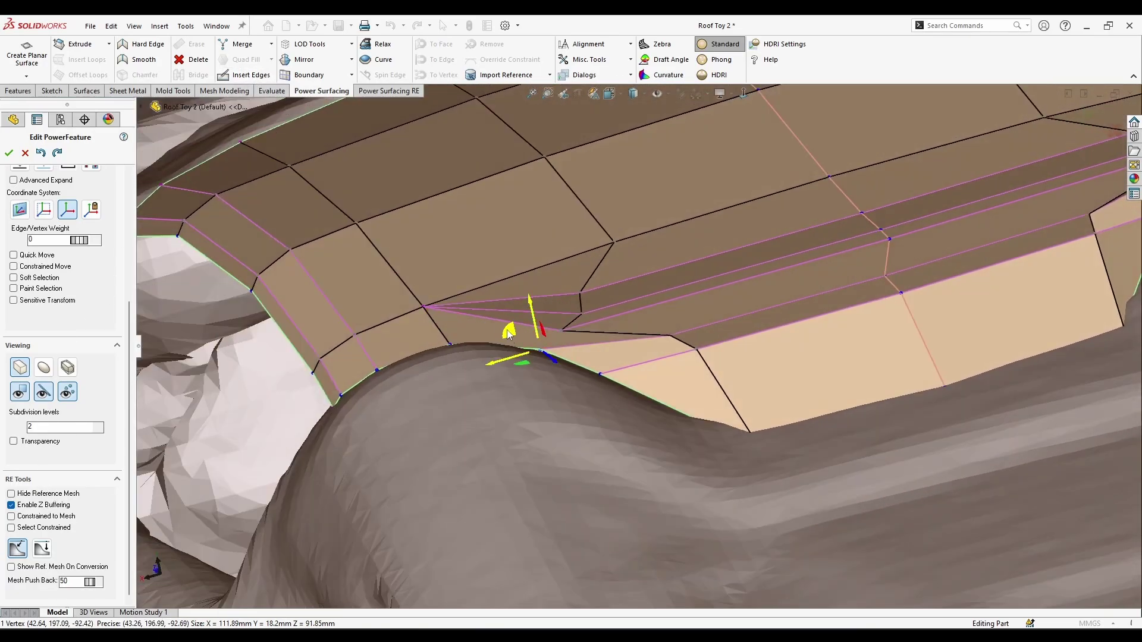
- Hide the reference mesh and adjust the neighbouring boundary vertex between the side rail and rear lip
{"action": "left_click", "coordinate": [35, 496]}
{"action": "middle_click_drag", "start_coordinate": [607, 482], "coordinate": [565, 411]}
{"action": "left_click", "coordinate": [539, 464]}
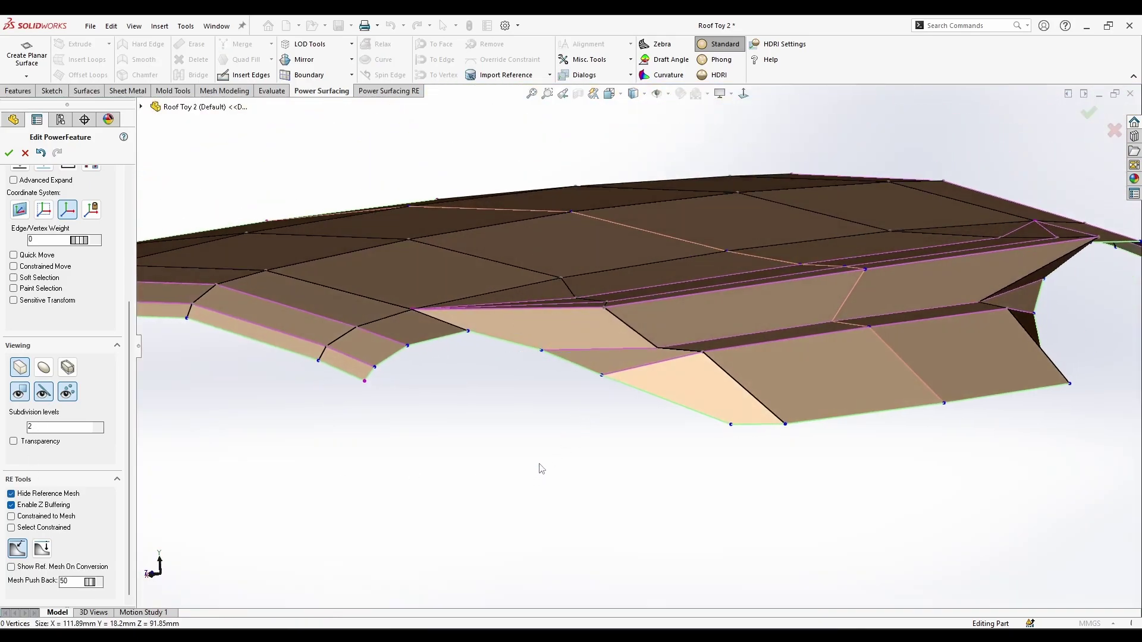
{"action": "left_click", "coordinate": [543, 351]}
{"action": "left_click", "coordinate": [603, 309]}
{"action": "key", "text": "Escape"}
{"action": "middle_click_drag", "start_coordinate": [537, 392], "coordinate": [480, 329]}
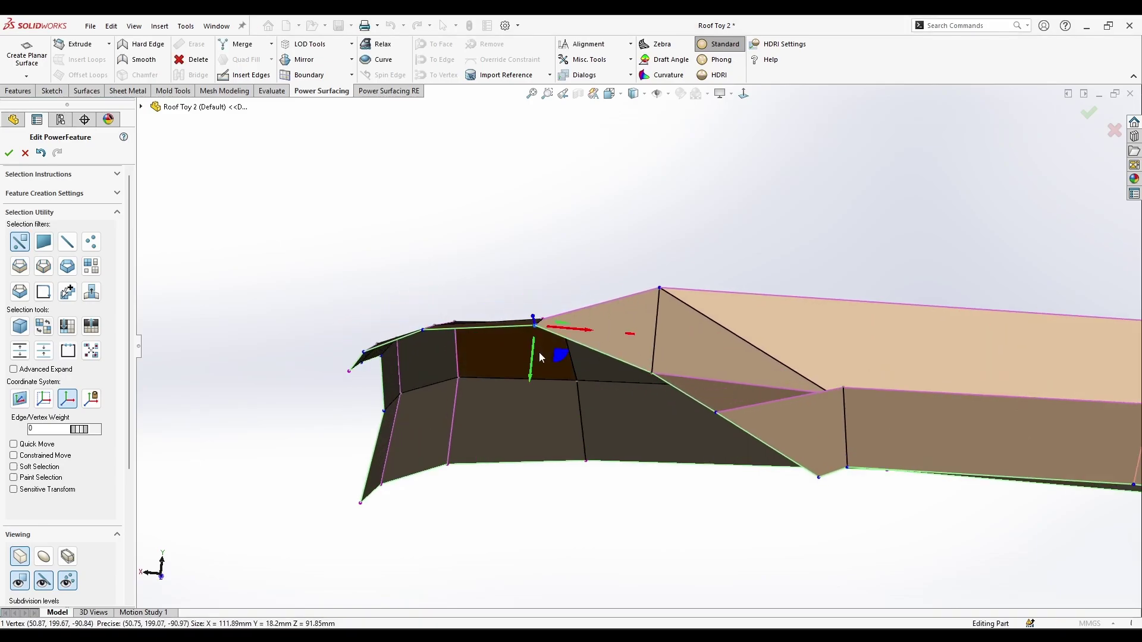
{"action": "scroll", "coordinate": [540, 358], "scroll_direction": "up", "scroll_amount": 2}
{"action": "left_click", "coordinate": [577, 450]}
- Thicken the roof surface by -1.93 mm
{"action": "middle_click_drag", "start_coordinate": [577, 450], "coordinate": [772, 508]}
{"action": "scroll", "coordinate": [738, 485], "scroll_direction": "up", "scroll_amount": 3}
{"action": "middle_click_drag", "start_coordinate": [676, 454], "coordinate": [369, 246]}
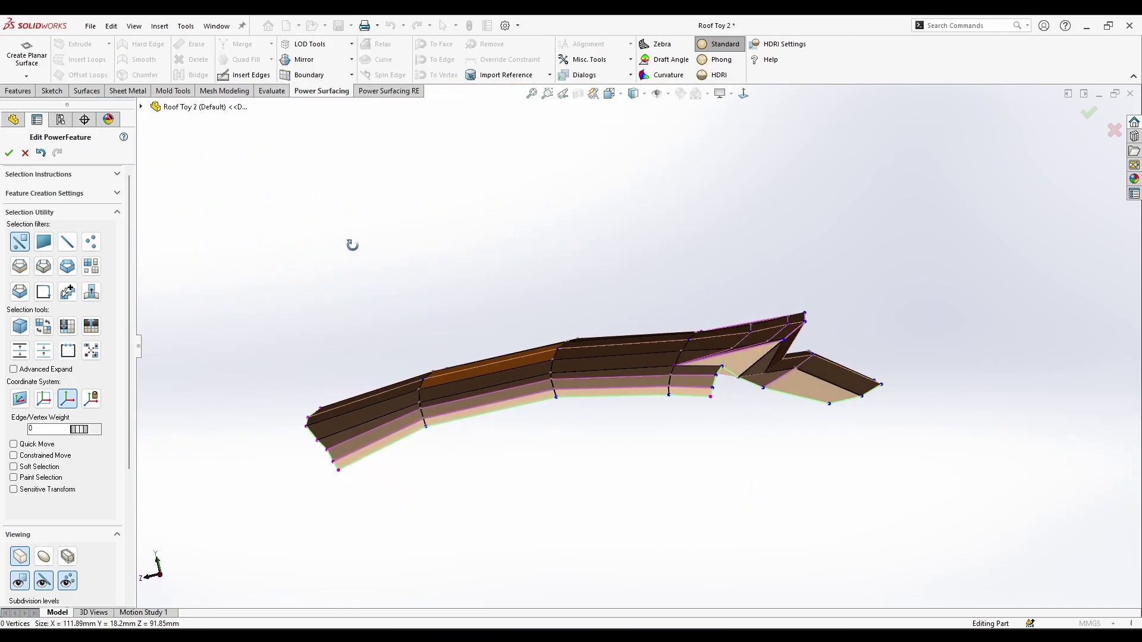
{"action": "scroll", "coordinate": [725, 336], "scroll_direction": "down", "scroll_amount": 3}
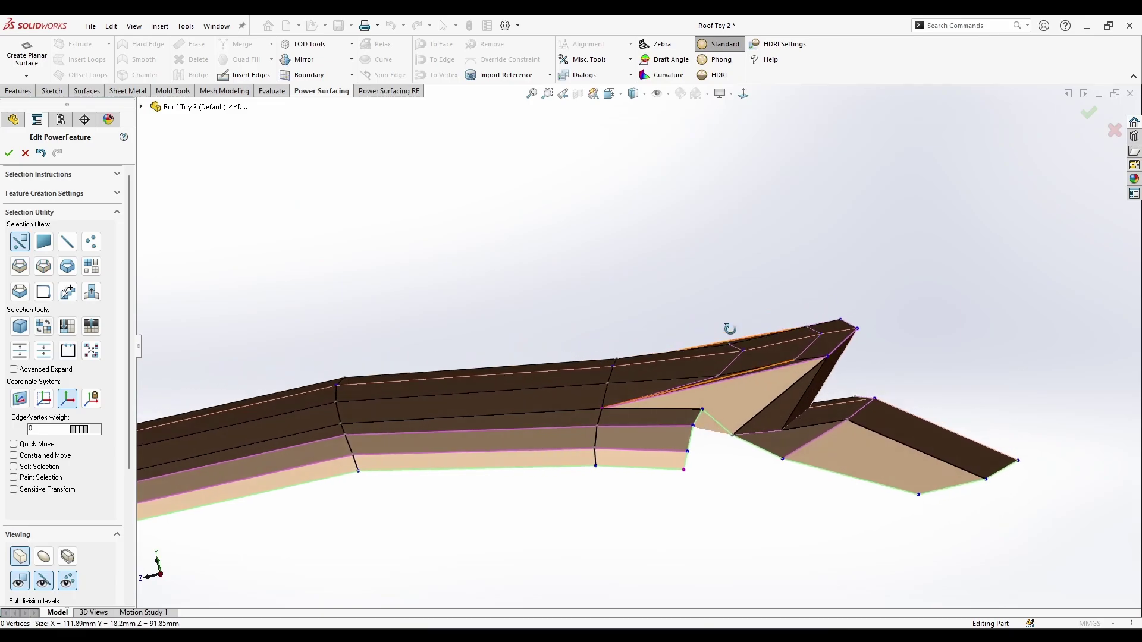
{"action": "middle_click_drag", "start_coordinate": [737, 354], "coordinate": [421, 385]}
{"action": "scroll", "coordinate": [357, 178], "scroll_direction": "down", "scroll_amount": 3}
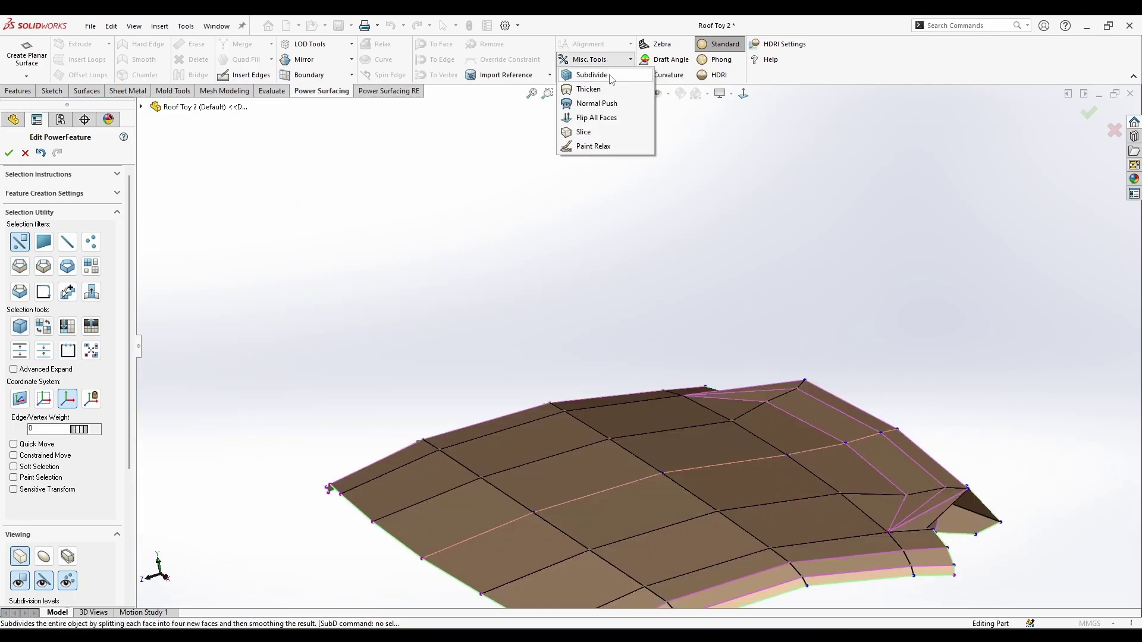
{"action": "left_click", "coordinate": [588, 89]}
{"action": "middle_click_drag", "start_coordinate": [701, 490], "coordinate": [34, 241]}
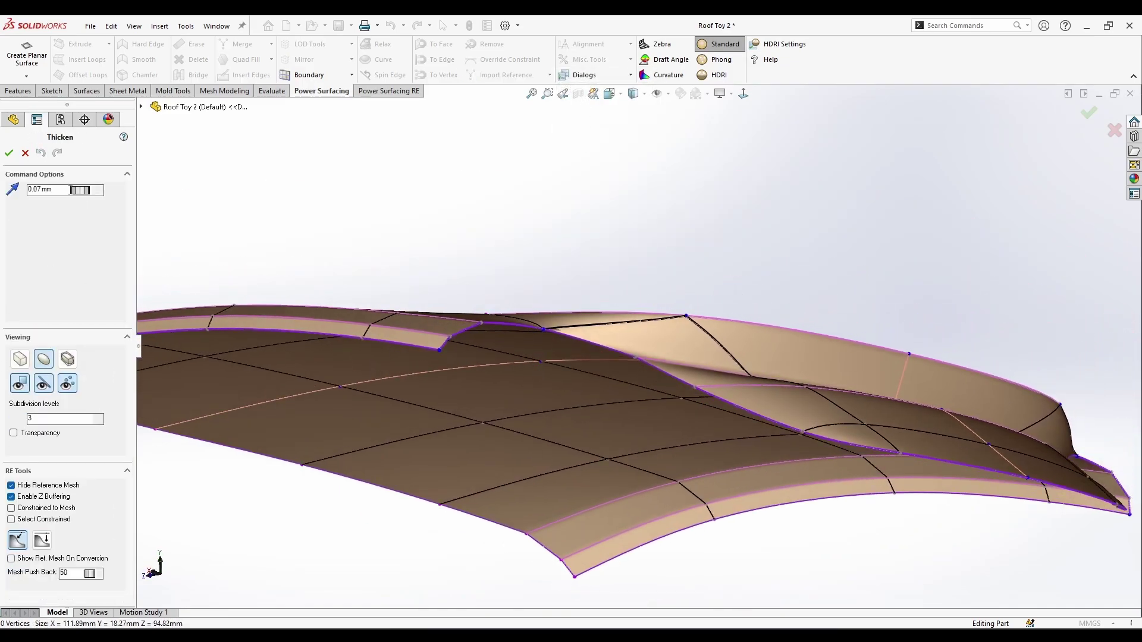
{"action": "scroll", "coordinate": [76, 197], "scroll_direction": "down", "scroll_amount": 1}
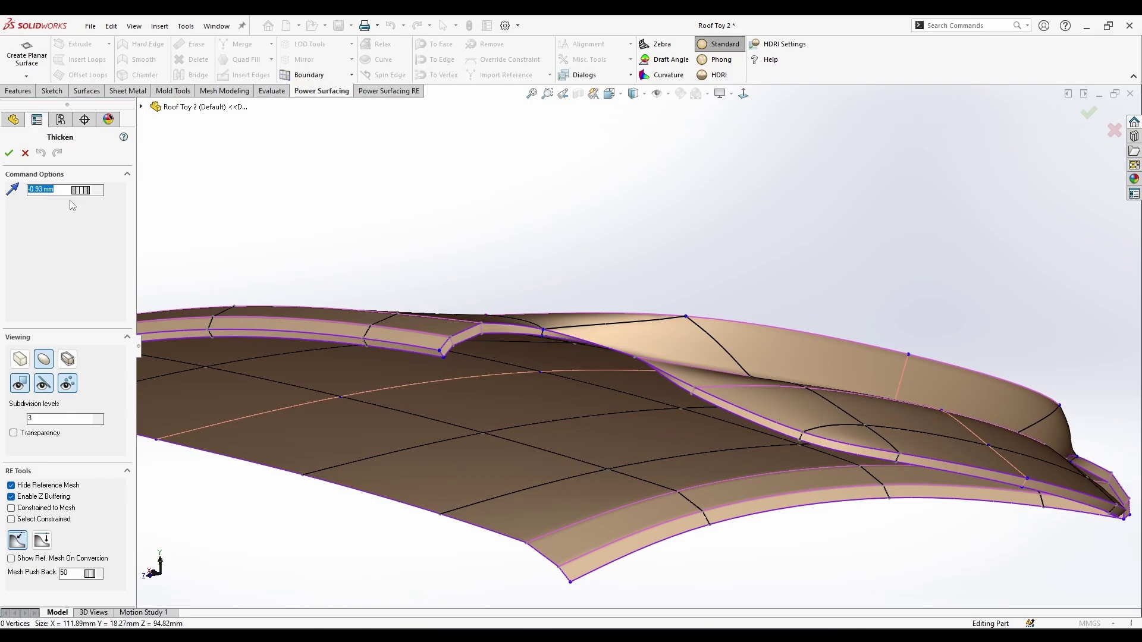
{"action": "middle_click_drag", "start_coordinate": [142, 262], "coordinate": [682, 282]}
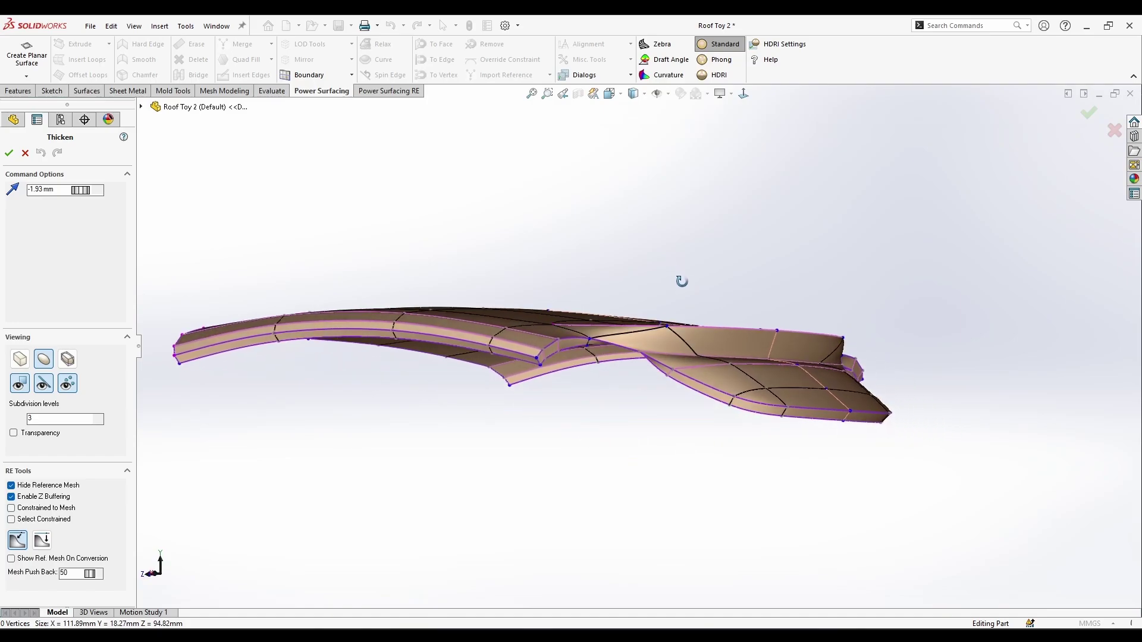
{"action": "left_click", "coordinate": [6, 153]}
- Nudge the lower vertex of the thickened edge in the notch beside the rear lip
{"action": "scroll", "coordinate": [730, 409], "scroll_direction": "down", "scroll_amount": 3}
{"action": "middle_click_drag", "start_coordinate": [701, 373], "coordinate": [623, 280]}
{"action": "left_click", "coordinate": [625, 327]}
{"action": "middle_click_drag", "start_coordinate": [624, 328], "coordinate": [539, 325]}
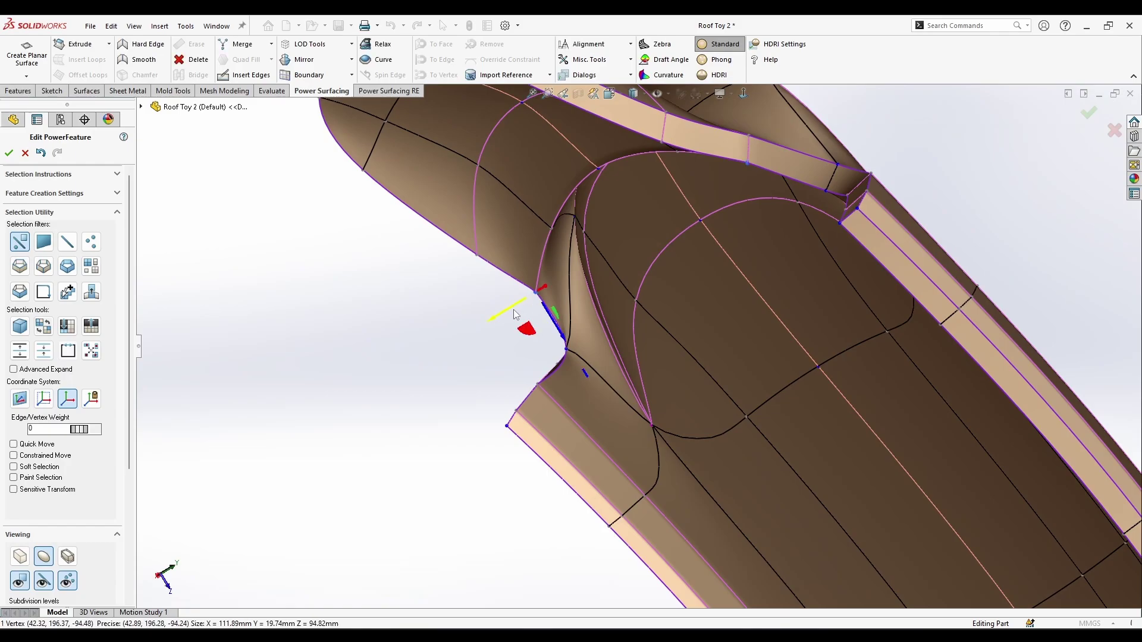
{"action": "left_click_drag", "start_coordinate": [512, 333], "coordinate": [523, 324]}
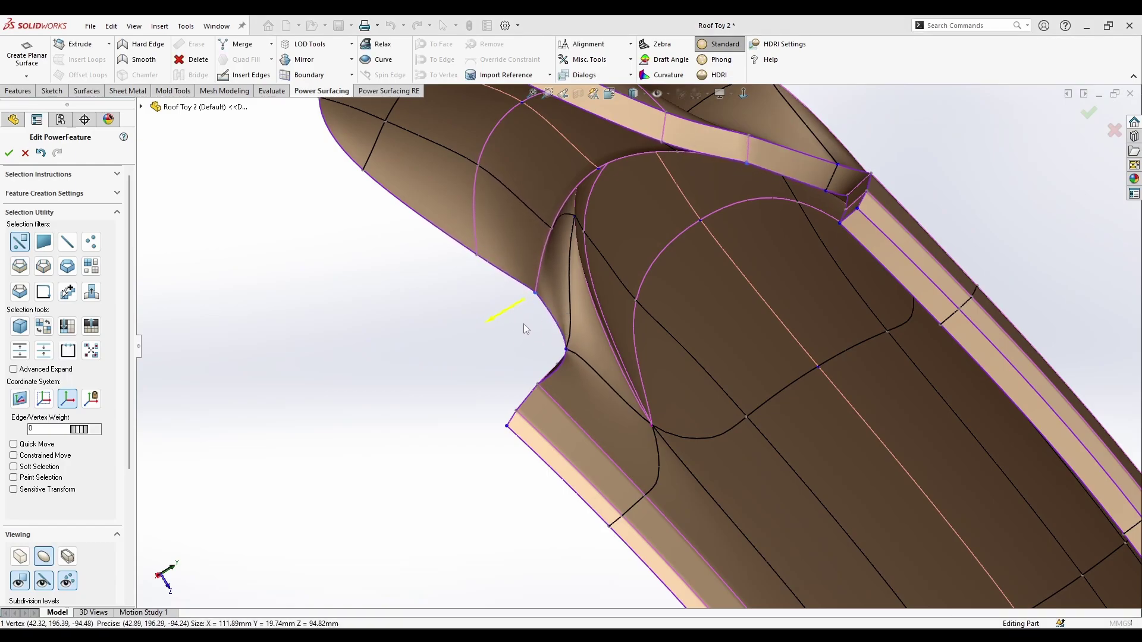
{"action": "middle_click_drag", "start_coordinate": [523, 324], "coordinate": [749, 355]}
- Nudge the underside vertex on the thickened edge of the deck transition to even out its wall
{"action": "scroll", "coordinate": [523, 349], "scroll_direction": "up", "scroll_amount": 3}
{"action": "left_click", "coordinate": [662, 461]}
{"action": "scroll", "coordinate": [602, 352], "scroll_direction": "down", "scroll_amount": 4}
{"action": "scroll", "coordinate": [602, 357], "scroll_direction": "up", "scroll_amount": 2}
{"action": "left_click", "coordinate": [643, 369]}
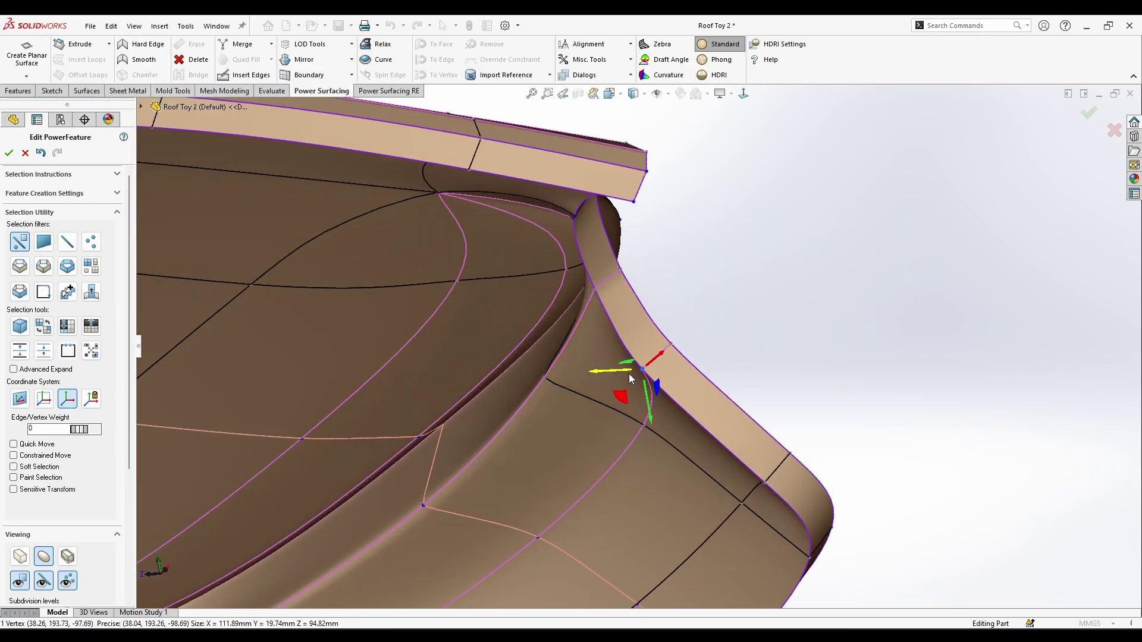
{"action": "left_click_drag", "start_coordinate": [629, 394], "coordinate": [631, 395]}
{"action": "scroll", "coordinate": [631, 395], "scroll_direction": "up", "scroll_amount": 3}
{"action": "middle_click_drag", "start_coordinate": [633, 396], "coordinate": [584, 435]}
- Change the selection filter and show the reference mesh again around the thickened roof
{"action": "left_click", "coordinate": [640, 467]}
{"action": "scroll", "coordinate": [644, 381], "scroll_direction": "down", "scroll_amount": 2}
{"action": "right_click", "coordinate": [946, 377]}
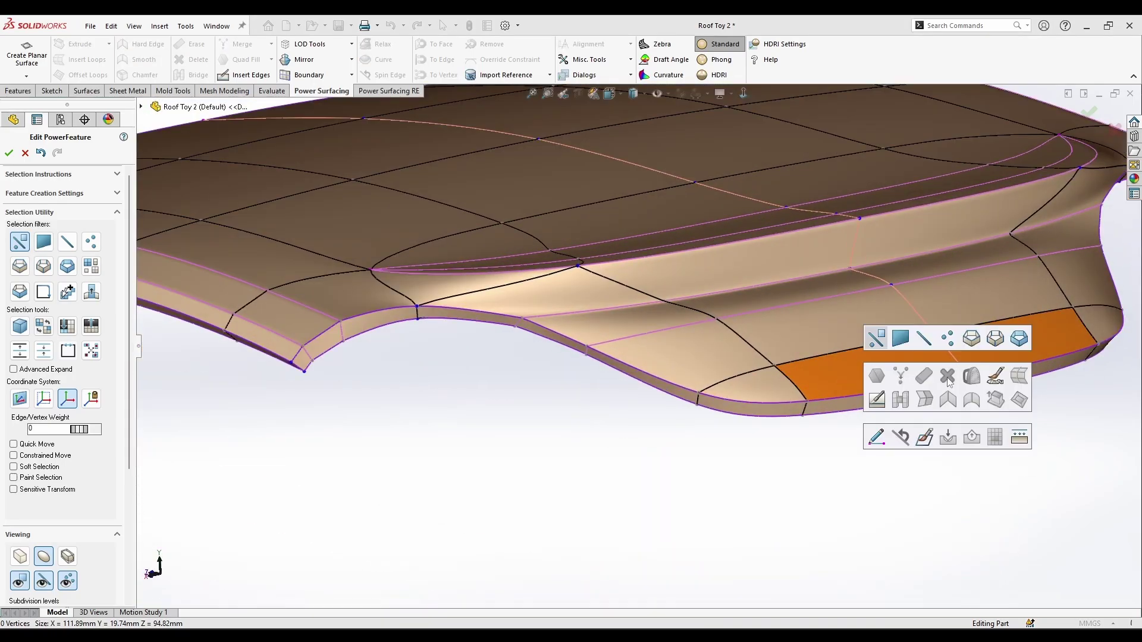
{"action": "left_click", "coordinate": [971, 340]}
{"action": "key", "text": "s"}
{"action": "middle_click_drag", "start_coordinate": [740, 384], "coordinate": [620, 533]}
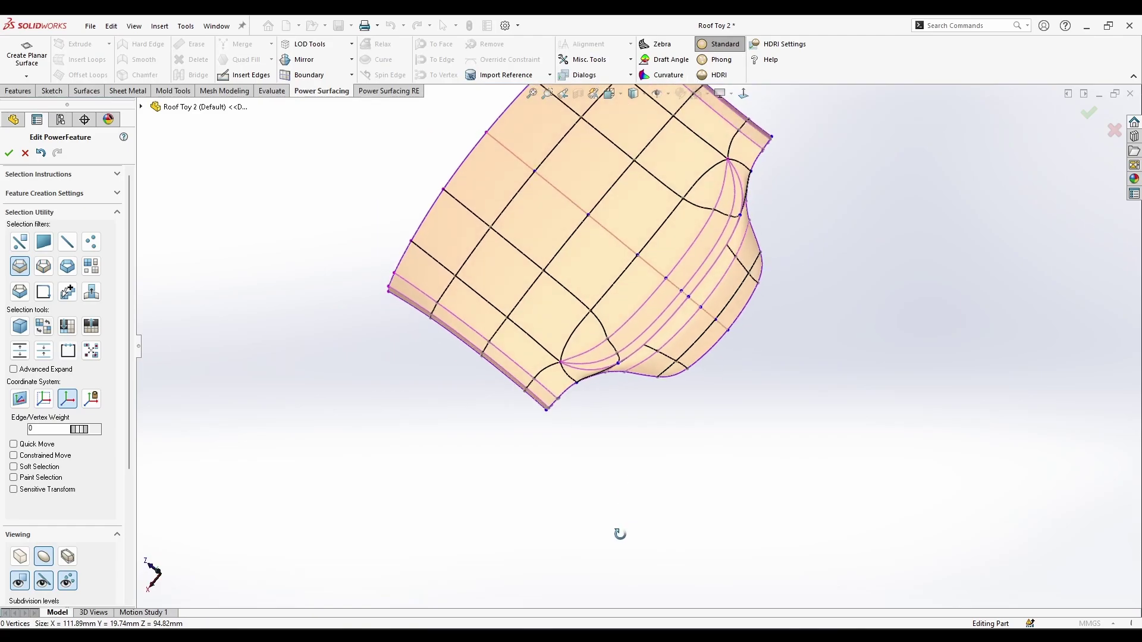
{"action": "left_click", "coordinate": [34, 526]}
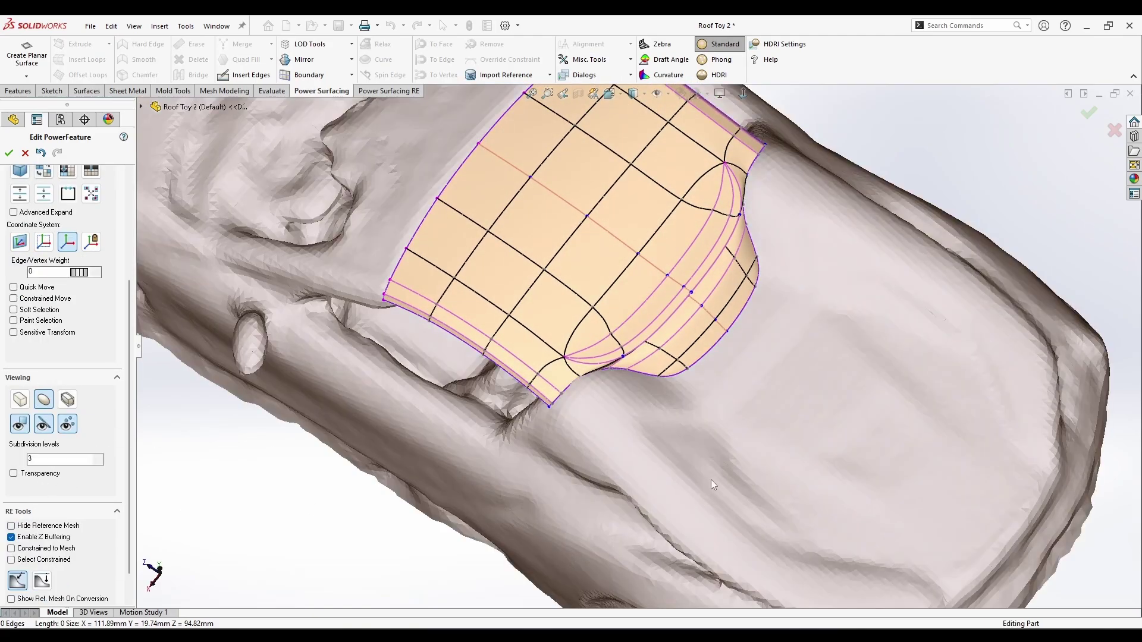
- Select the upper and lower vertices at the deck transition's side corner and shift them together to refine its outline
{"action": "middle_click_drag", "start_coordinate": [711, 480], "coordinate": [556, 318]}
{"action": "scroll", "coordinate": [530, 356], "scroll_direction": "down", "scroll_amount": 3}
{"action": "right_click", "coordinate": [533, 327]}
{"action": "left_click", "coordinate": [548, 319]}
{"action": "left_click_drag", "start_coordinate": [563, 283], "coordinate": [515, 333]}
{"action": "scroll", "coordinate": [515, 339], "scroll_direction": "up", "scroll_amount": 3}
{"action": "middle_click_drag", "start_coordinate": [515, 345], "coordinate": [583, 483]}
{"action": "left_click_drag", "start_coordinate": [635, 324], "coordinate": [623, 349]}
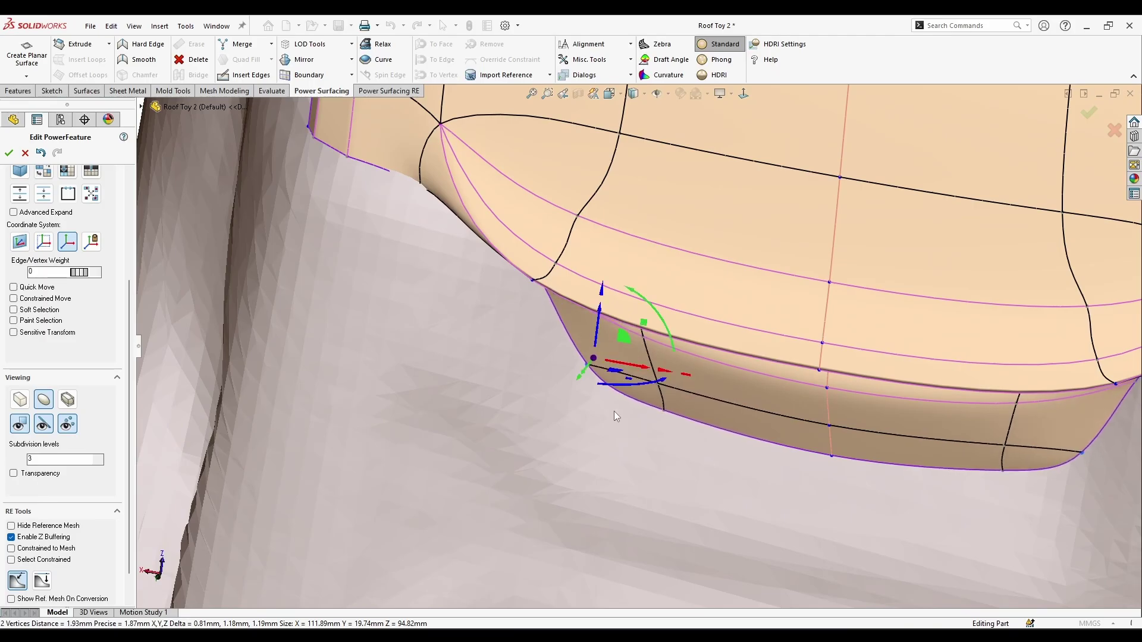
{"action": "middle_click_drag", "start_coordinate": [614, 411], "coordinate": [616, 332]}
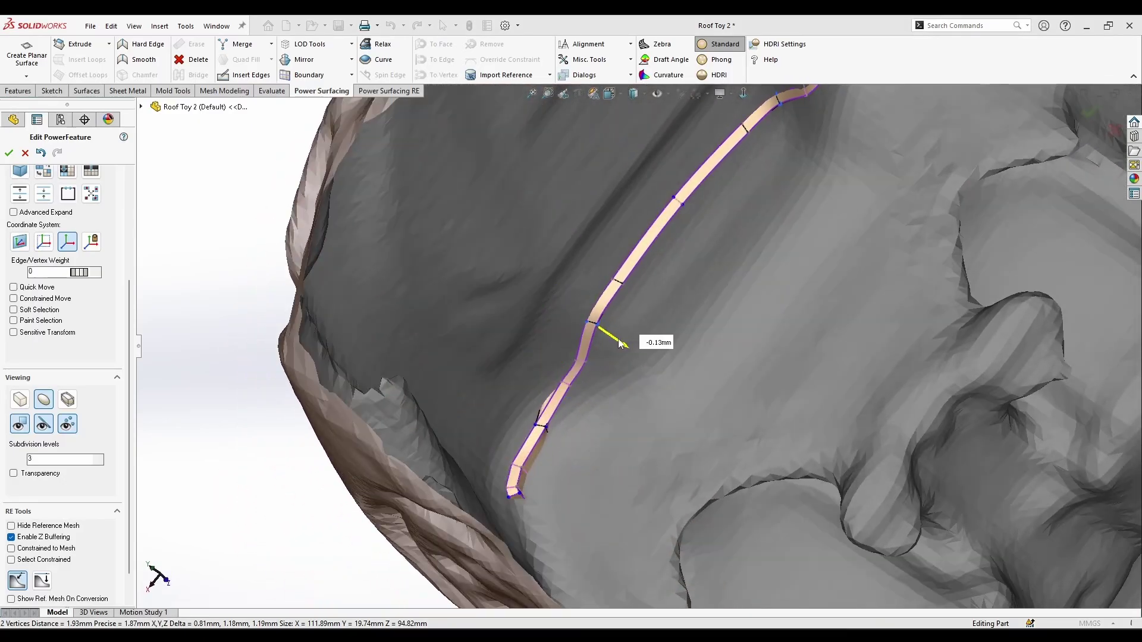
{"action": "middle_click_drag", "start_coordinate": [651, 297], "coordinate": [758, 458]}
- Turn on Zebra shading and examine the stripe flow across the roof and its deck transition
{"action": "left_click", "coordinate": [671, 48]}
{"action": "scroll", "coordinate": [660, 333], "scroll_direction": "up", "scroll_amount": 3}
{"action": "middle_click_drag", "start_coordinate": [768, 372], "coordinate": [775, 327]}
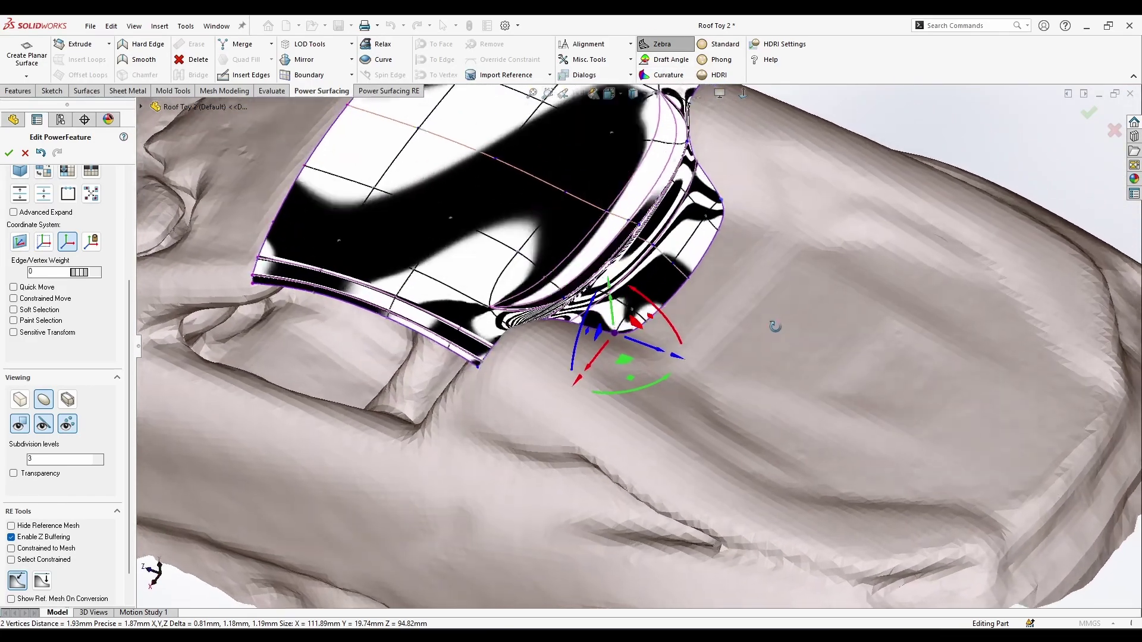
{"action": "scroll", "coordinate": [684, 318], "scroll_direction": "down", "scroll_amount": 4}
- Shift the inner vertex near the deck transition's side corner slightly to smooth the zebra stripes
{"action": "left_click_drag", "start_coordinate": [557, 370], "coordinate": [552, 367]}
{"action": "middle_click_drag", "start_coordinate": [559, 371], "coordinate": [608, 381]}
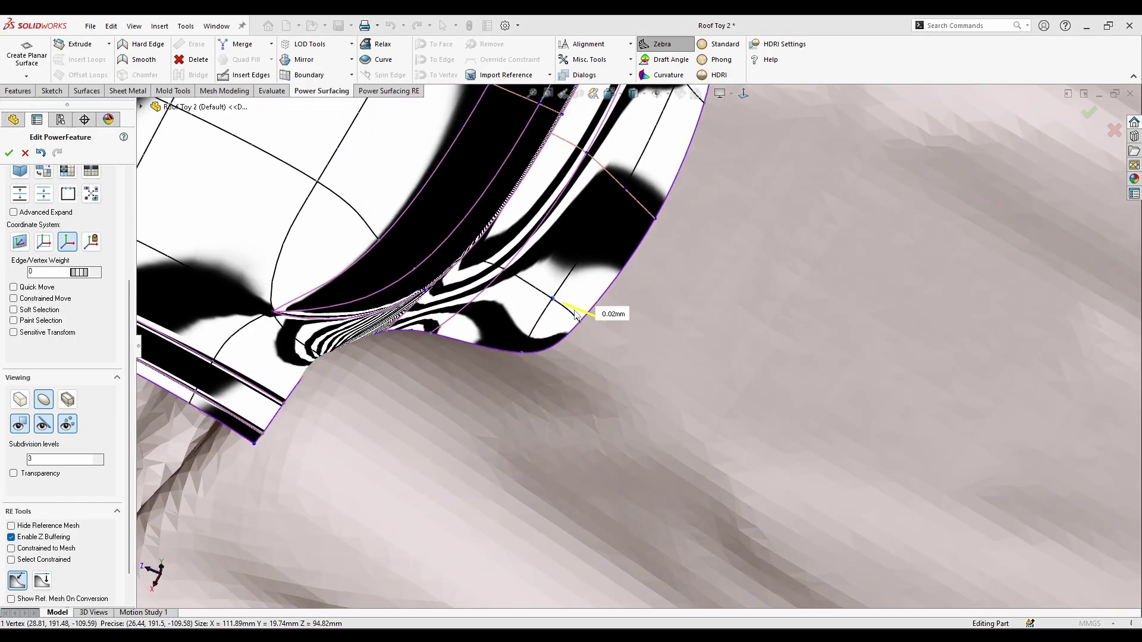
{"action": "middle_click_drag", "start_coordinate": [624, 336], "coordinate": [619, 303]}
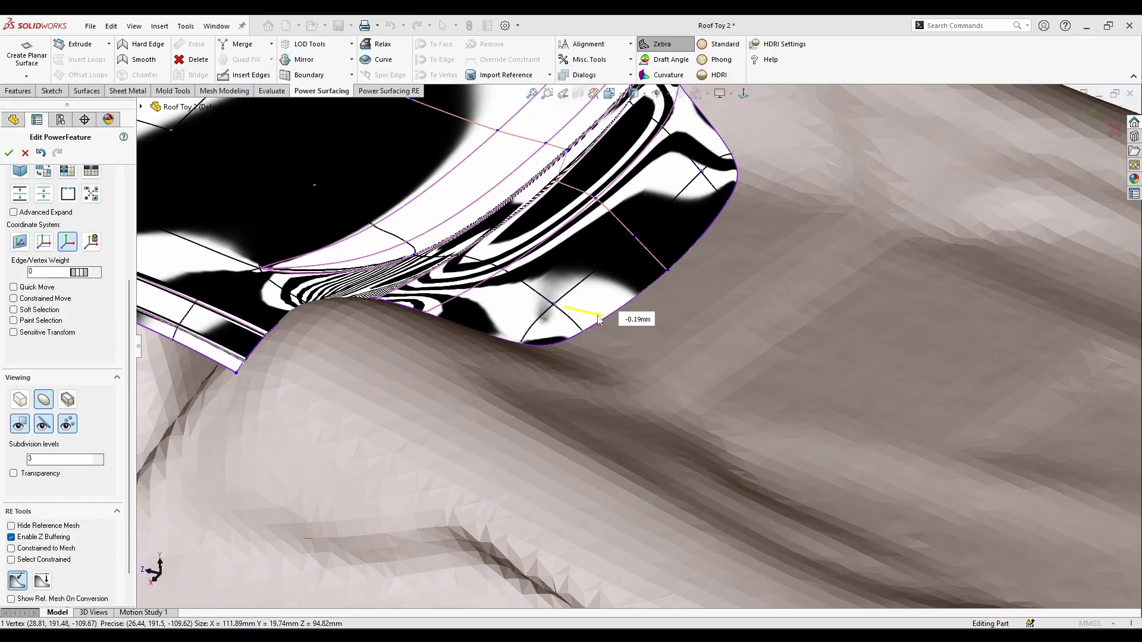
{"action": "middle_click_drag", "start_coordinate": [600, 321], "coordinate": [563, 518]}
{"action": "scroll", "coordinate": [568, 417], "scroll_direction": "down", "scroll_amount": 6}
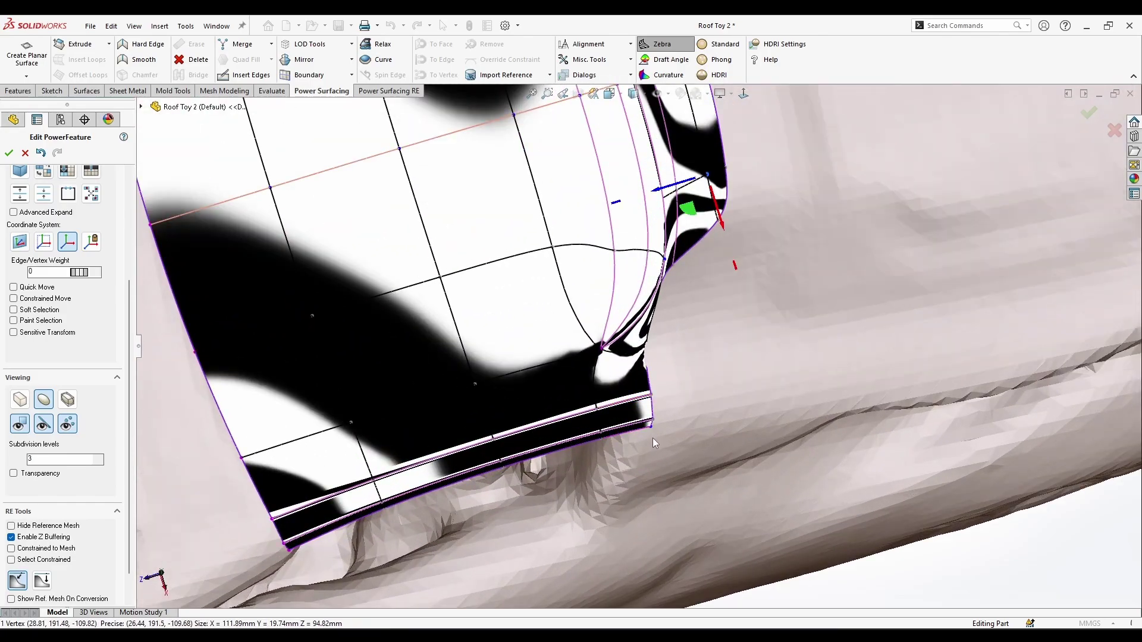
- Switch the roof from Zebra back to Standard shading and hide the reference mesh
{"action": "middle_click_drag", "start_coordinate": [637, 459], "coordinate": [646, 385]}
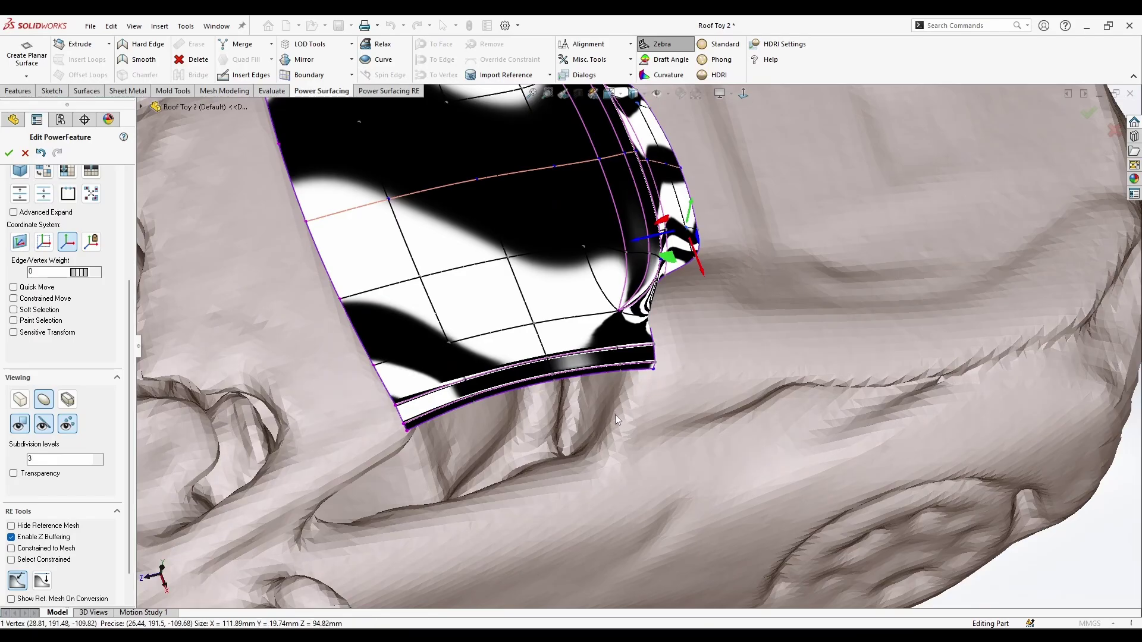
{"action": "middle_click_drag", "start_coordinate": [615, 420], "coordinate": [574, 309]}
{"action": "scroll", "coordinate": [595, 356], "scroll_direction": "up", "scroll_amount": 2}
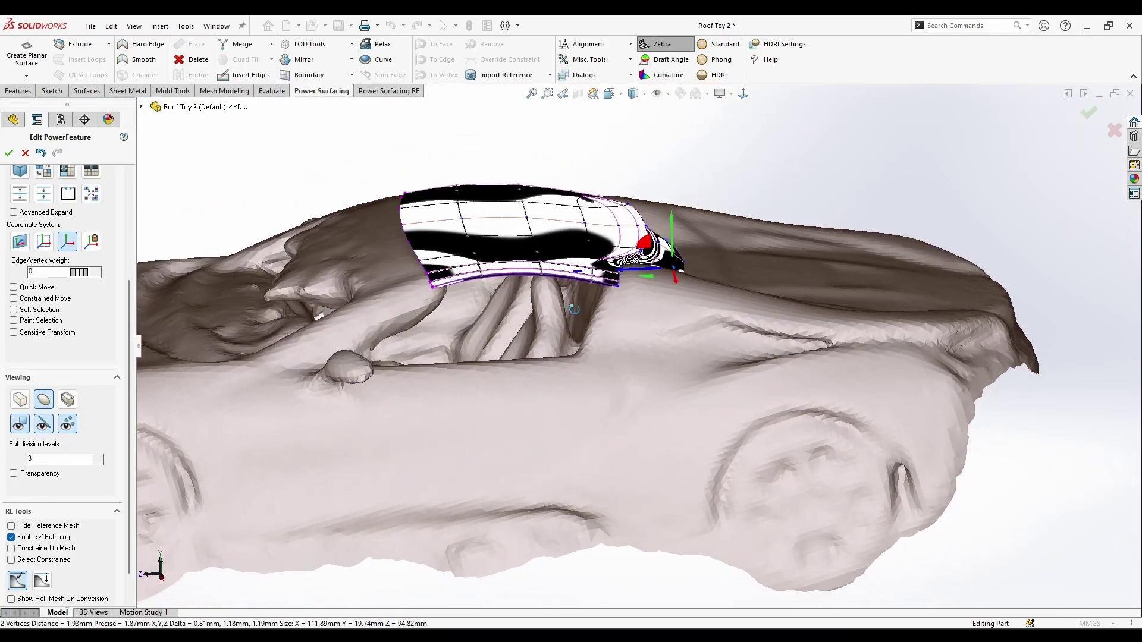
{"action": "scroll", "coordinate": [650, 204], "scroll_direction": "down", "scroll_amount": 5}
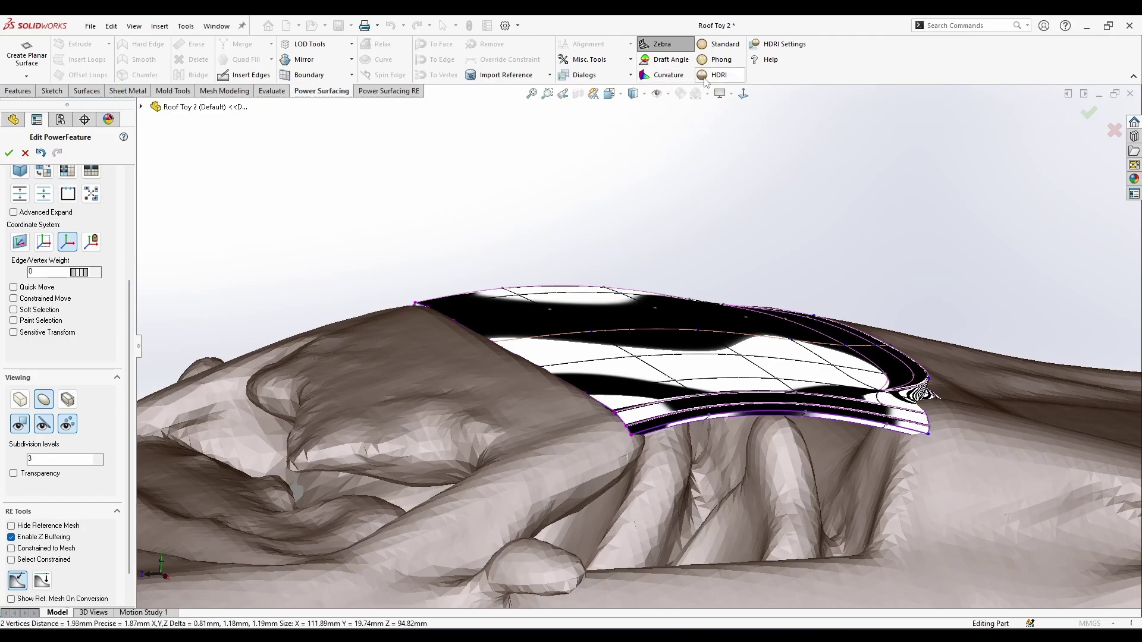
{"action": "left_click", "coordinate": [725, 46]}
{"action": "left_click", "coordinate": [37, 527]}
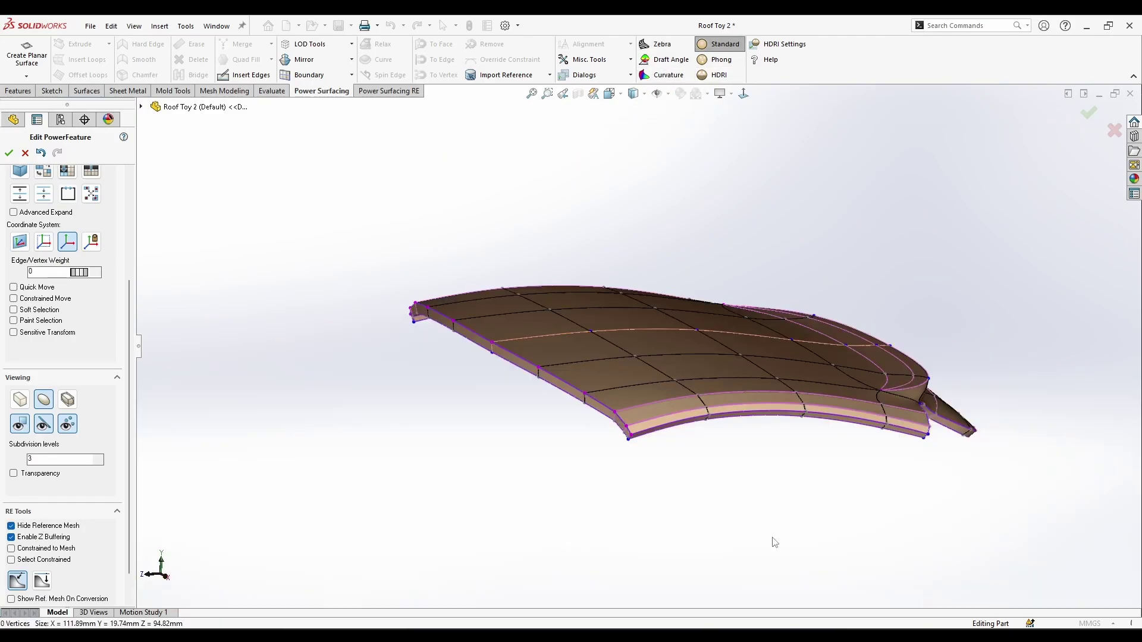
- Subdivide the entire thickened roof mesh twice to get a denser control cage
{"action": "middle_click_drag", "start_coordinate": [773, 540], "coordinate": [666, 351]}
{"action": "scroll", "coordinate": [666, 351], "scroll_direction": "down", "scroll_amount": 2}
{"action": "right_click", "coordinate": [666, 353]}
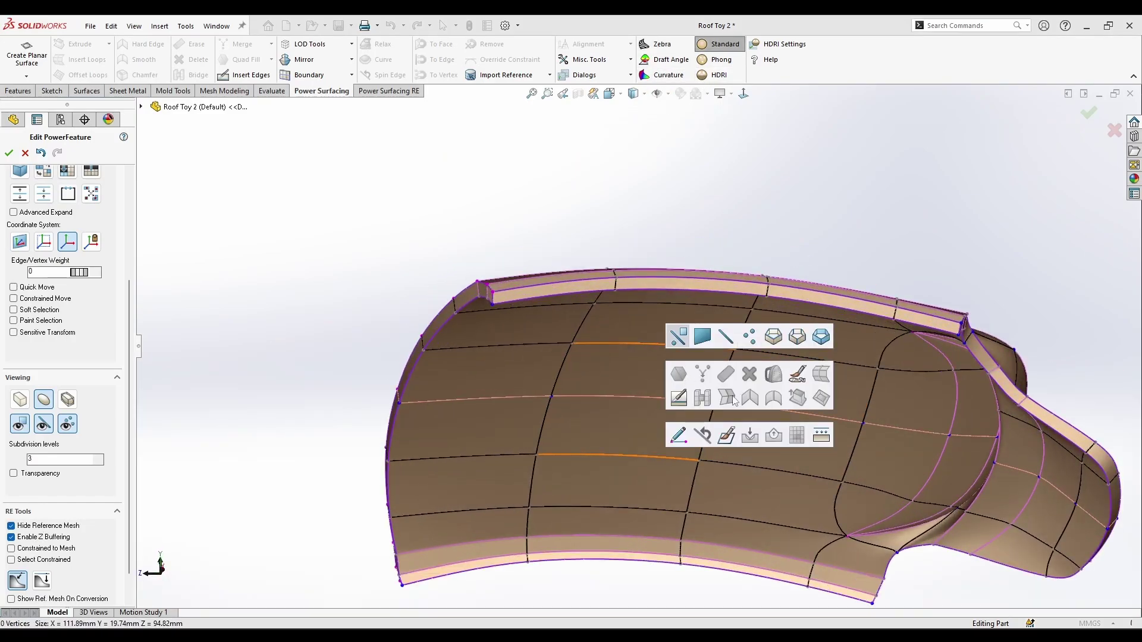
{"action": "left_click", "coordinate": [725, 435]}
{"action": "left_click", "coordinate": [583, 62]}
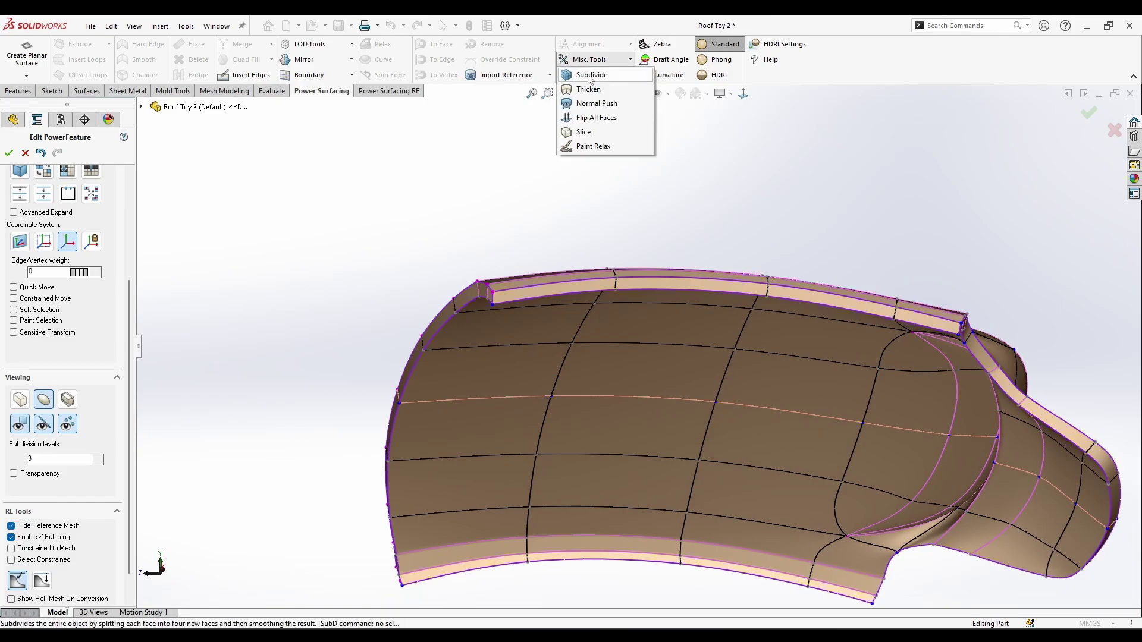
{"action": "left_click", "coordinate": [590, 75]}
{"action": "left_click", "coordinate": [593, 61]}
{"action": "left_click", "coordinate": [594, 78]}
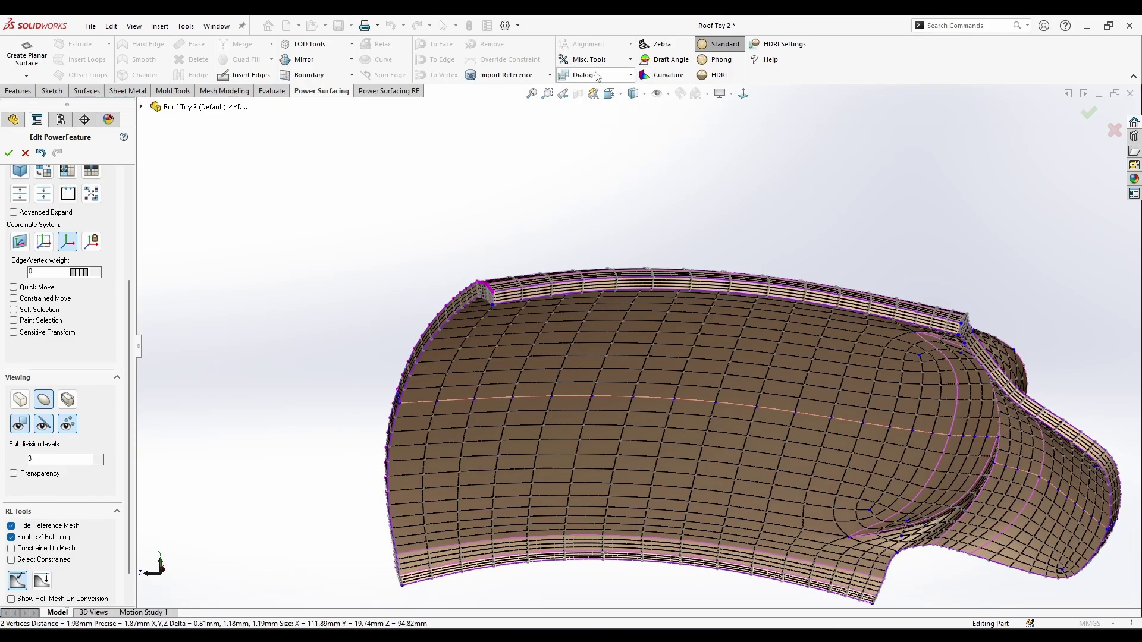
- Select the row of edges one face in from the front rim across the roof's underside
{"action": "scroll", "coordinate": [464, 418], "scroll_direction": "down", "scroll_amount": 10}
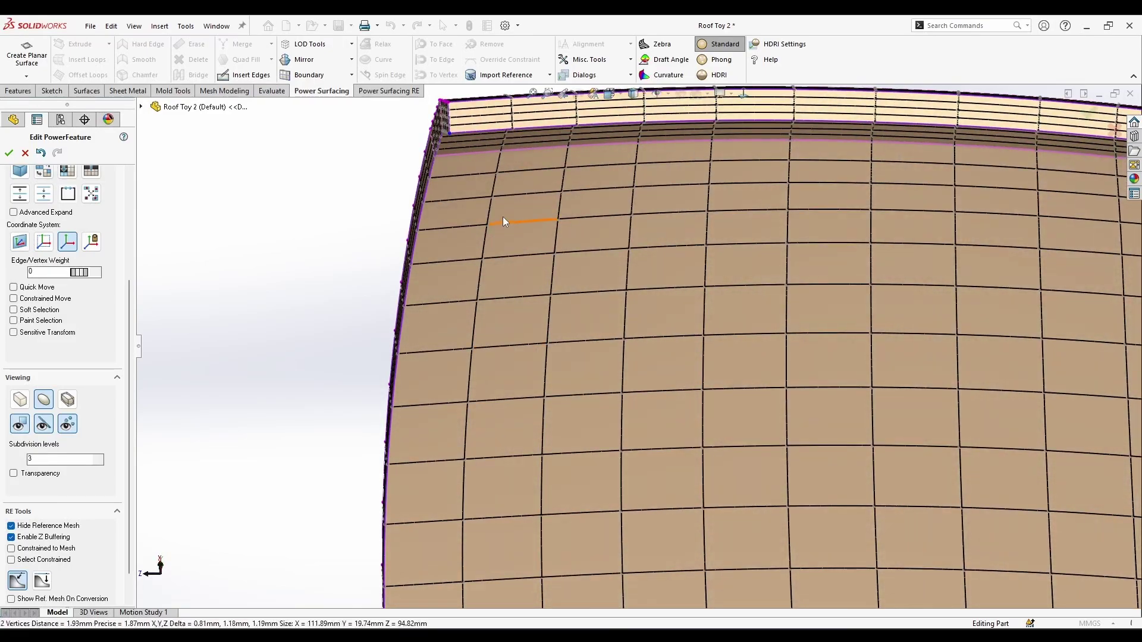
{"action": "left_click", "coordinate": [503, 221]}
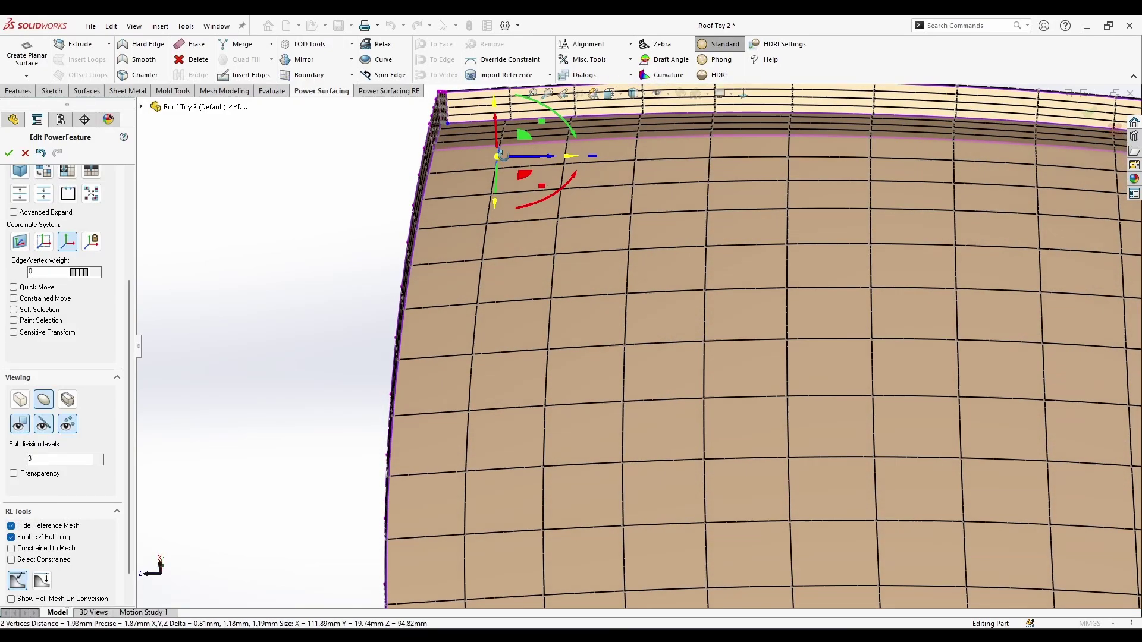
{"action": "scroll", "coordinate": [516, 175], "scroll_direction": "down", "scroll_amount": 3}
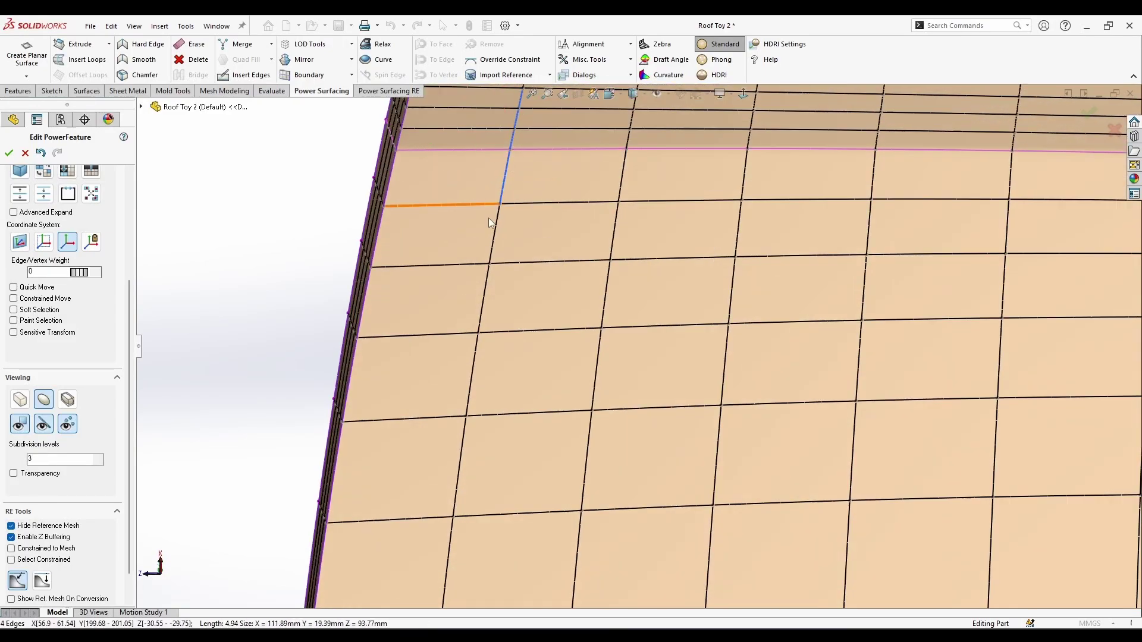
{"action": "left_click_drag", "start_coordinate": [466, 424], "coordinate": [456, 498]}
{"action": "scroll", "coordinate": [529, 479], "scroll_direction": "up", "scroll_amount": 4}
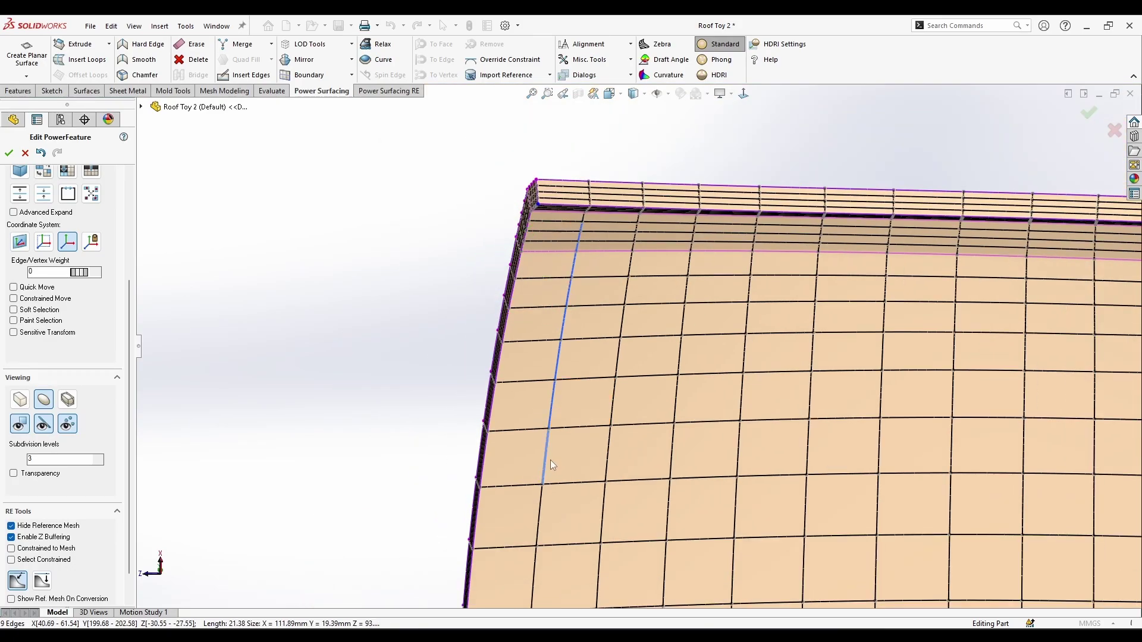
{"action": "left_click", "coordinate": [534, 571], "text": "ctrl"}
{"action": "scroll", "coordinate": [537, 573], "scroll_direction": "up", "scroll_amount": 3}
{"action": "scroll", "coordinate": [593, 440], "scroll_direction": "down", "scroll_amount": 3}
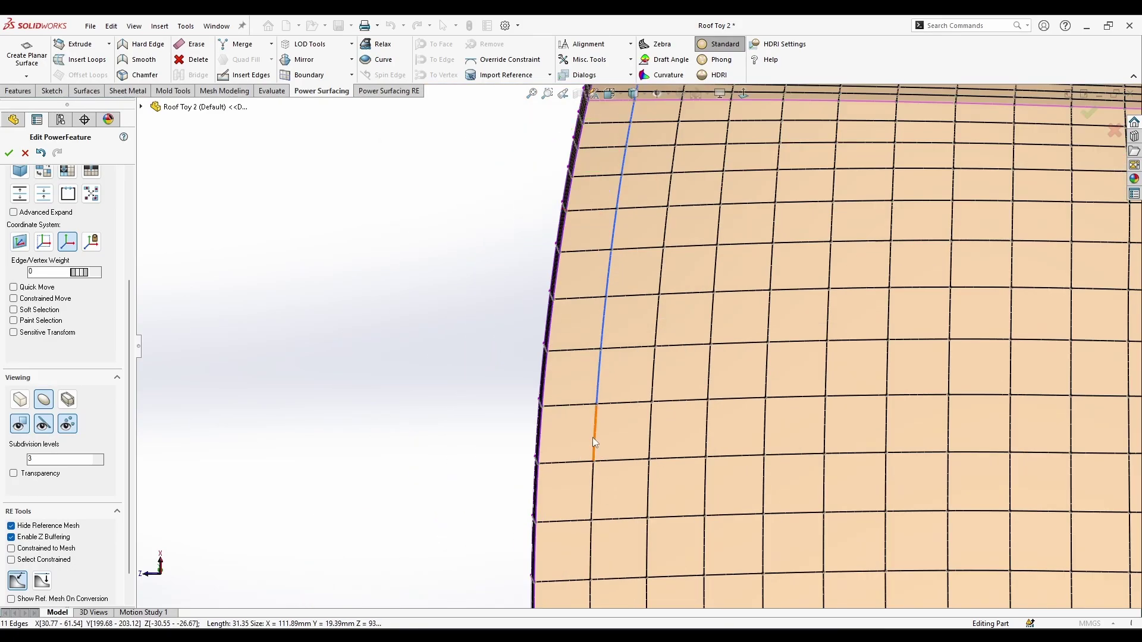
{"action": "left_click", "coordinate": [593, 527], "text": "ctrl"}
{"action": "scroll", "coordinate": [625, 529], "scroll_direction": "up", "scroll_amount": 2}
{"action": "left_click", "coordinate": [609, 503], "text": "ctrl"}
{"action": "scroll", "coordinate": [610, 503], "scroll_direction": "up", "scroll_amount": 3}
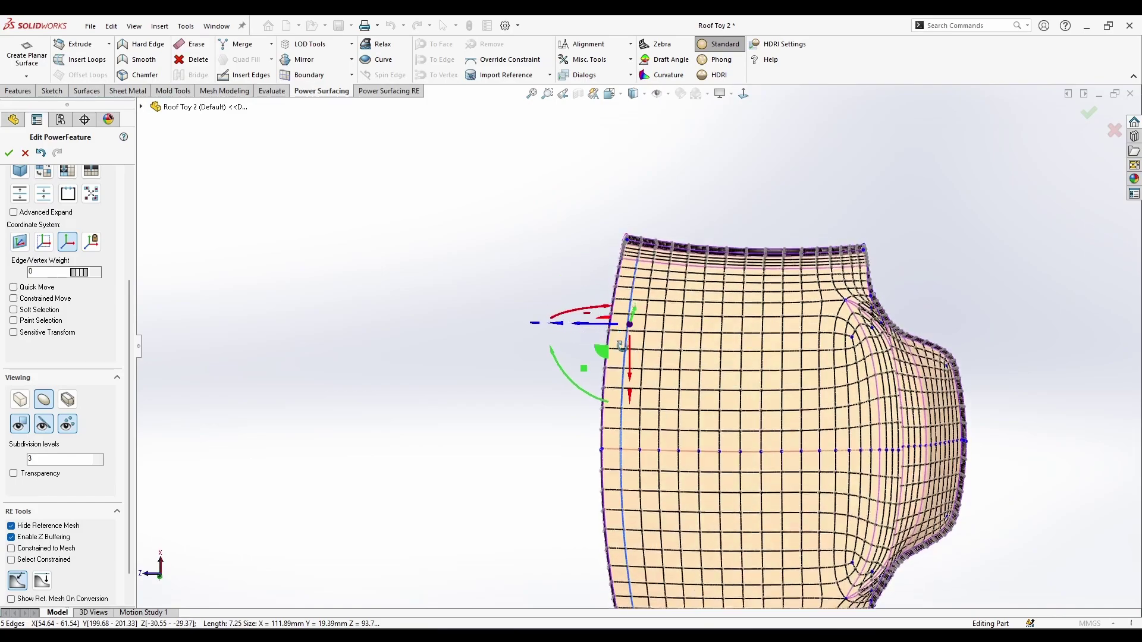
- Extend the underside edge selection over the inner corner of the side flange
{"action": "scroll", "coordinate": [642, 241], "scroll_direction": "down", "scroll_amount": 4}
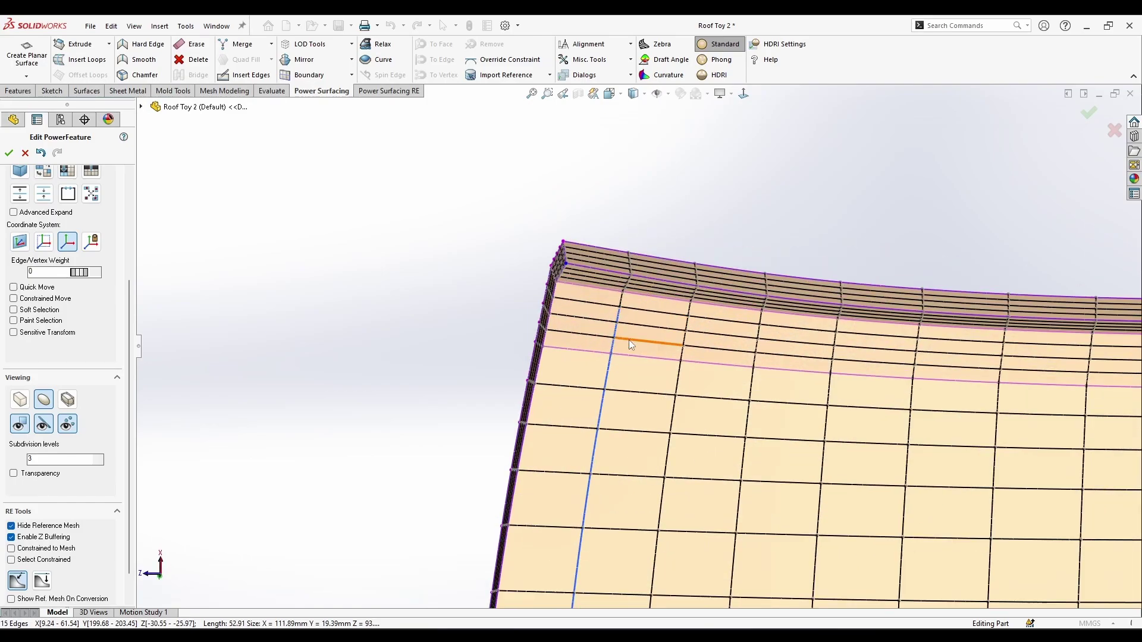
{"action": "scroll", "coordinate": [633, 313], "scroll_direction": "down", "scroll_amount": 2}
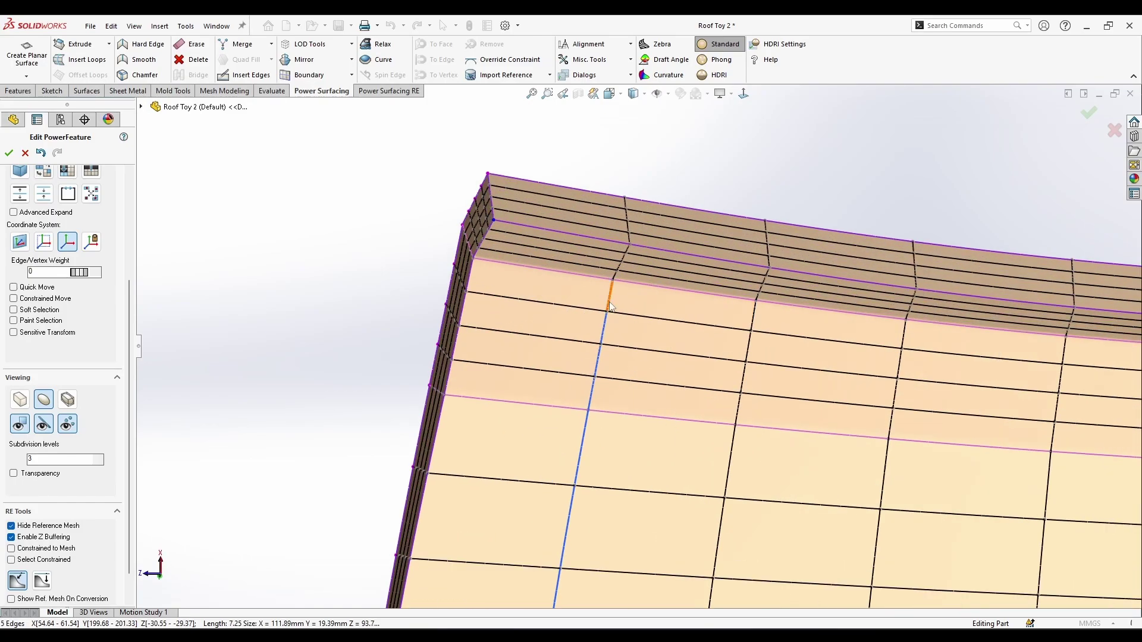
{"action": "left_click", "coordinate": [623, 258], "text": "ctrl"}
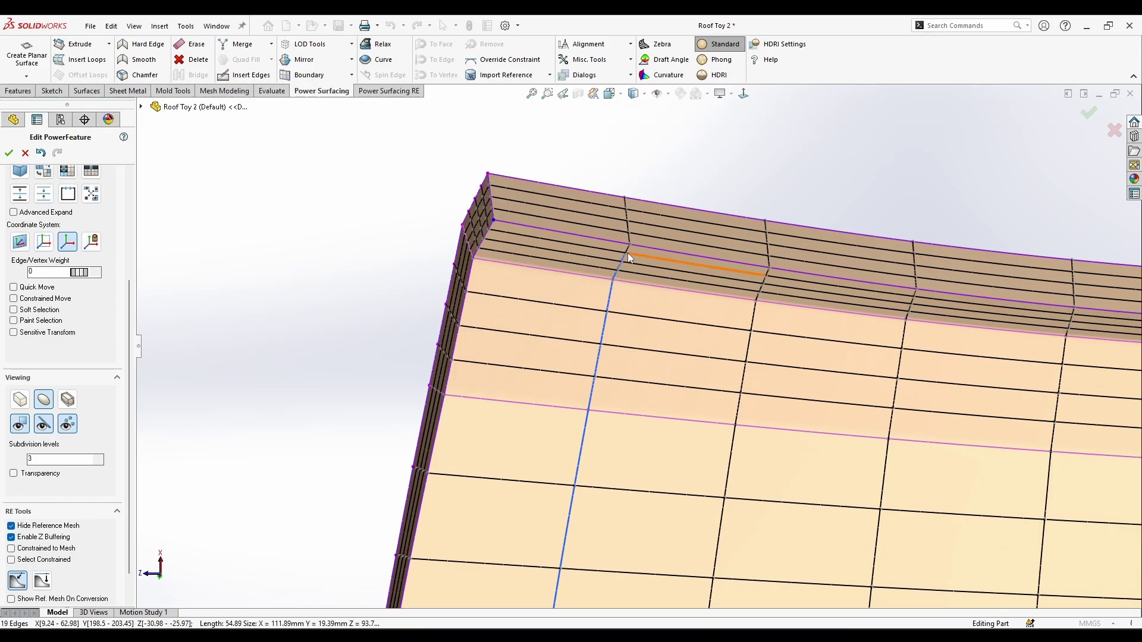
{"action": "left_click", "coordinate": [627, 248], "text": "ctrl"}
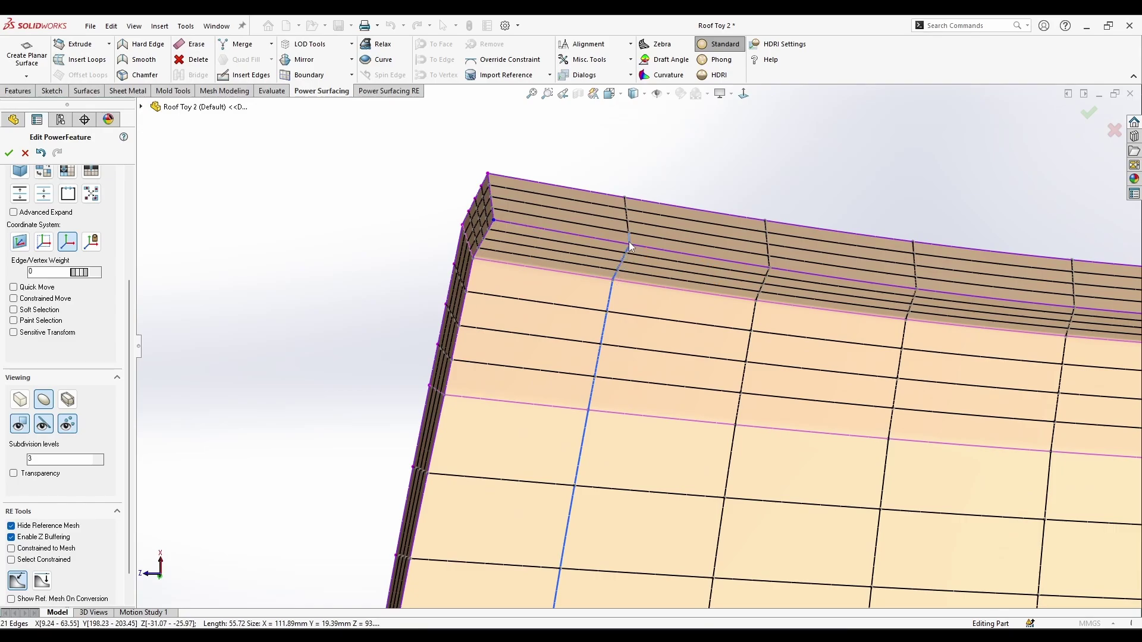
- Try shifting the selected underside edge row vertically and toward the front rim
{"action": "middle_click_drag", "start_coordinate": [630, 242], "coordinate": [699, 526]}
{"action": "scroll", "coordinate": [633, 235], "scroll_direction": "down", "scroll_amount": 3}
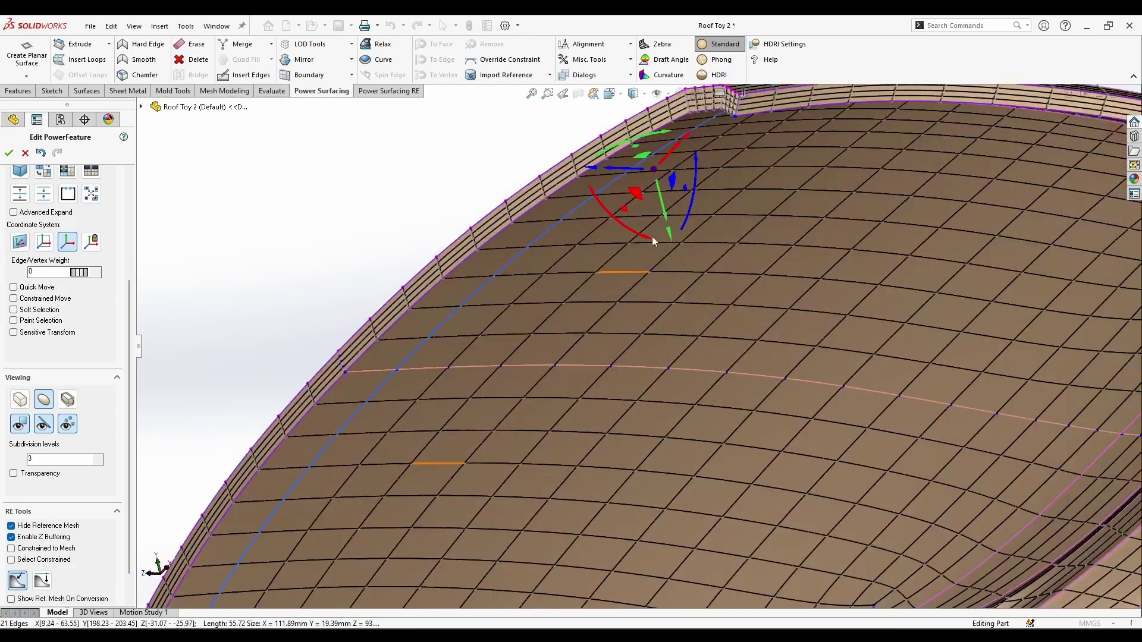
{"action": "left_click_drag", "start_coordinate": [663, 218], "coordinate": [660, 207]}
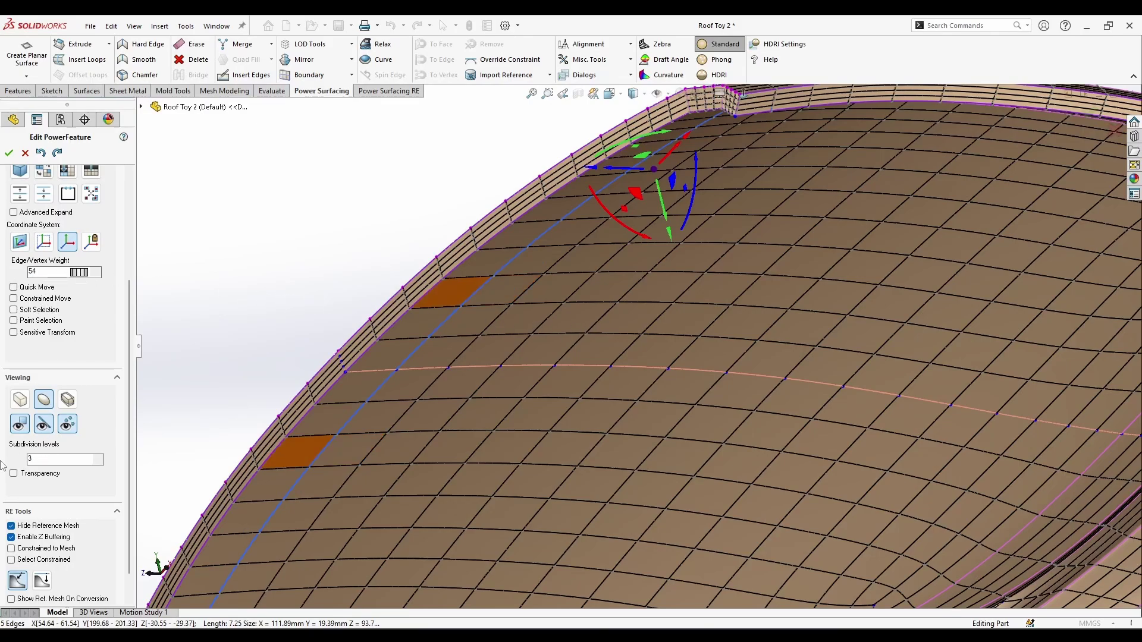
{"action": "key", "text": "ctrl+y"}
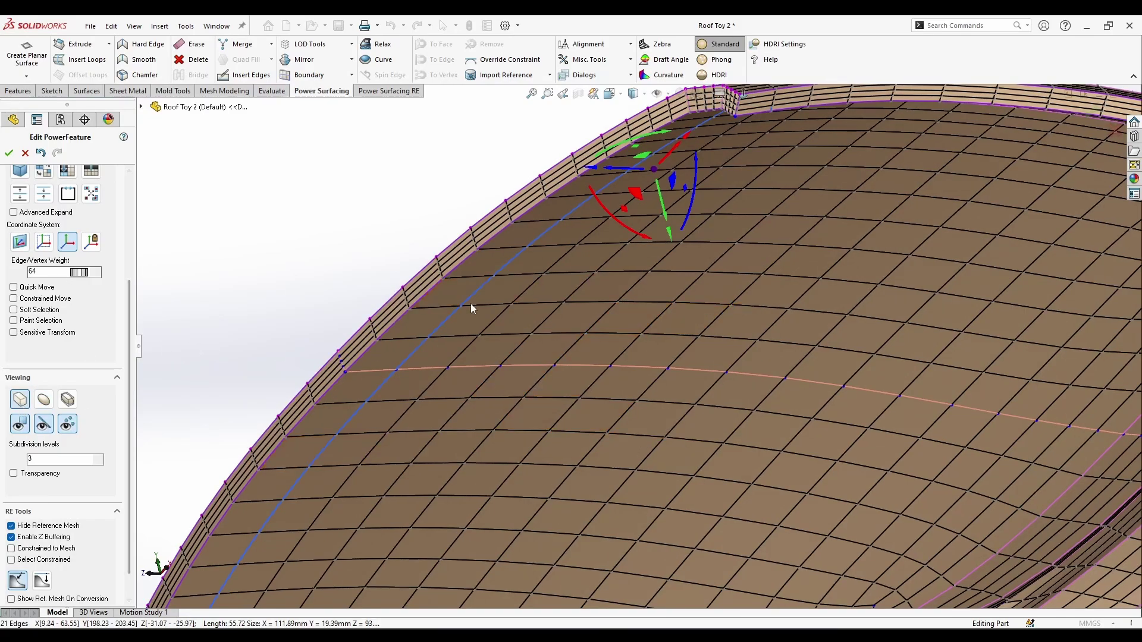
{"action": "mouse_move", "coordinate": [661, 196]}
{"action": "left_mouse_down"}
{"action": "mouse_move", "coordinate": [663, 221]}
{"action": "mouse_move", "coordinate": [665, 208]}
{"action": "left_mouse_up"}
{"action": "middle_click_drag", "start_coordinate": [681, 230], "coordinate": [638, 292]}
{"action": "scroll", "coordinate": [681, 297], "scroll_direction": "up", "scroll_amount": 4}
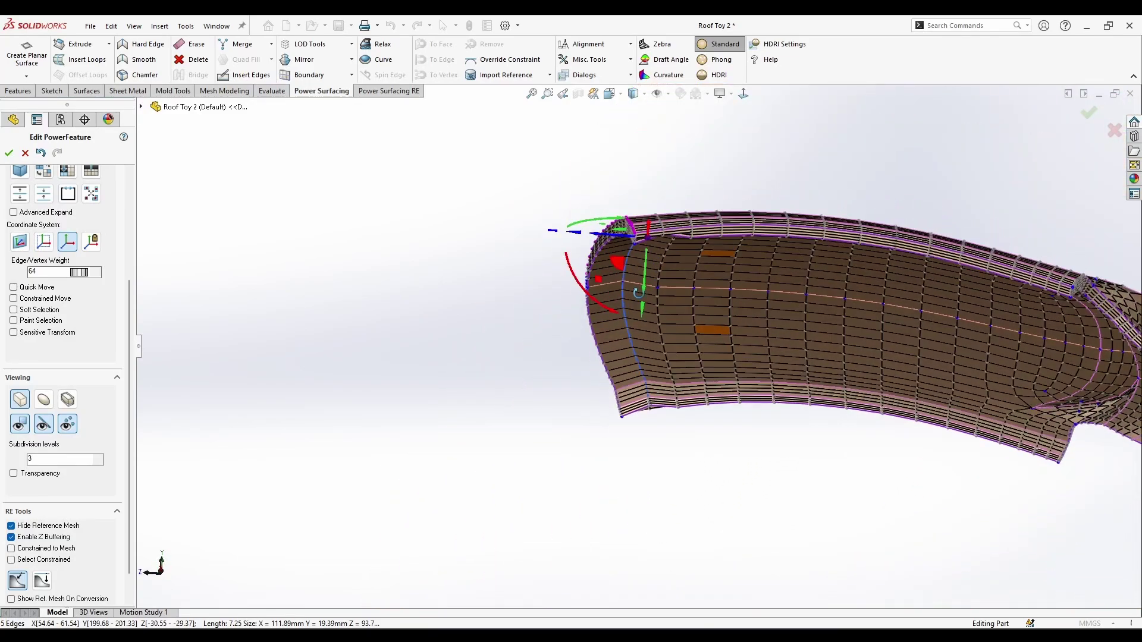
{"action": "scroll", "coordinate": [630, 261], "scroll_direction": "up", "scroll_amount": 2}
{"action": "mouse_move", "coordinate": [626, 262]}
{"action": "left_mouse_down"}
{"action": "mouse_move", "coordinate": [611, 250]}
{"action": "mouse_move", "coordinate": [611, 261]}
{"action": "left_mouse_up"}
- Turn the underside edge row just behind the front rim into a hard edge
{"action": "middle_click_drag", "start_coordinate": [611, 261], "coordinate": [808, 311]}
{"action": "scroll", "coordinate": [640, 344], "scroll_direction": "up", "scroll_amount": 3}
{"action": "key", "text": "s"}
{"action": "left_click", "coordinate": [891, 327]}
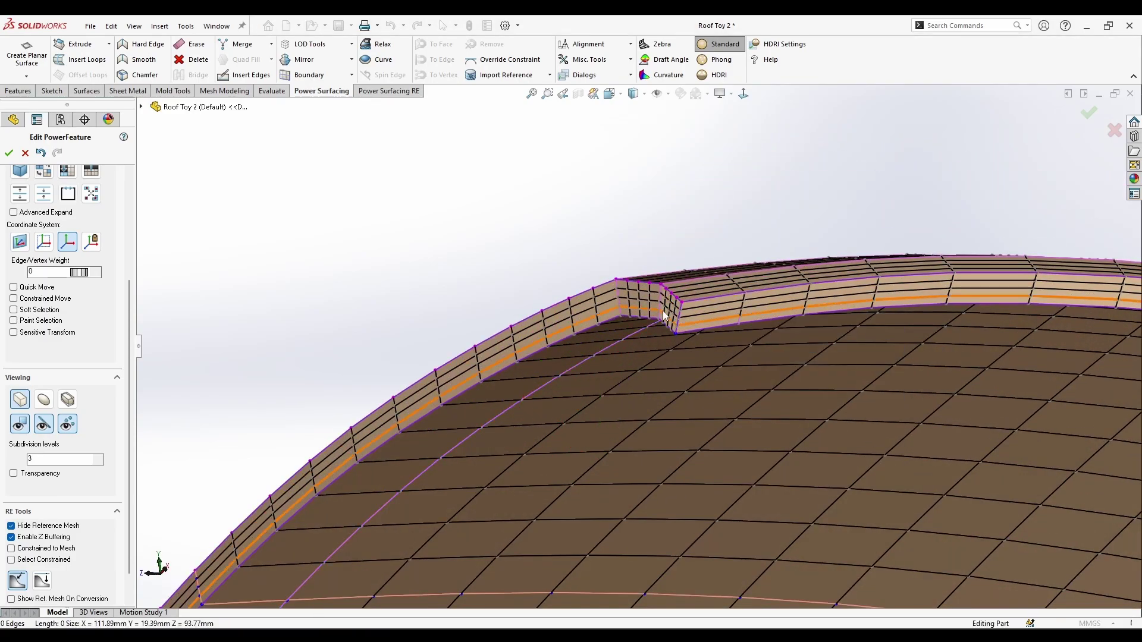
- Erase the surplus edge loops running along the roof's thickness walls to simplify the rim
{"action": "scroll", "coordinate": [664, 308], "scroll_direction": "down", "scroll_amount": 3}
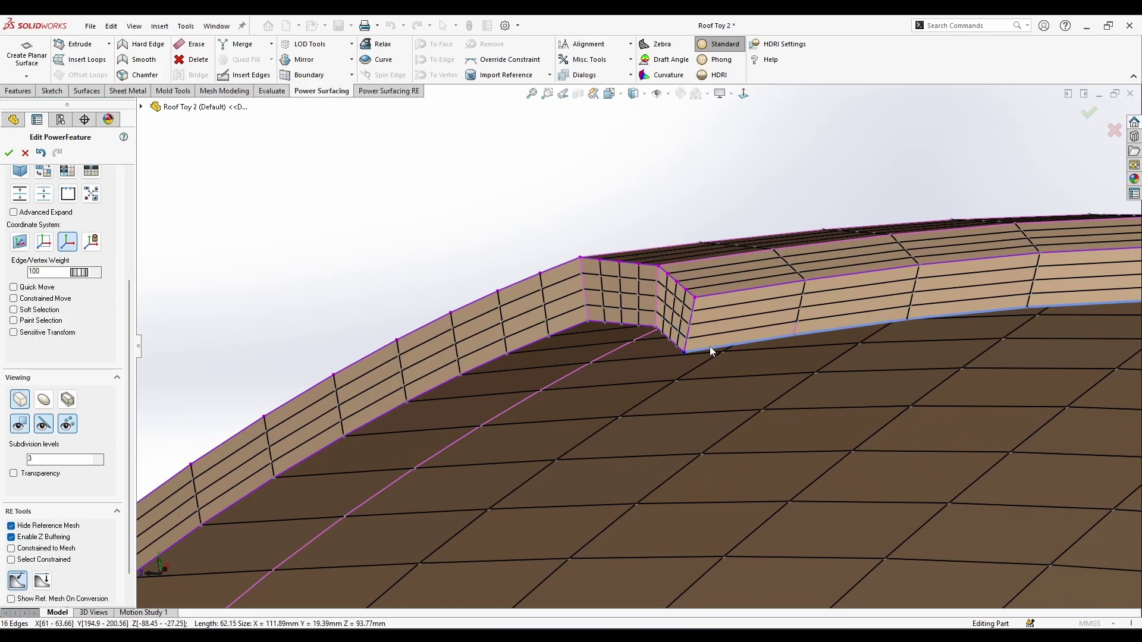
{"action": "left_click", "coordinate": [713, 309], "text": "ctrl"}
{"action": "key", "text": "s"}
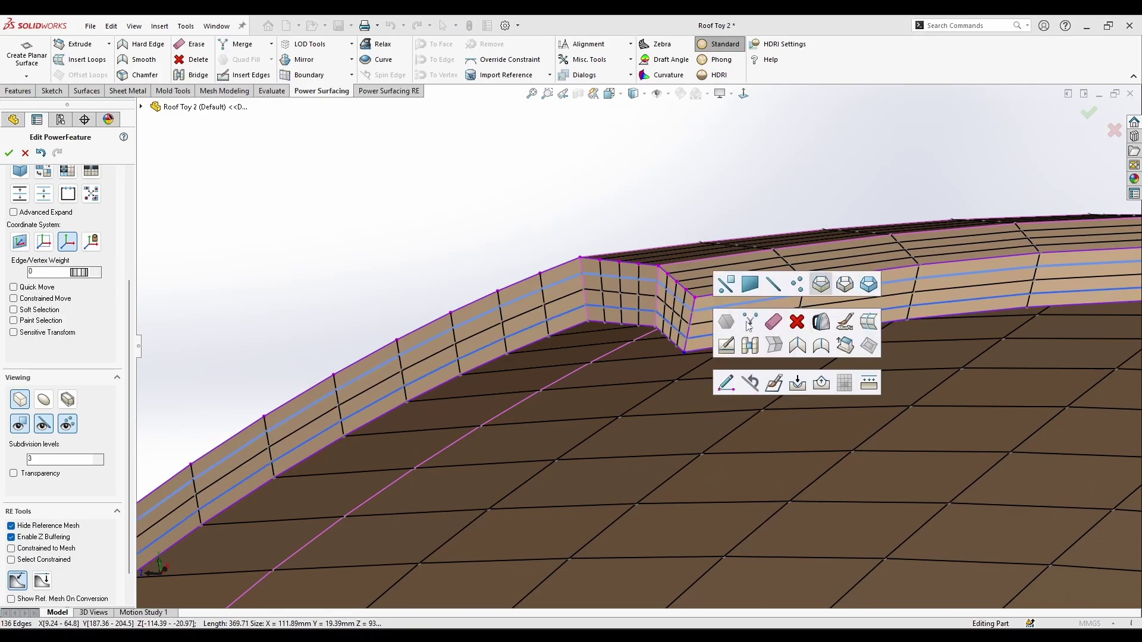
{"action": "left_click", "coordinate": [774, 323]}
{"action": "scroll", "coordinate": [648, 288], "scroll_direction": "up", "scroll_amount": 10}
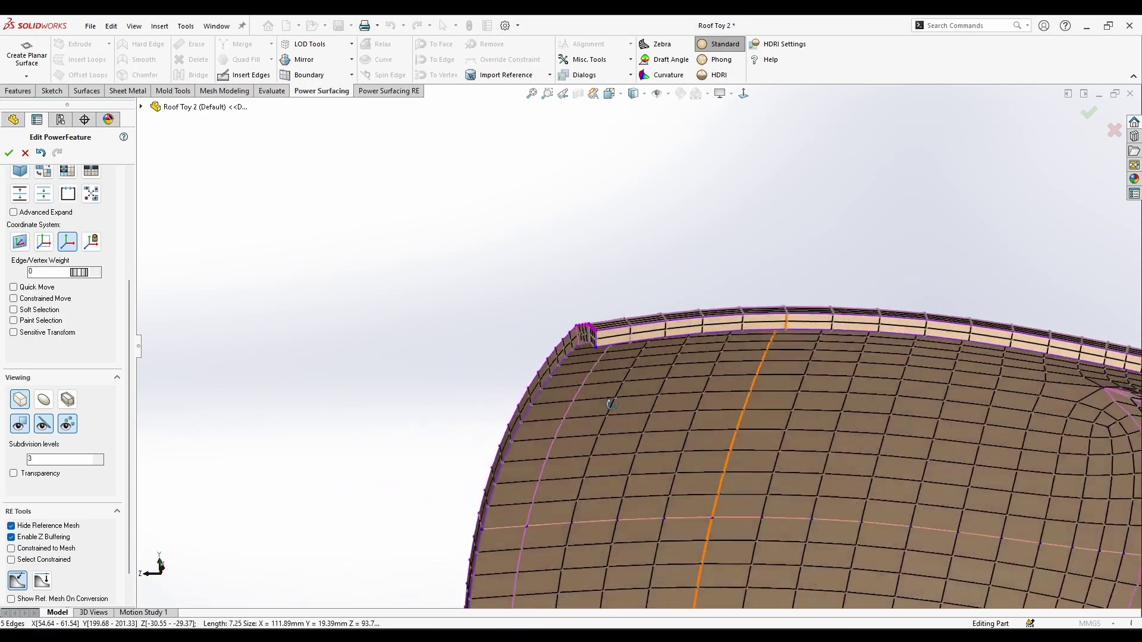
{"action": "scroll", "coordinate": [586, 366], "scroll_direction": "down", "scroll_amount": 7}
{"action": "double_click", "coordinate": [677, 330]}
{"action": "key", "text": "s"}
{"action": "left_click", "coordinate": [739, 352]}
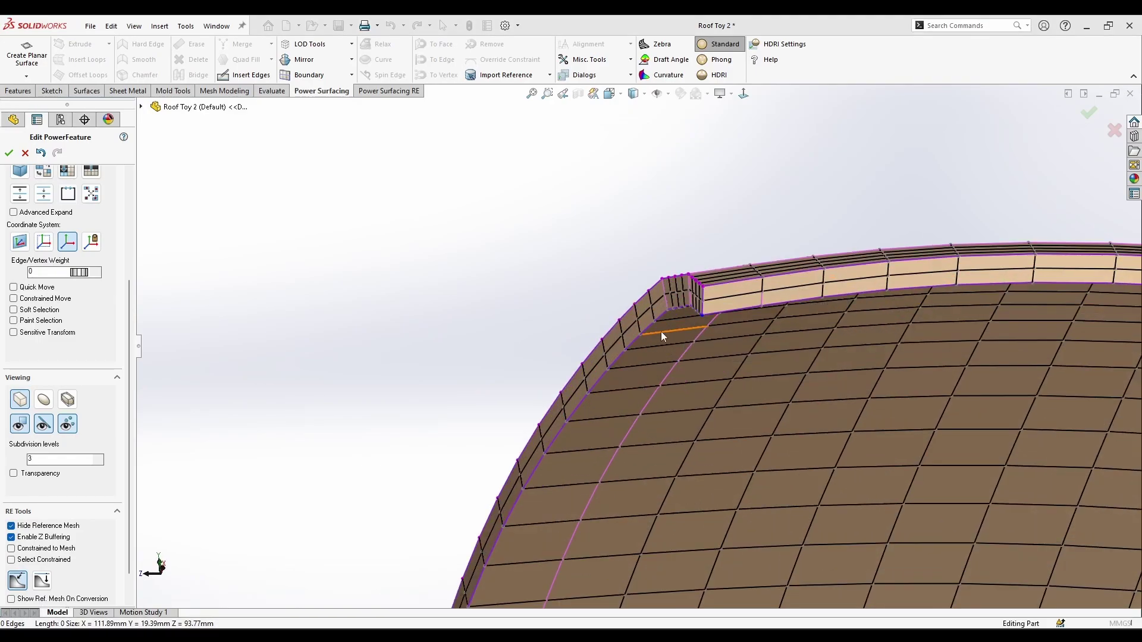
- Select the strip of underside faces between the hard edge row and the front rim
{"action": "scroll", "coordinate": [662, 331], "scroll_direction": "down", "scroll_amount": 3}
{"action": "left_click", "coordinate": [698, 278]}
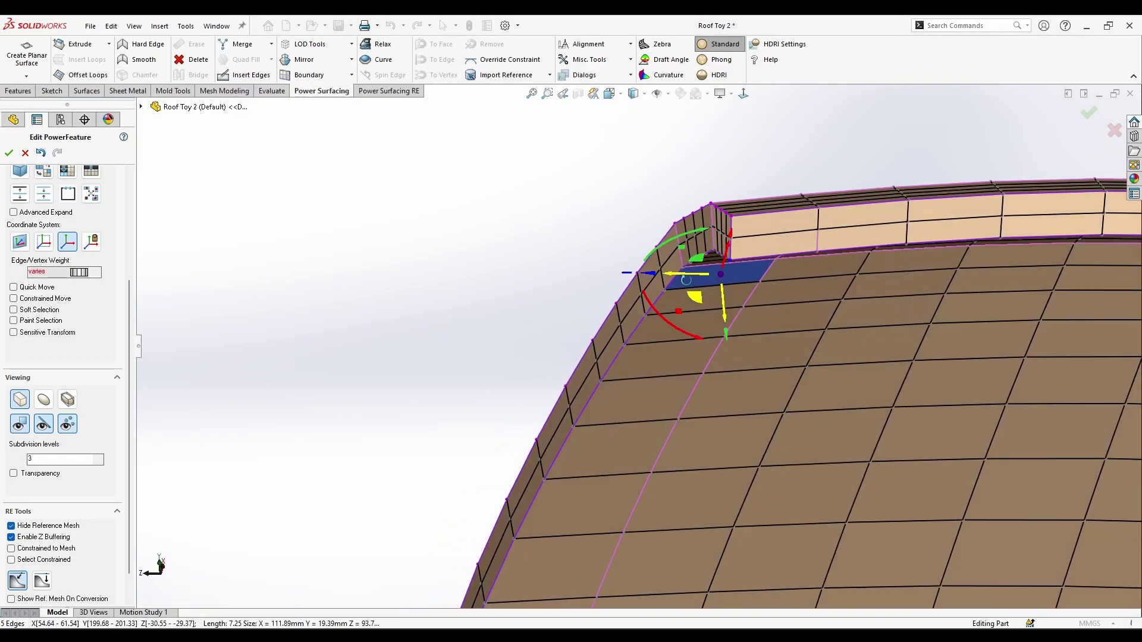
{"action": "middle_click_drag", "start_coordinate": [685, 280], "coordinate": [716, 245]}
{"action": "left_click", "coordinate": [719, 245], "text": "ctrl"}
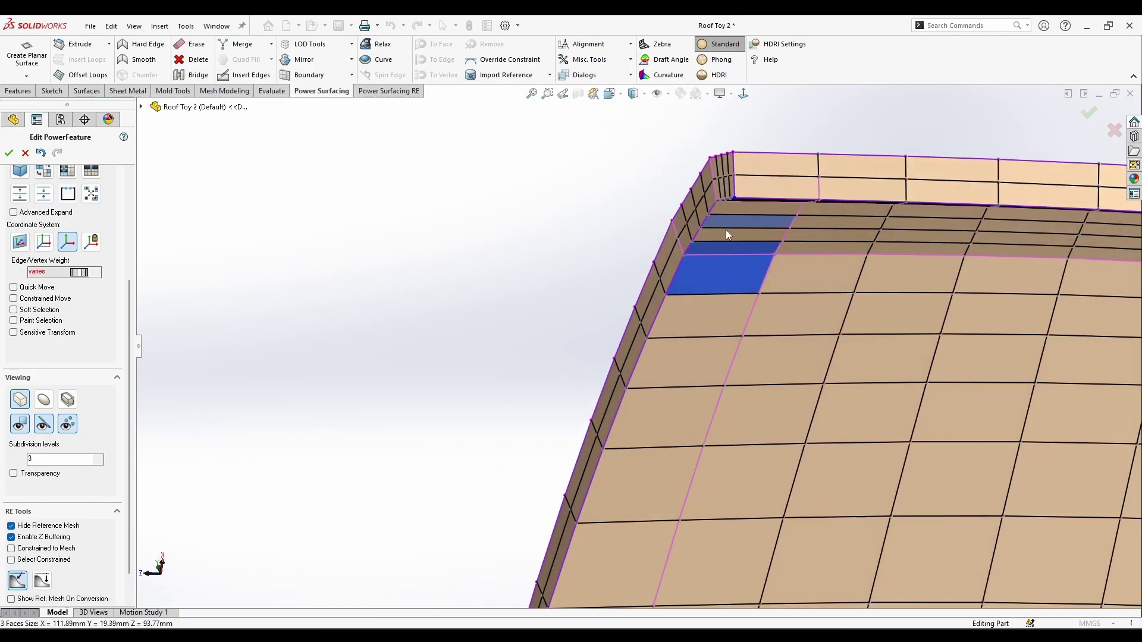
{"action": "left_click", "coordinate": [640, 491], "text": "ctrl"}
{"action": "left_click", "coordinate": [622, 529], "text": "ctrl"}
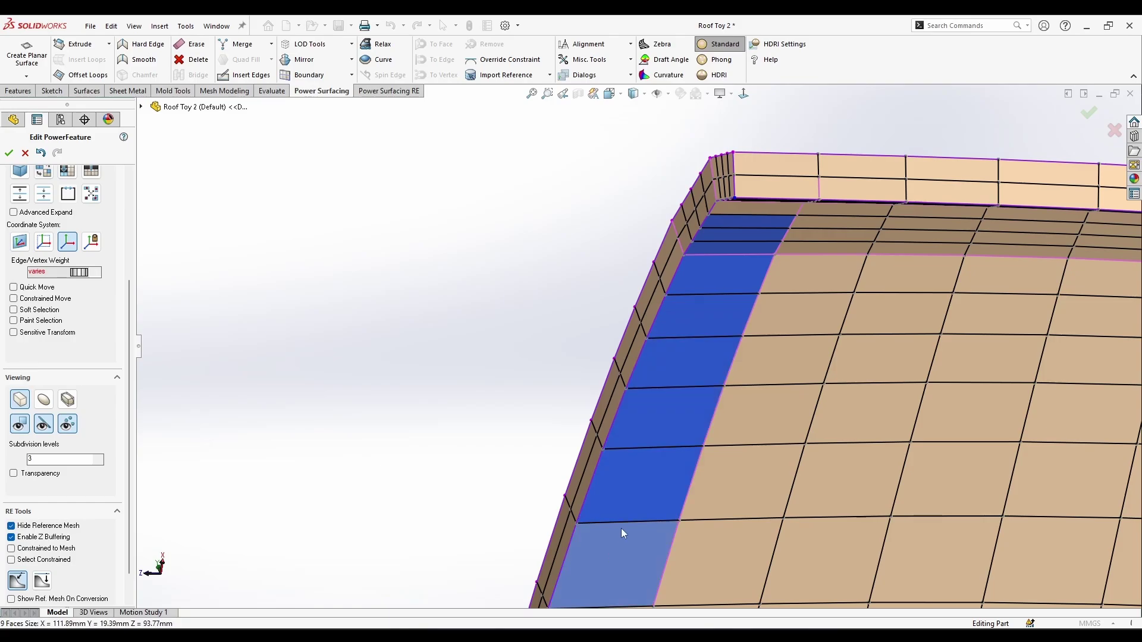
{"action": "scroll", "coordinate": [624, 517], "scroll_direction": "up", "scroll_amount": 5}
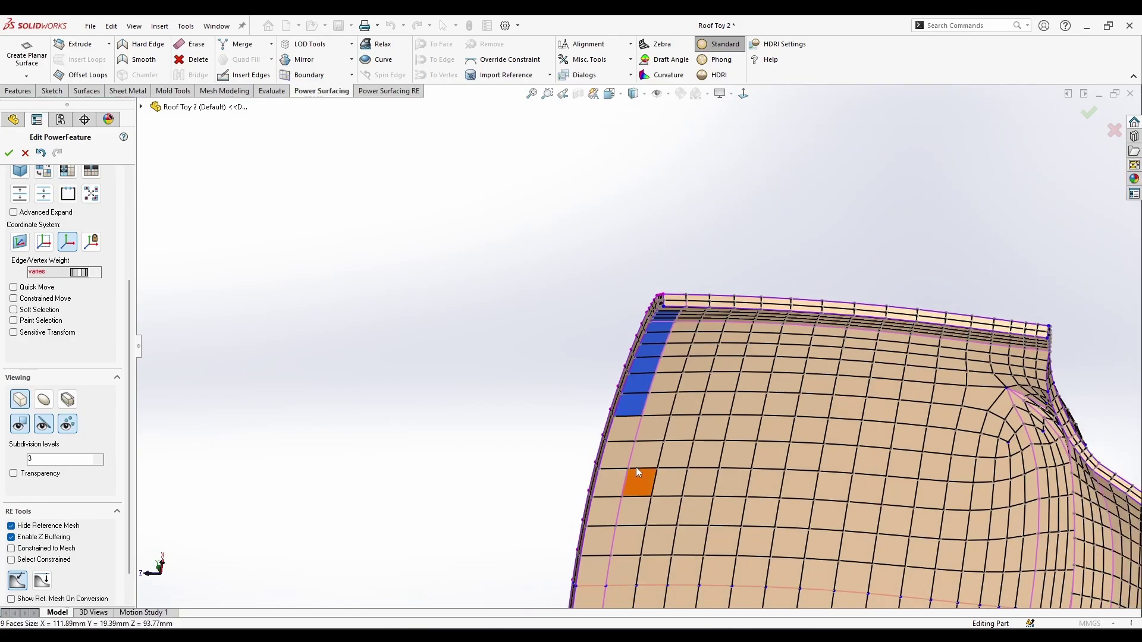
{"action": "left_click", "coordinate": [593, 577], "text": "ctrl"}
{"action": "scroll", "coordinate": [595, 565], "scroll_direction": "up", "scroll_amount": 2}
{"action": "middle_click_drag", "start_coordinate": [625, 470], "coordinate": [652, 561]}
{"action": "scroll", "coordinate": [678, 441], "scroll_direction": "down", "scroll_amount": 5}
{"action": "middle_click_drag", "start_coordinate": [711, 331], "coordinate": [786, 179]}
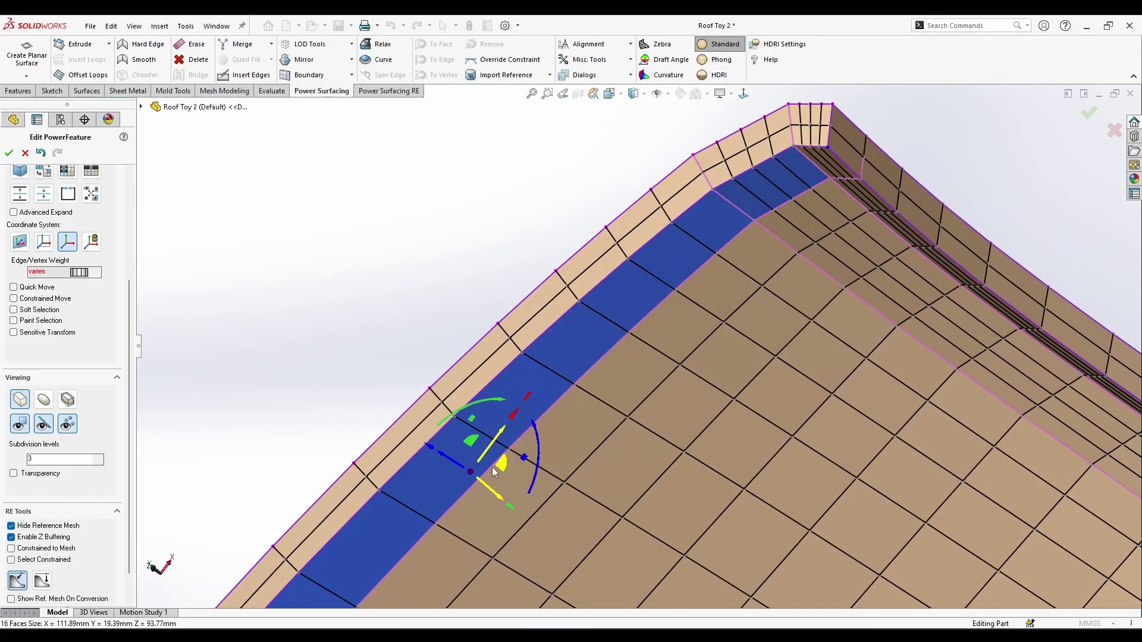
- Complete the face strip selection at the side corner and raise the strip slightly to thin the front rim
{"action": "left_click_drag", "start_coordinate": [486, 486], "coordinate": [485, 465]}
{"action": "key", "text": "ctrl+z"}
{"action": "scroll", "coordinate": [807, 175], "scroll_direction": "down", "scroll_amount": 2}
{"action": "left_click", "coordinate": [792, 178], "text": "ctrl"}
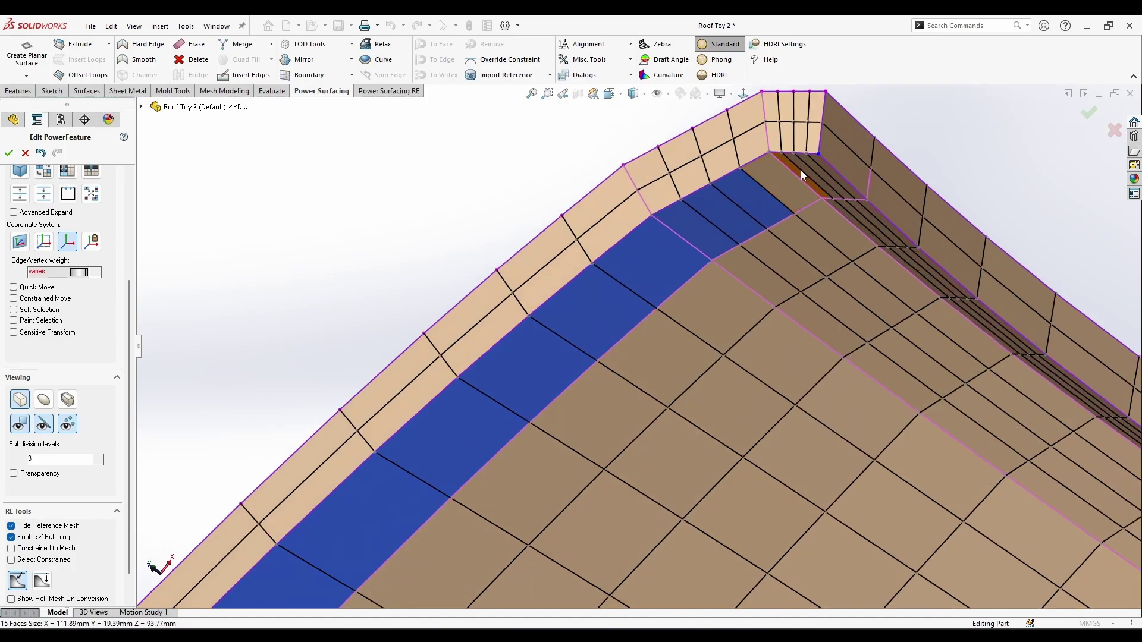
{"action": "left_click", "coordinate": [783, 180], "text": "ctrl"}
{"action": "middle_click_drag", "start_coordinate": [783, 181], "coordinate": [688, 272]}
{"action": "scroll", "coordinate": [688, 272], "scroll_direction": "up", "scroll_amount": 3}
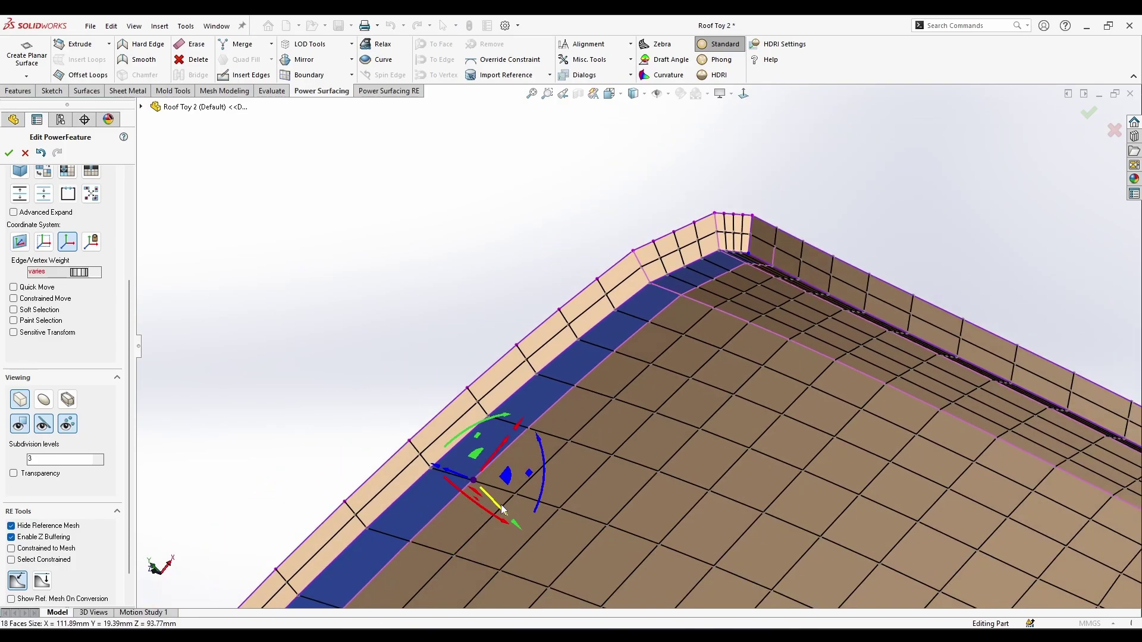
{"action": "left_click_drag", "start_coordinate": [502, 510], "coordinate": [476, 491]}
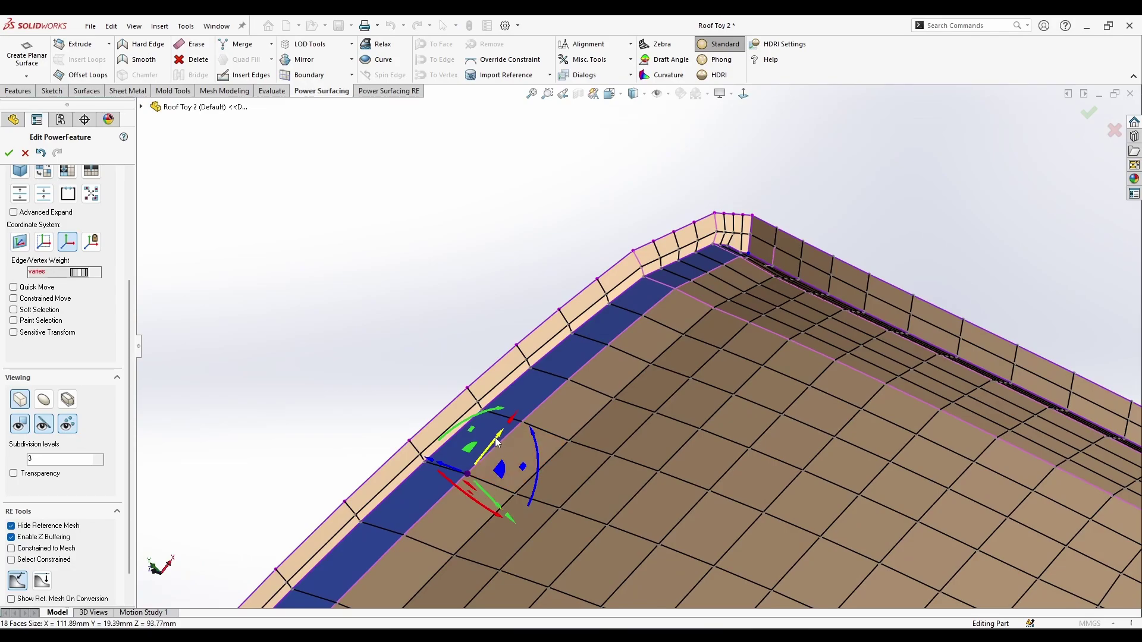
- Undo a trial sideways shift of the front face strip and fine-tune the strip's height
{"action": "left_click_drag", "start_coordinate": [496, 438], "coordinate": [516, 427]}
{"action": "key", "text": "ctrl+z"}
{"action": "mouse_move", "coordinate": [598, 411]}
{"action": "middle_mouse_down"}
{"action": "mouse_move", "coordinate": [612, 421]}
{"action": "mouse_move", "coordinate": [614, 406]}
{"action": "middle_mouse_up"}
{"action": "left_click_drag", "start_coordinate": [492, 500], "coordinate": [486, 495]}
{"action": "middle_click_drag", "start_coordinate": [512, 482], "coordinate": [637, 491]}
{"action": "scroll", "coordinate": [696, 410], "scroll_direction": "down", "scroll_amount": 4}
{"action": "middle_click_drag", "start_coordinate": [694, 404], "coordinate": [486, 422]}
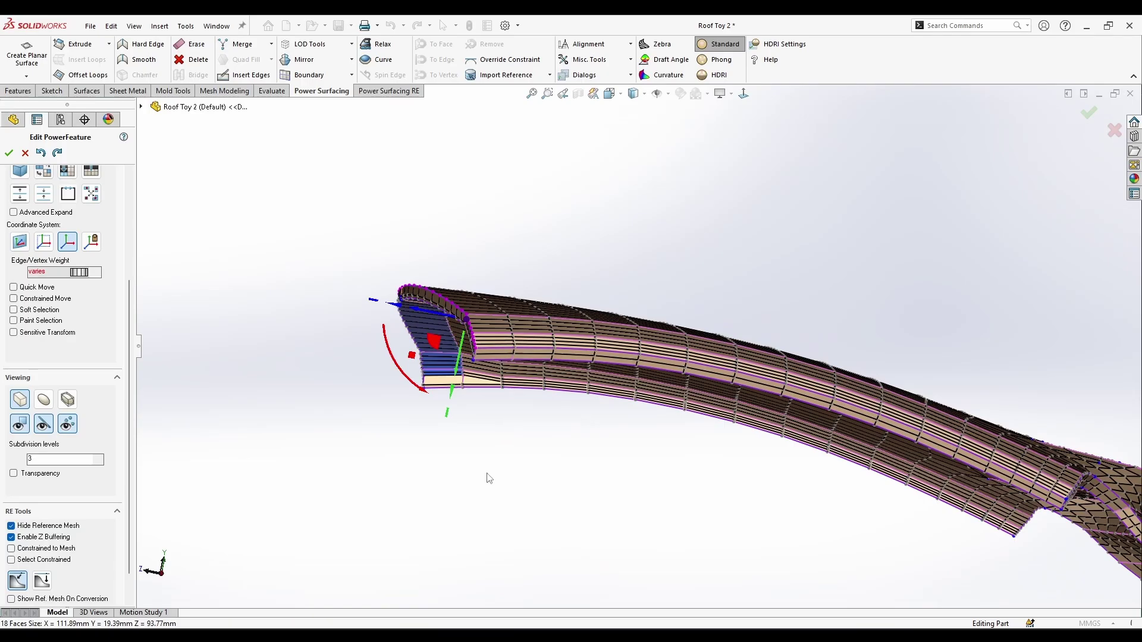
- Clear the face strip selection and select the hard edges behind the front rim on the underside, working from the side toward the centre
{"action": "scroll", "coordinate": [489, 478], "scroll_direction": "down", "scroll_amount": 3}
{"action": "middle_click_drag", "start_coordinate": [489, 479], "coordinate": [416, 357]}
{"action": "left_click", "coordinate": [287, 305]}
{"action": "scroll", "coordinate": [288, 306], "scroll_direction": "up", "scroll_amount": 3}
{"action": "middle_click_drag", "start_coordinate": [288, 306], "coordinate": [354, 364]}
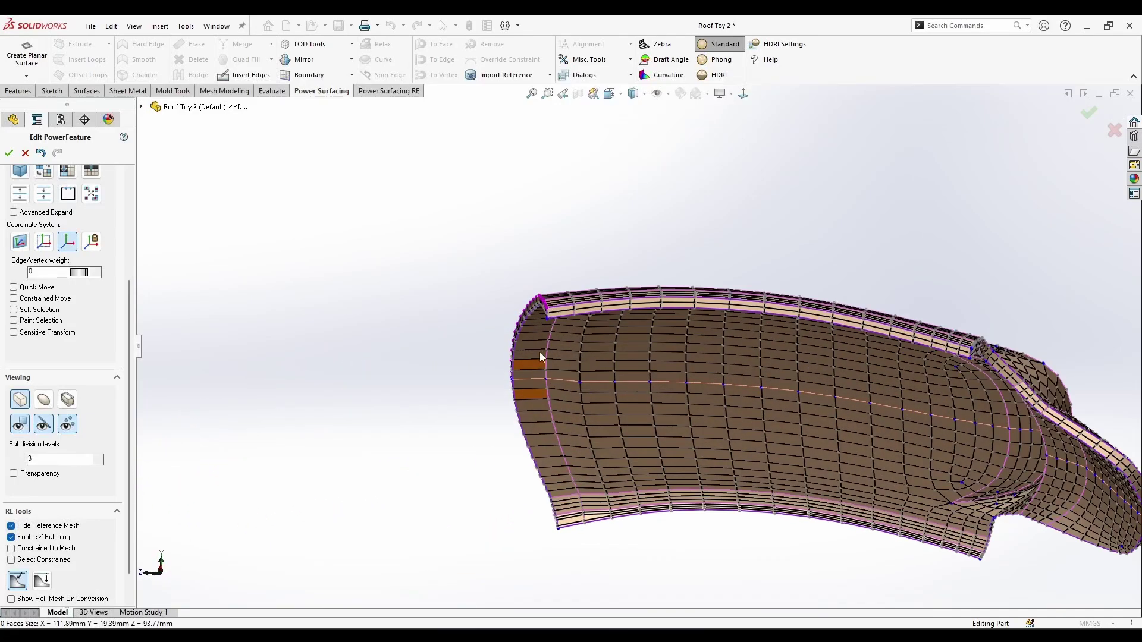
{"action": "scroll", "coordinate": [541, 355], "scroll_direction": "down", "scroll_amount": 2}
{"action": "middle_click_drag", "start_coordinate": [583, 356], "coordinate": [614, 170]}
{"action": "left_click", "coordinate": [602, 201]}
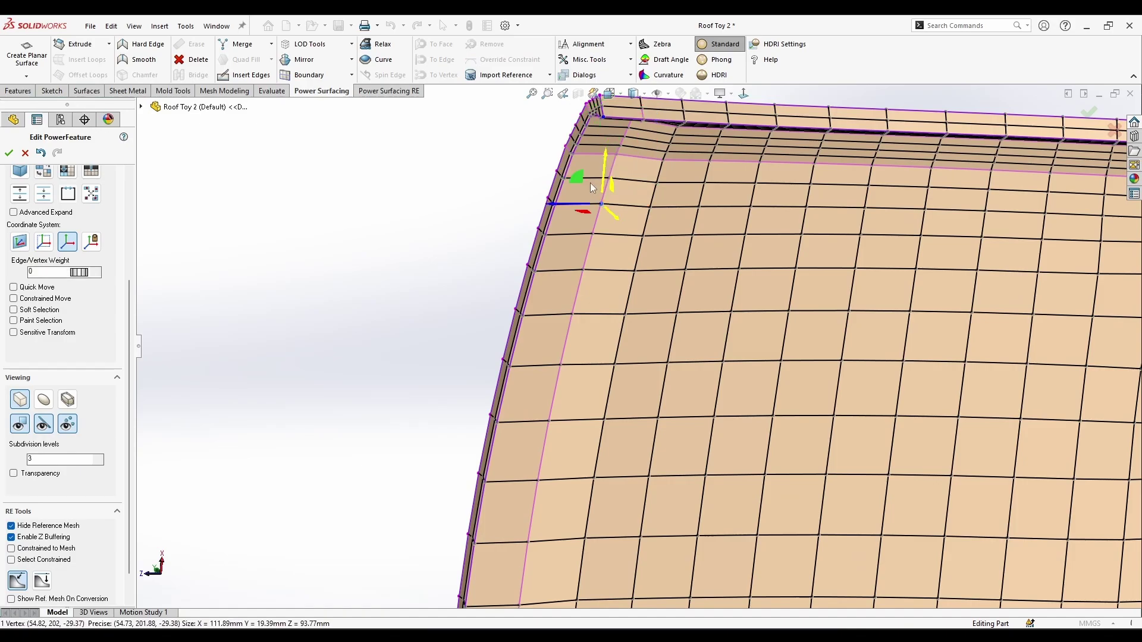
{"action": "left_click", "coordinate": [610, 167]}
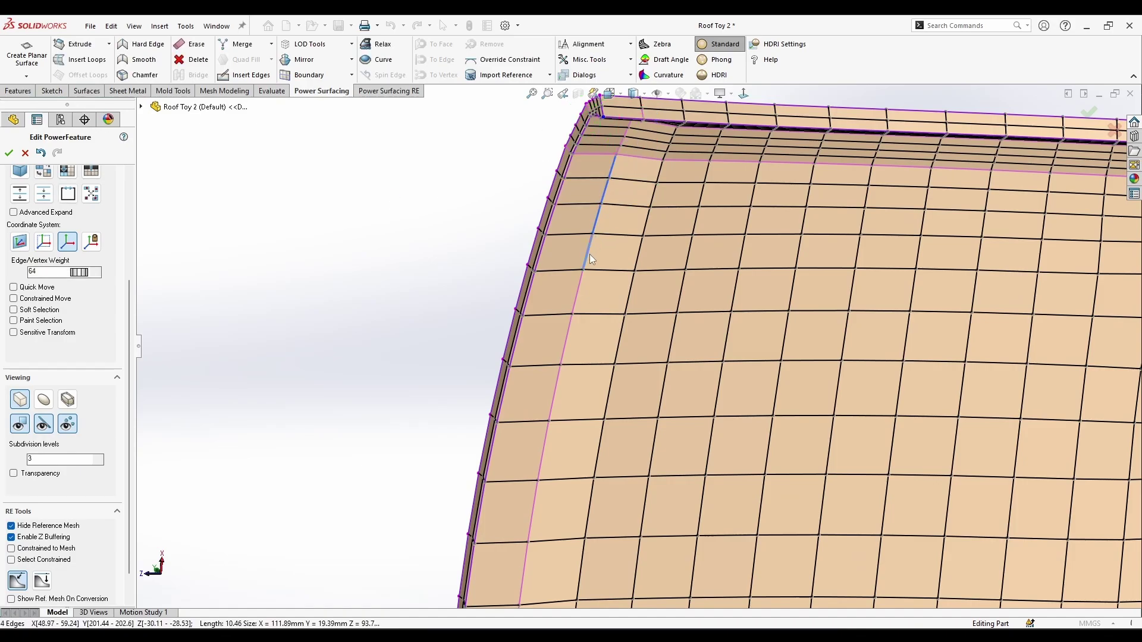
{"action": "left_click", "coordinate": [544, 447], "text": "ctrl"}
{"action": "left_click", "coordinate": [537, 510], "text": "ctrl"}
- Complete the hard edge row selection from the centre line up to the side corner
{"action": "scroll", "coordinate": [544, 514], "scroll_direction": "up", "scroll_amount": 4}
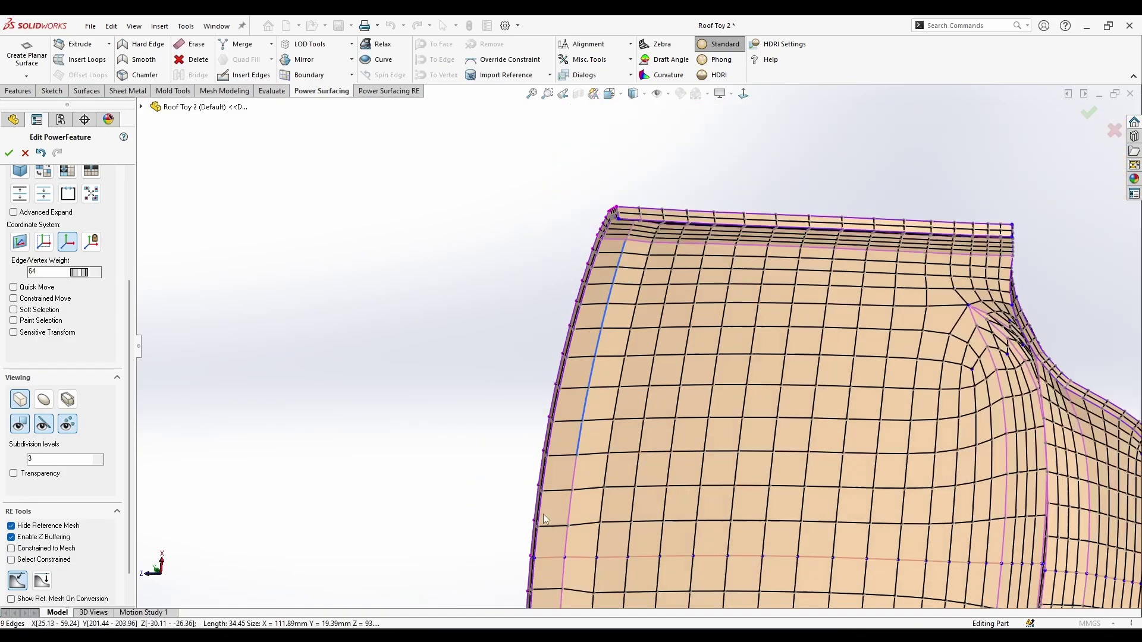
{"action": "middle_click_drag", "start_coordinate": [584, 513], "coordinate": [638, 213]}
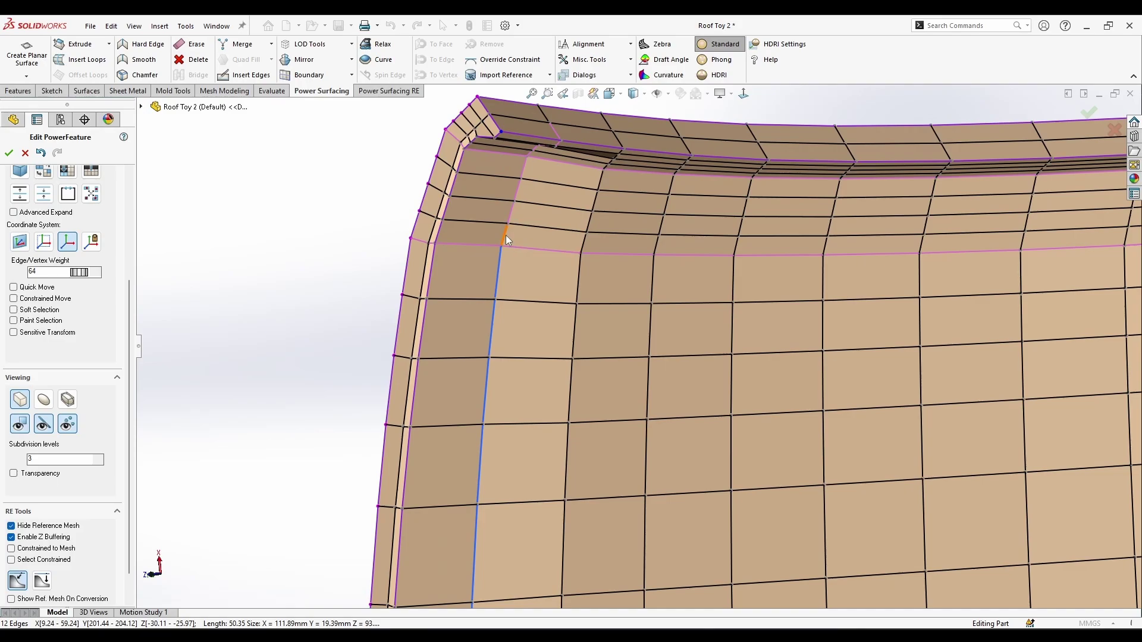
{"action": "middle_click_drag", "start_coordinate": [604, 219], "coordinate": [611, 372]}
{"action": "scroll", "coordinate": [611, 372], "scroll_direction": "down", "scroll_amount": 5}
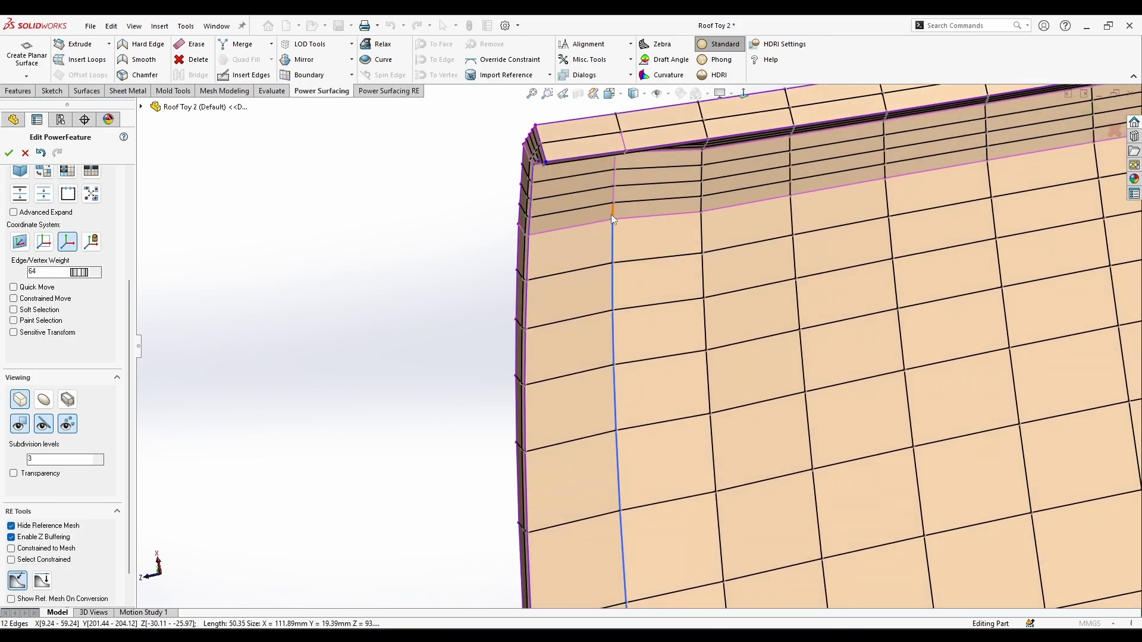
{"action": "left_click", "coordinate": [616, 164], "text": "ctrl"}
- Try a small move of the selected hard edge row and undo it
{"action": "scroll", "coordinate": [615, 164], "scroll_direction": "up", "scroll_amount": 2}
{"action": "middle_click_drag", "start_coordinate": [616, 164], "coordinate": [671, 479]}
{"action": "left_click_drag", "start_coordinate": [649, 491], "coordinate": [658, 496]}
{"action": "middle_click_drag", "start_coordinate": [658, 497], "coordinate": [652, 443]}
{"action": "key", "text": "ctrl+z"}
{"action": "scroll", "coordinate": [675, 423], "scroll_direction": "down", "scroll_amount": 2}
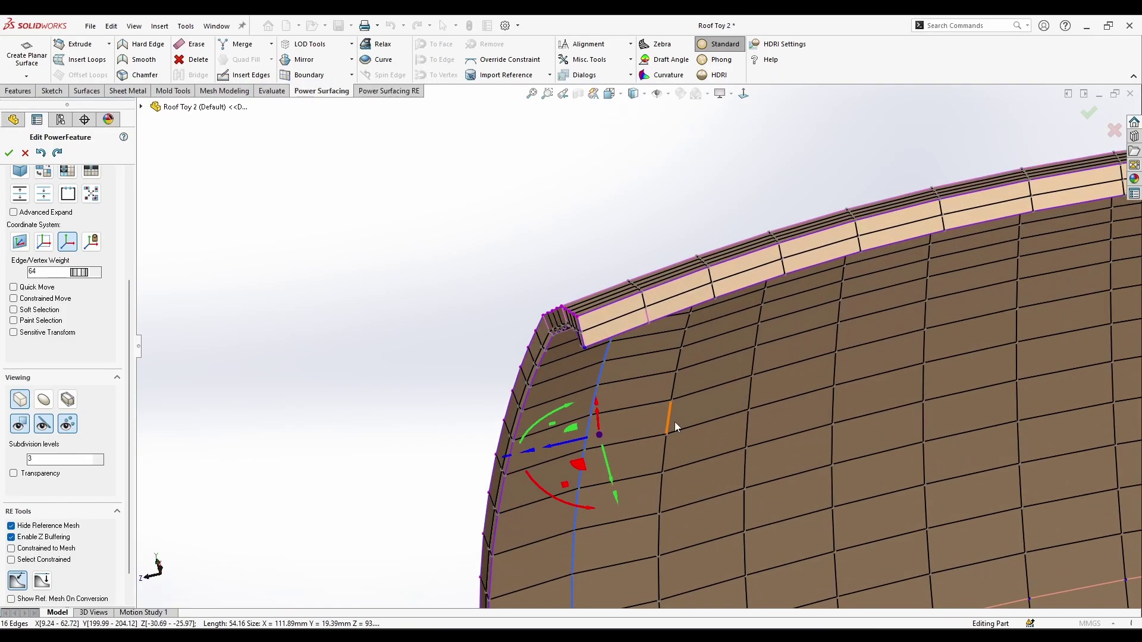
- Select the edges of the row directly behind the hard edge row, starting at the side rim and leaving out the crossing edge
{"action": "left_click", "coordinate": [674, 422]}
{"action": "middle_click_drag", "start_coordinate": [689, 370], "coordinate": [677, 315]}
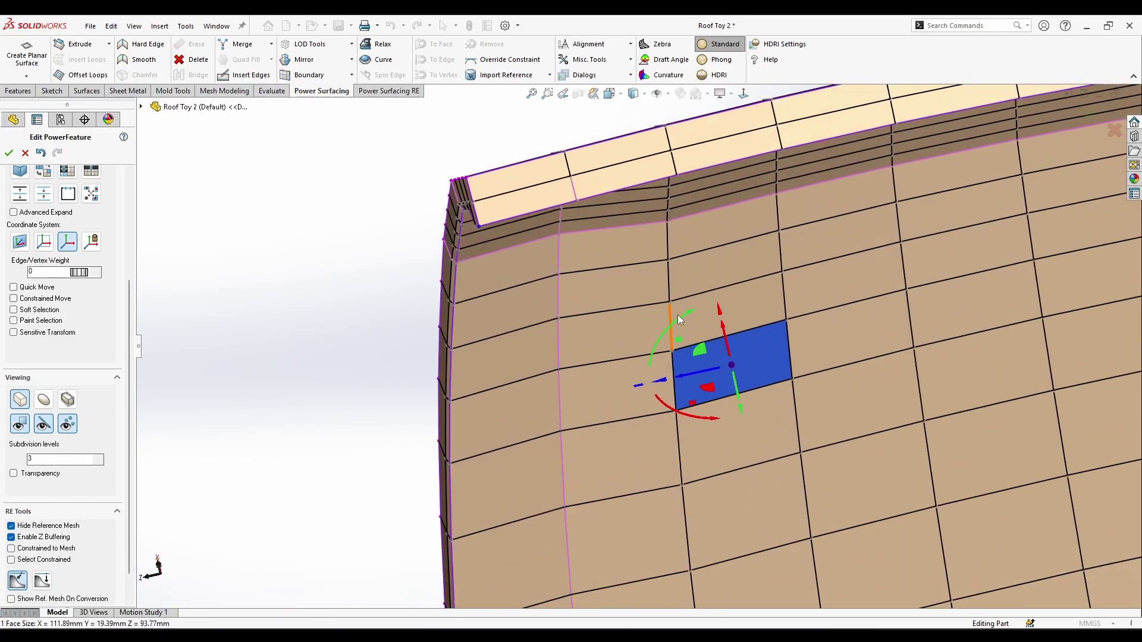
{"action": "left_click", "coordinate": [669, 261]}
{"action": "left_click", "coordinate": [667, 215], "text": "shift"}
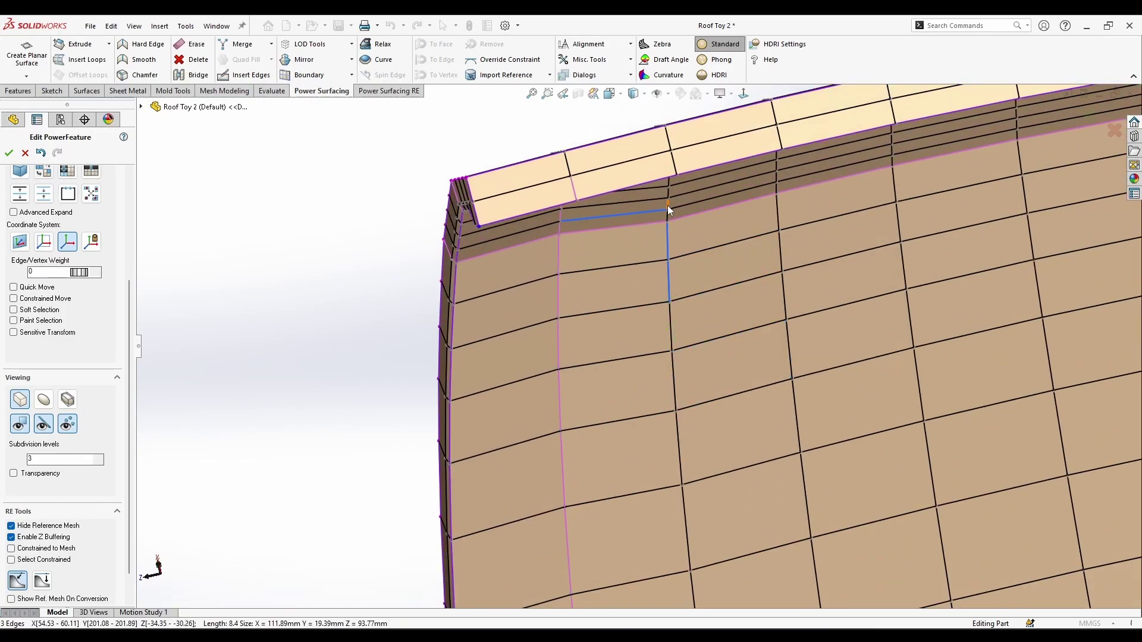
{"action": "left_click", "coordinate": [667, 203], "text": "shift"}
{"action": "left_click", "coordinate": [666, 211]}
{"action": "left_click", "coordinate": [670, 231]}
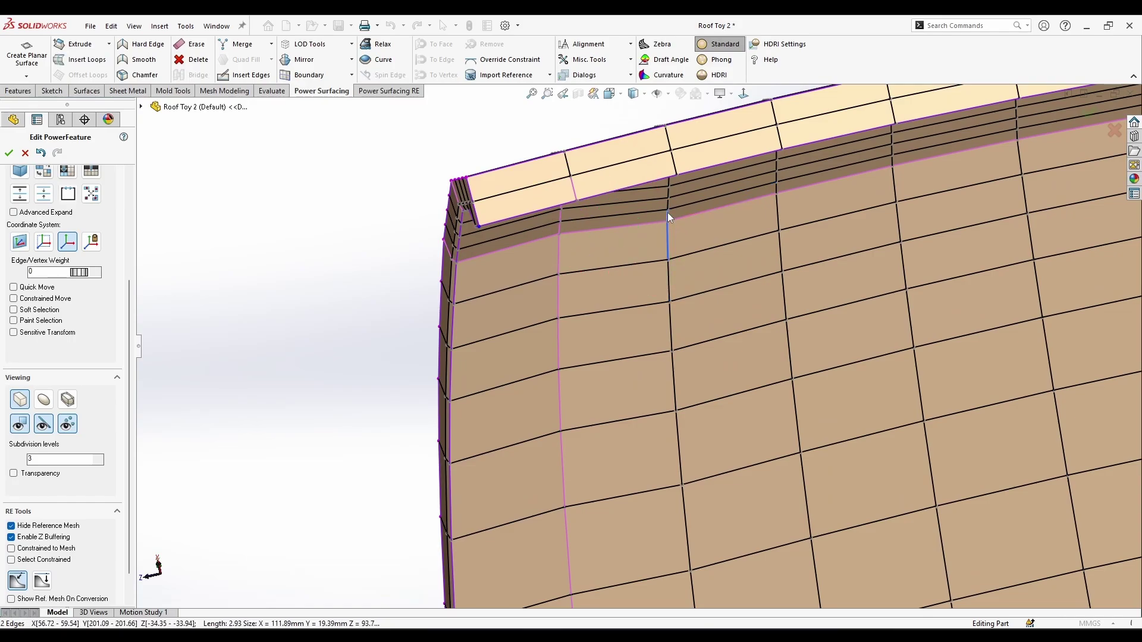
{"action": "left_click", "coordinate": [669, 185], "text": "shift"}
{"action": "left_click", "coordinate": [669, 281], "text": "shift"}
- Extend the selection along the row behind the hard edges toward the centre line
{"action": "left_click", "coordinate": [688, 528]}
{"action": "scroll", "coordinate": [681, 502], "scroll_direction": "up", "scroll_amount": 3}
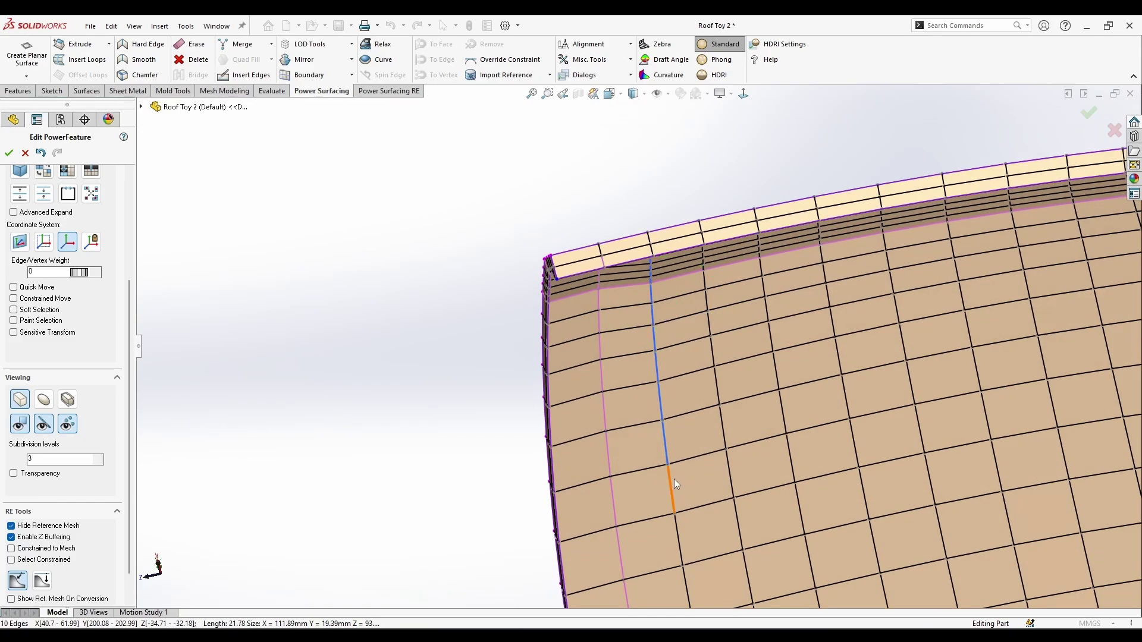
{"action": "scroll", "coordinate": [679, 534], "scroll_direction": "up", "scroll_amount": 2}
{"action": "left_click", "coordinate": [641, 384], "text": "shift"}
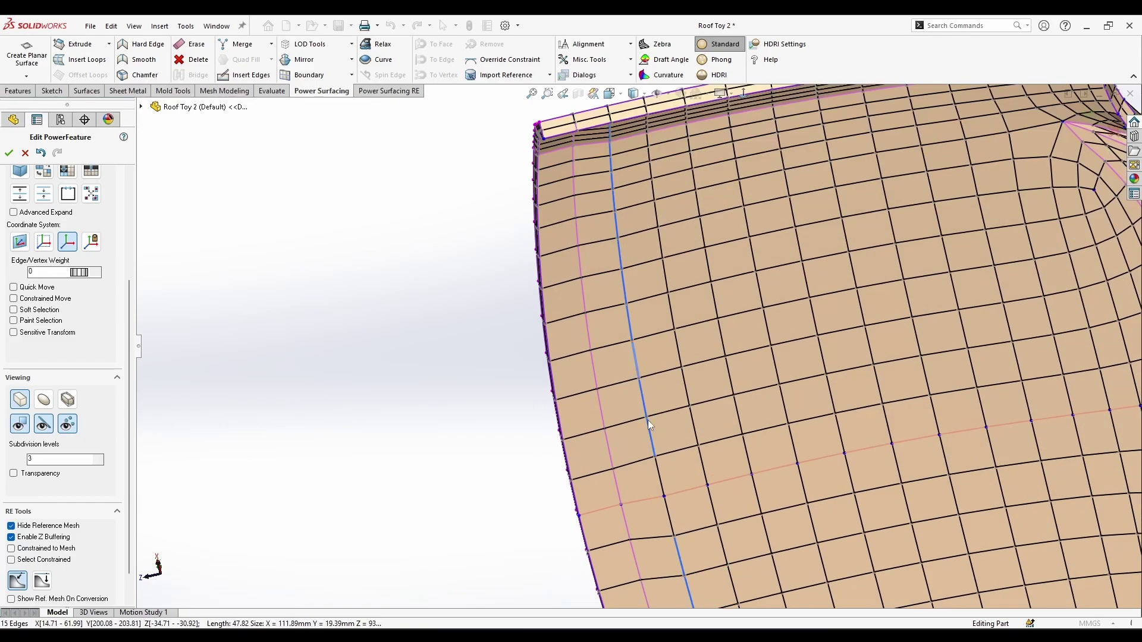
- Complete the edge row selection and move the row forward close to the hard edges and slightly down to form a steep step
{"action": "scroll", "coordinate": [660, 477], "scroll_direction": "up", "scroll_amount": 5}
{"action": "middle_click_drag", "start_coordinate": [683, 472], "coordinate": [631, 369]}
{"action": "scroll", "coordinate": [632, 357], "scroll_direction": "up", "scroll_amount": 3}
{"action": "left_click_drag", "start_coordinate": [616, 334], "coordinate": [534, 235]}
{"action": "key", "text": "ctrl+z"}
{"action": "scroll", "coordinate": [644, 382], "scroll_direction": "down", "scroll_amount": 5}
{"action": "middle_click_drag", "start_coordinate": [598, 363], "coordinate": [678, 342]}
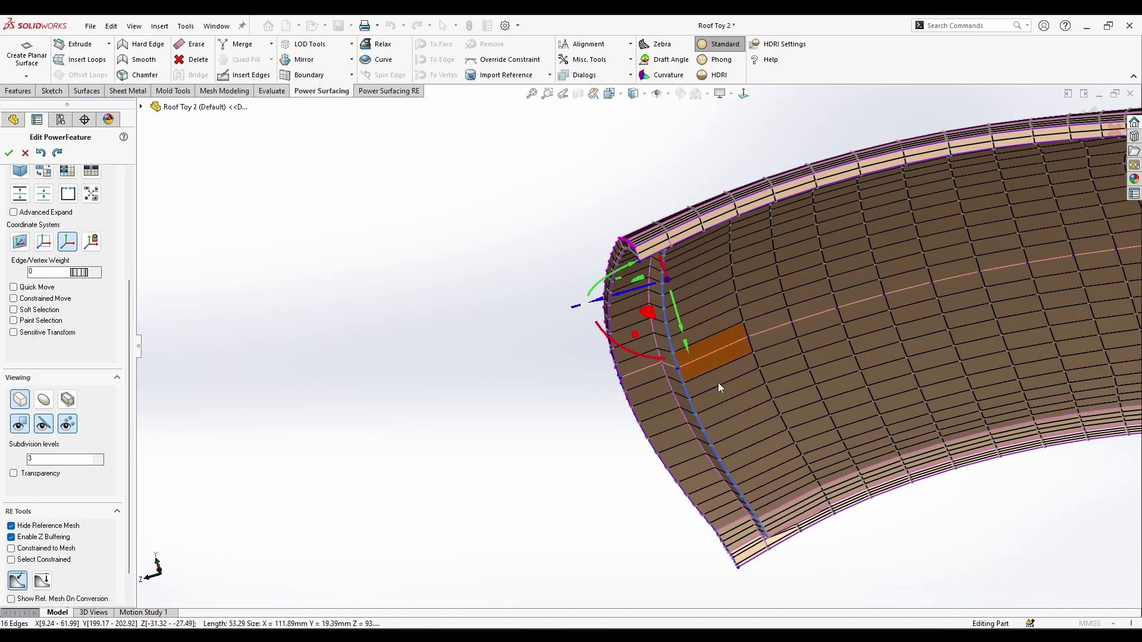
- Try shifting the step's edge row slightly toward the centre line and undo it
{"action": "middle_click_drag", "start_coordinate": [719, 388], "coordinate": [669, 233]}
{"action": "scroll", "coordinate": [693, 332], "scroll_direction": "down", "scroll_amount": 2}
{"action": "scroll", "coordinate": [665, 235], "scroll_direction": "down", "scroll_amount": 2}
{"action": "double_click", "coordinate": [611, 363]}
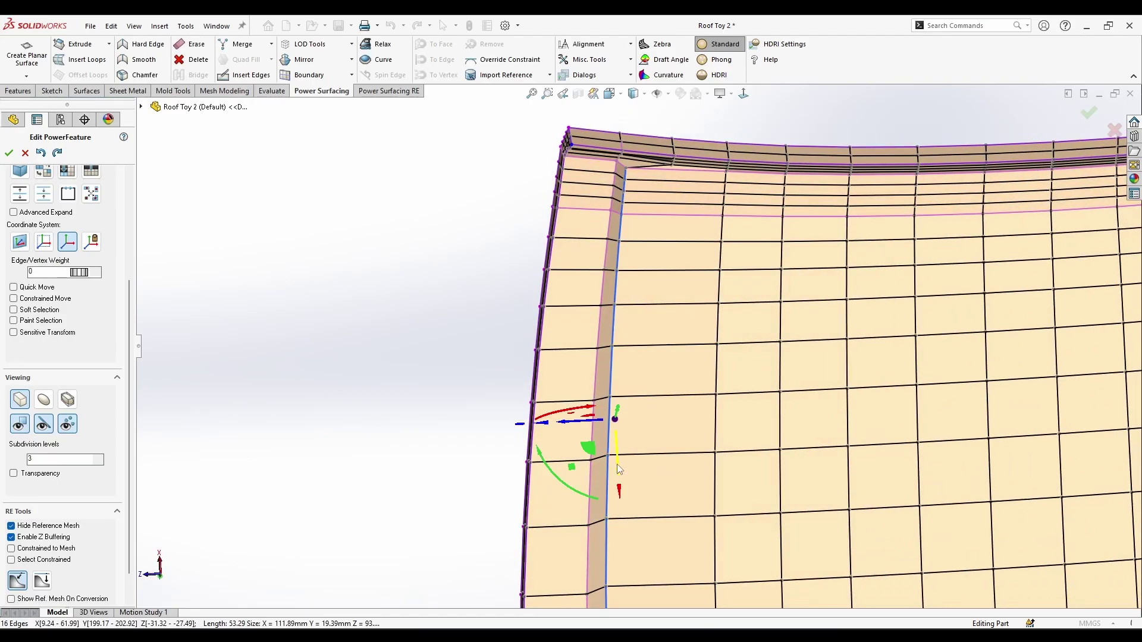
{"action": "left_click_drag", "start_coordinate": [617, 464], "coordinate": [622, 481]}
{"action": "scroll", "coordinate": [624, 480], "scroll_direction": "up", "scroll_amount": 5}
{"action": "middle_click_drag", "start_coordinate": [637, 460], "coordinate": [650, 478]}
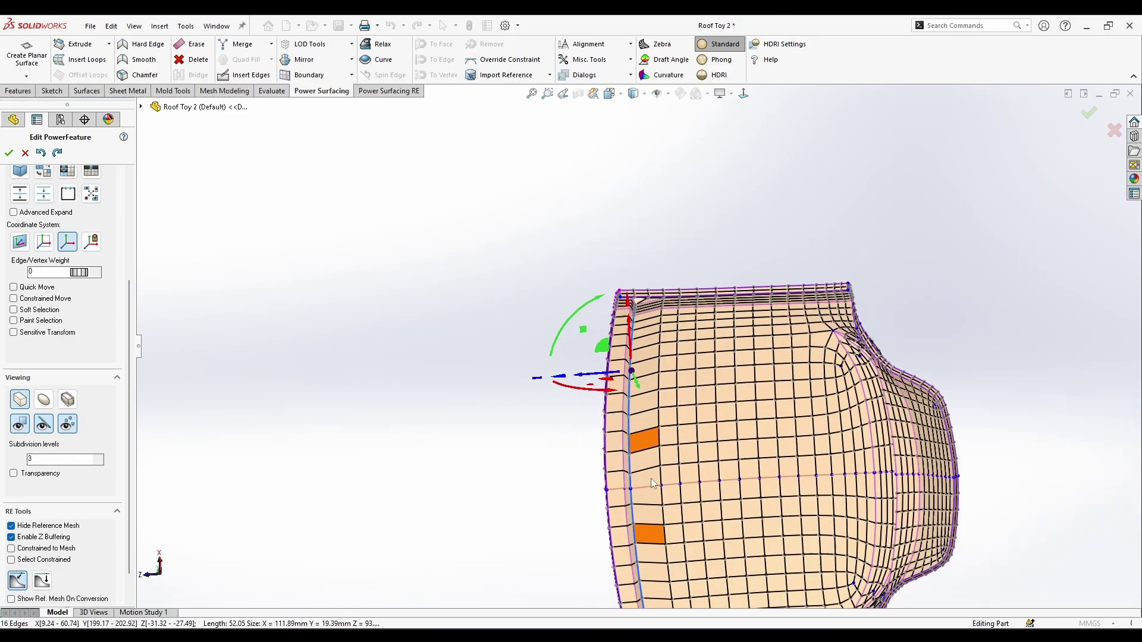
{"action": "scroll", "coordinate": [664, 462], "scroll_direction": "down", "scroll_amount": 2}
{"action": "scroll", "coordinate": [666, 409], "scroll_direction": "up", "scroll_amount": 2}
{"action": "middle_click_drag", "start_coordinate": [668, 380], "coordinate": [693, 238]}
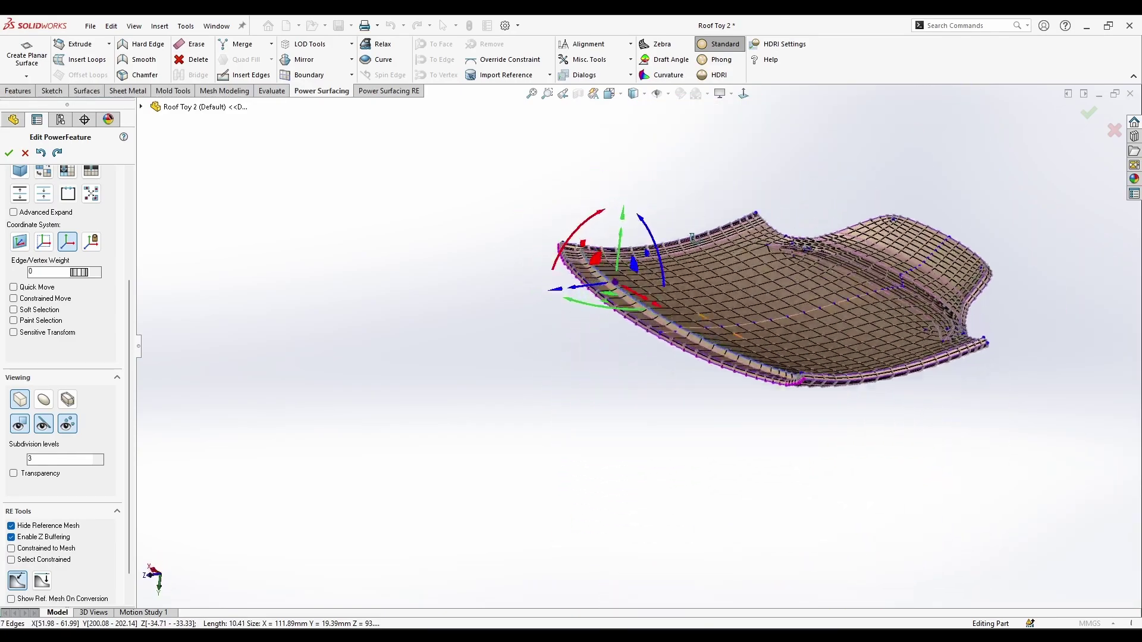
{"action": "scroll", "coordinate": [625, 330], "scroll_direction": "down", "scroll_amount": 8}
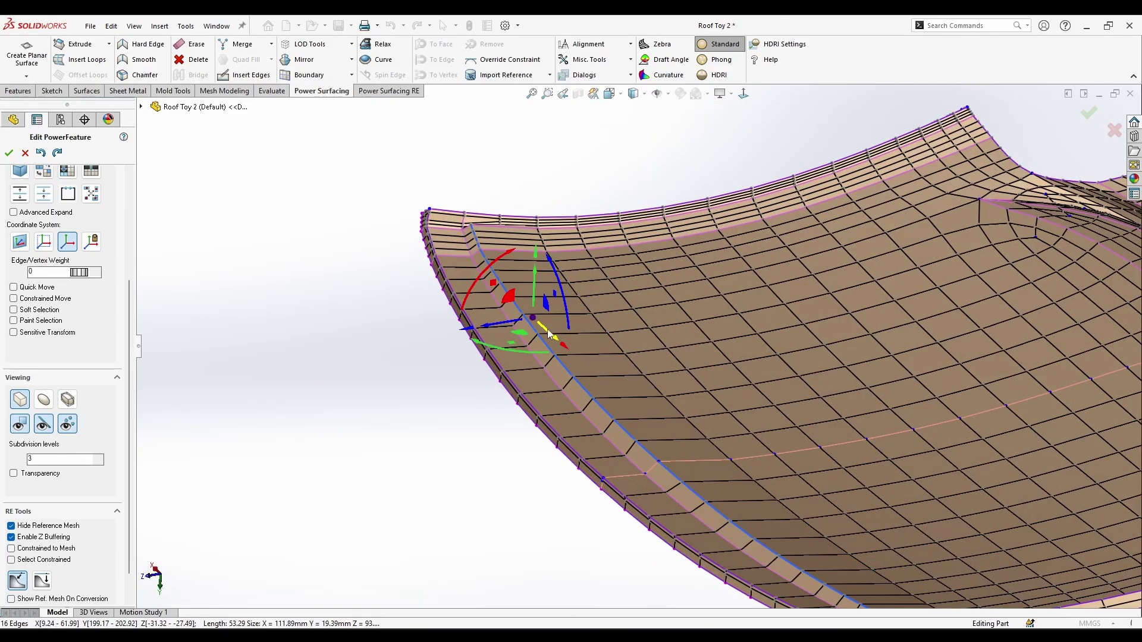
- Shift the step's edge row slightly sideways toward the centre line and clear the selection
{"action": "left_click_drag", "start_coordinate": [549, 334], "coordinate": [576, 339]}
{"action": "middle_click_drag", "start_coordinate": [576, 340], "coordinate": [556, 382]}
{"action": "left_click", "coordinate": [533, 485]}
{"action": "middle_click_drag", "start_coordinate": [532, 485], "coordinate": [612, 474]}
{"action": "scroll", "coordinate": [693, 452], "scroll_direction": "up", "scroll_amount": 6}
{"action": "scroll", "coordinate": [693, 452], "scroll_direction": "down", "scroll_amount": 6}
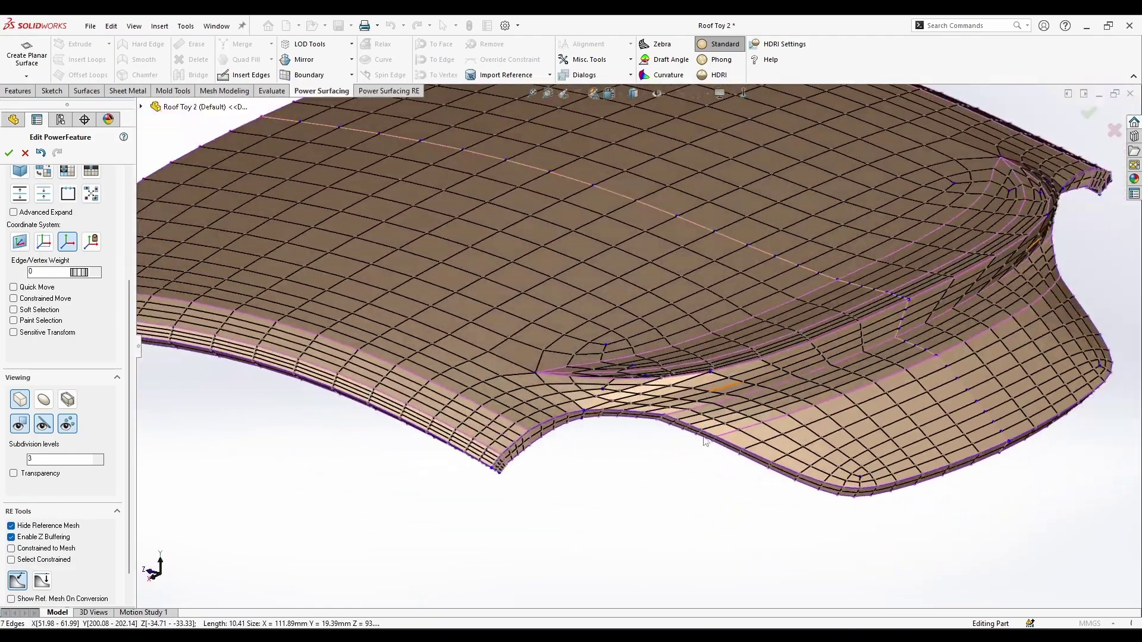
- Switch to the top view and insert mirrored edge chains tapering toward the front on both sides of the roof's centre line
{"action": "middle_click_drag", "start_coordinate": [694, 452], "coordinate": [578, 292]}
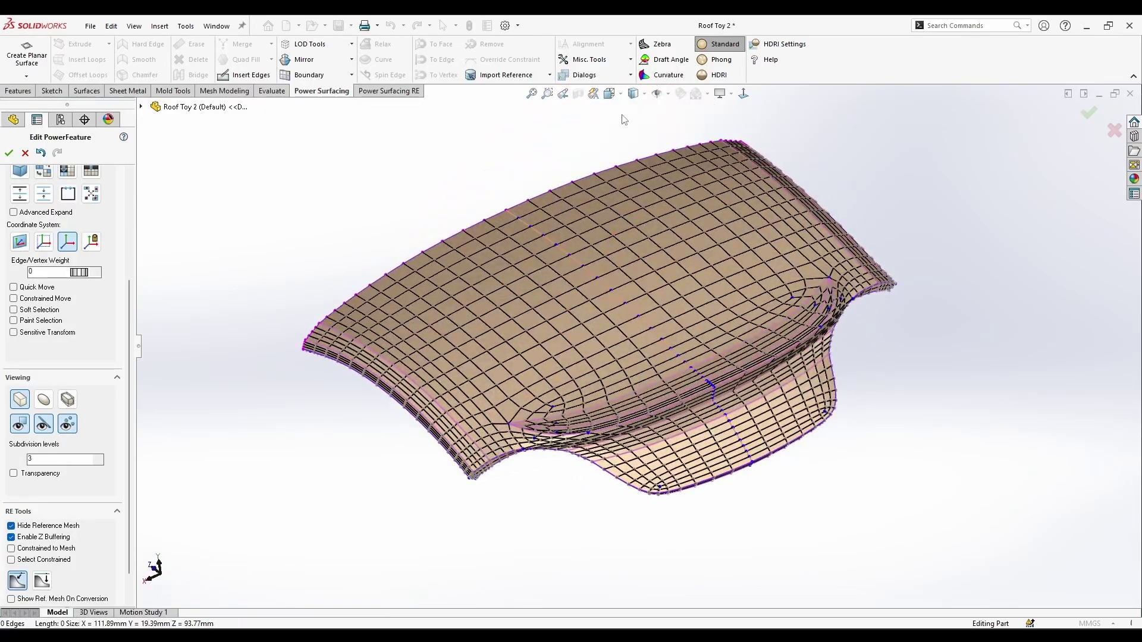
{"action": "left_click", "coordinate": [628, 128]}
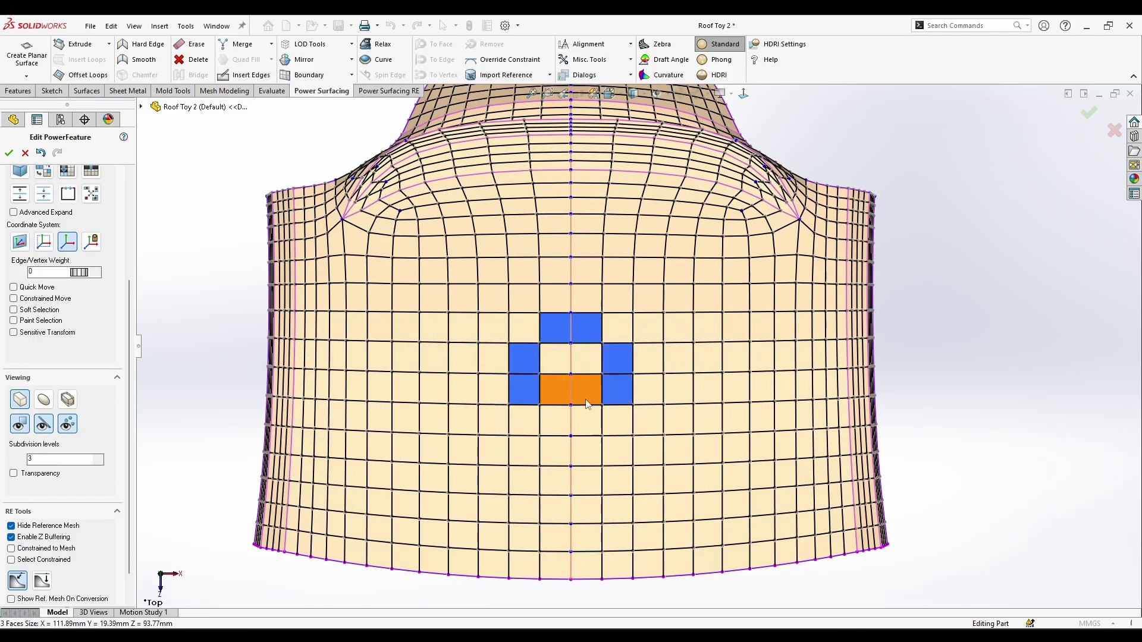
{"action": "left_click", "coordinate": [1063, 406]}
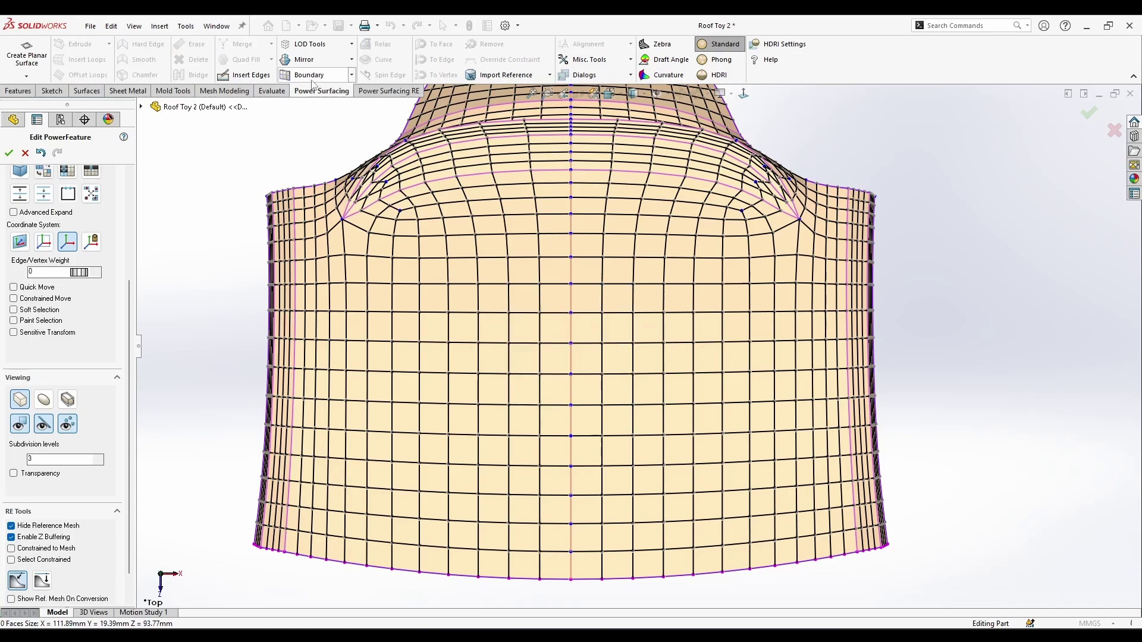
{"action": "left_click", "coordinate": [243, 75]}
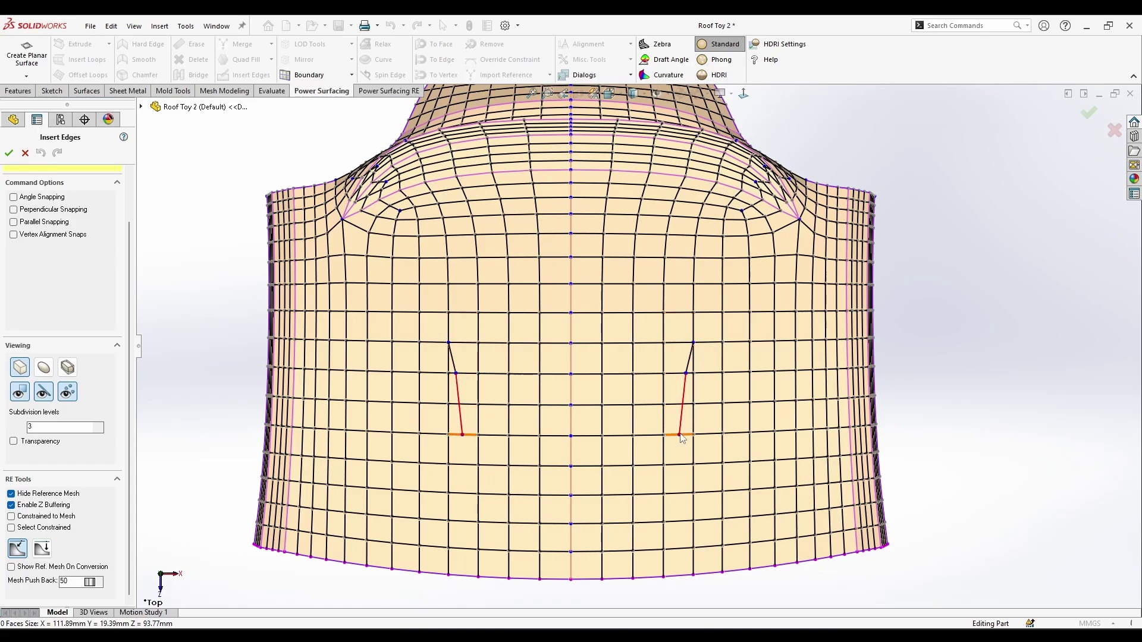
{"action": "right_click", "coordinate": [677, 575]}
- Extend the inserted mirrored edges inward toward the front rim and select a vertex midway along them for adjustment
{"action": "left_click", "coordinate": [244, 75]}
{"action": "left_click", "coordinate": [680, 435]}
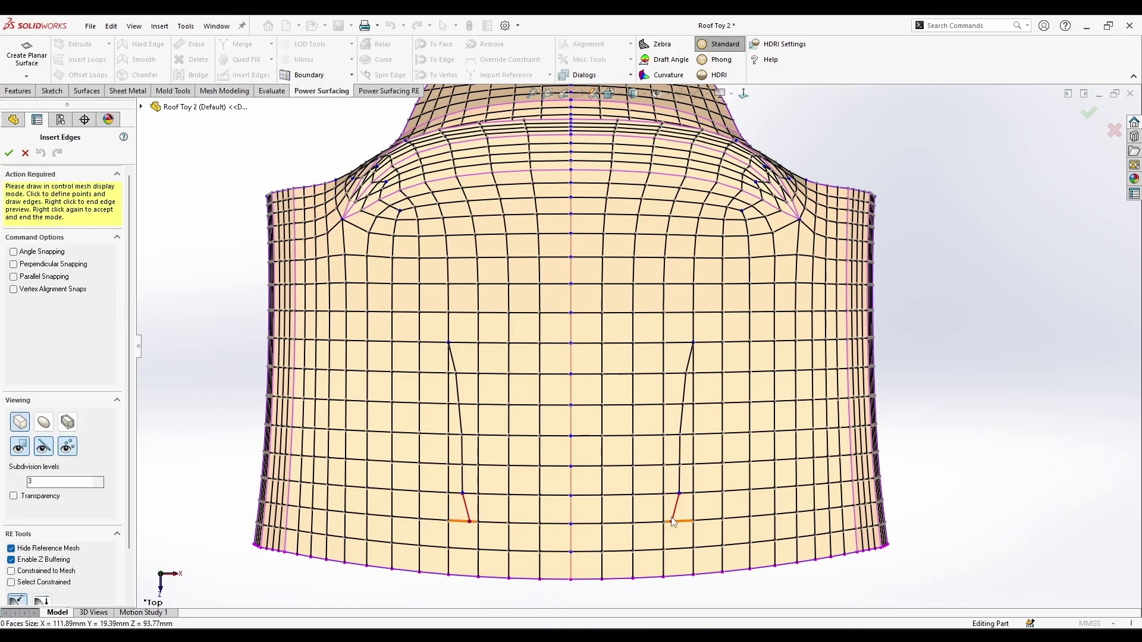
{"action": "right_click", "coordinate": [700, 350]}
{"action": "left_click", "coordinate": [680, 434]}
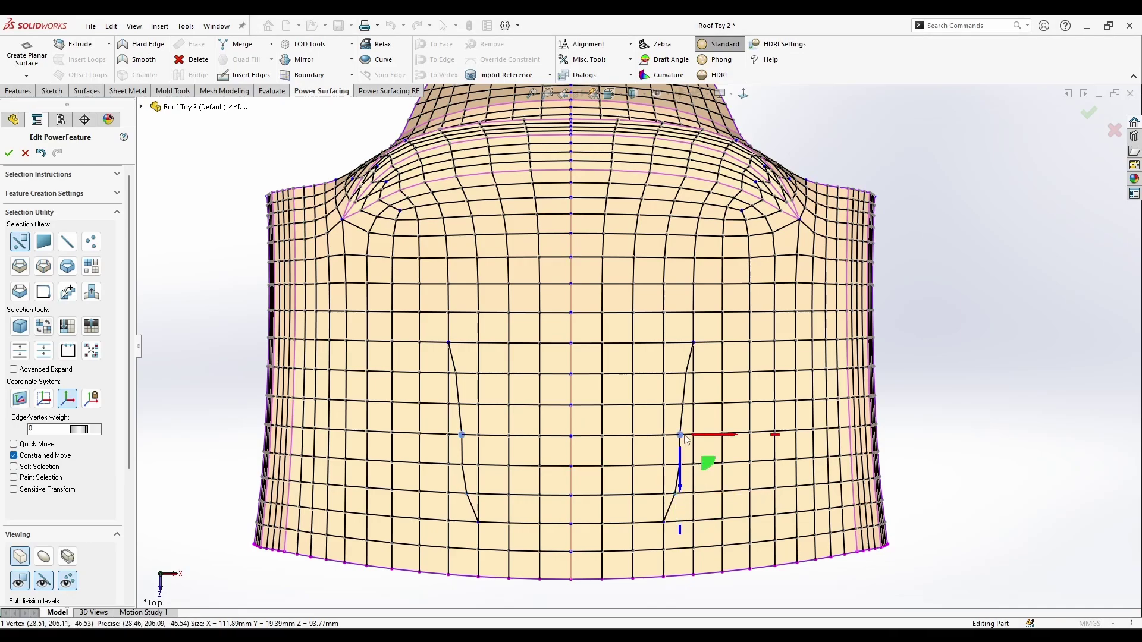
{"action": "scroll", "coordinate": [673, 414], "scroll_direction": "up", "scroll_amount": 2}
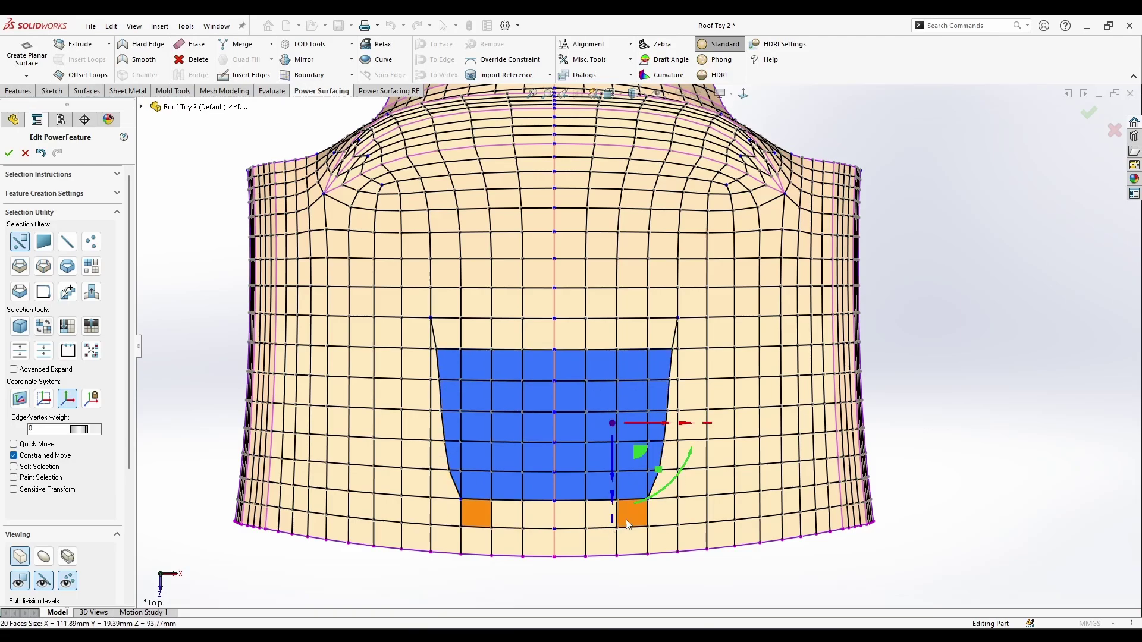
- Crease the border of the face panel enclosed by the inserted edges with weight 55 and raise the panel above the roof
{"action": "middle_click_drag", "start_coordinate": [628, 523], "coordinate": [330, 420]}
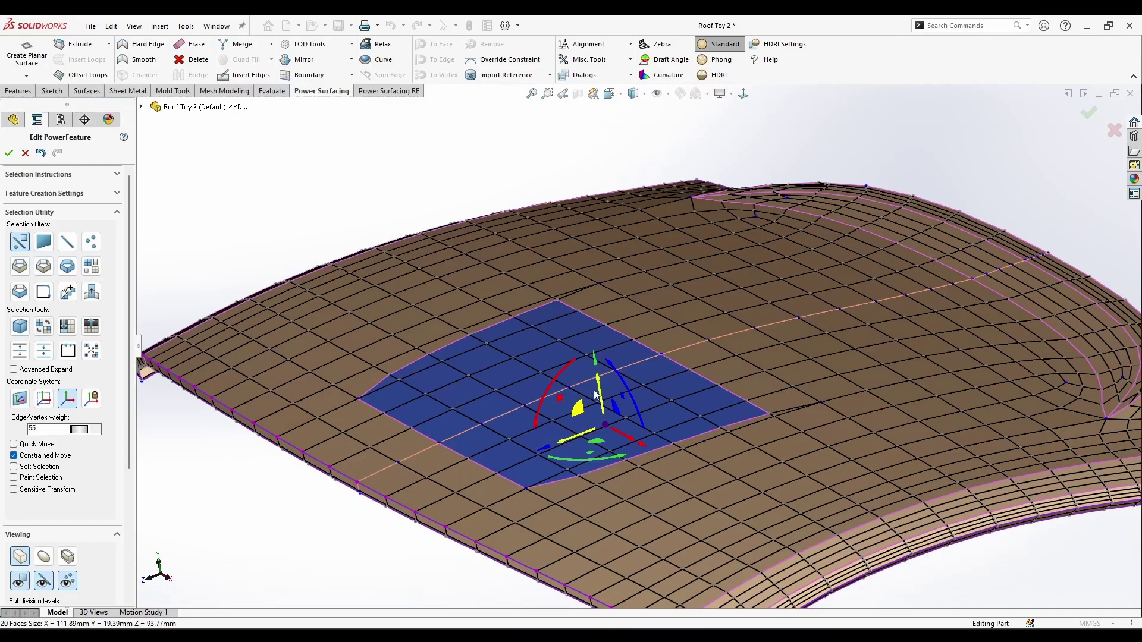
{"action": "left_click_drag", "start_coordinate": [598, 390], "coordinate": [599, 368]}
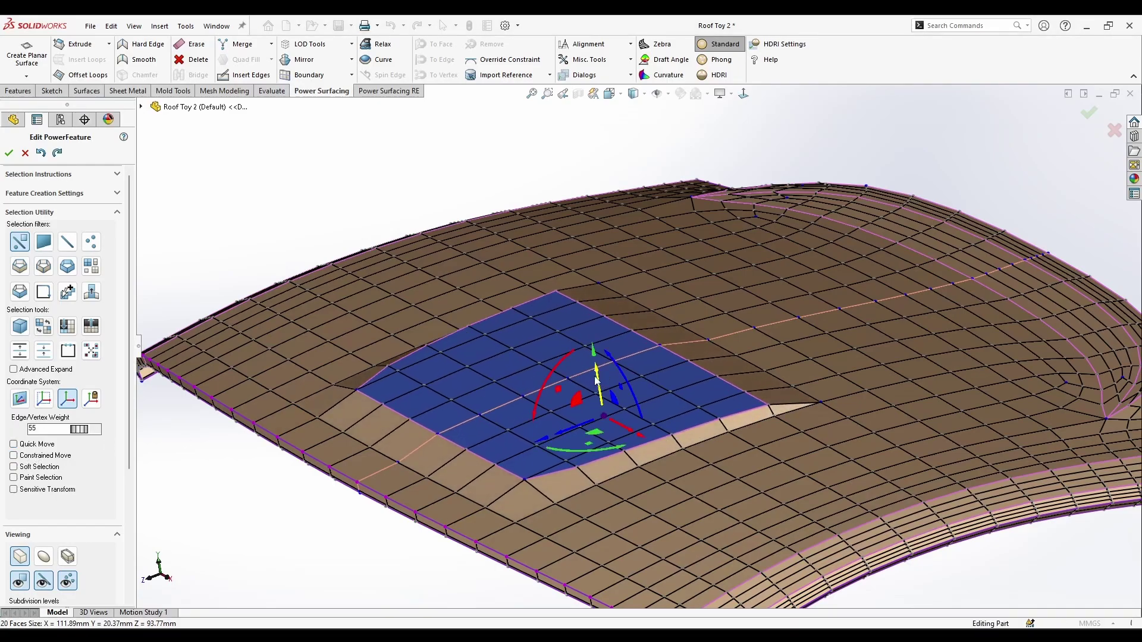
{"action": "middle_click_drag", "start_coordinate": [599, 370], "coordinate": [572, 360]}
{"action": "left_click_drag", "start_coordinate": [591, 373], "coordinate": [593, 375]}
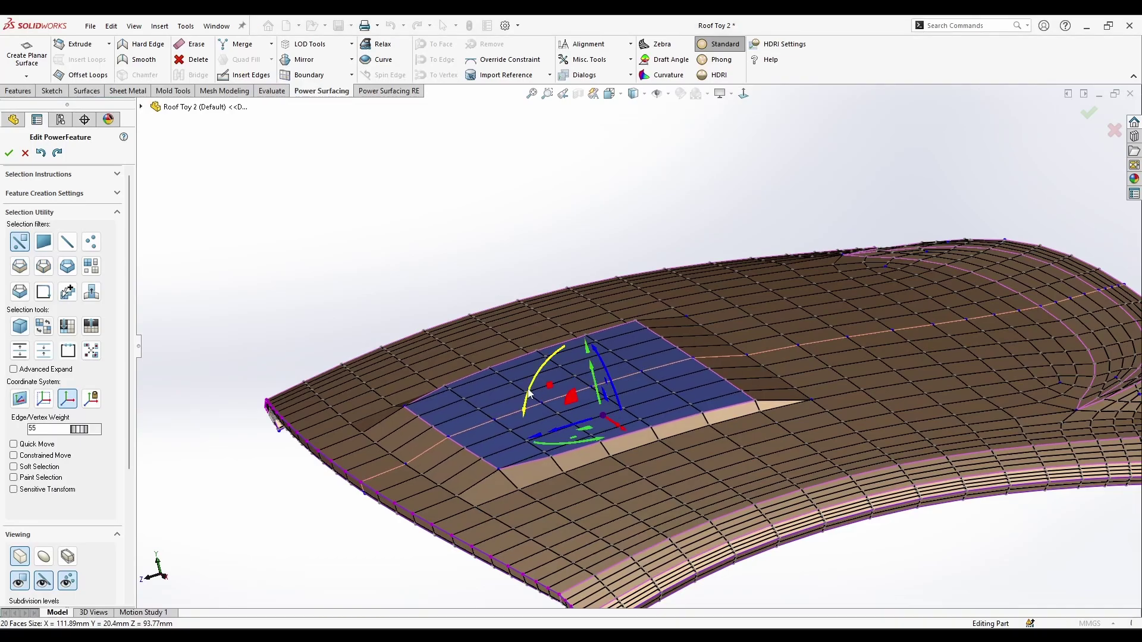
- Tilt the raised panel slightly and clear the face selection
{"action": "left_click_drag", "start_coordinate": [532, 394], "coordinate": [535, 392]}
{"action": "middle_click_drag", "start_coordinate": [535, 393], "coordinate": [794, 502]}
{"action": "scroll", "coordinate": [507, 348], "scroll_direction": "down", "scroll_amount": 3}
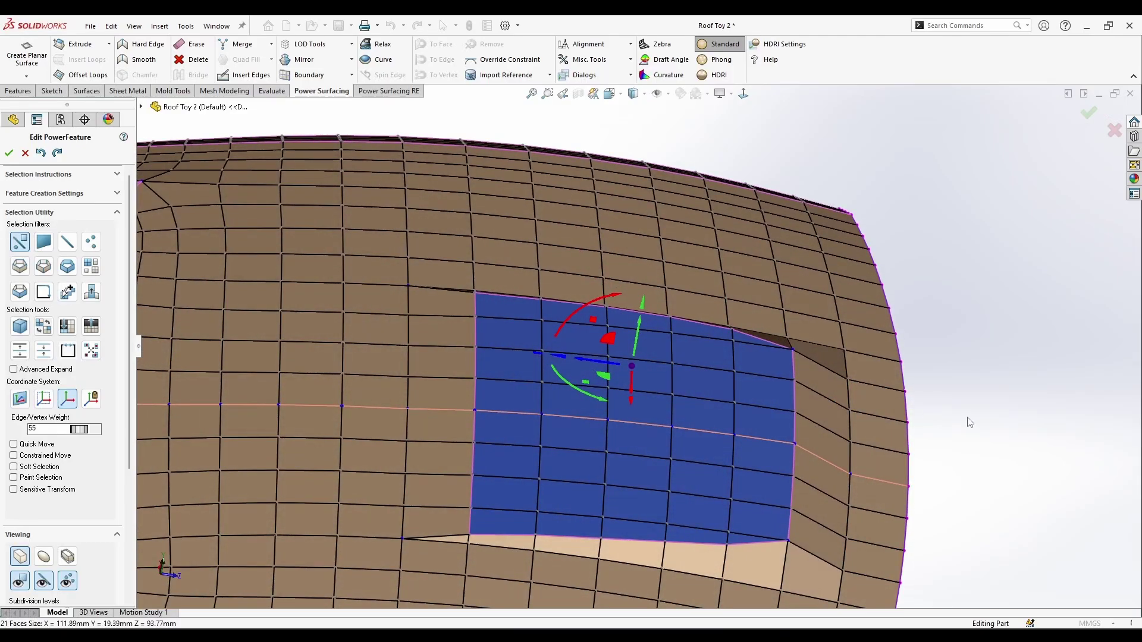
{"action": "left_click", "coordinate": [969, 422]}
{"action": "middle_click_drag", "start_coordinate": [969, 422], "coordinate": [959, 492]}
- Select the edges across the raised panel's rear end and remove their crease so the panel blends into the roof
{"action": "scroll", "coordinate": [647, 381], "scroll_direction": "up", "scroll_amount": 3}
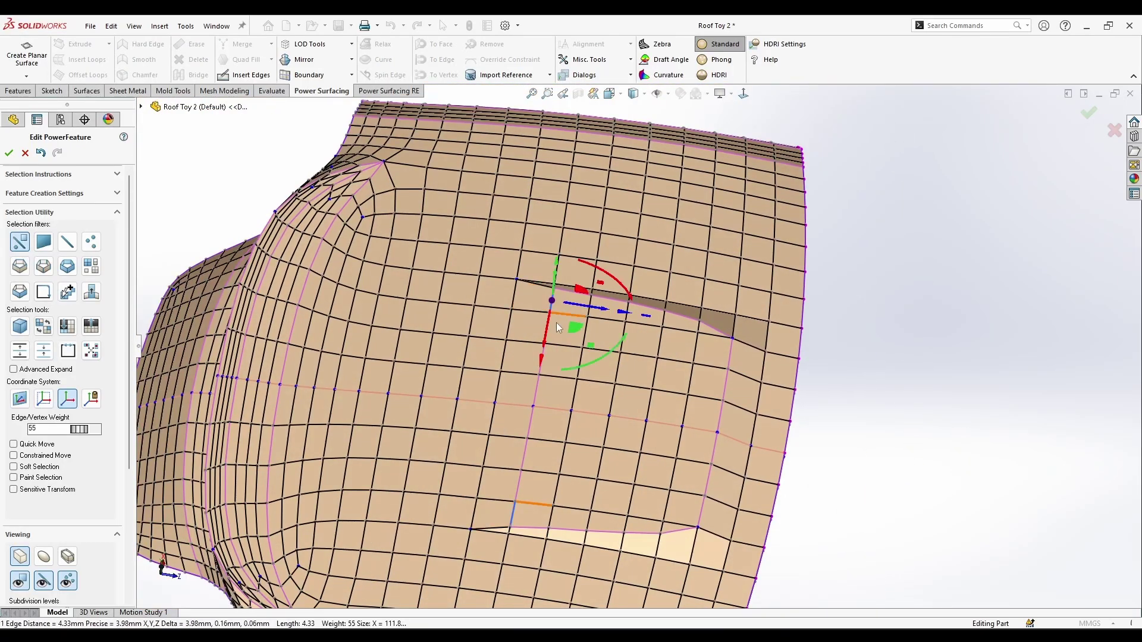
{"action": "scroll", "coordinate": [555, 323], "scroll_direction": "up", "scroll_amount": 2}
{"action": "right_click", "coordinate": [543, 397]}
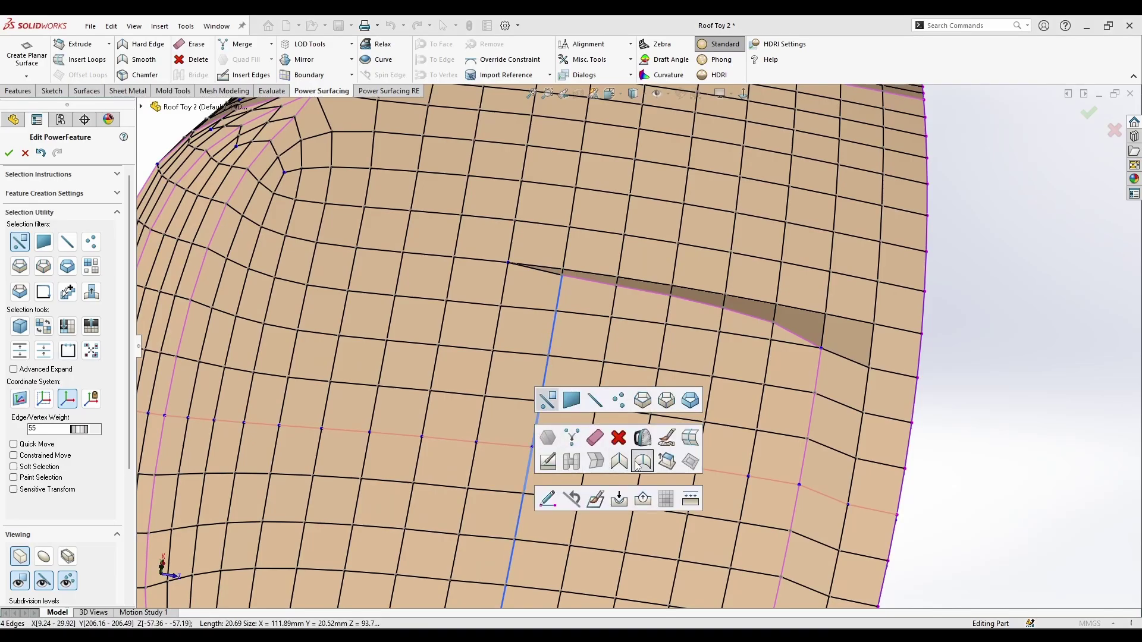
{"action": "left_click", "coordinate": [640, 464]}
{"action": "left_click", "coordinate": [1065, 438]}
- Examine the raised panel's side walls and the transition at its rear corners
{"action": "scroll", "coordinate": [1065, 438], "scroll_direction": "up", "scroll_amount": 5}
{"action": "middle_click_drag", "start_coordinate": [1025, 459], "coordinate": [852, 316]}
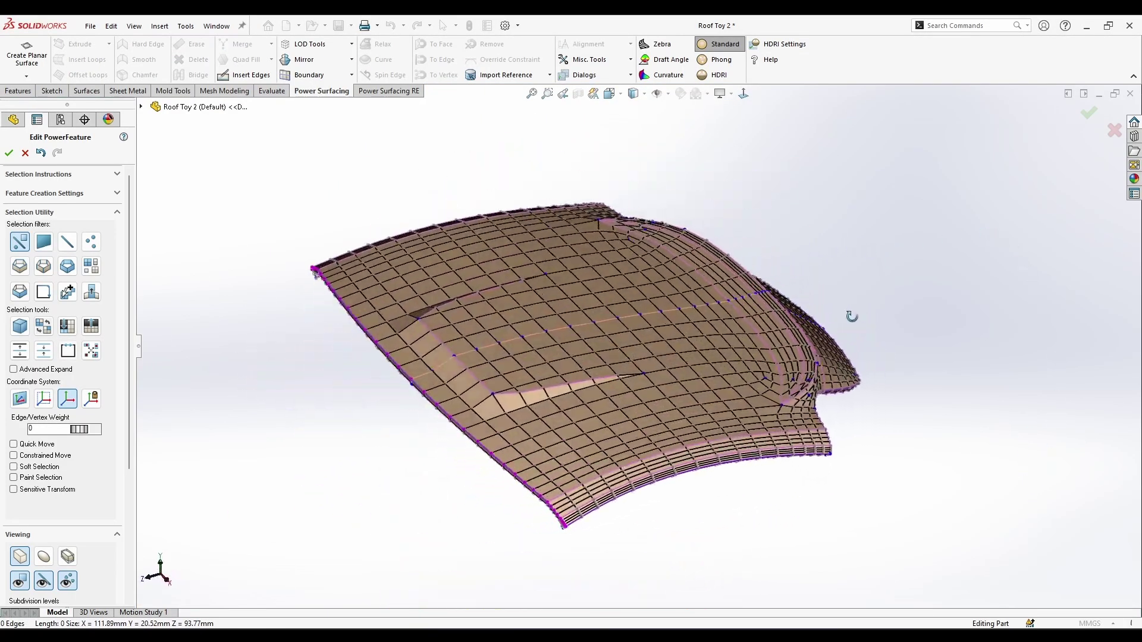
{"action": "scroll", "coordinate": [565, 384], "scroll_direction": "down", "scroll_amount": 4}
{"action": "middle_click_drag", "start_coordinate": [565, 387], "coordinate": [566, 420]}
{"action": "scroll", "coordinate": [660, 416], "scroll_direction": "down", "scroll_amount": 3}
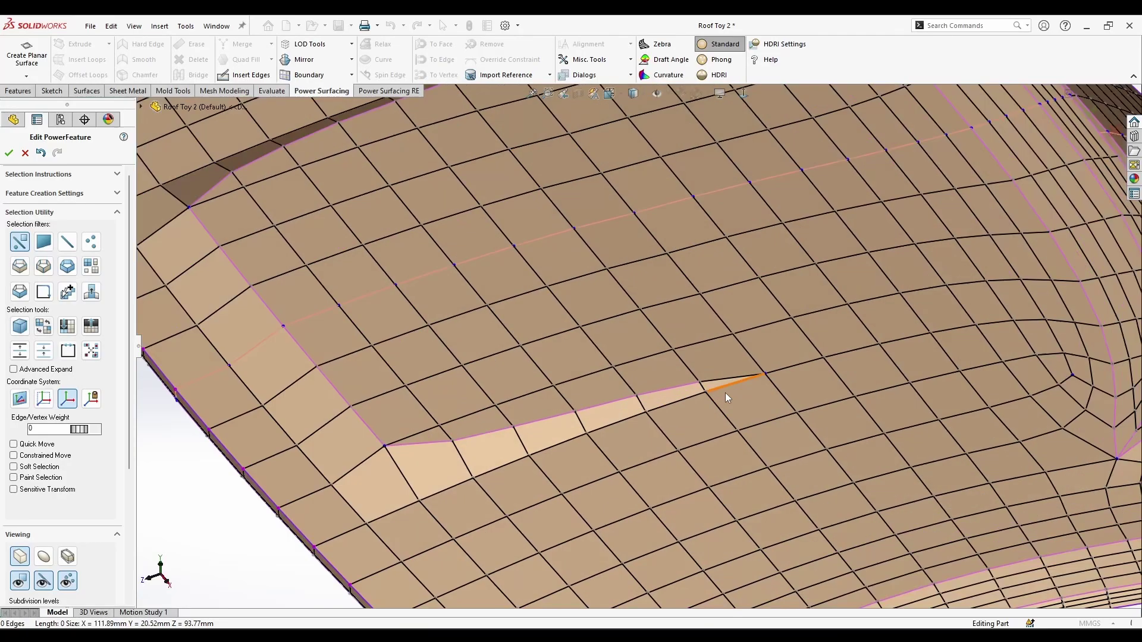
{"action": "scroll", "coordinate": [651, 403], "scroll_direction": "up", "scroll_amount": 3}
{"action": "middle_click_drag", "start_coordinate": [651, 404], "coordinate": [650, 433]}
{"action": "scroll", "coordinate": [648, 437], "scroll_direction": "down", "scroll_amount": 2}
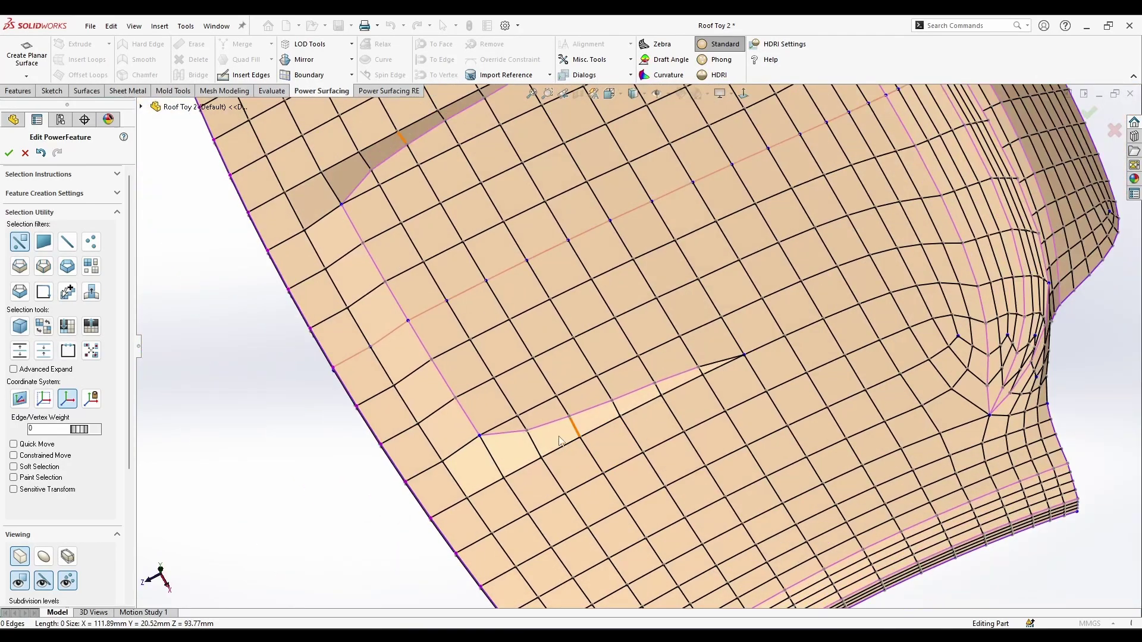
- Compare the raised panel's smooth surface with its control mesh along the side walls and around the rear end
{"action": "middle_click_drag", "start_coordinate": [439, 485], "coordinate": [412, 439]}
{"action": "scroll", "coordinate": [421, 395], "scroll_direction": "up", "scroll_amount": 3}
{"action": "scroll", "coordinate": [662, 342], "scroll_direction": "down", "scroll_amount": 4}
{"action": "left_click", "coordinate": [666, 365]}
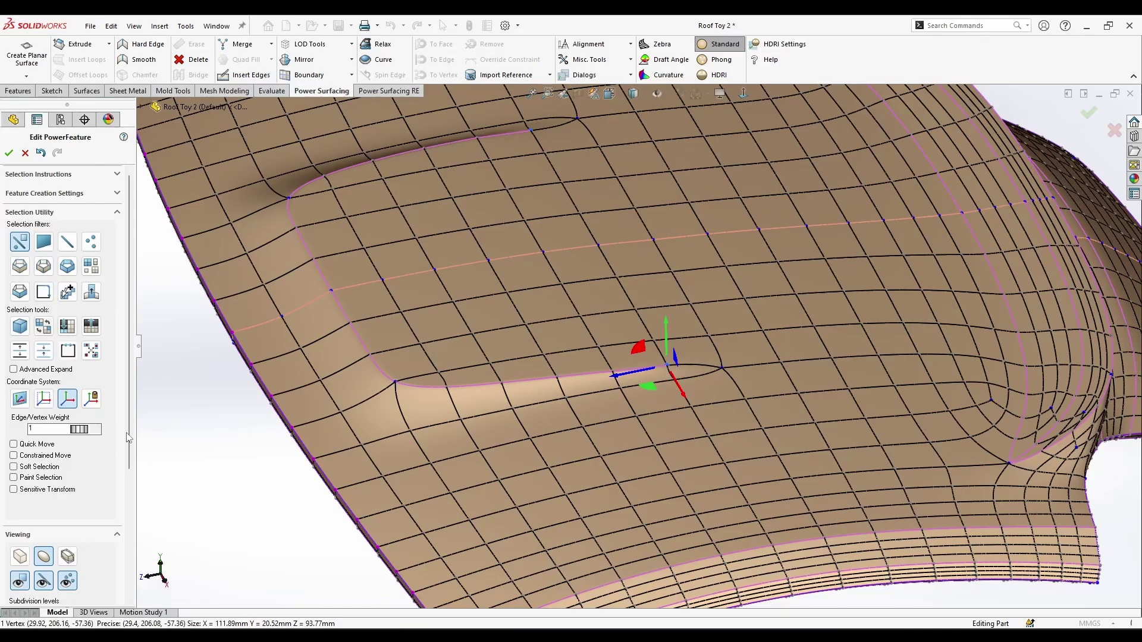
{"action": "left_click", "coordinate": [252, 455]}
{"action": "scroll", "coordinate": [212, 502], "scroll_direction": "down", "scroll_amount": 8}
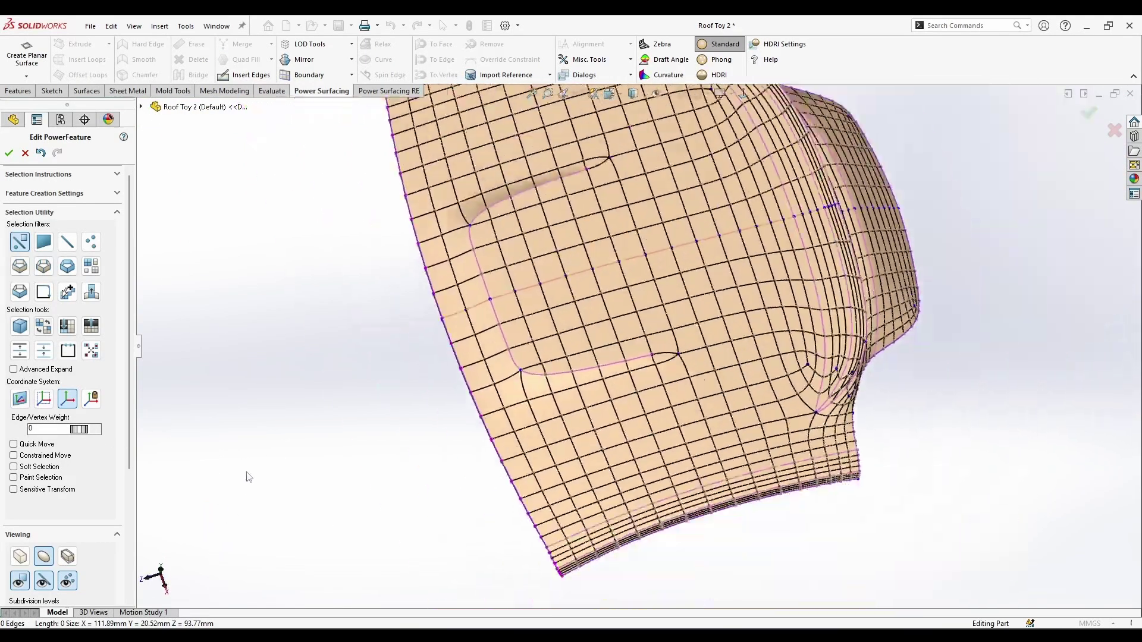
{"action": "middle_click_drag", "start_coordinate": [374, 306], "coordinate": [385, 269]}
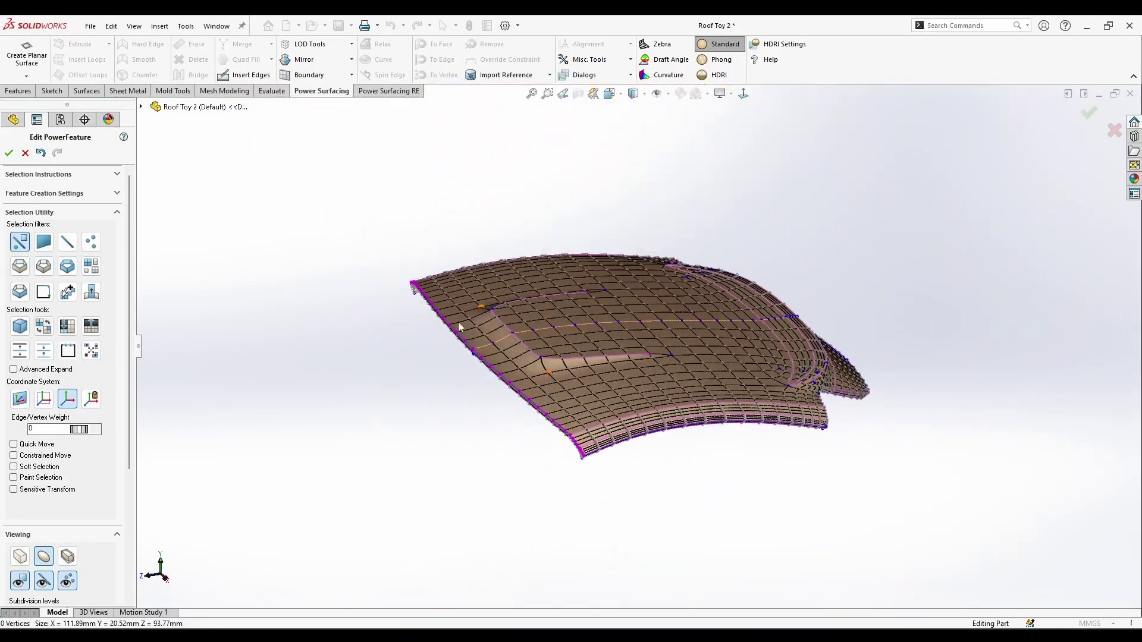
{"action": "left_click", "coordinate": [43, 585]}
{"action": "middle_click_drag", "start_coordinate": [336, 461], "coordinate": [525, 469]}
{"action": "scroll", "coordinate": [668, 334], "scroll_direction": "up", "scroll_amount": 5}
{"action": "left_click", "coordinate": [44, 583]}
{"action": "scroll", "coordinate": [519, 267], "scroll_direction": "down", "scroll_amount": 5}
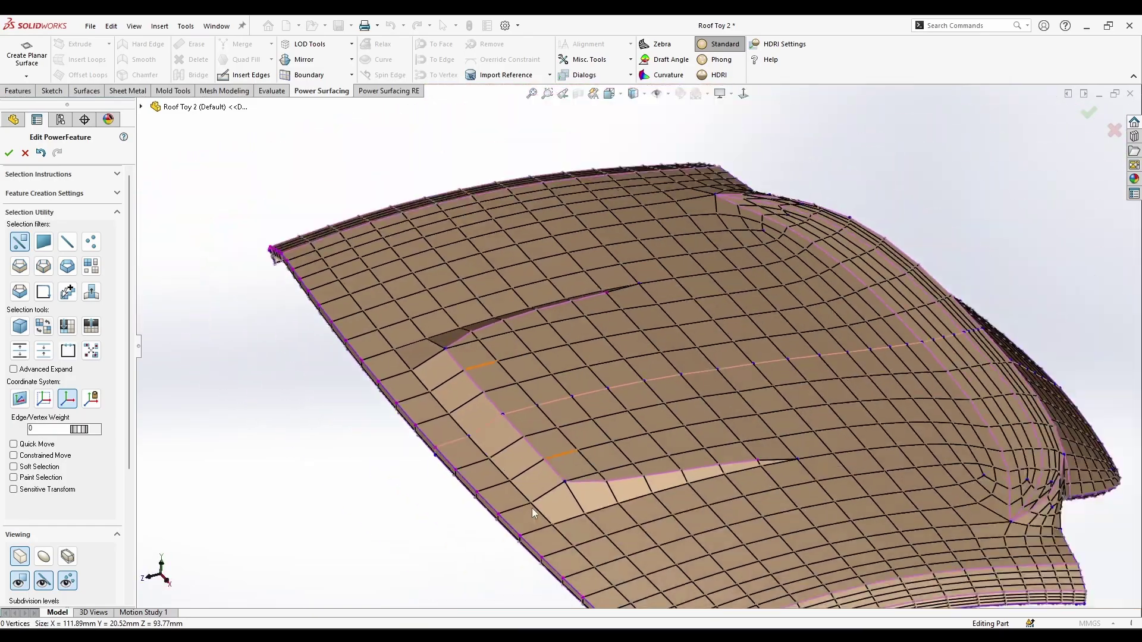
{"action": "scroll", "coordinate": [535, 505], "scroll_direction": "down", "scroll_amount": 5}
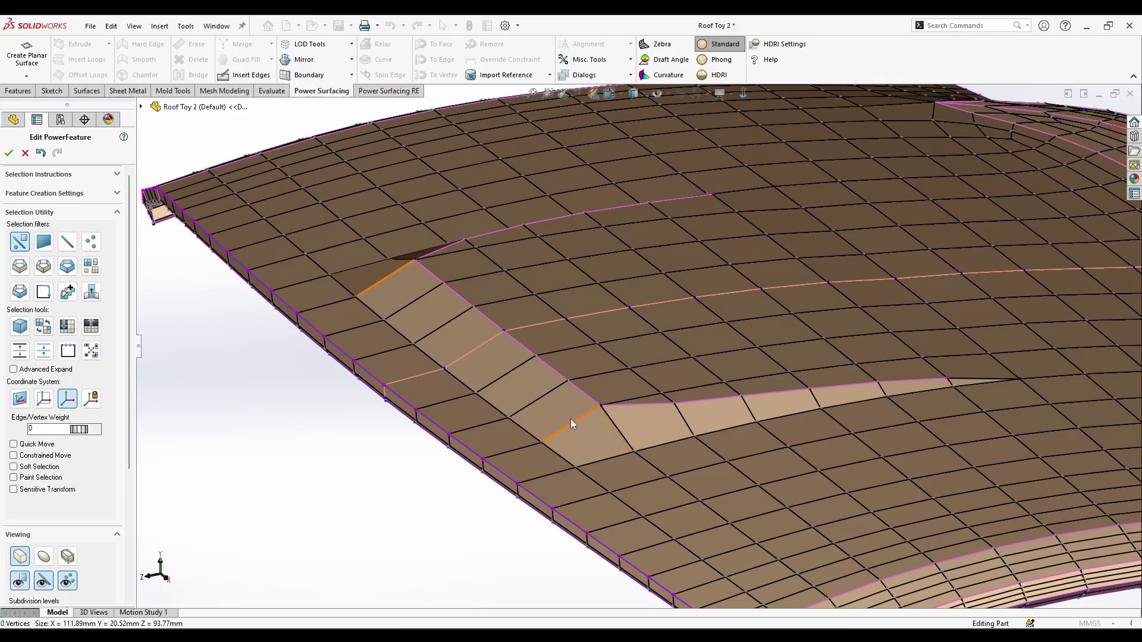
- Insert edges partway up the raised panel's side walls, from the pointed front ends back to the rear corners
{"action": "left_click", "coordinate": [253, 78]}
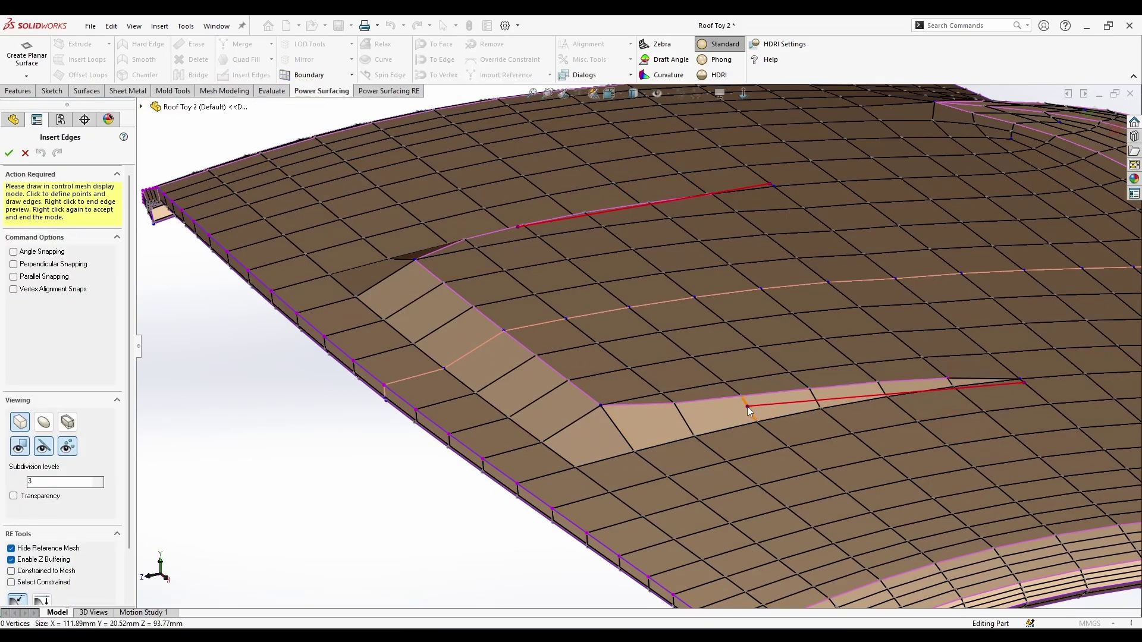
{"action": "scroll", "coordinate": [893, 392], "scroll_direction": "down", "scroll_amount": 3}
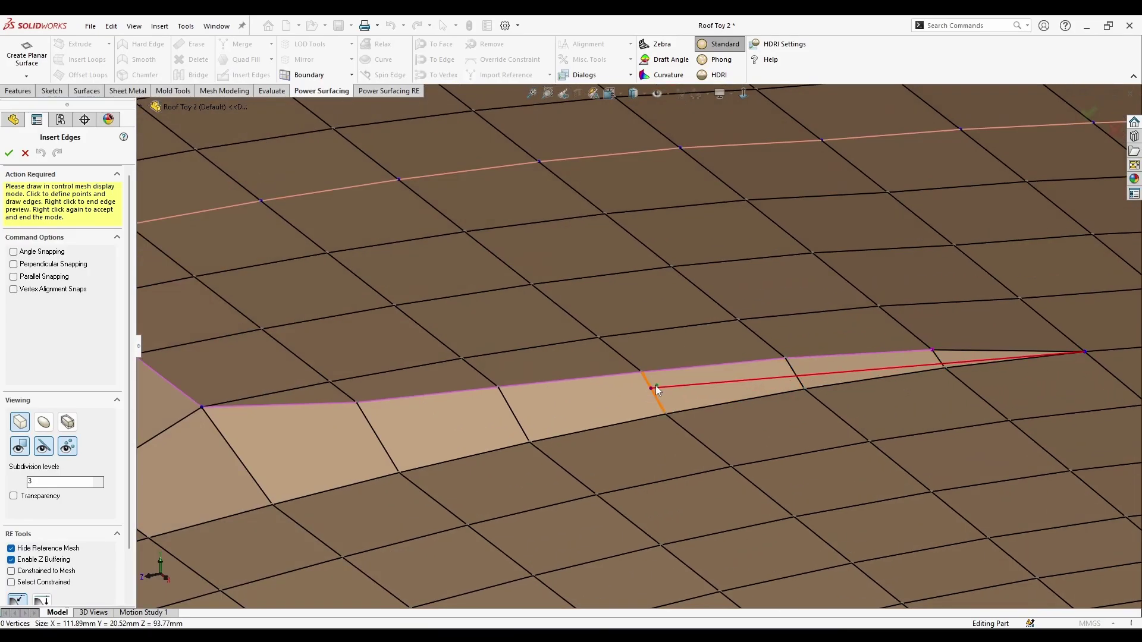
{"action": "left_click", "coordinate": [656, 388]}
{"action": "left_click", "coordinate": [379, 437]}
{"action": "scroll", "coordinate": [369, 426], "scroll_direction": "up", "scroll_amount": 2}
{"action": "left_click", "coordinate": [363, 424]}
{"action": "right_click", "coordinate": [422, 385]}
{"action": "key", "text": "Tab"}
{"action": "key", "text": "Tab"}
{"action": "scroll", "coordinate": [236, 505], "scroll_direction": "up", "scroll_amount": 5}
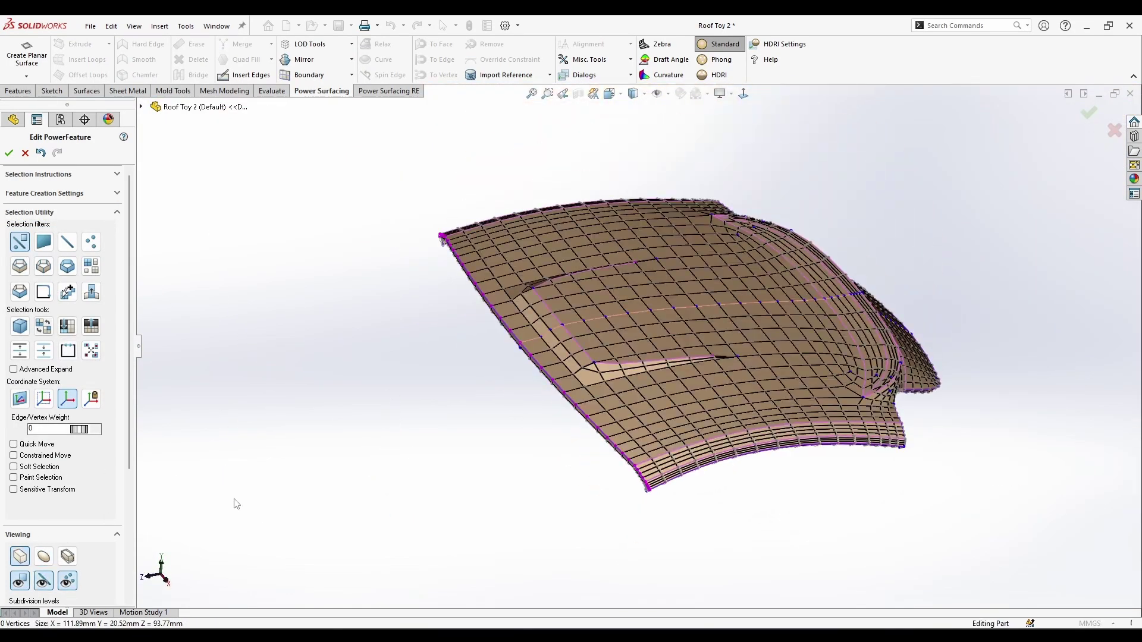
- Adjust the vertex where the inserted edges meet the raised panel's rear corner and check the result in the smooth display
{"action": "scroll", "coordinate": [569, 385], "scroll_direction": "down", "scroll_amount": 5}
{"action": "left_click", "coordinate": [601, 322]}
{"action": "middle_click_drag", "start_coordinate": [600, 321], "coordinate": [536, 462]}
{"action": "left_click", "coordinate": [615, 353]}
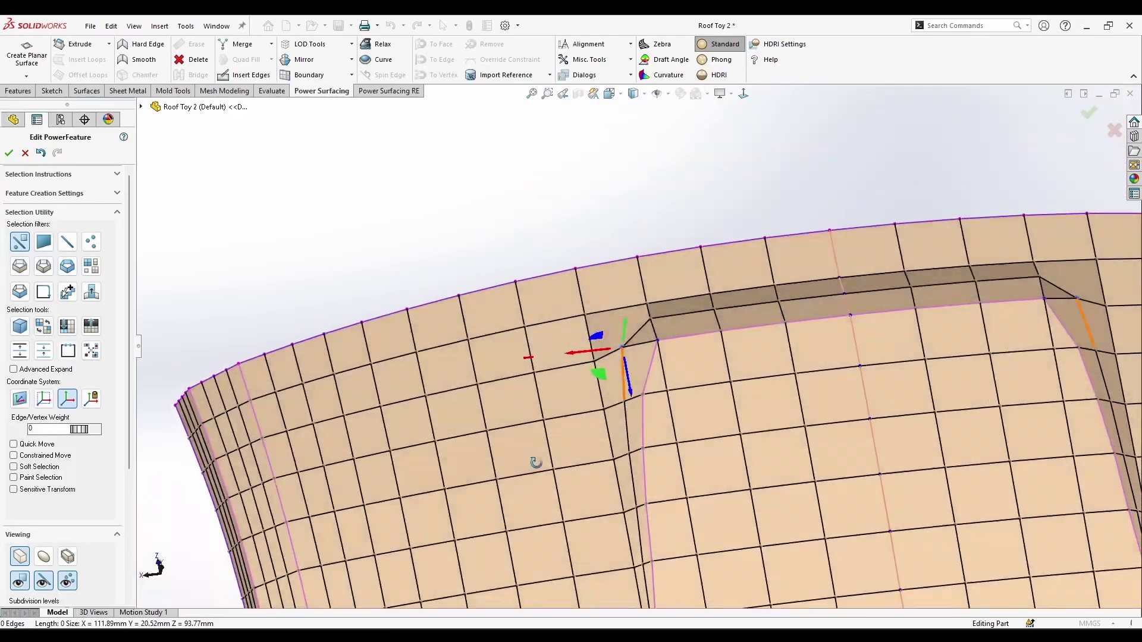
{"action": "scroll", "coordinate": [536, 462], "scroll_direction": "up", "scroll_amount": 5}
{"action": "left_click", "coordinate": [44, 557]}
{"action": "left_click", "coordinate": [44, 581]}
{"action": "left_click", "coordinate": [20, 557]}
{"action": "scroll", "coordinate": [654, 357], "scroll_direction": "down", "scroll_amount": 5}
- Insert edges across the raised panel's rear wall and hide the mesh vertices in the smooth display
{"action": "left_click", "coordinate": [244, 75]}
{"action": "right_click", "coordinate": [687, 381]}
{"action": "middle_click_drag", "start_coordinate": [595, 350], "coordinate": [574, 374]}
{"action": "left_click", "coordinate": [44, 557]}
{"action": "left_click", "coordinate": [67, 581]}
{"action": "left_click", "coordinate": [43, 581]}
{"action": "left_click", "coordinate": [443, 594]}
{"action": "left_click", "coordinate": [43, 580]}
- Adjust the three edges along the raised panel's rear wall and finish the power feature to generate the solid body
{"action": "left_click", "coordinate": [491, 364]}
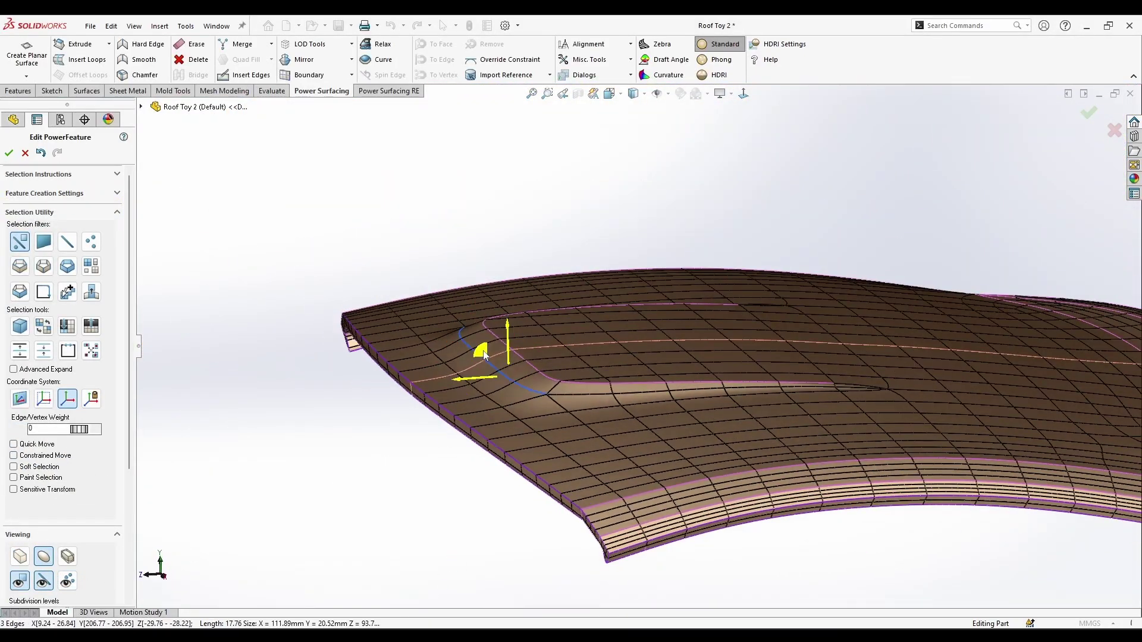
{"action": "scroll", "coordinate": [556, 401], "scroll_direction": "up", "scroll_amount": 6}
{"action": "left_click", "coordinate": [583, 423]}
{"action": "middle_click_drag", "start_coordinate": [583, 423], "coordinate": [670, 413]}
{"action": "scroll", "coordinate": [670, 381], "scroll_direction": "down", "scroll_amount": 3}
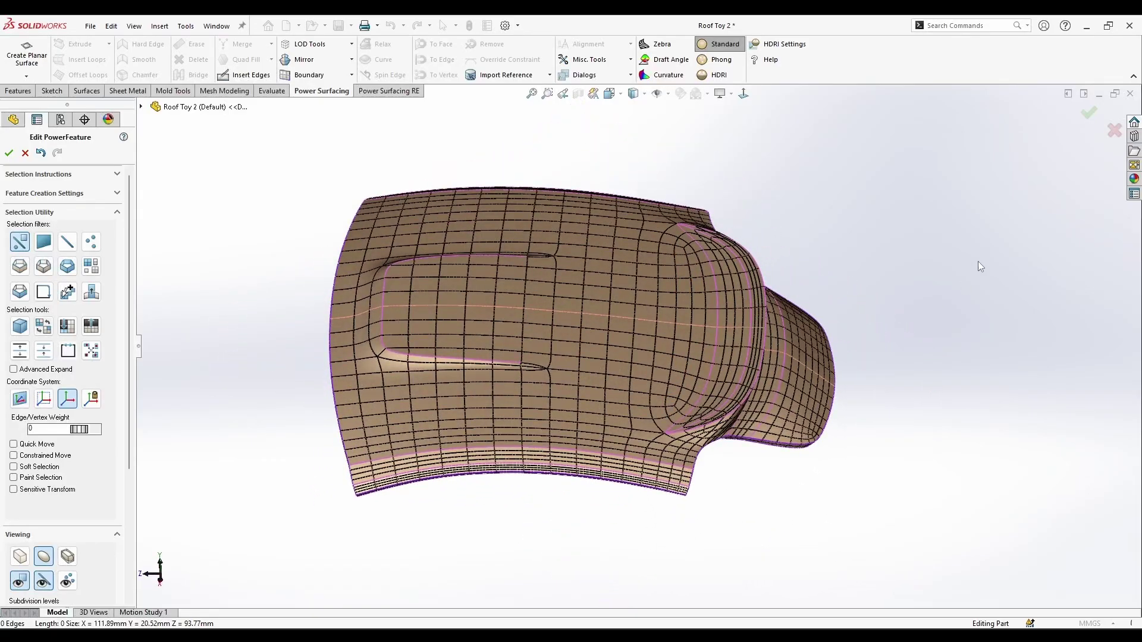
{"action": "left_click", "coordinate": [1089, 116]}
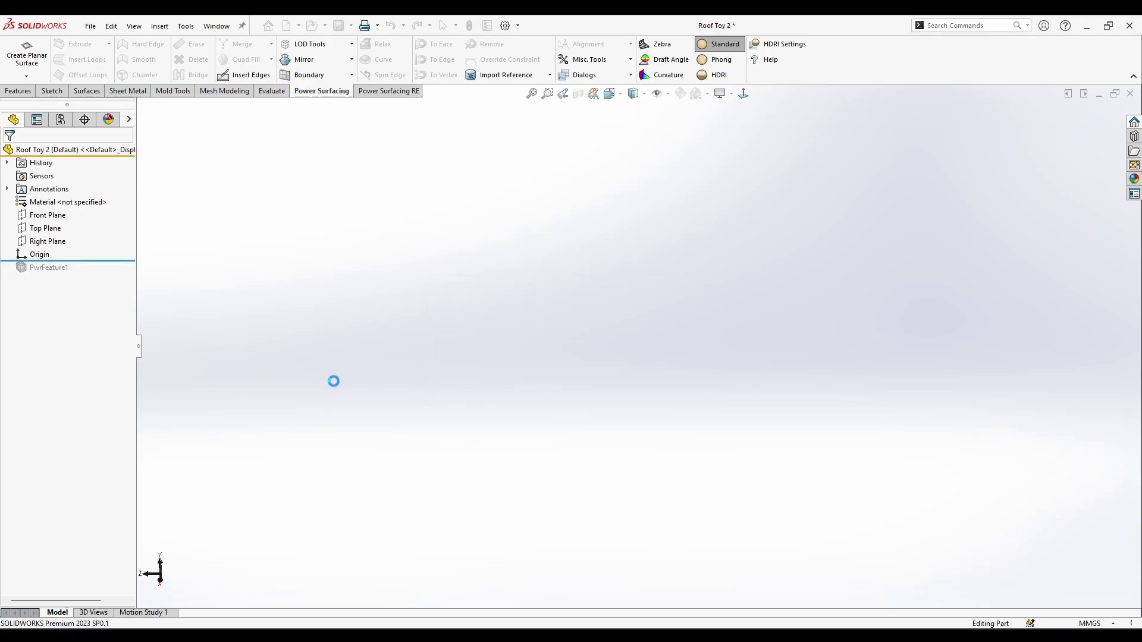
{"action": "middle_click_drag", "start_coordinate": [268, 436], "coordinate": [620, 481]}
- Apply an appearance from the appearance library to the roof body
{"action": "left_click", "coordinate": [1134, 179]}
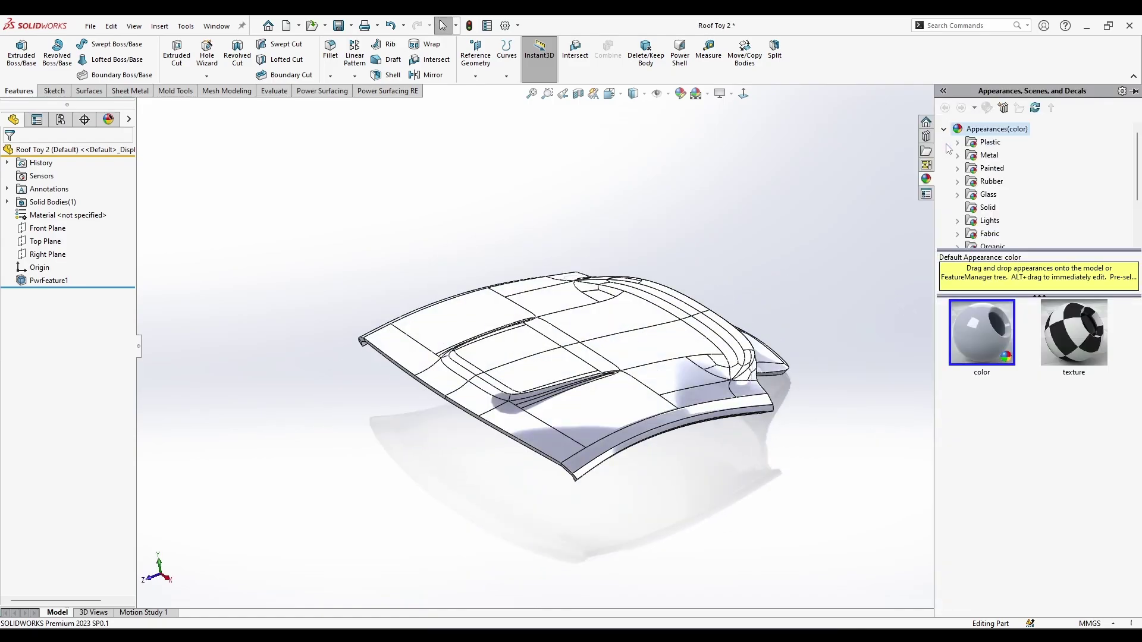
{"action": "left_click_drag", "start_coordinate": [982, 517], "coordinate": [602, 384]}
{"action": "left_click", "coordinate": [667, 370]}
{"action": "middle_click_drag", "start_coordinate": [655, 286], "coordinate": [684, 135]}
- Adjust the view display settings and toggle the Perspective view
{"action": "left_click", "coordinate": [719, 94]}
{"action": "left_click", "coordinate": [720, 123]}
{"action": "left_click", "coordinate": [719, 94]}
{"action": "left_click", "coordinate": [720, 151]}
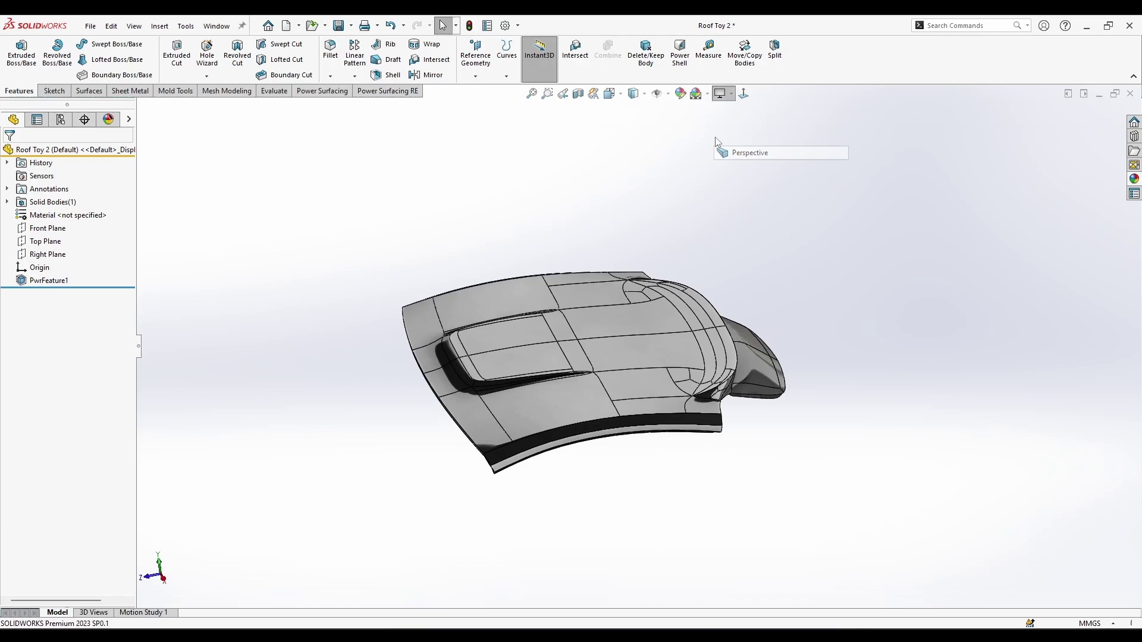
- Try the Backdrop - Grey with Overhead Light scene on the roof
{"action": "left_click", "coordinate": [696, 94]}
{"action": "middle_click_drag", "start_coordinate": [516, 373], "coordinate": [844, 310]}
{"action": "left_click", "coordinate": [695, 94]}
{"action": "middle_click_drag", "start_coordinate": [719, 298], "coordinate": [827, 202]}
- Switch to the first listed scene with the light fading background and view the finished roof from several angles
{"action": "left_click", "coordinate": [707, 94]}
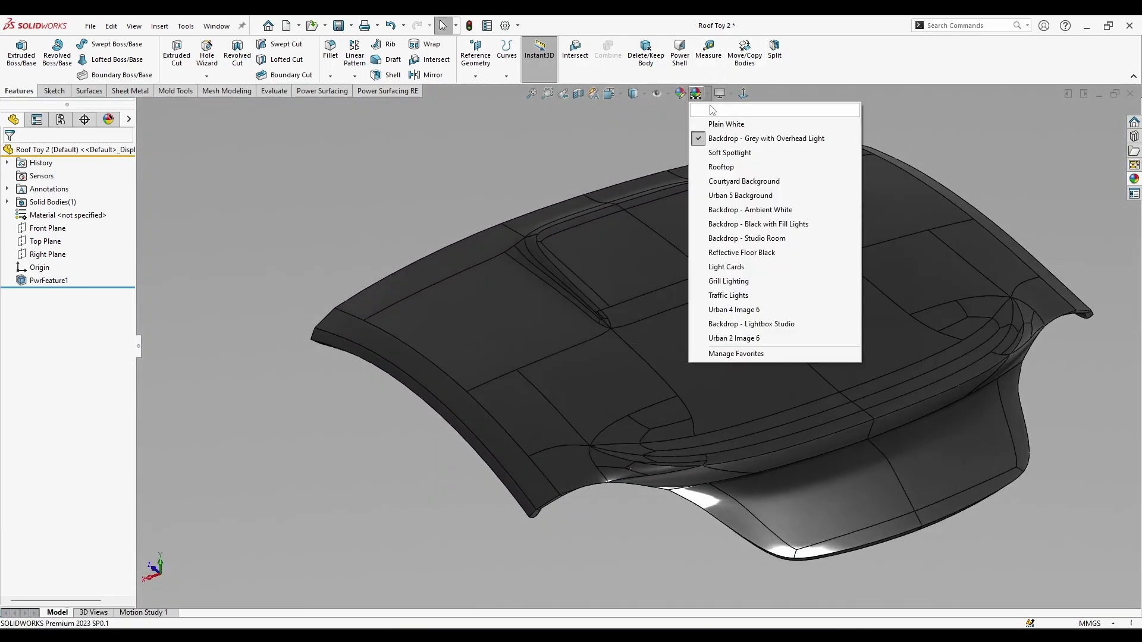
{"action": "left_click", "coordinate": [716, 111]}
{"action": "middle_click_drag", "start_coordinate": [589, 255], "coordinate": [844, 308]}
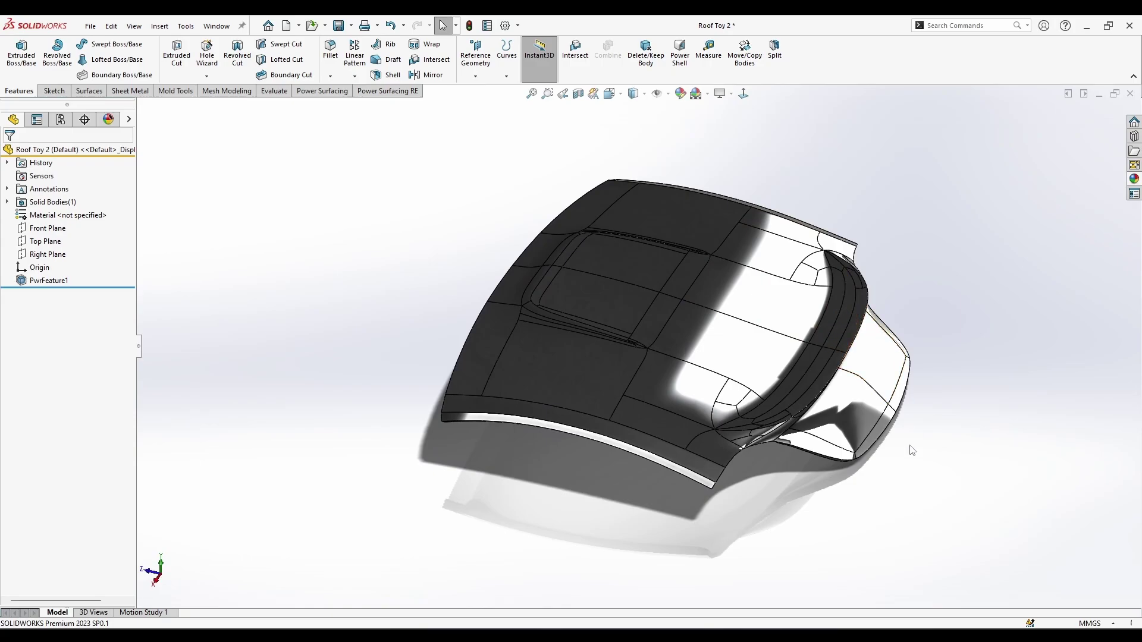
{"action": "middle_click_drag", "start_coordinate": [800, 522], "coordinate": [874, 471]}
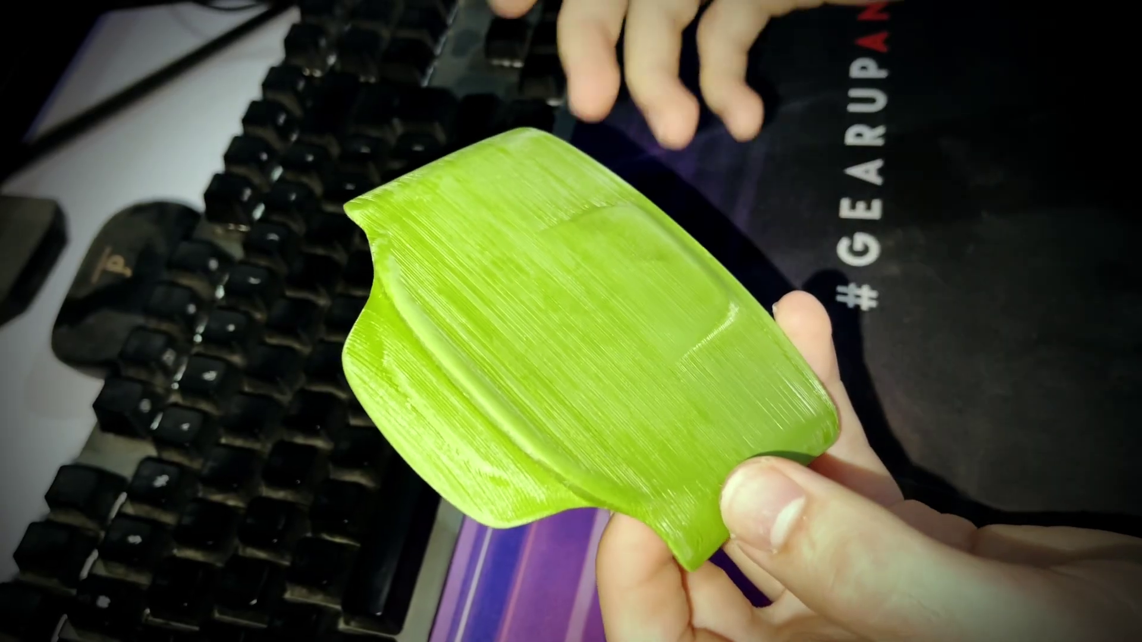